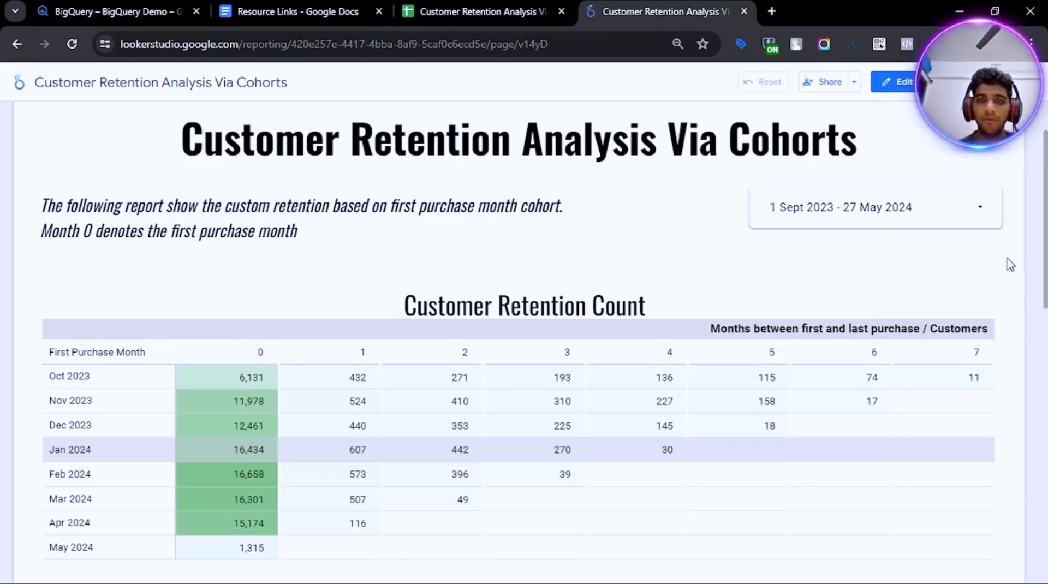
- Examine the report's Customer Retention Count table and the Customer Retention Rate% section by first purchase month
scroll(1016, 262, down, 1)
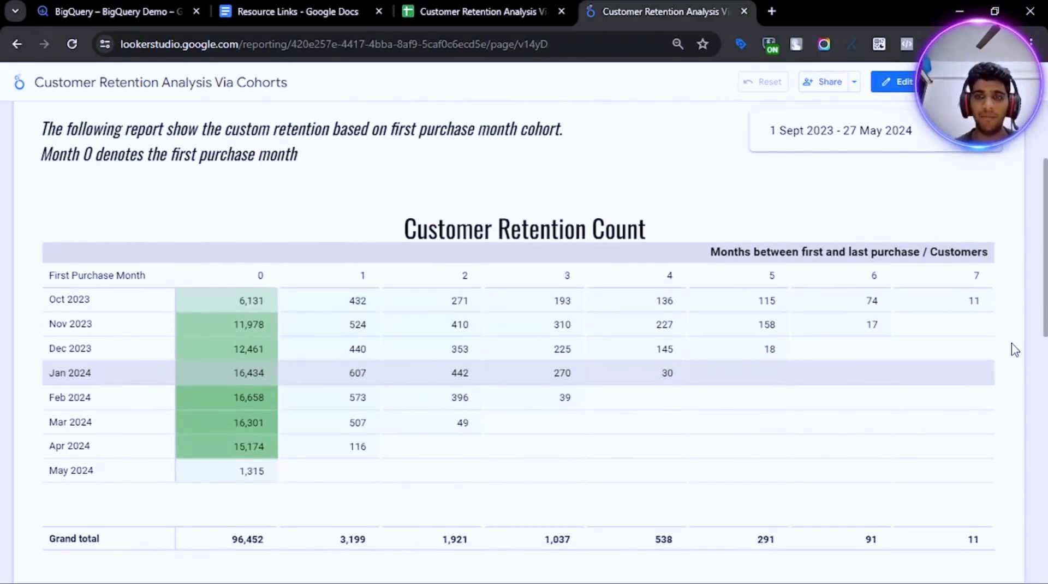
scroll(1011, 352, up, 2)
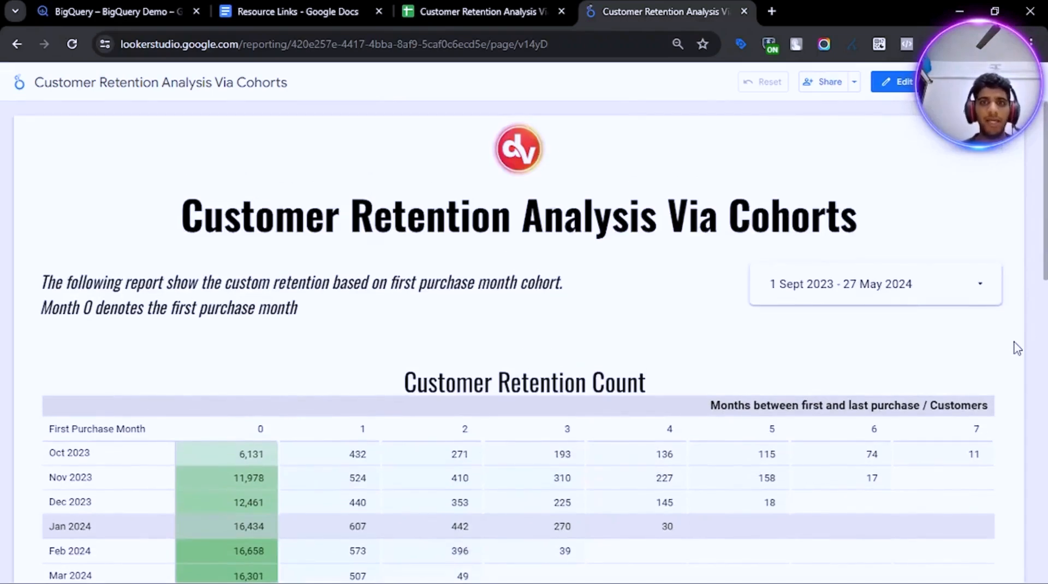
scroll(1029, 354, down, 2)
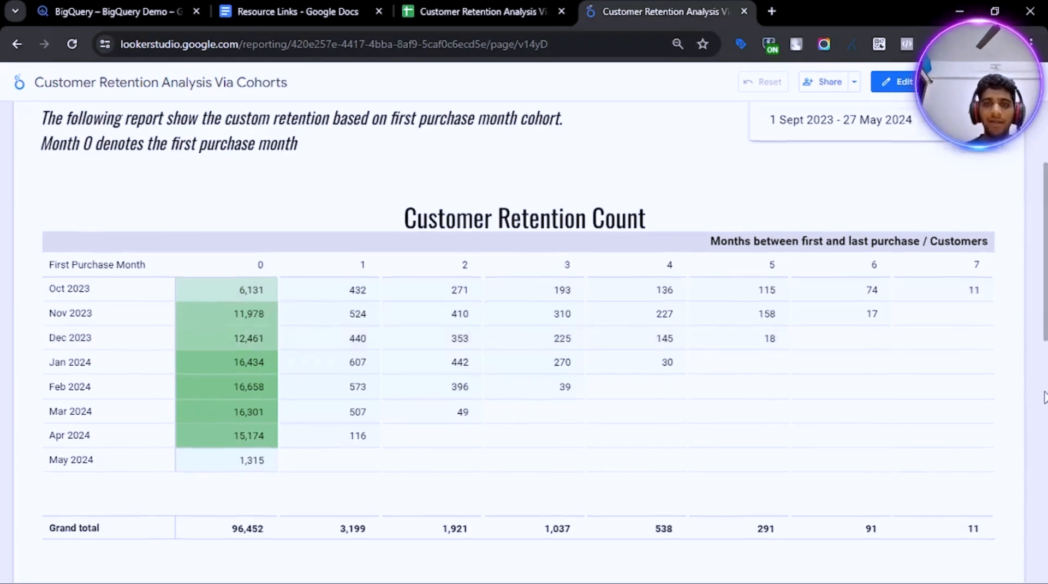
scroll(1026, 382, down, 3)
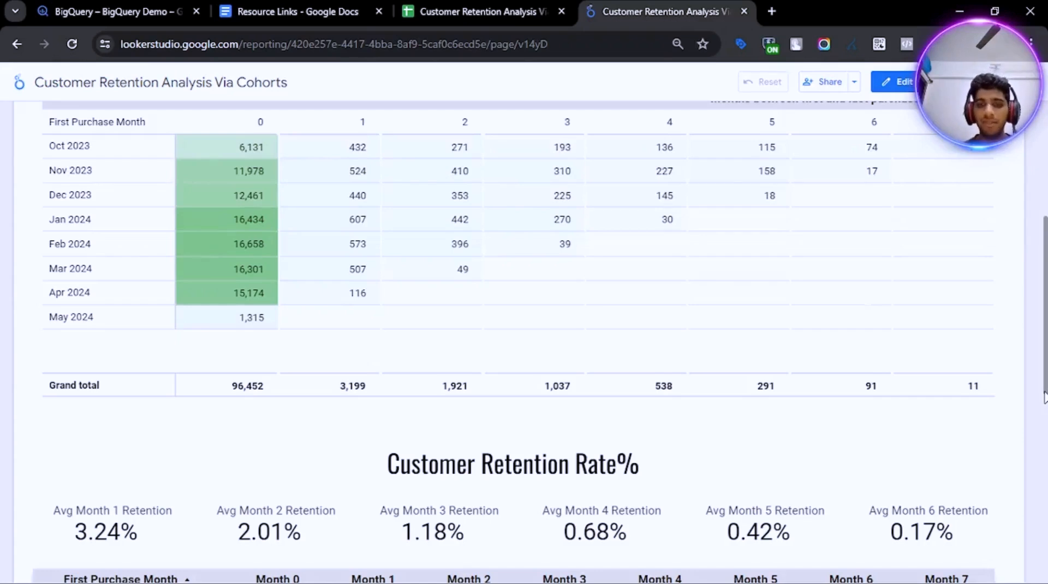
scroll(1014, 389, down, 3)
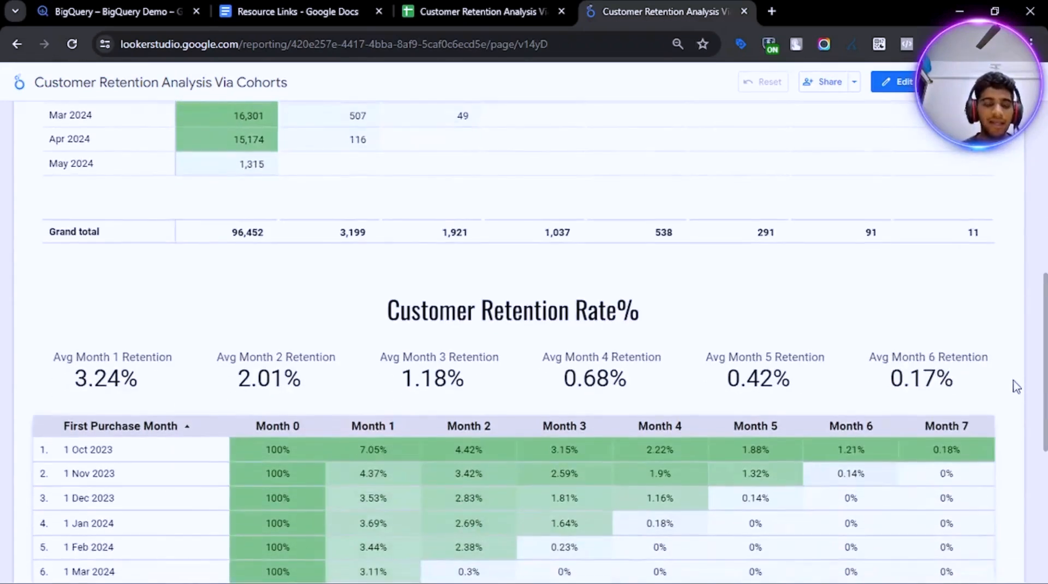
scroll(1018, 386, down, 1)
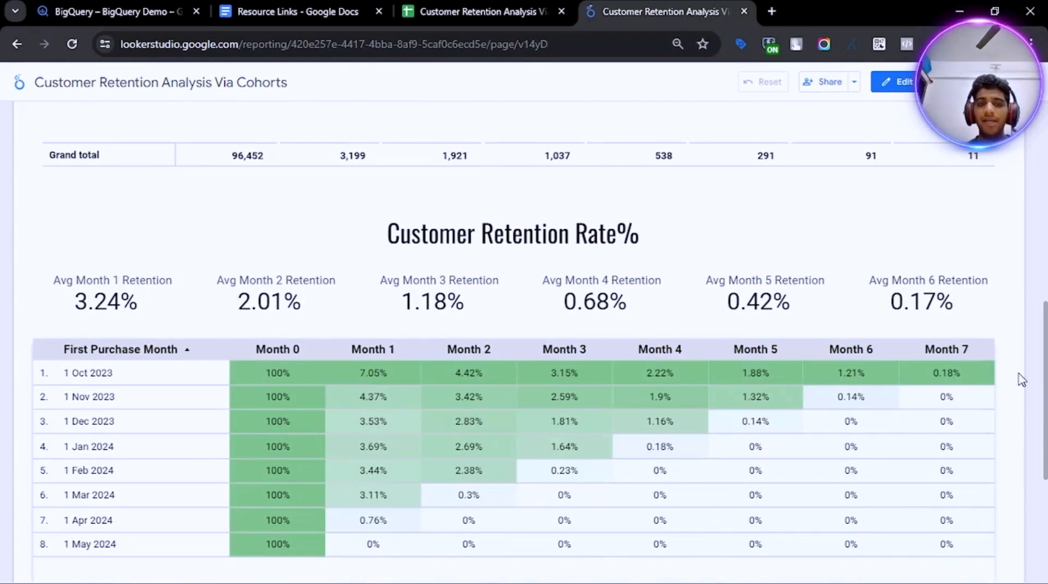
scroll(1022, 380, up, 5)
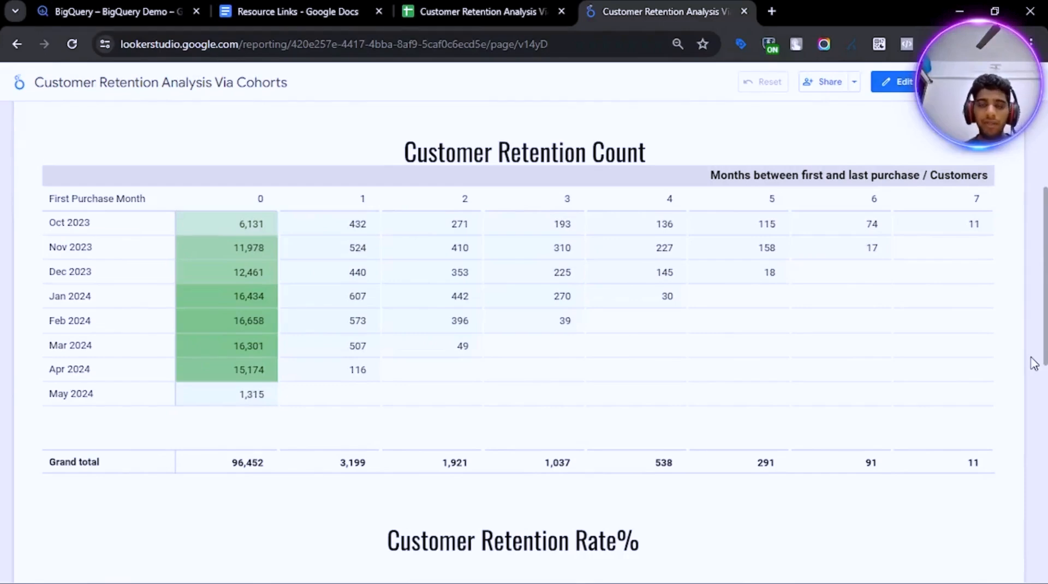
scroll(1033, 363, down, 5)
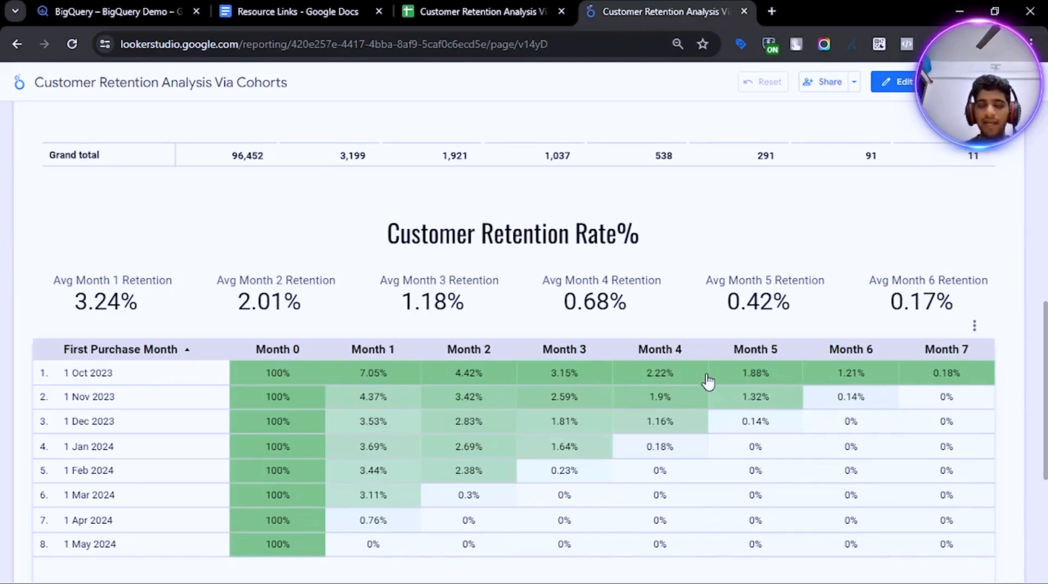
- Review the average Month 1 and Month 2 retention figures and the cohort rate table, returning to the report's title
drag(74, 305, 132, 308)
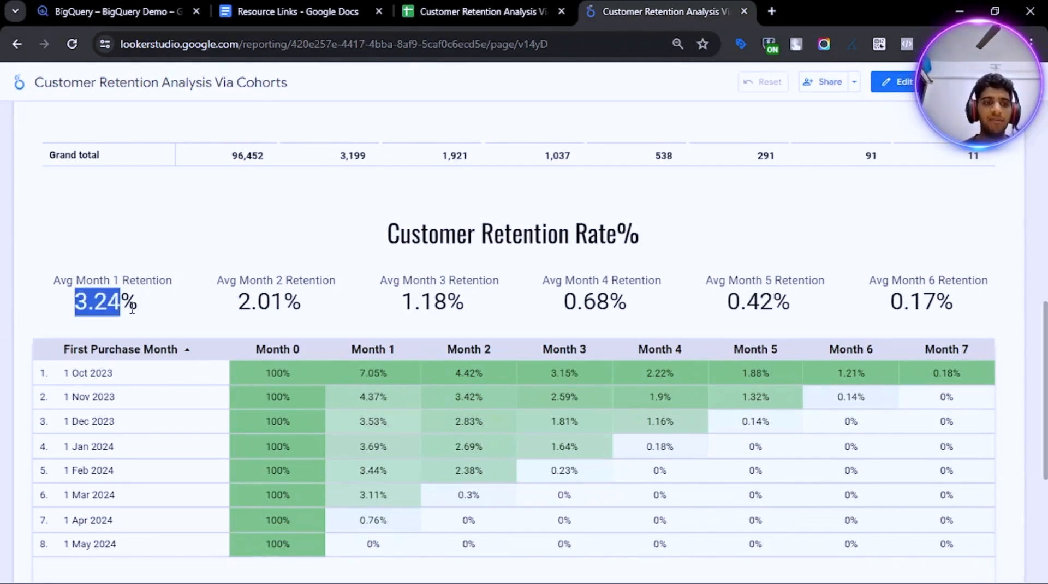
drag(238, 305, 286, 309)
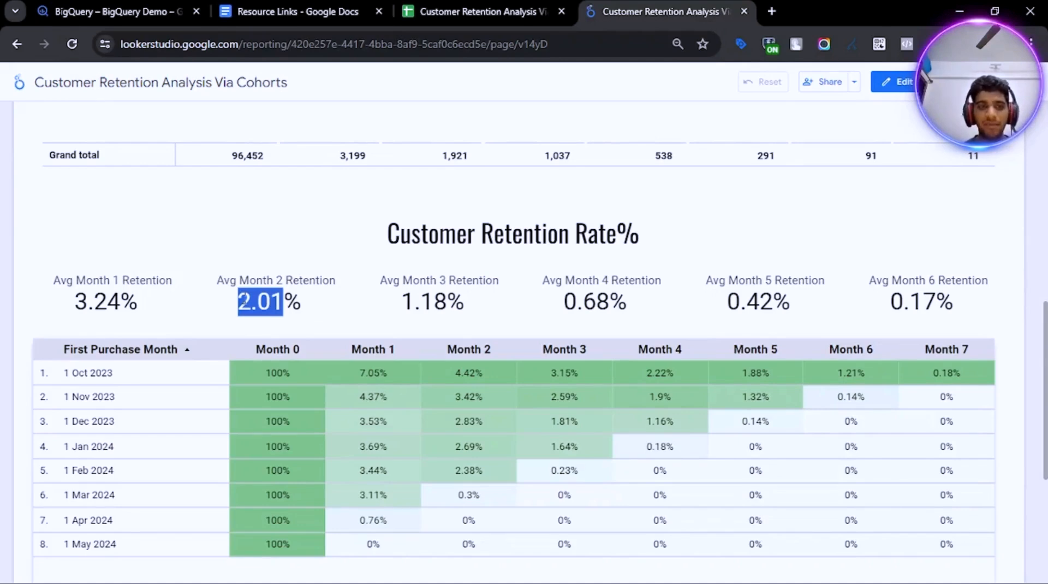
click(239, 302)
scroll(1045, 328, down, 5)
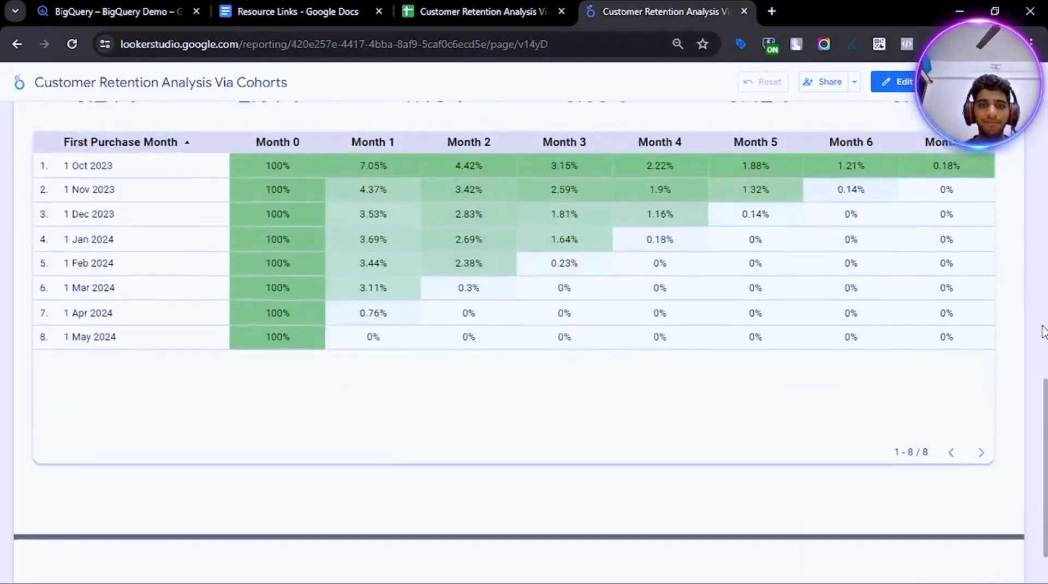
scroll(1043, 331, up, 6)
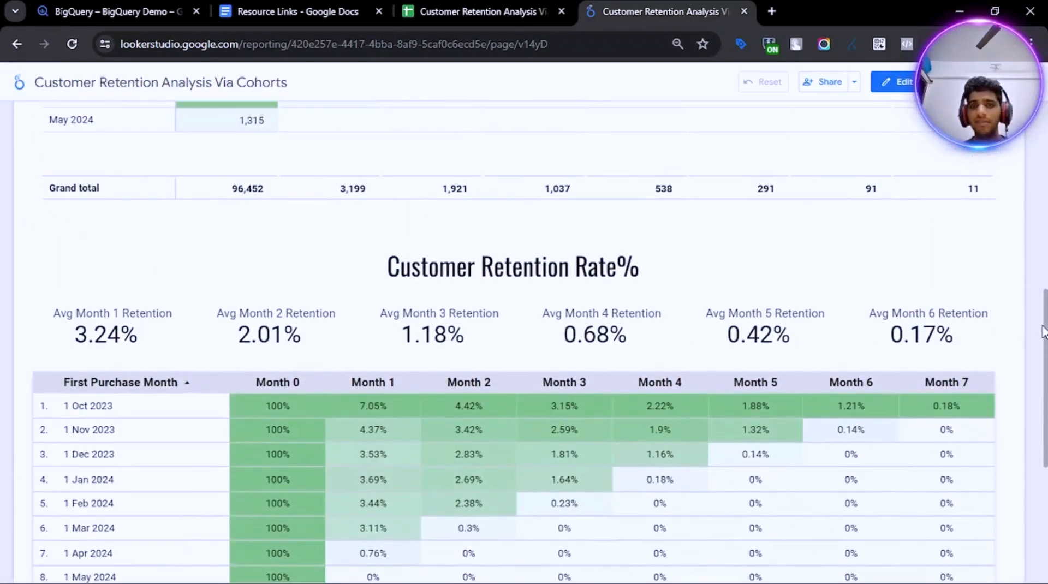
scroll(1044, 330, up, 6)
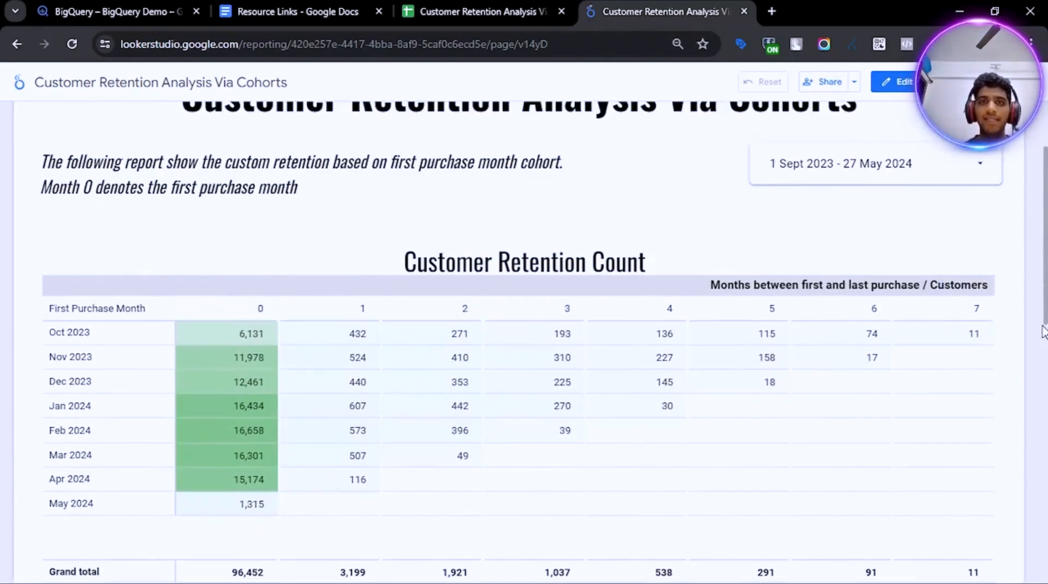
scroll(1044, 330, up, 1)
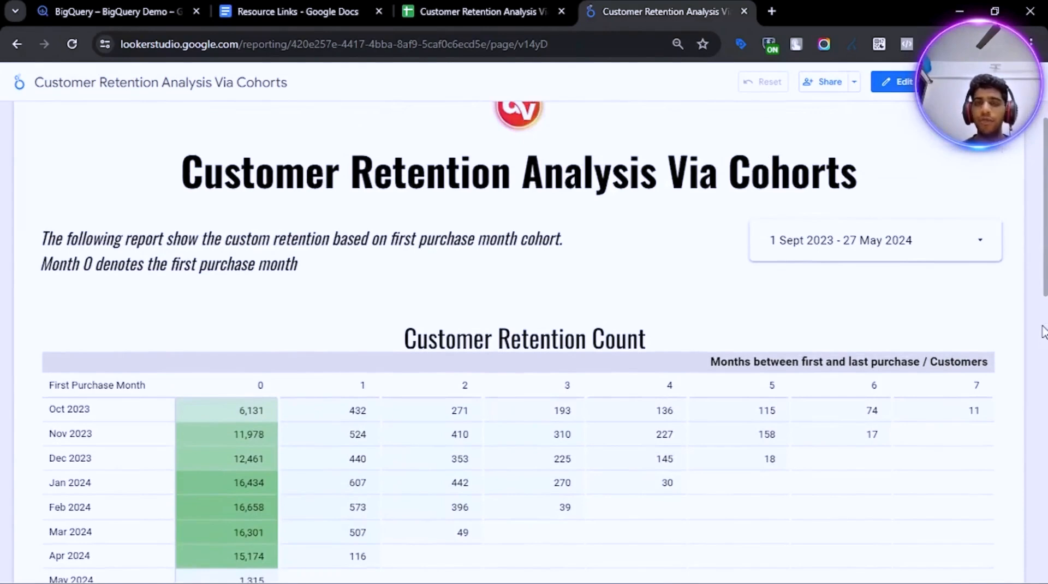
scroll(1044, 331, up, 1)
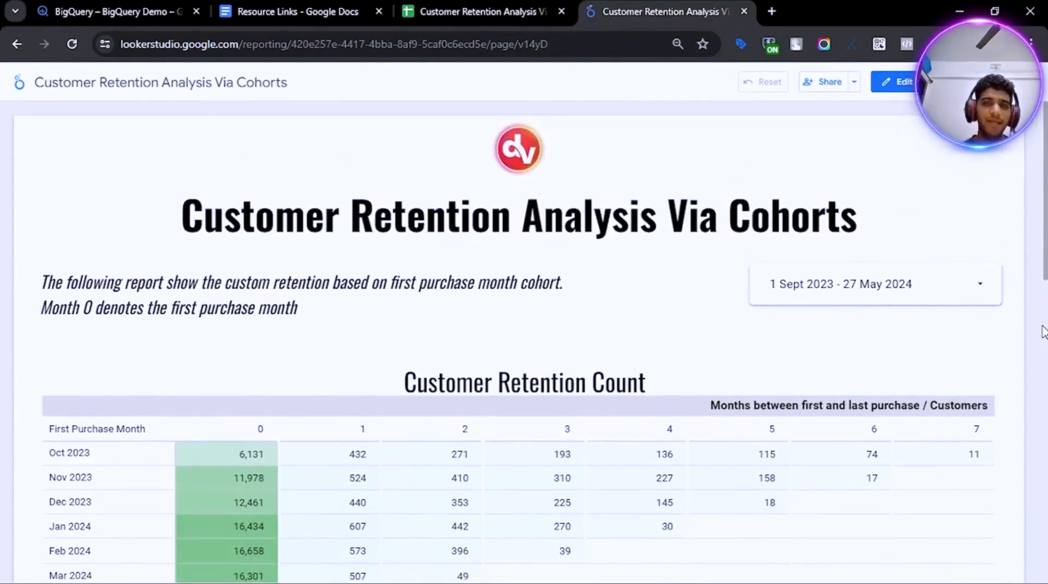
- Switch to BigQuery and search the data sources to add for "google analytics"
click(109, 11)
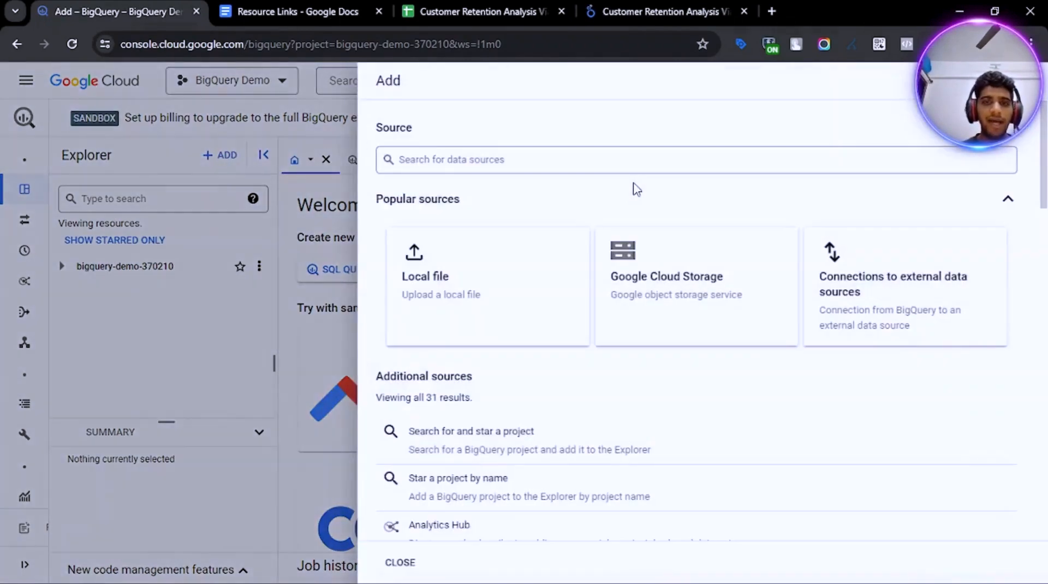
click(557, 159)
click(520, 202)
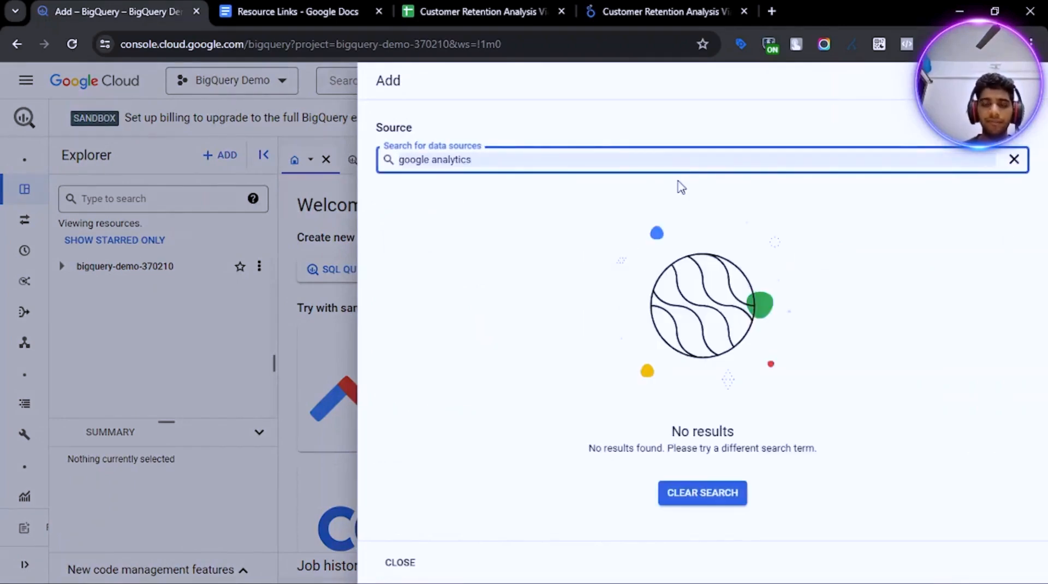
- Shorten the data source search to "google" and open the Public datasets source from the results
key(BackSpace)
key(BackSpace)
key(BackSpace)
key(BackSpace)
key(BackSpace)
key(BackSpace)
key(BackSpace)
key(BackSpace)
key(BackSpace)
key(BackSpace)
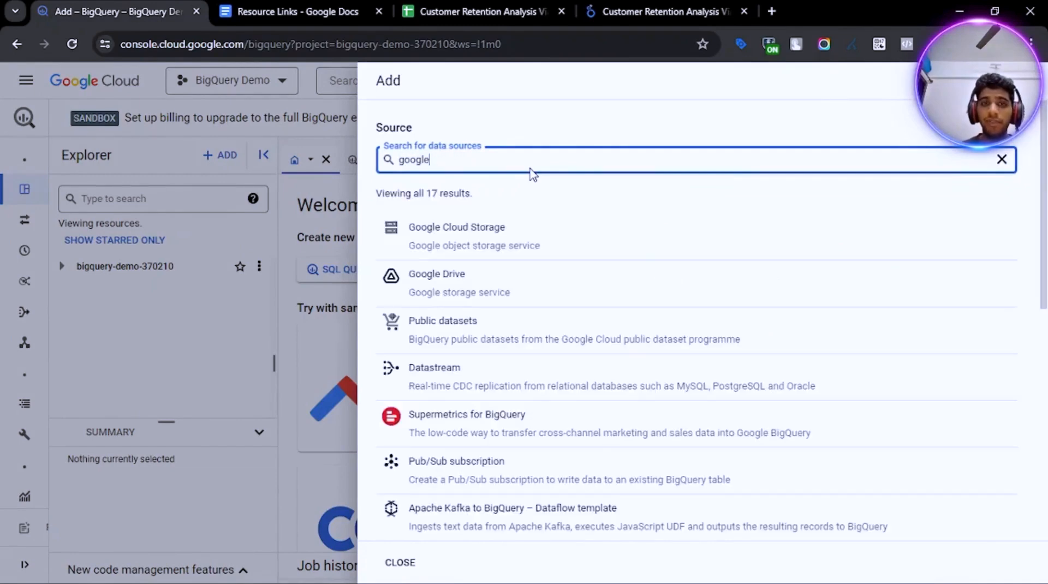
scroll(731, 294, down, 9)
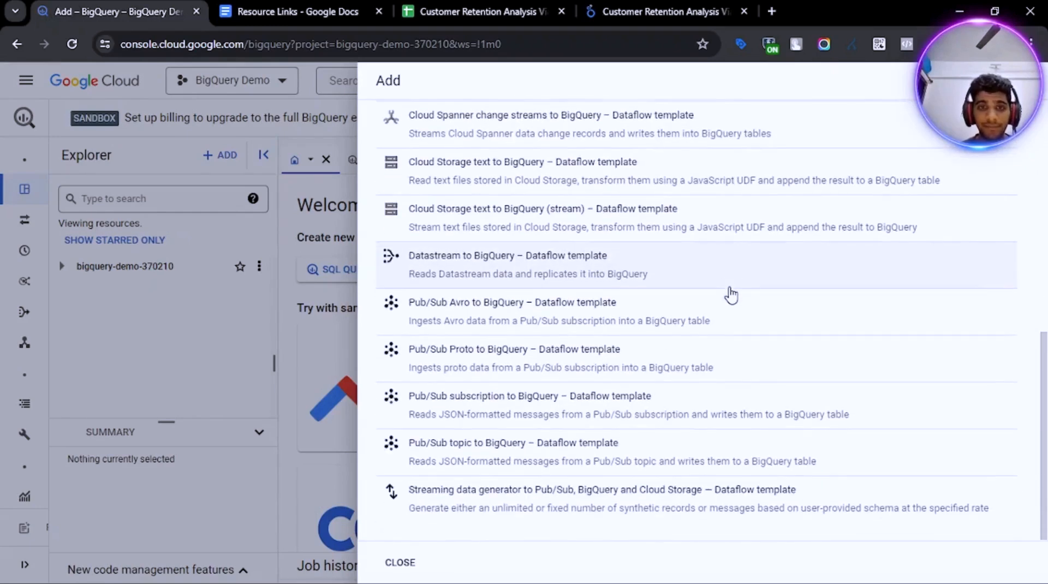
scroll(730, 295, up, 9)
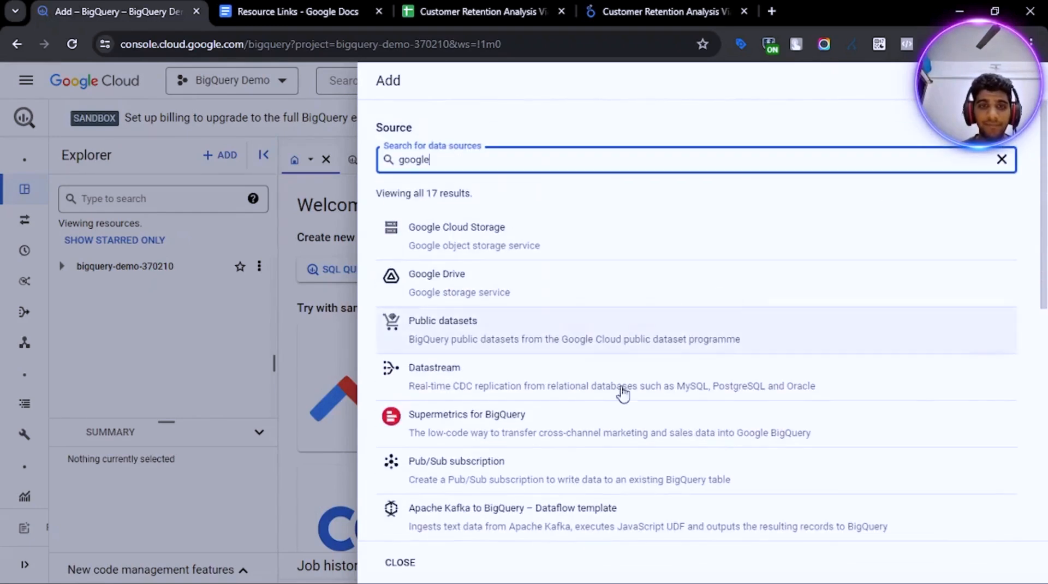
click(431, 349)
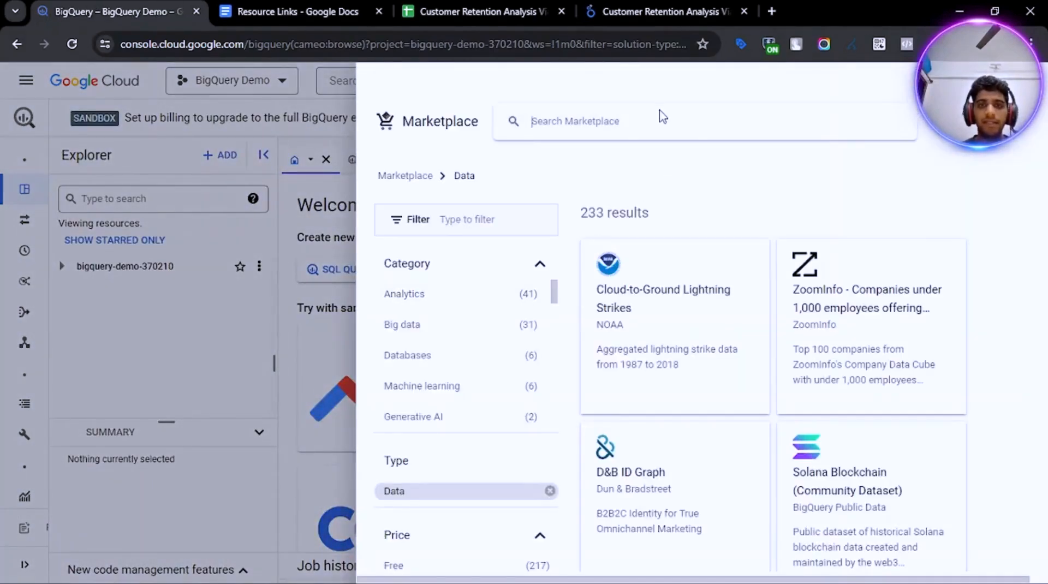
- Search the Marketplace for "google analytics" and open the data set of the Google Analytics Sample product
click(652, 119)
text(google analytics)
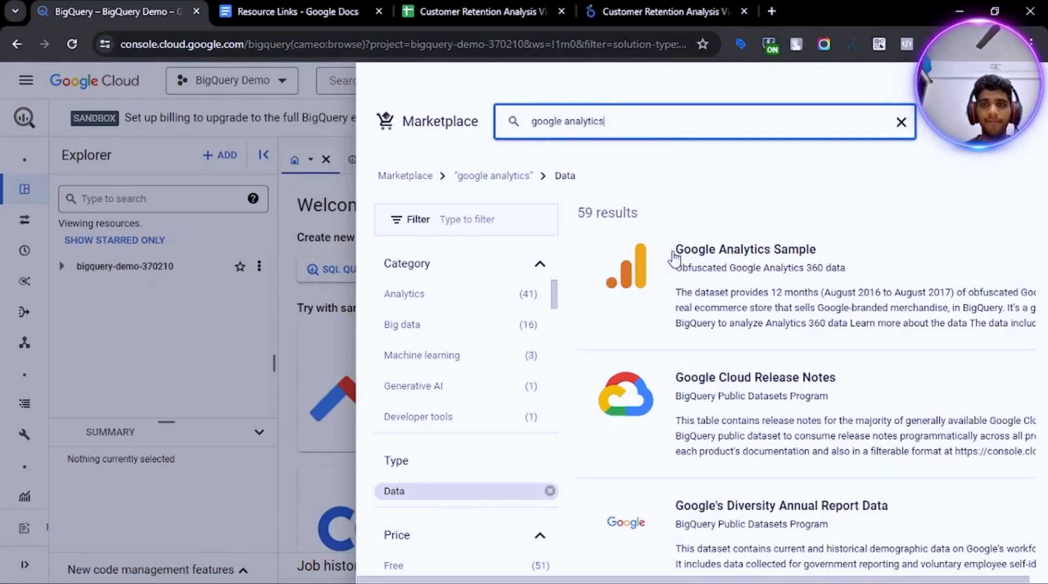
click(653, 299)
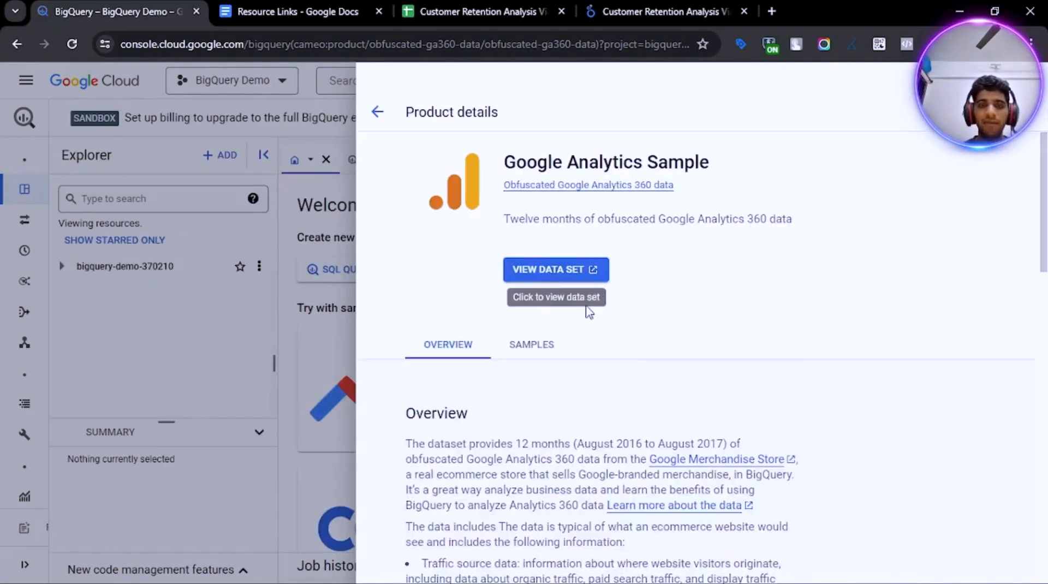
click(545, 270)
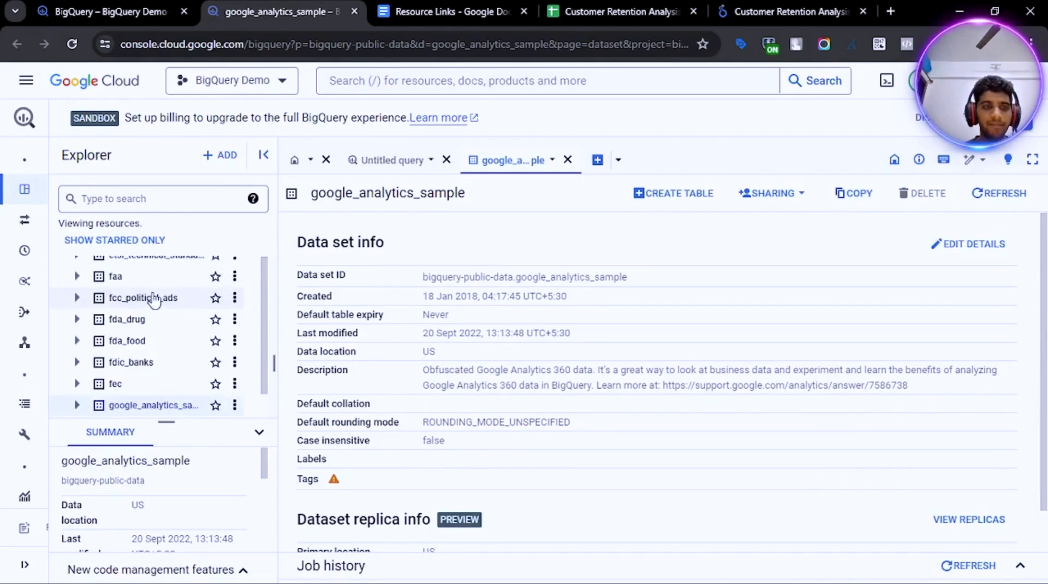
- Show more public datasets in the Explorer, expand ga4_obfuscated_sample_ecommerce and open its events_ table
scroll(152, 304, up, 3)
scroll(152, 304, down, 3)
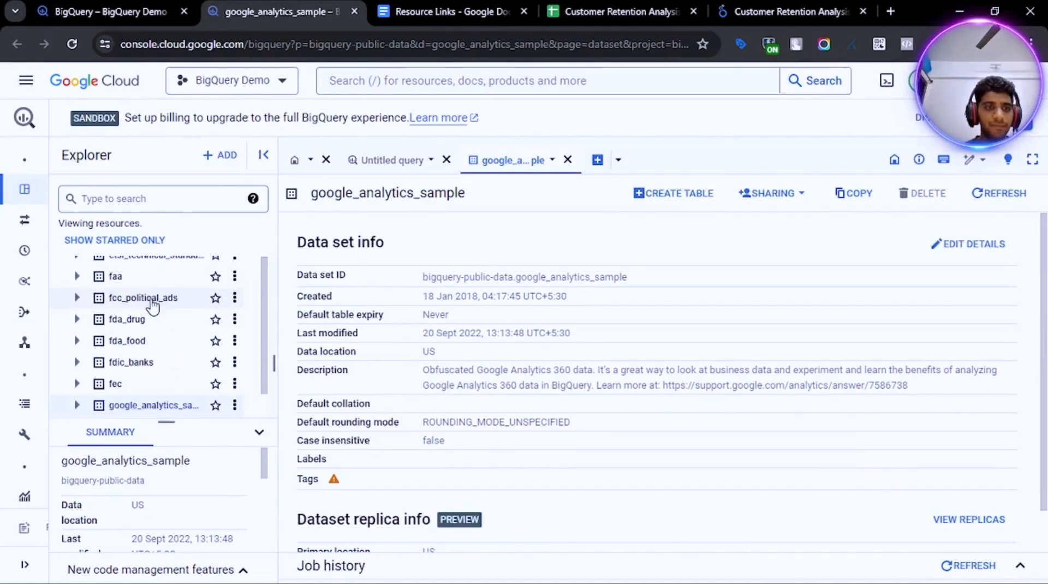
click(77, 405)
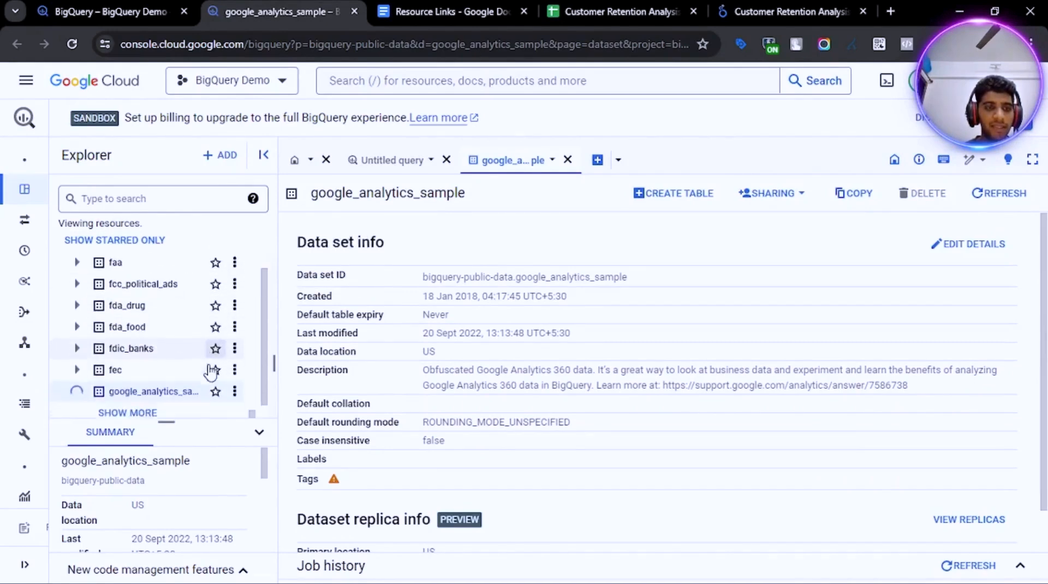
scroll(172, 390, down, 1)
click(123, 402)
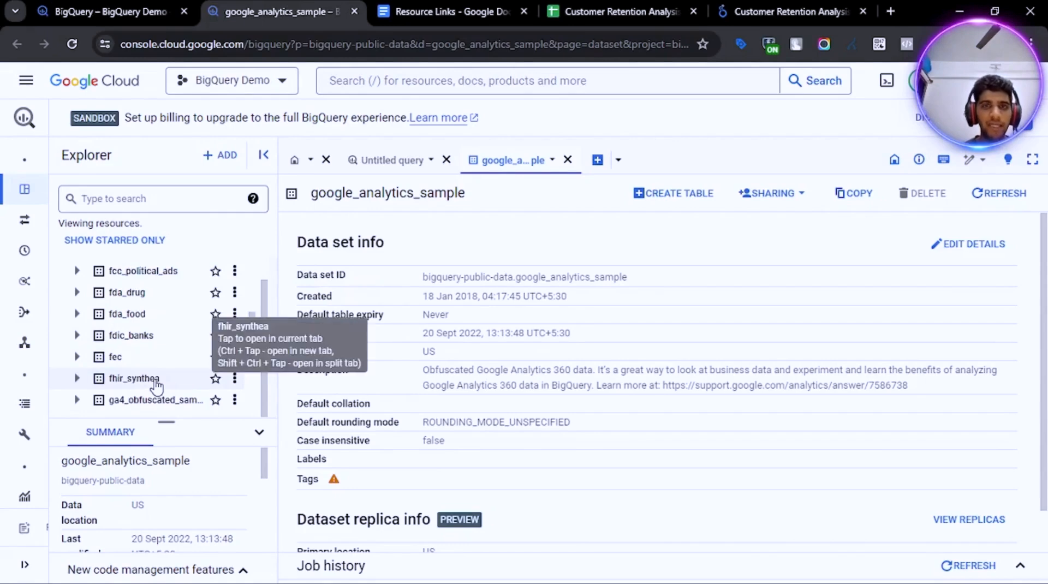
scroll(156, 387, down, 2)
click(78, 325)
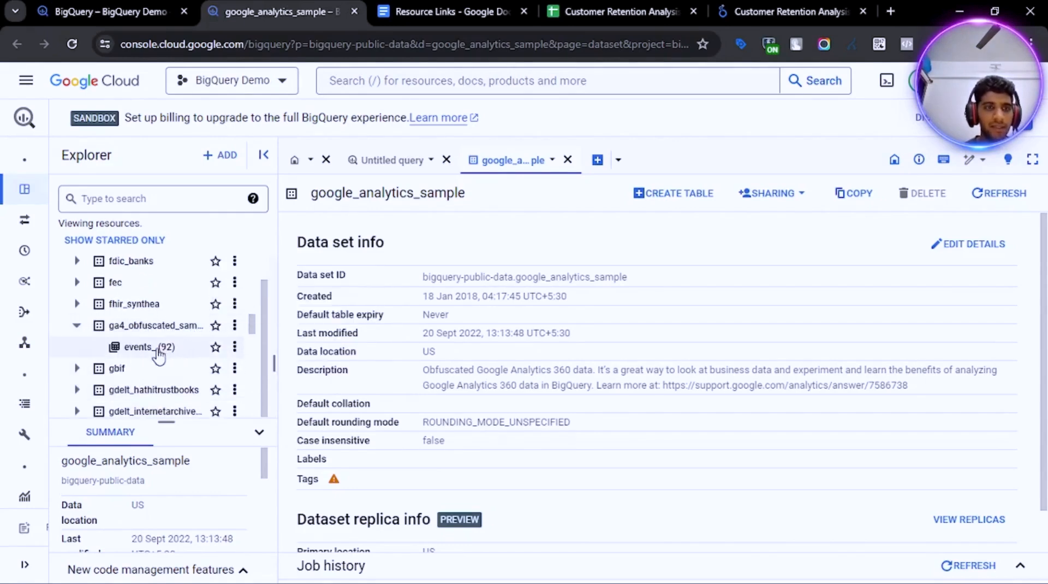
click(161, 348)
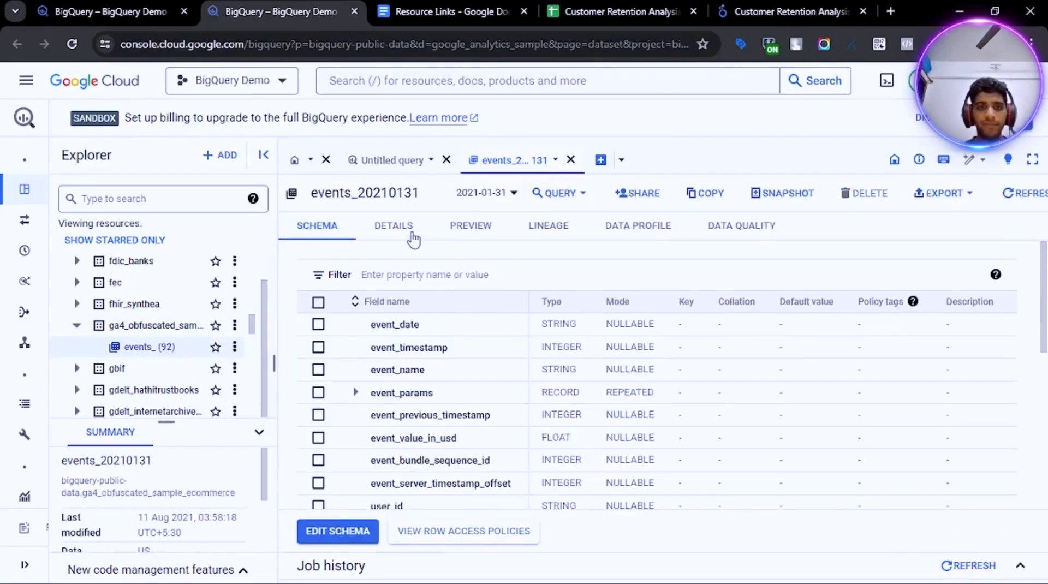
- Preview the rows of the events table and widen the event_timestamp column to show its full values
click(494, 231)
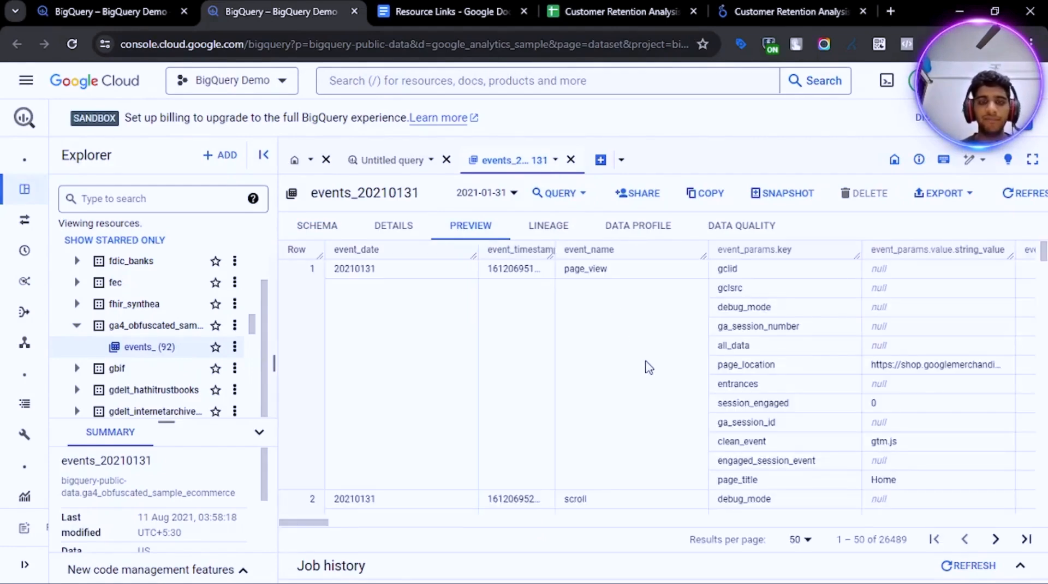
mouse_move(300, 523)
mouse_down()
mouse_move(320, 523)
mouse_move(286, 523)
mouse_up()
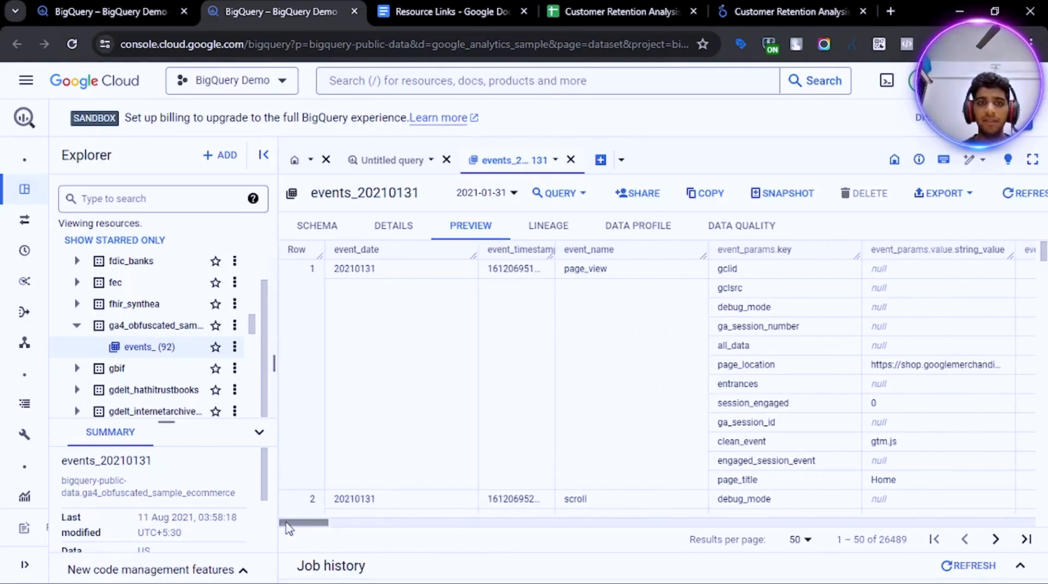
drag(556, 249, 591, 247)
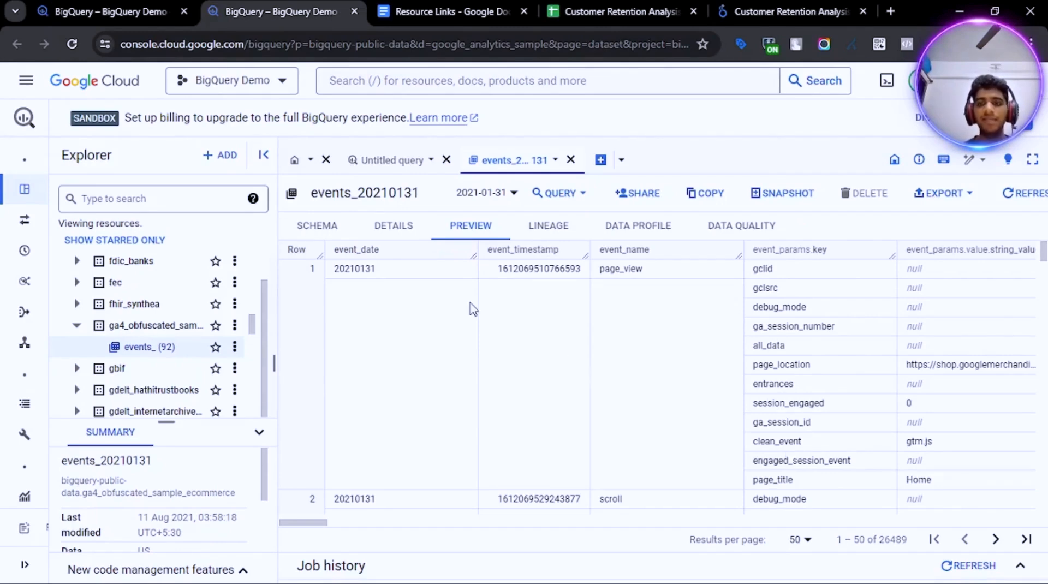
- Switch to the Resource Links document in Google Docs and select the entire SQL code of the Query section
click(390, 11)
scroll(589, 264, down, 7)
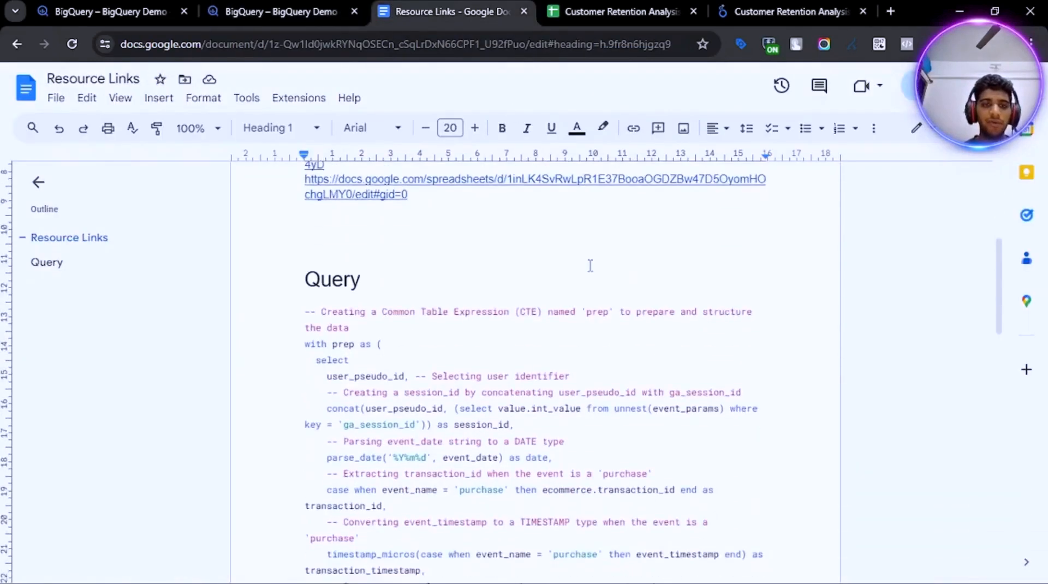
drag(300, 234, 355, 378)
scroll(445, 445, down, 8)
scroll(426, 469, down, 7)
scroll(402, 485, down, 3)
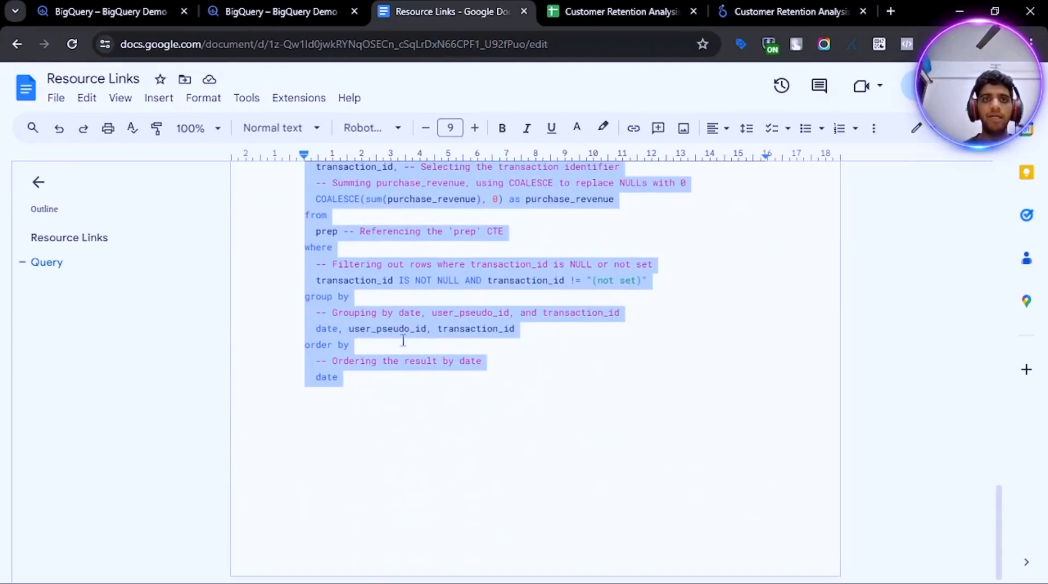
- Switch to BigQuery, paste the copied SQL code into the untitled query and highlight the events_* table reference in its from clause
click(255, 8)
click(396, 160)
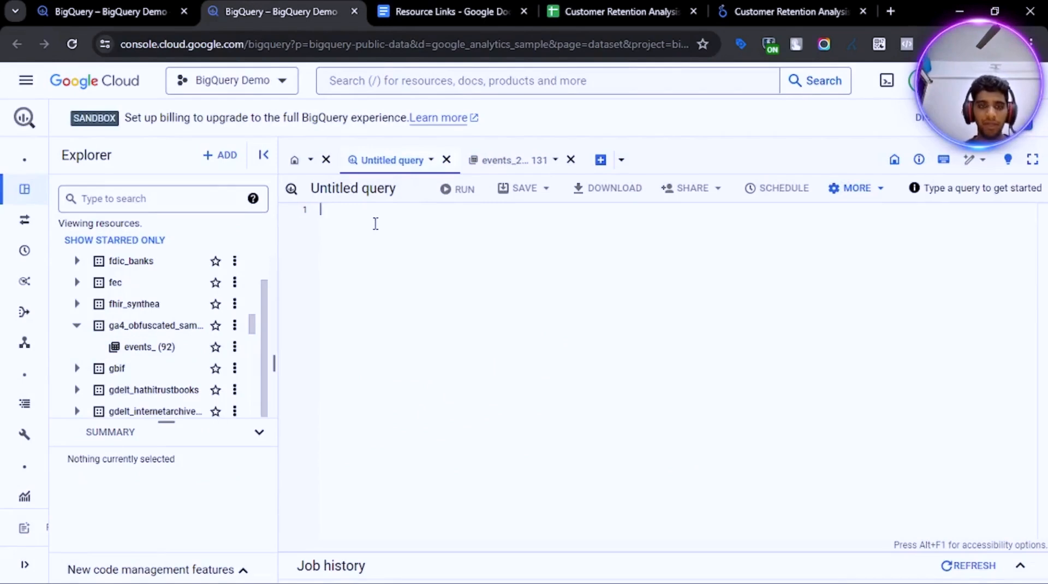
key(ctrl+v)
scroll(599, 330, up, 6)
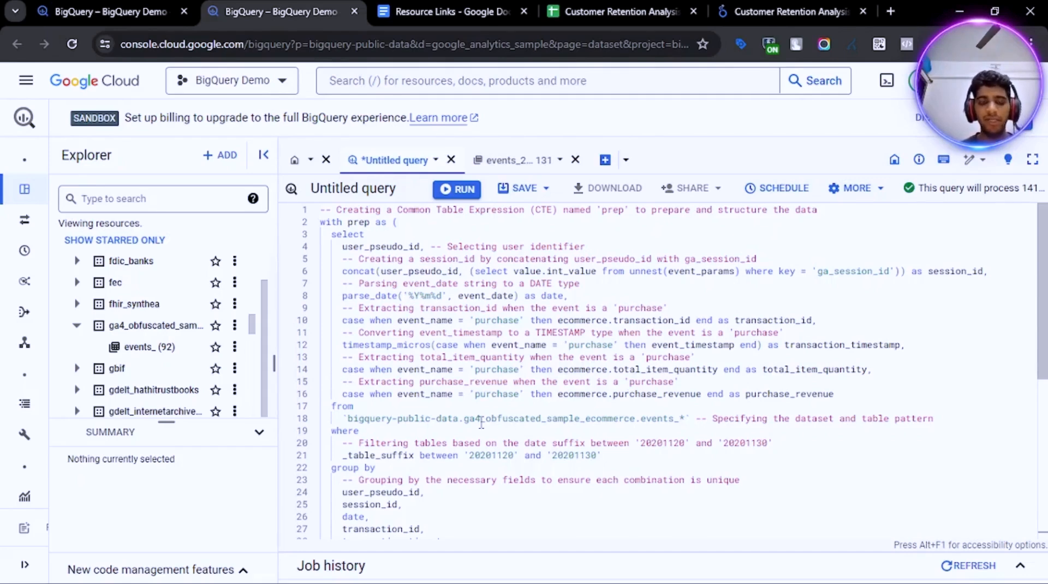
drag(347, 419, 688, 419)
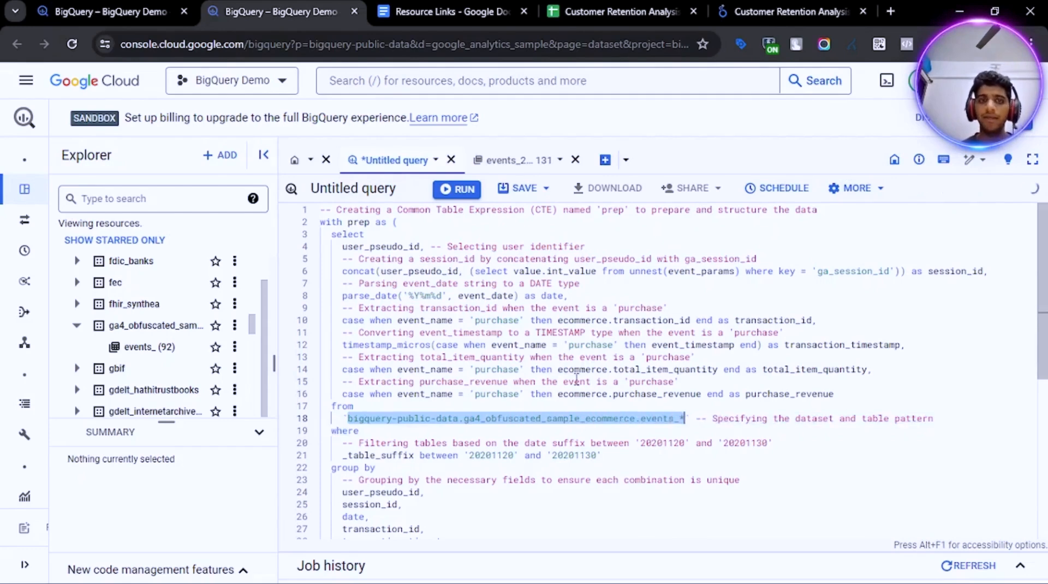
click(461, 246)
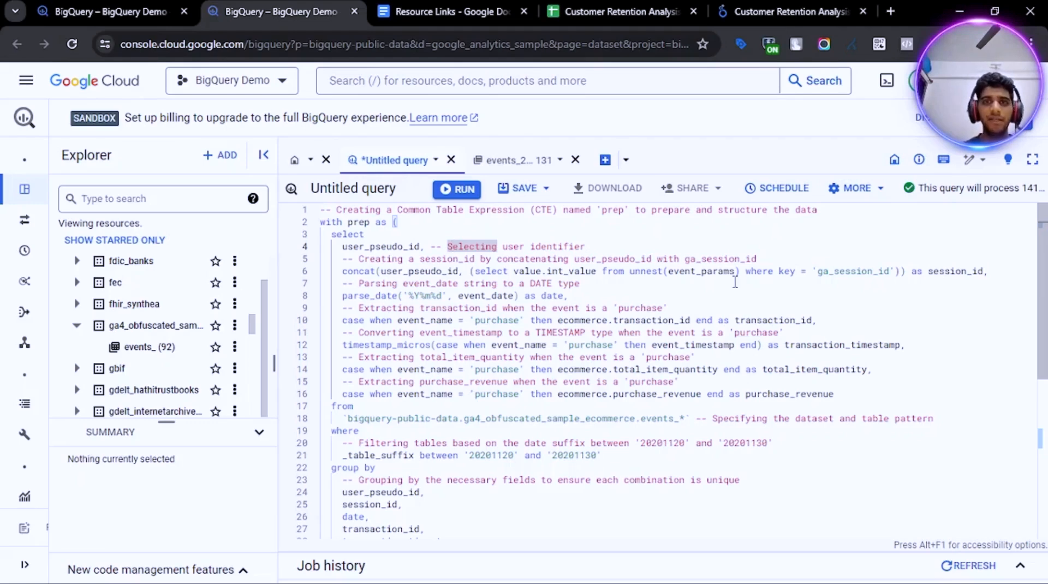
- Switch to the Customer Retention Analysis spreadsheet and enter the headers Date in A1 and User ID in B1 of Sheet4
click(610, 11)
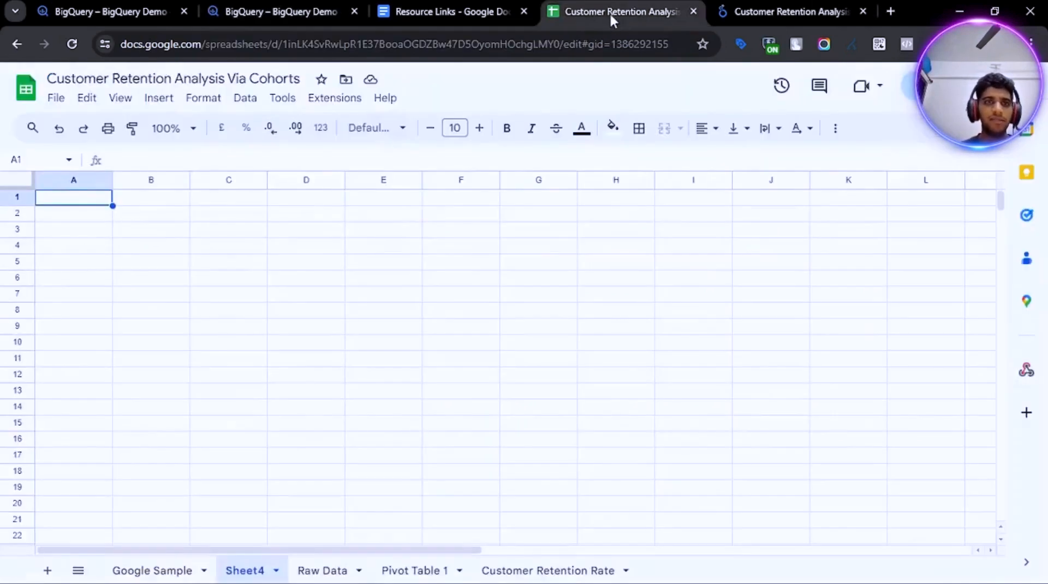
text(Date)
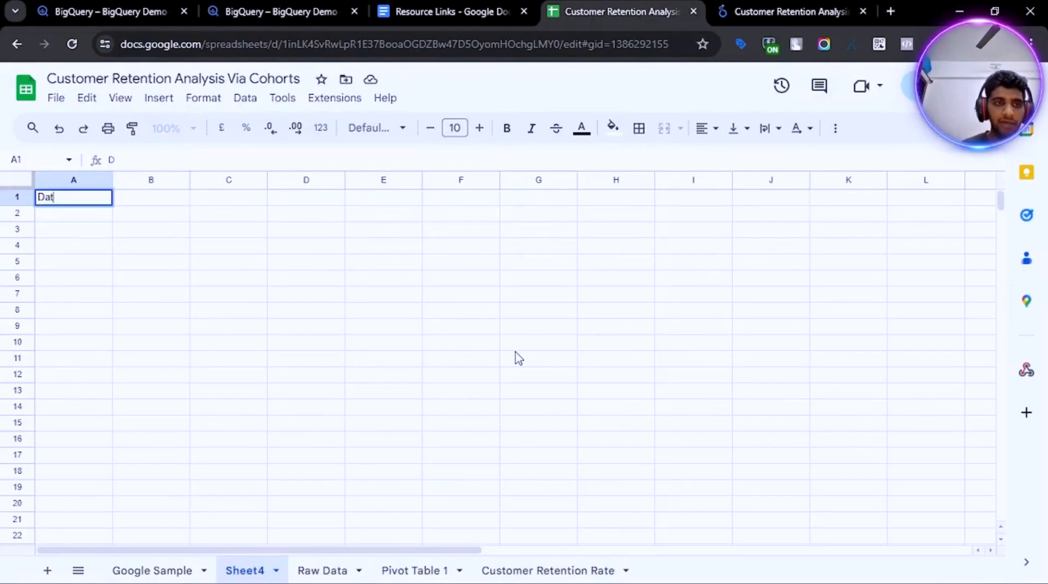
key(Return)
key(Down)
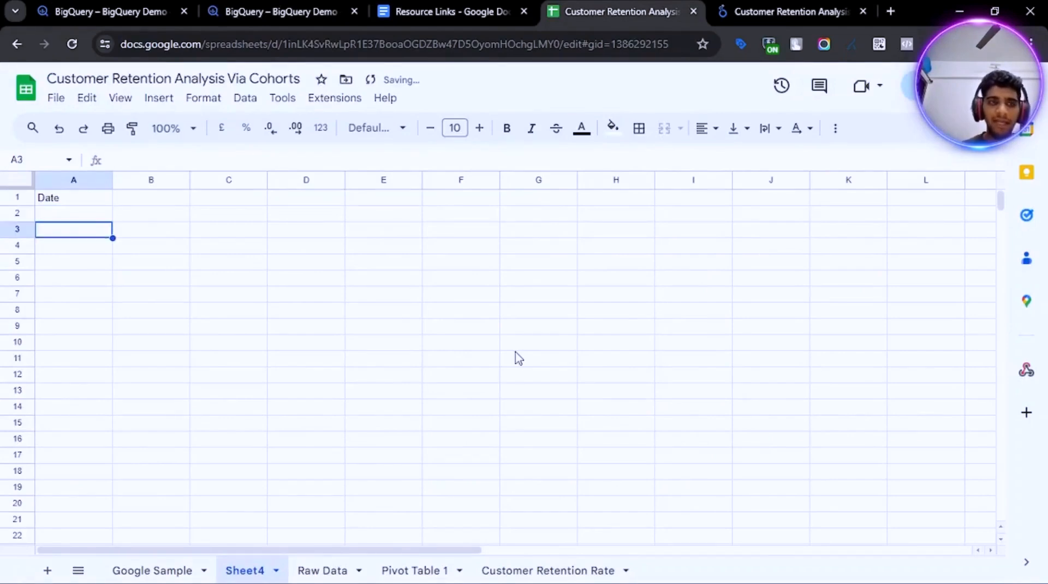
key(Up)
key(Up)
key(Right)
text(Us)
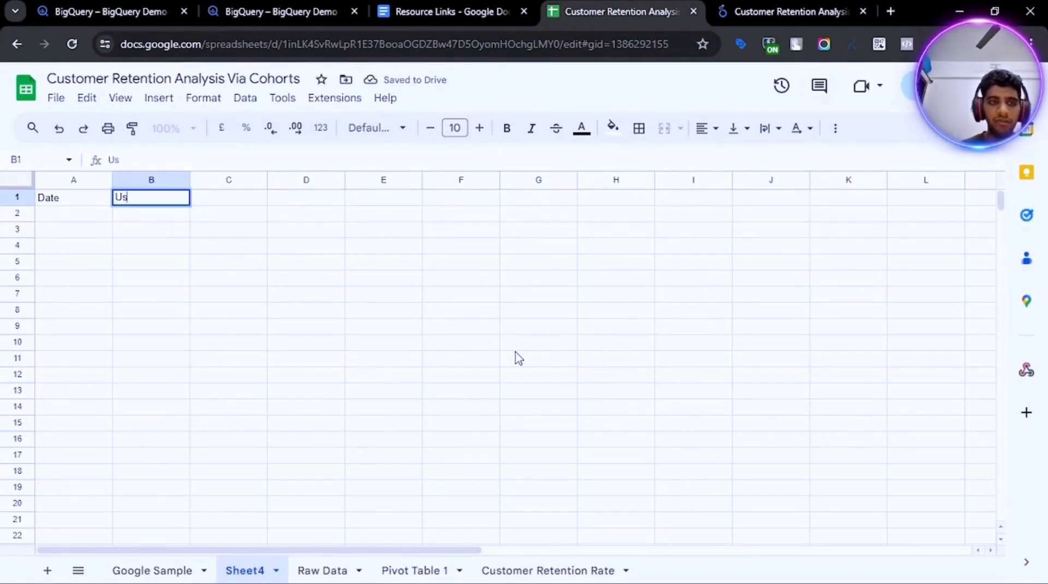
text(er ID)
key(Return)
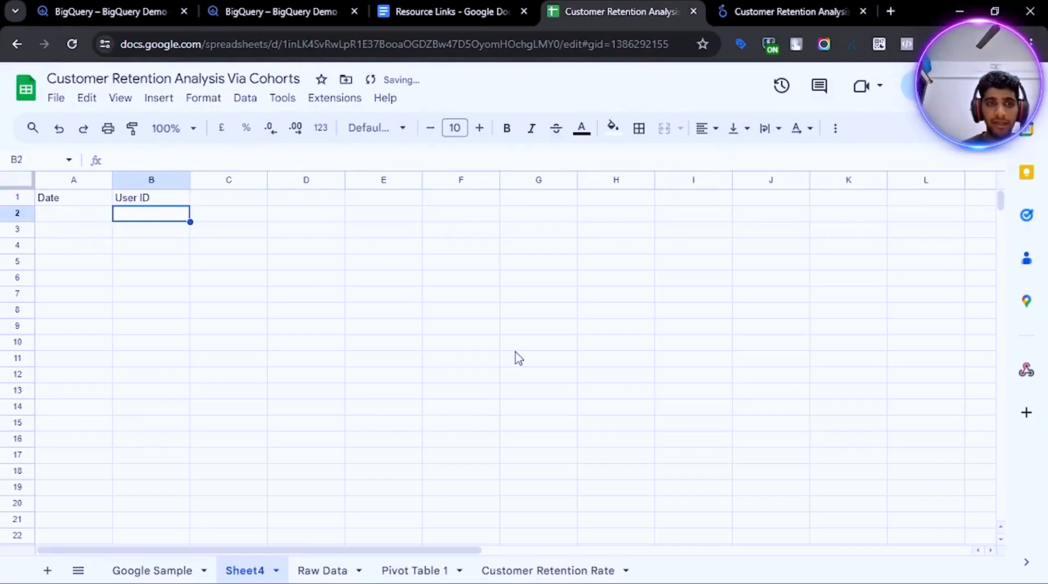
- Enter the header Transaction ID in cell C1
key(Up)
key(Right)
text(Transac)
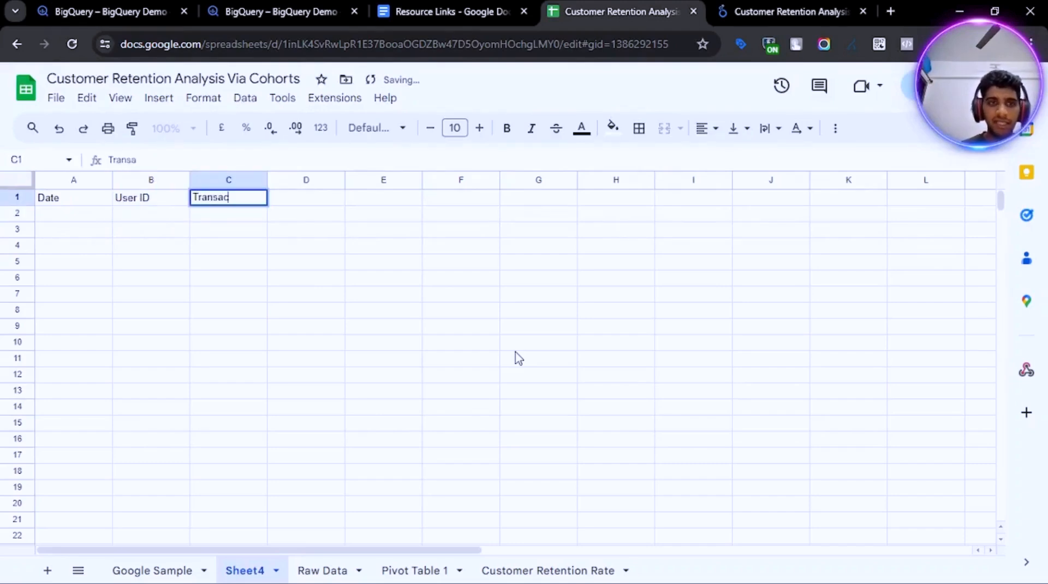
text(tion ID)
key(Return)
- Enter the header Transaction Amount in cell D1
key(Up)
key(Right)
text(TRans)
key(BackSpace)
key(BackSpace)
key(BackSpace)
key(BackSpace)
text(n)
key(BackSpace)
text(r)
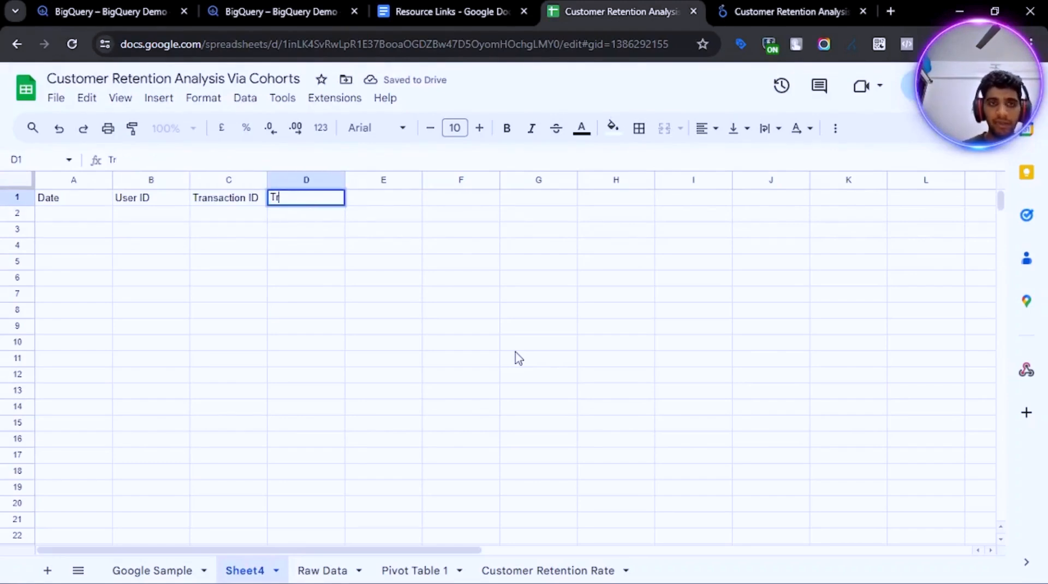
text(ansaction)
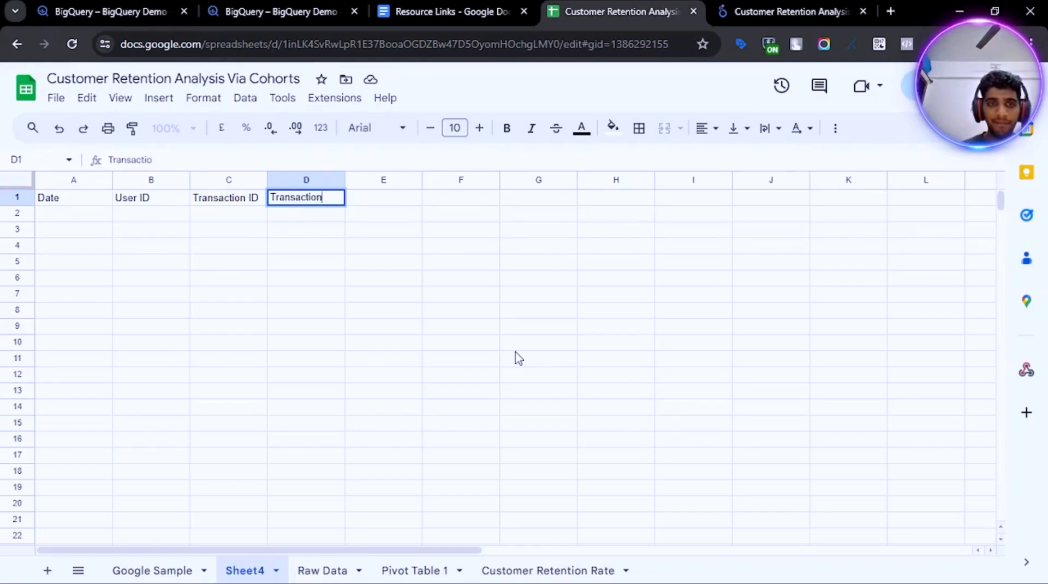
text( Amount)
key(Return)
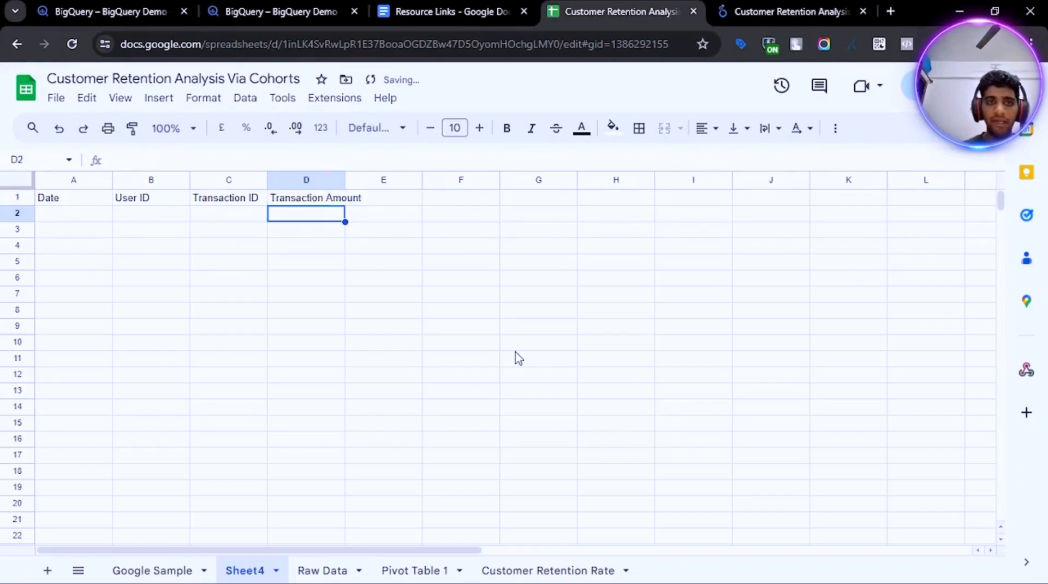
- Return to the BigQuery query, close the other BigQuery browser tab, and highlight user_pseudo_id and the unnest function in the prep CTE
click(308, 5)
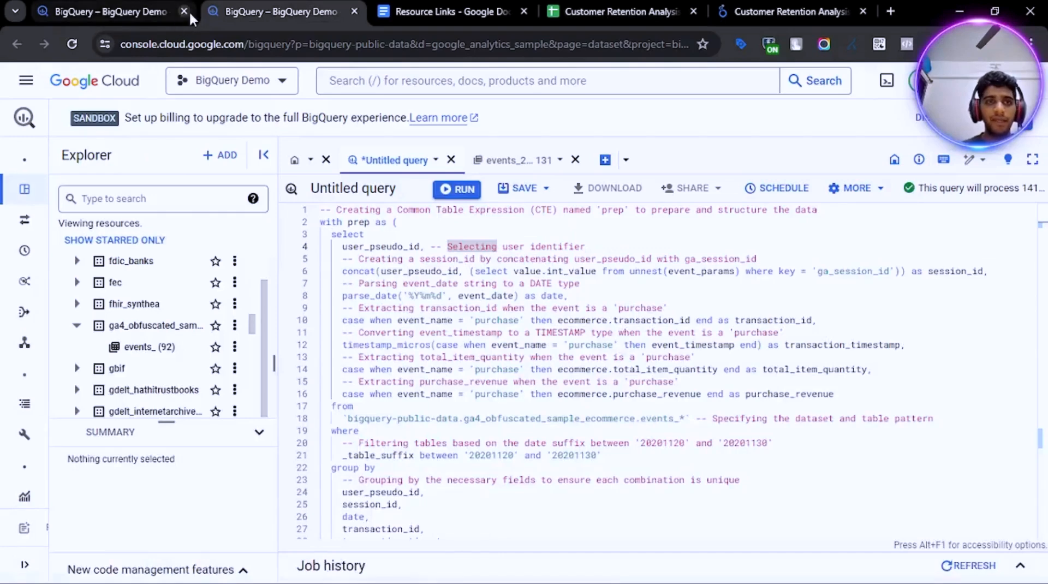
click(189, 11)
click(508, 297)
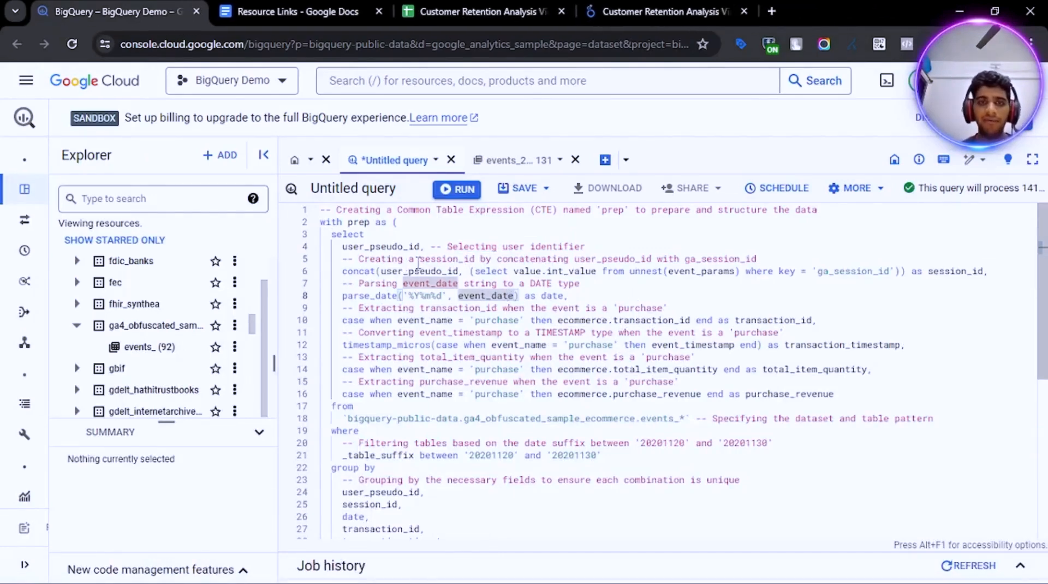
drag(342, 247, 414, 246)
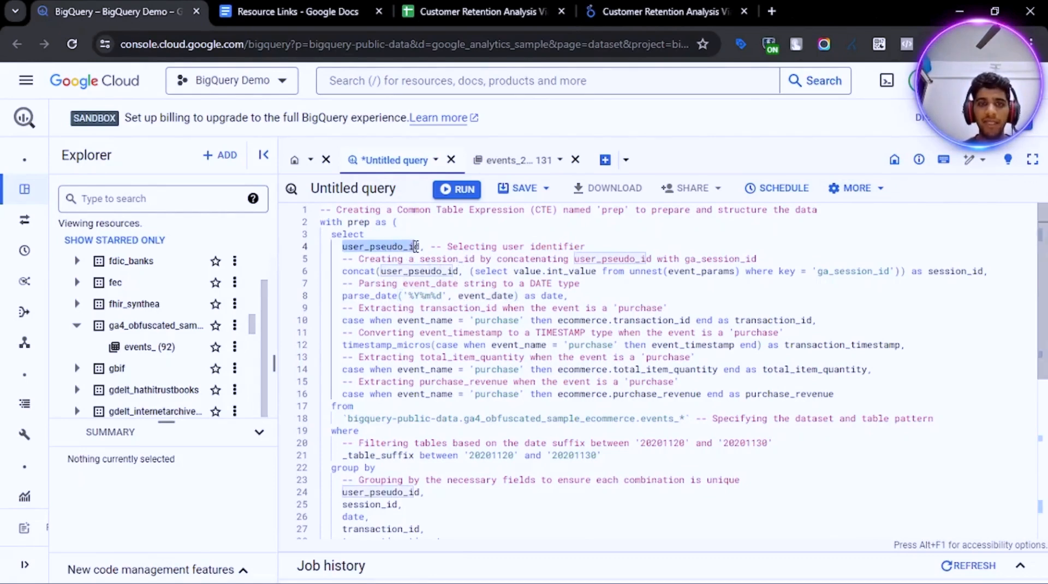
click(364, 294)
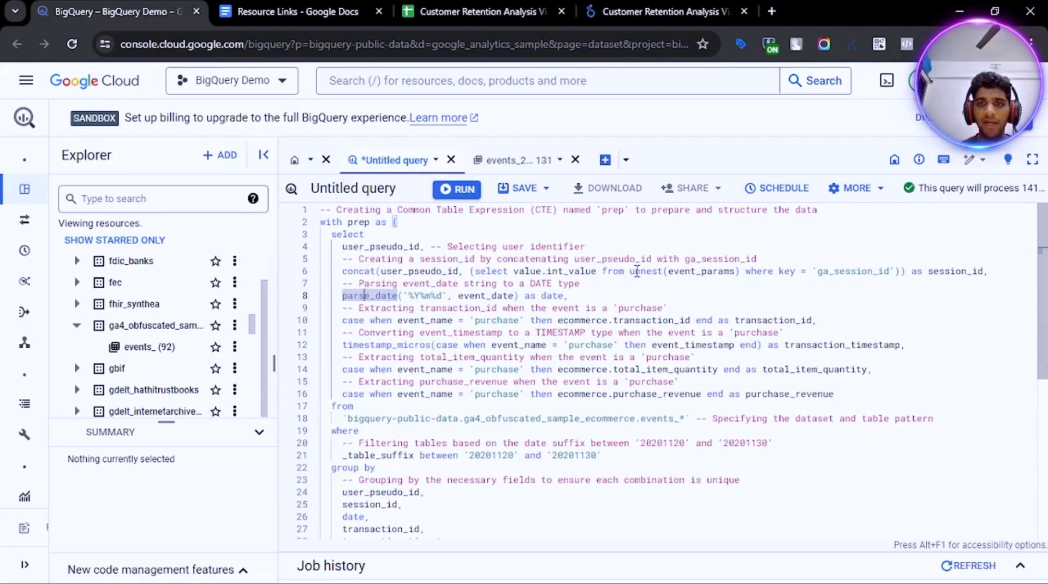
drag(629, 271, 665, 273)
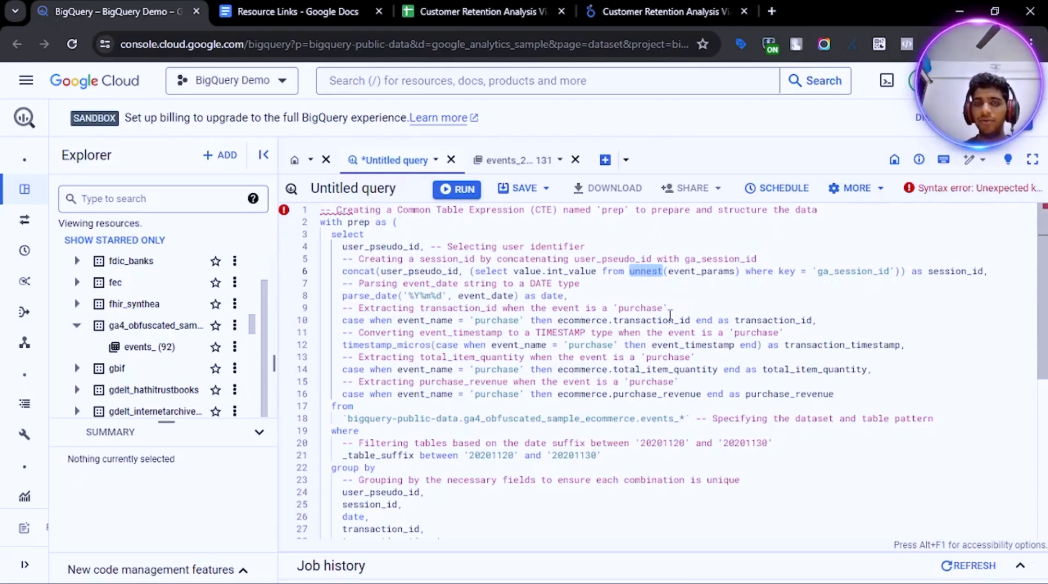
- Examine the event_date and nested event_params.key values in the events_20210131 preview, and return to the unnest expression in the query
click(521, 160)
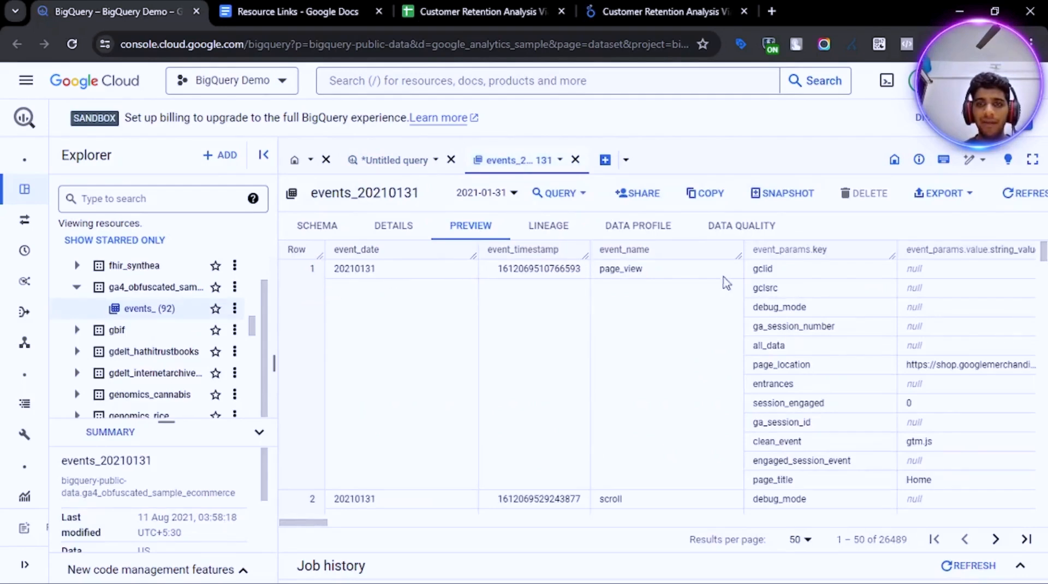
drag(335, 267, 386, 276)
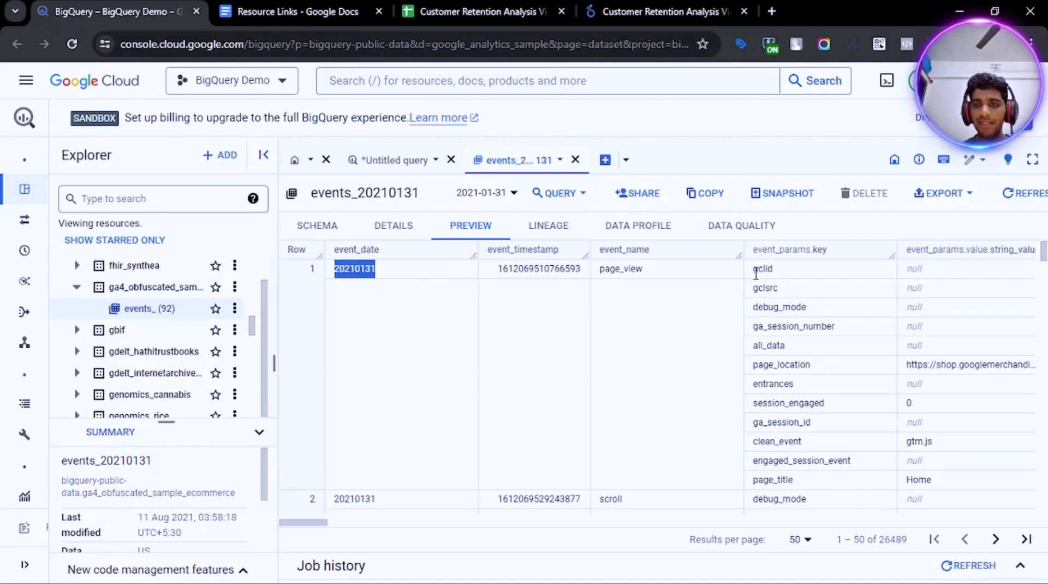
drag(754, 287, 787, 330)
click(389, 160)
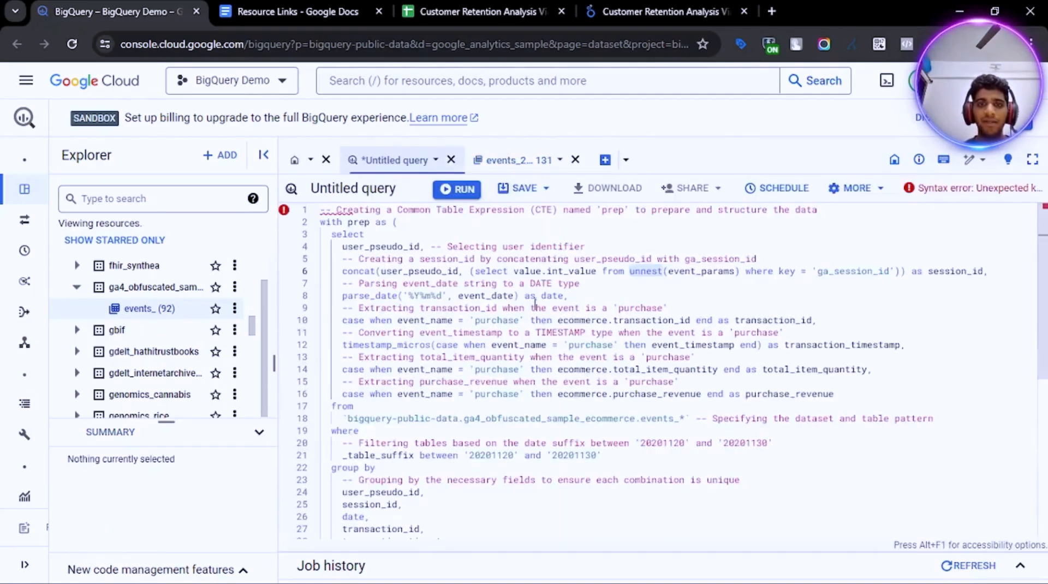
click(650, 271)
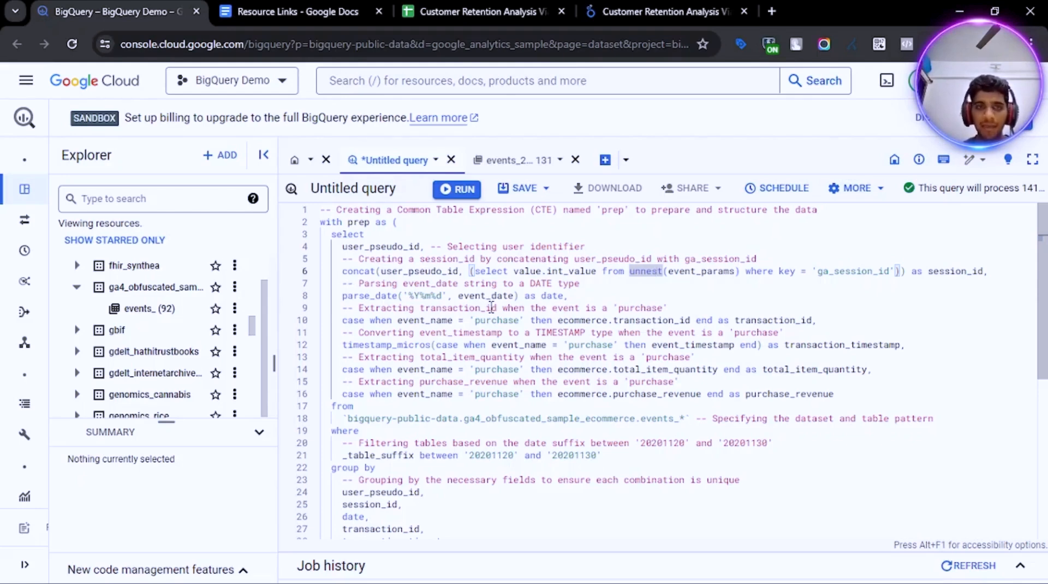
- Examine the prep CTE expressions for parse_date, transaction_id, total_item_quantity and purchase_revenue by highlighting them one after another
drag(344, 295, 457, 295)
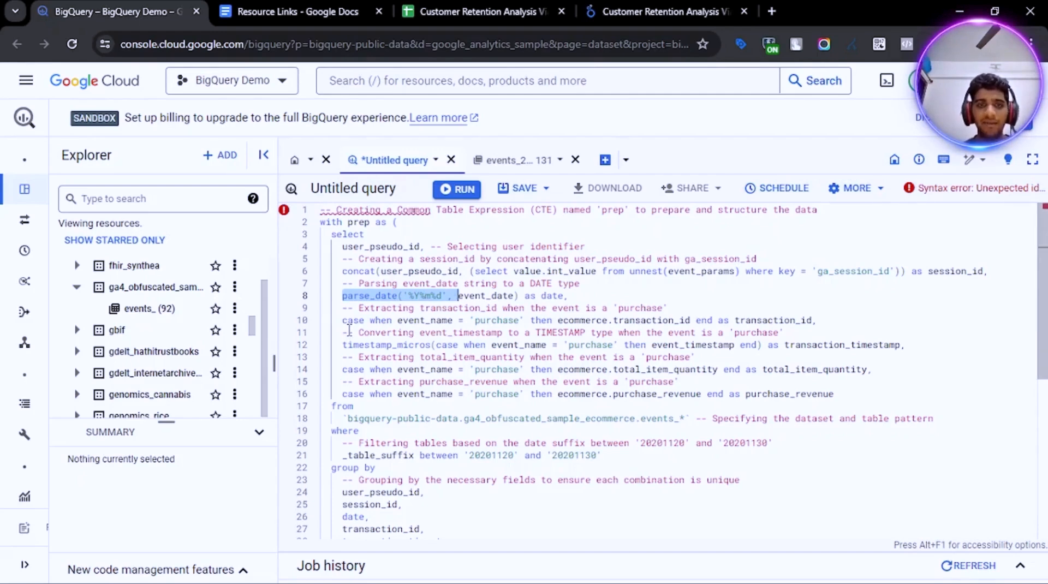
drag(342, 320, 812, 321)
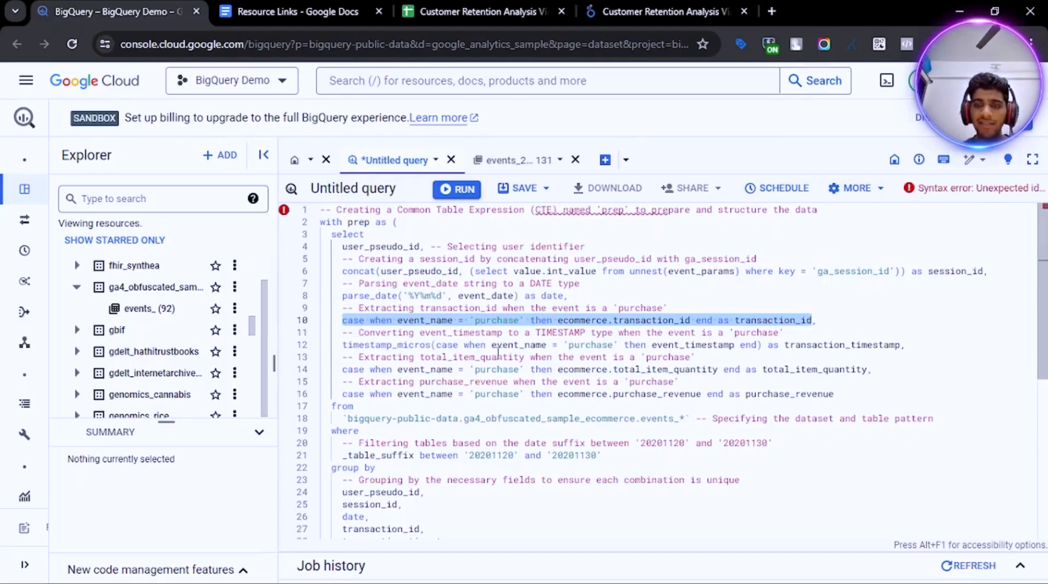
click(696, 334)
double_click(581, 321)
drag(616, 321, 696, 321)
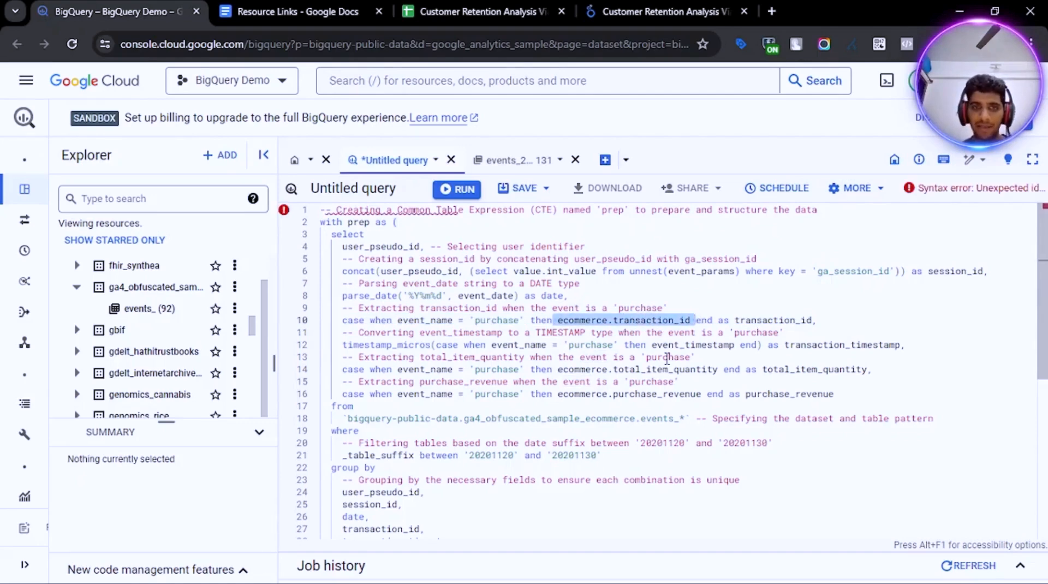
click(650, 358)
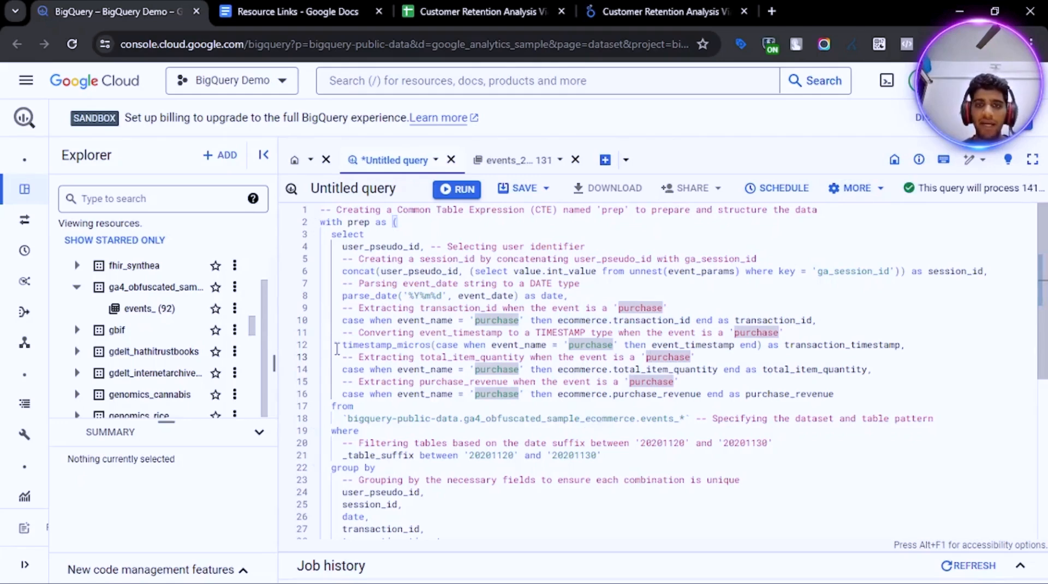
click(350, 369)
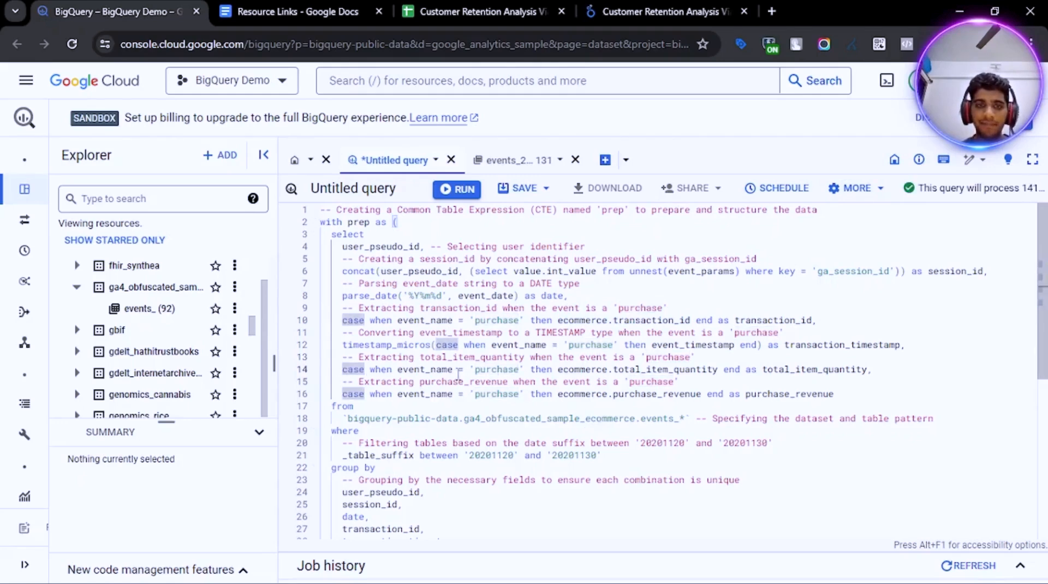
drag(336, 369, 866, 375)
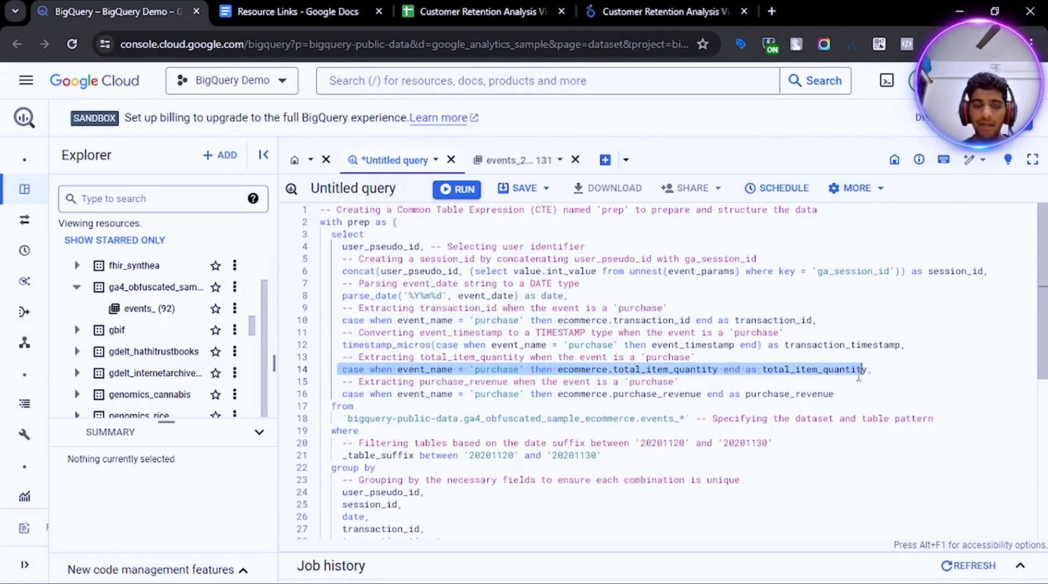
click(344, 394)
drag(345, 394, 841, 393)
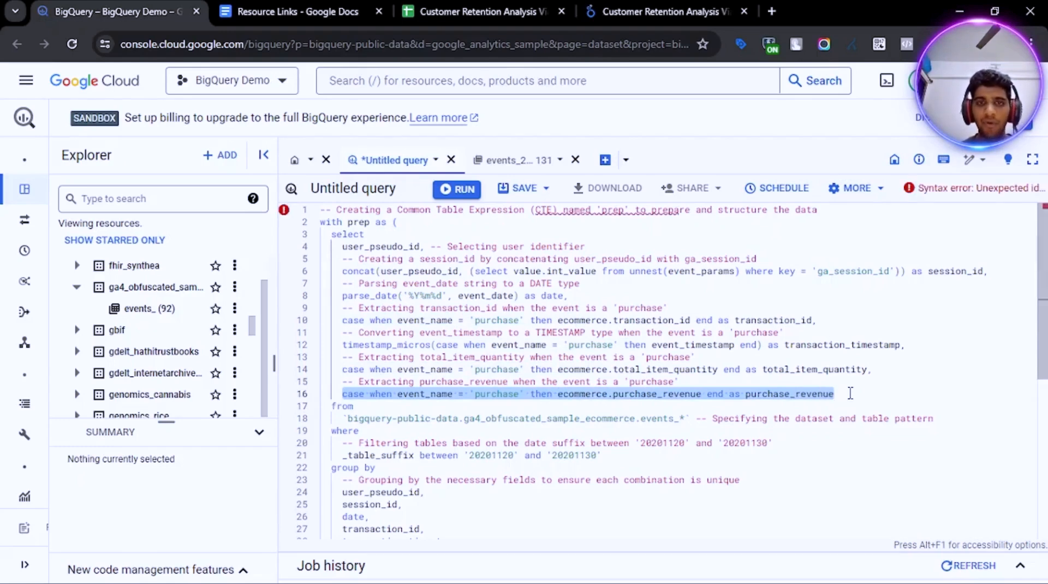
- Examine how the prep CTE is defined and how the main query selects date, user_pseudo_id and transaction_id from it
click(377, 246)
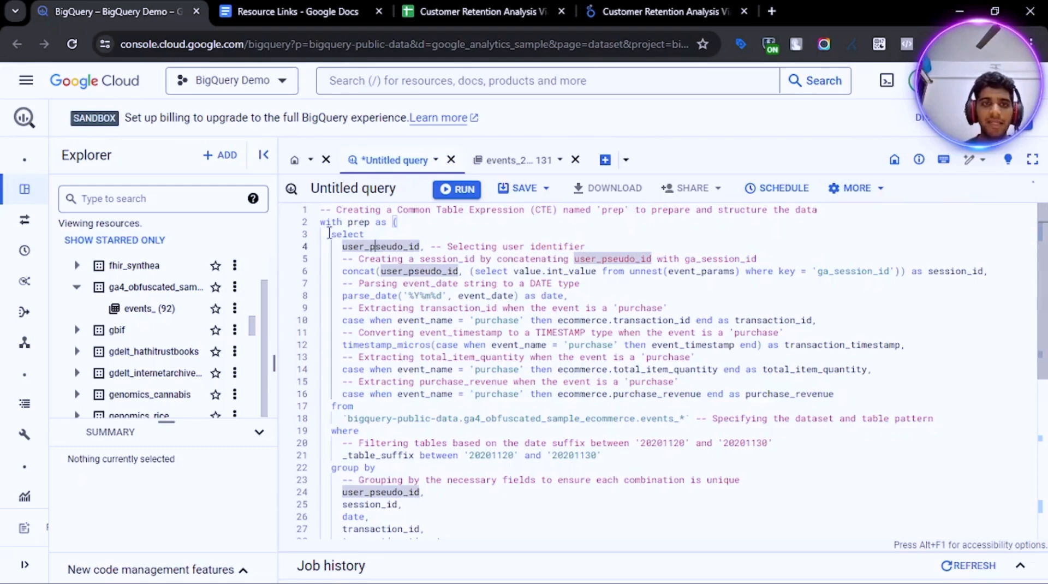
click(323, 221)
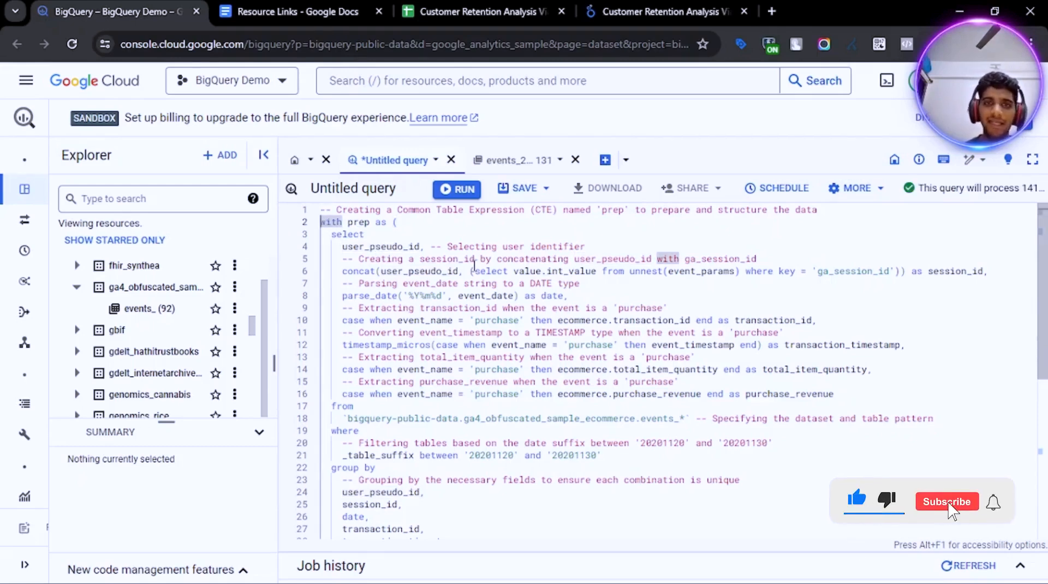
click(355, 221)
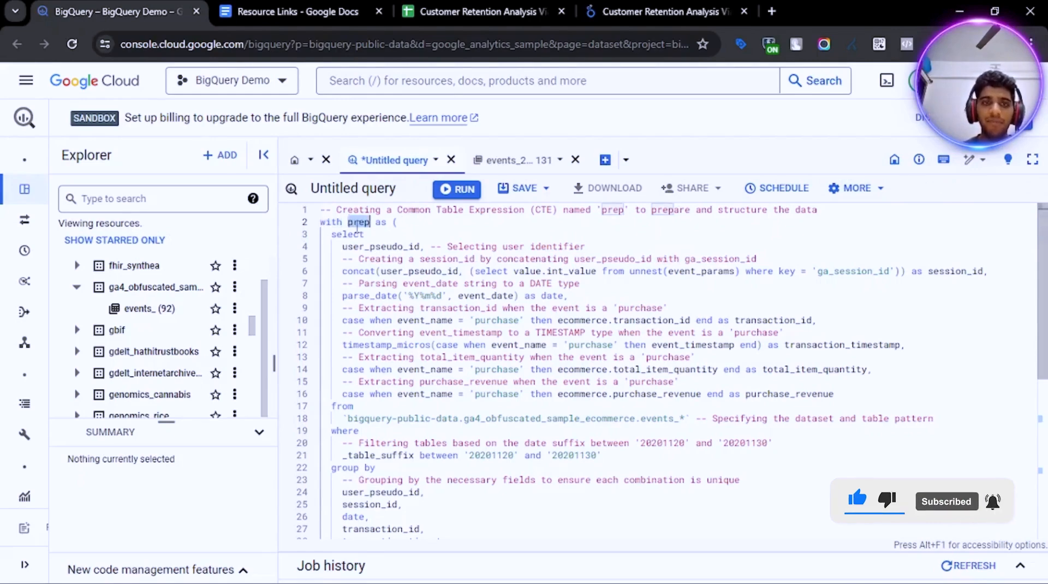
scroll(402, 329, down, 6)
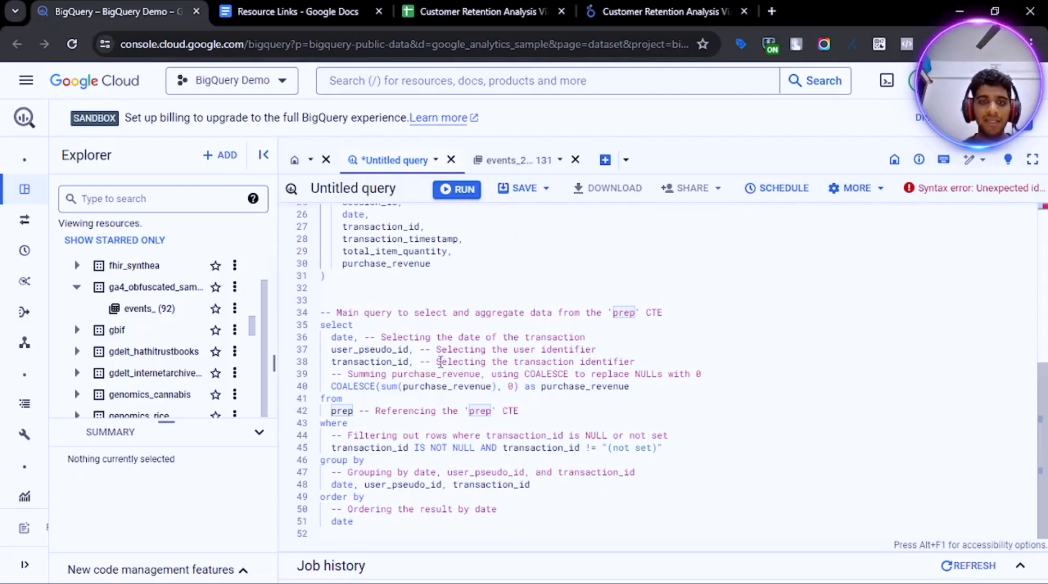
scroll(505, 429, up, 5)
scroll(527, 289, down, 5)
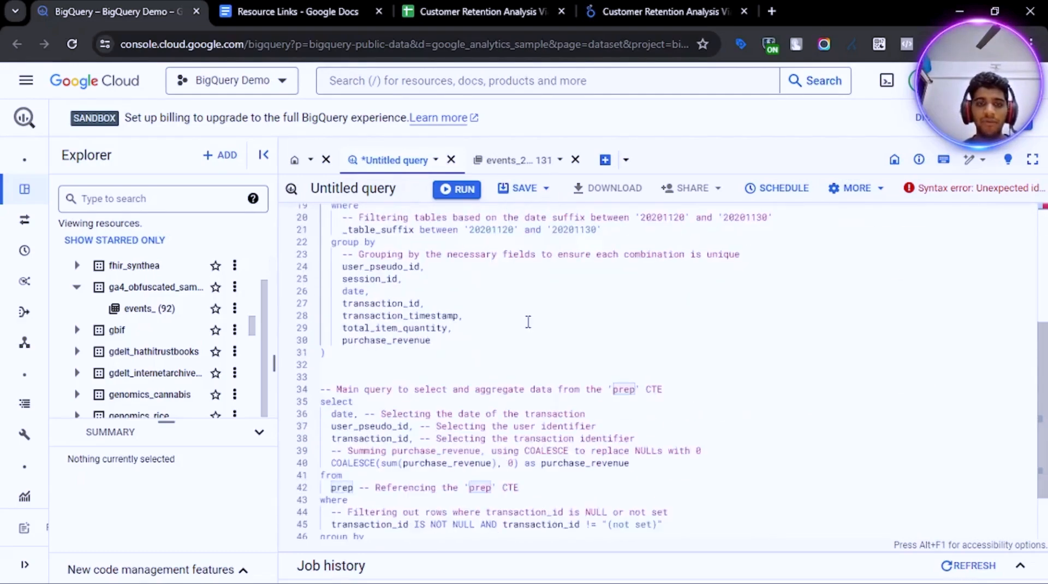
drag(329, 337, 371, 362)
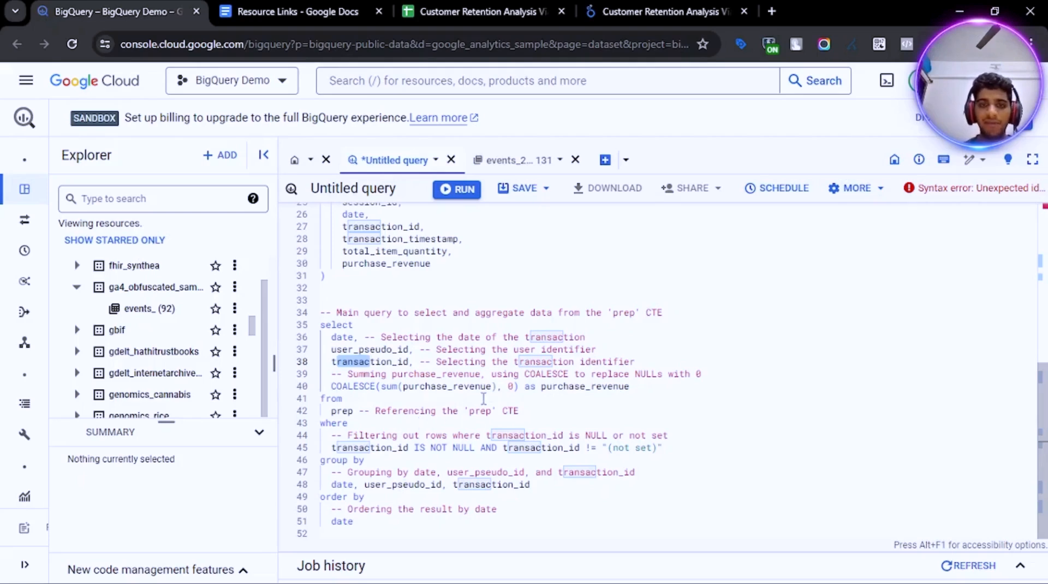
- Examine the main query's COALESCE revenue sum, transaction_id filters, and group by and order by clauses by highlighting them
click(508, 387)
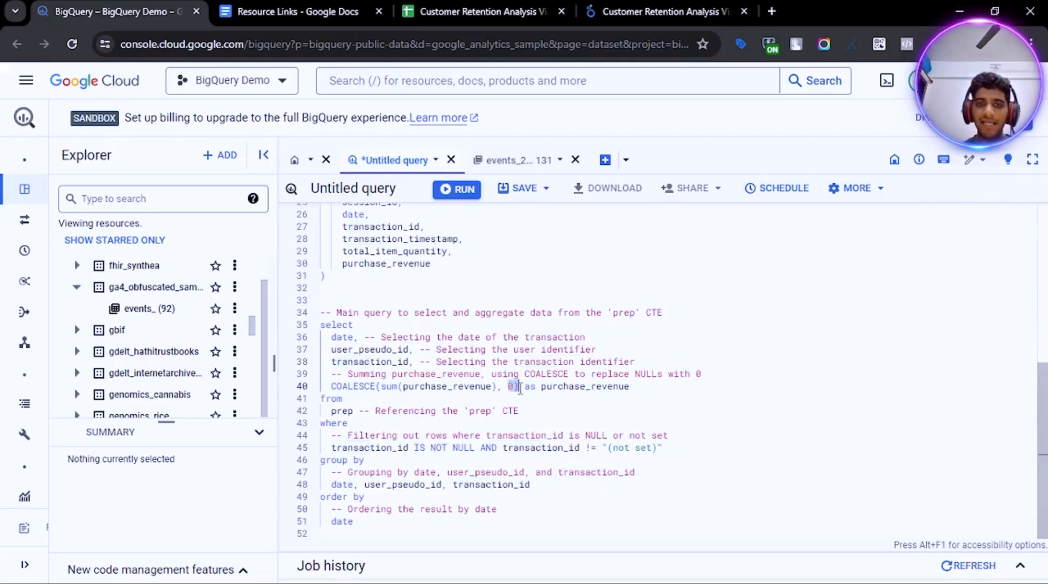
click(599, 418)
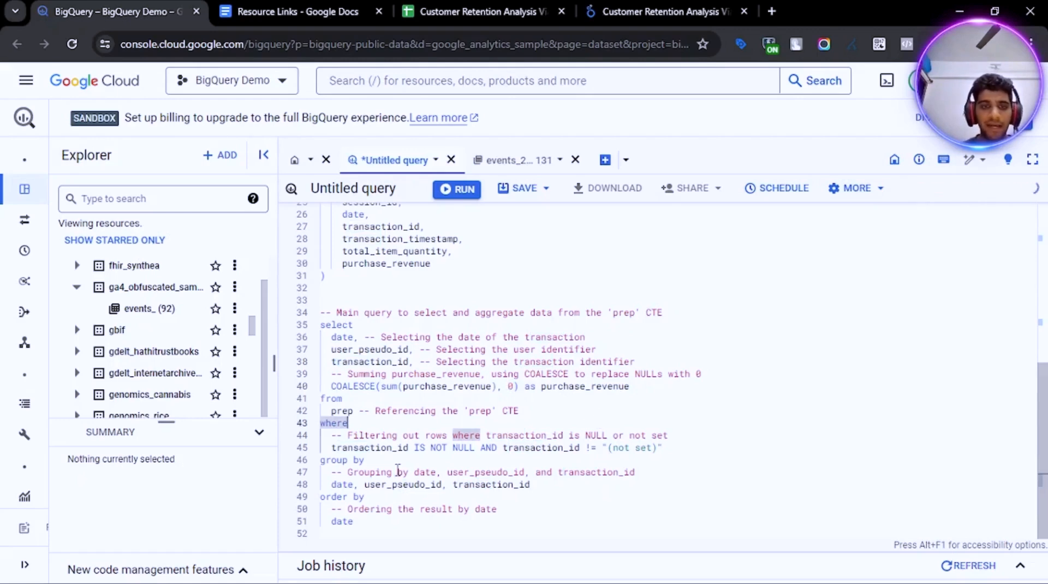
drag(330, 446, 678, 452)
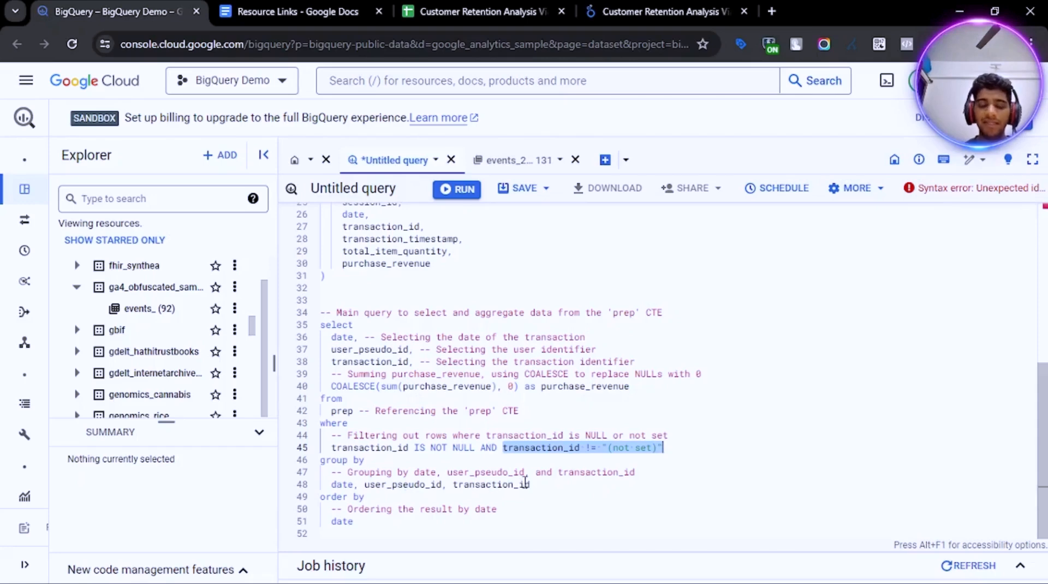
drag(331, 386, 602, 401)
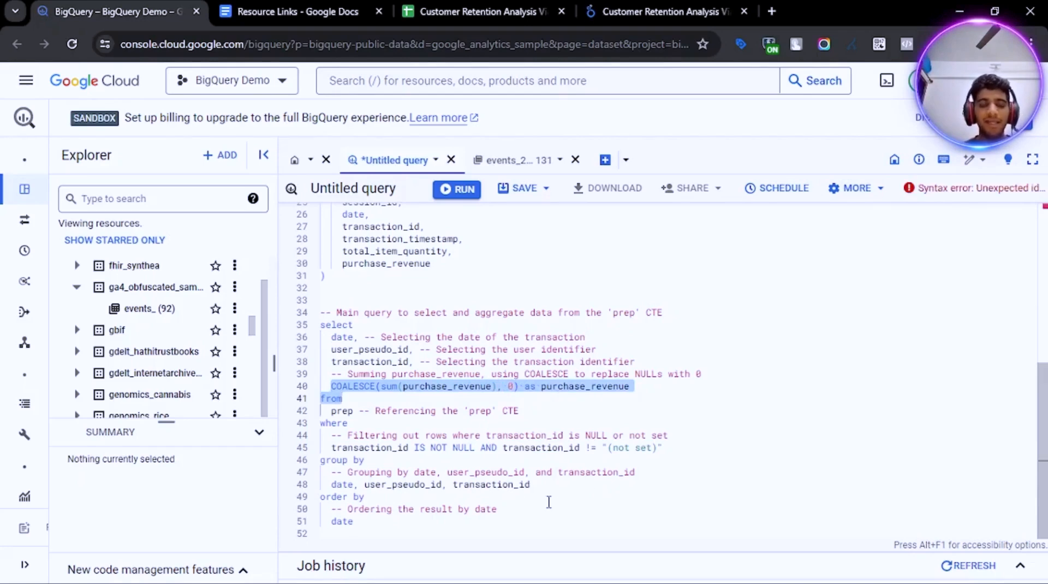
click(519, 499)
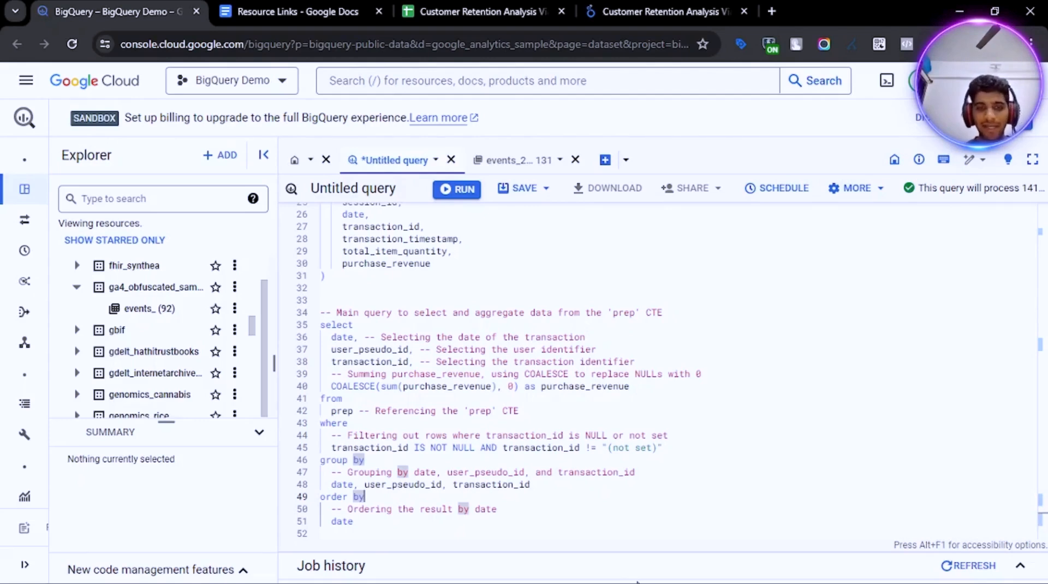
- Examine the source table path and its events_* wildcard in the from clause of the prep CTE
scroll(558, 489, up, 5)
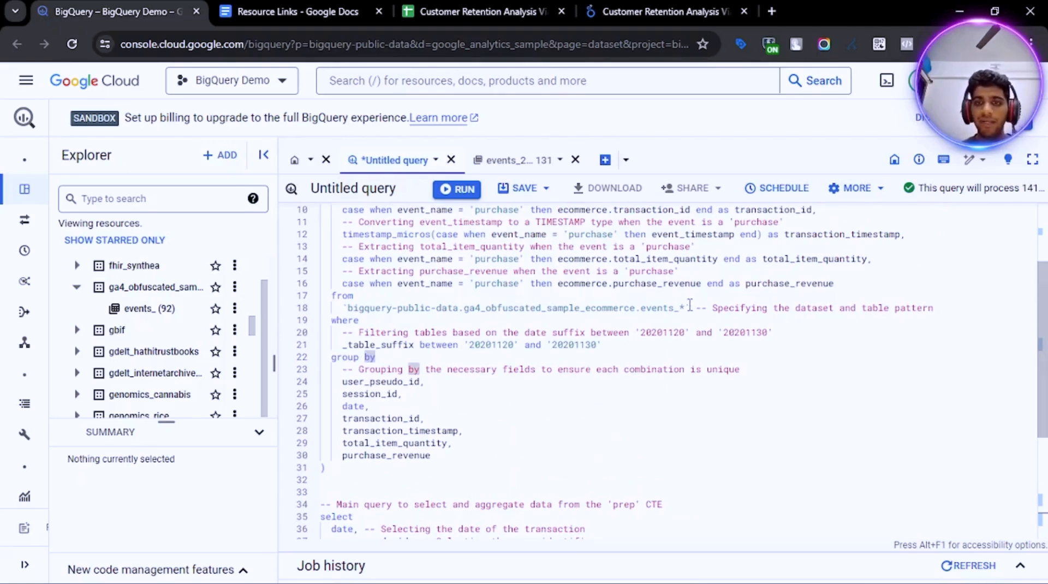
drag(684, 307, 440, 307)
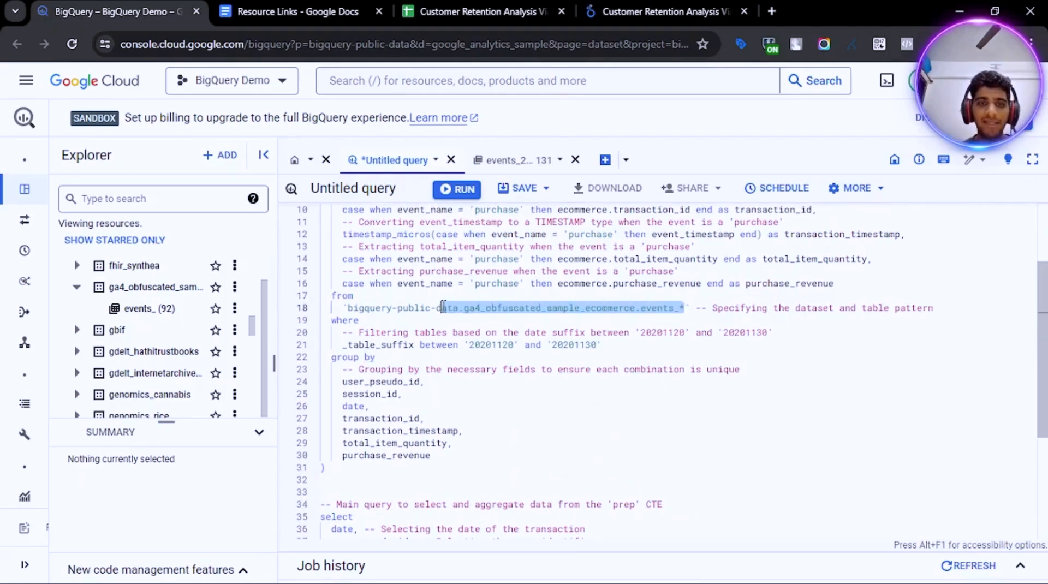
click(411, 322)
drag(348, 307, 645, 312)
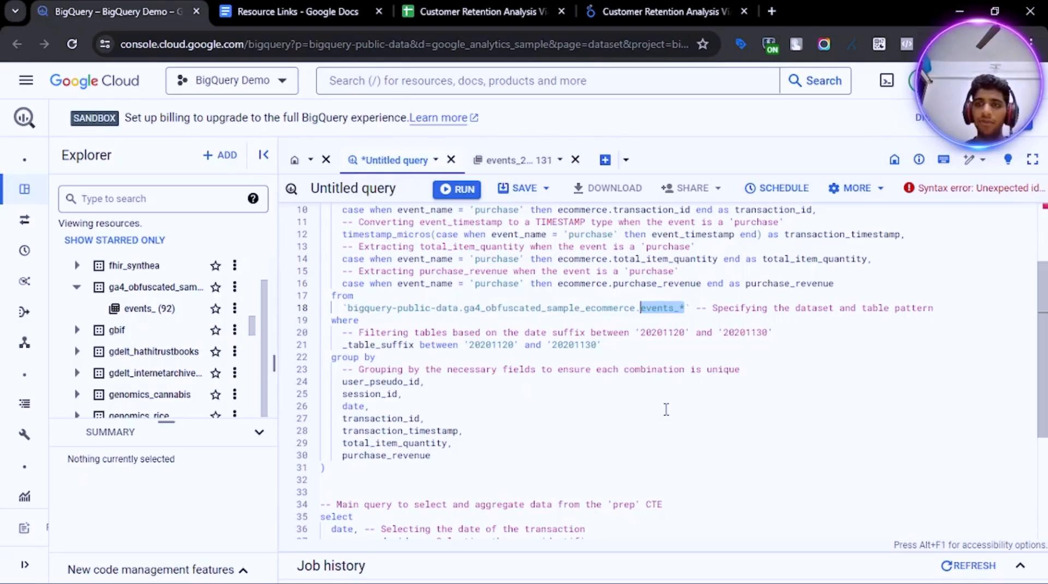
click(657, 381)
drag(687, 308, 643, 308)
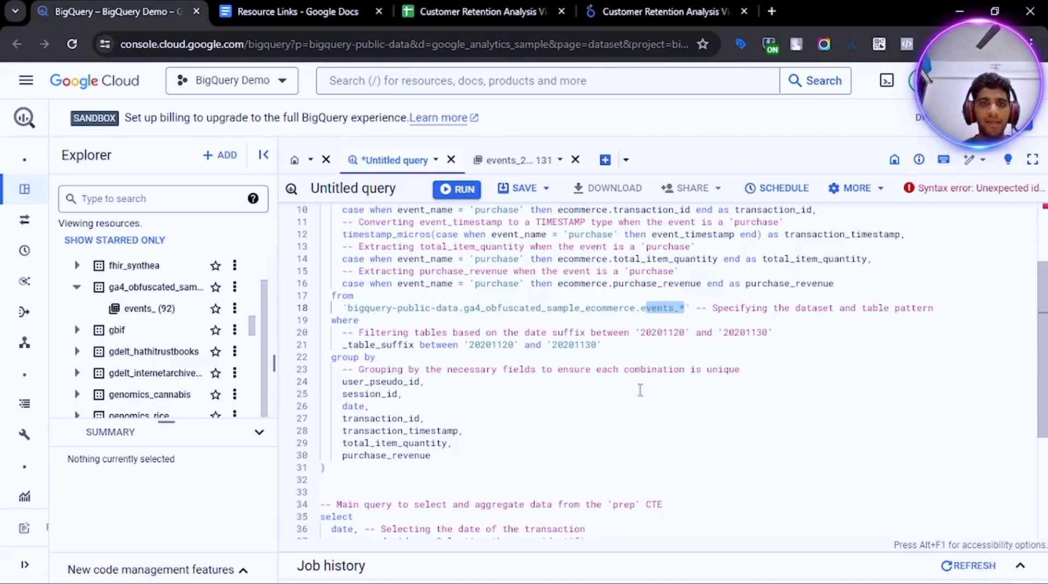
- Clear the events_* text selection, run the entire query, and enlarge the query results area
click(448, 190)
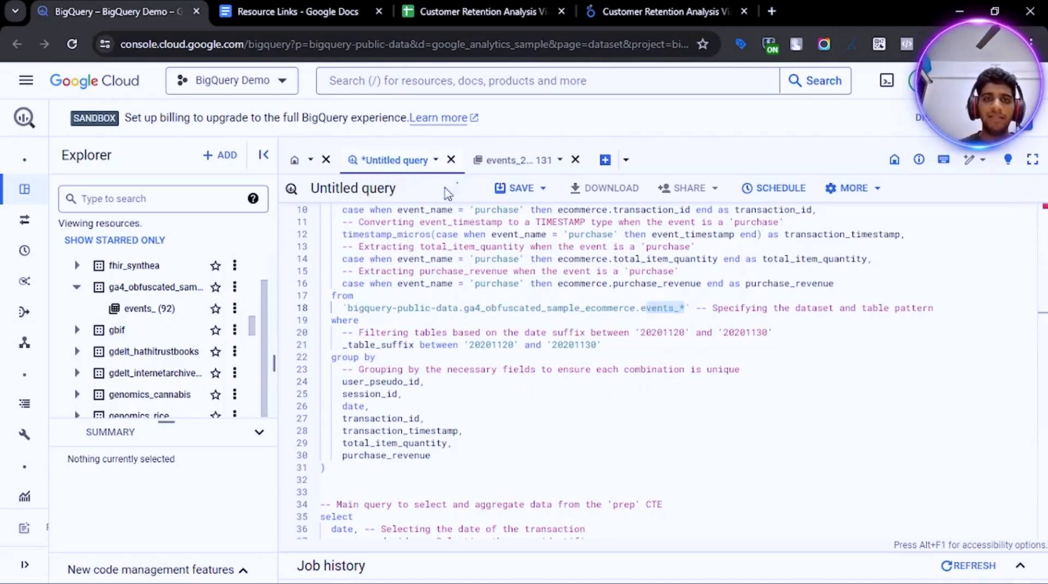
click(681, 300)
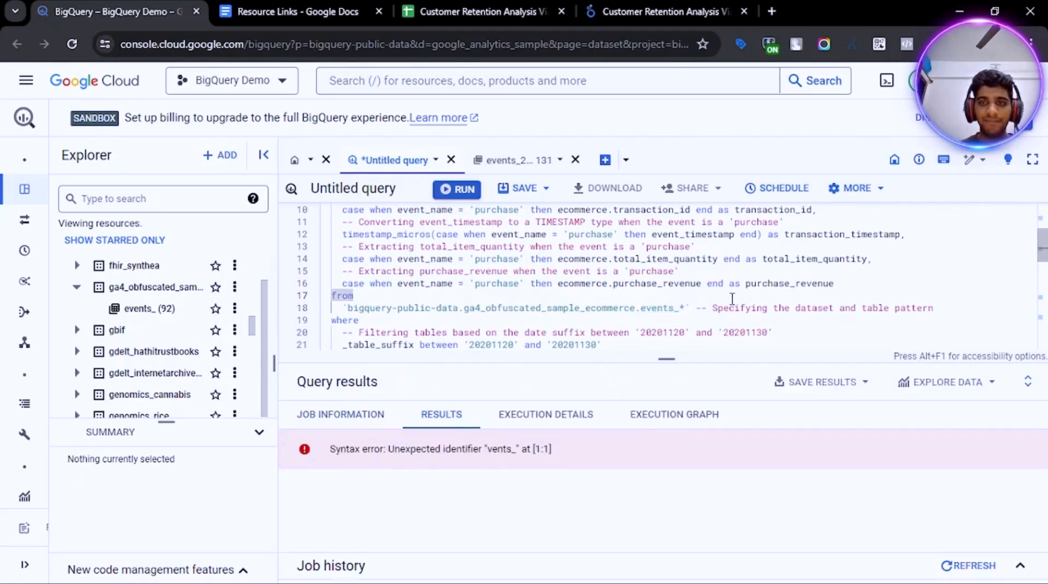
scroll(732, 299, down, 2)
scroll(732, 299, down, 3)
click(561, 289)
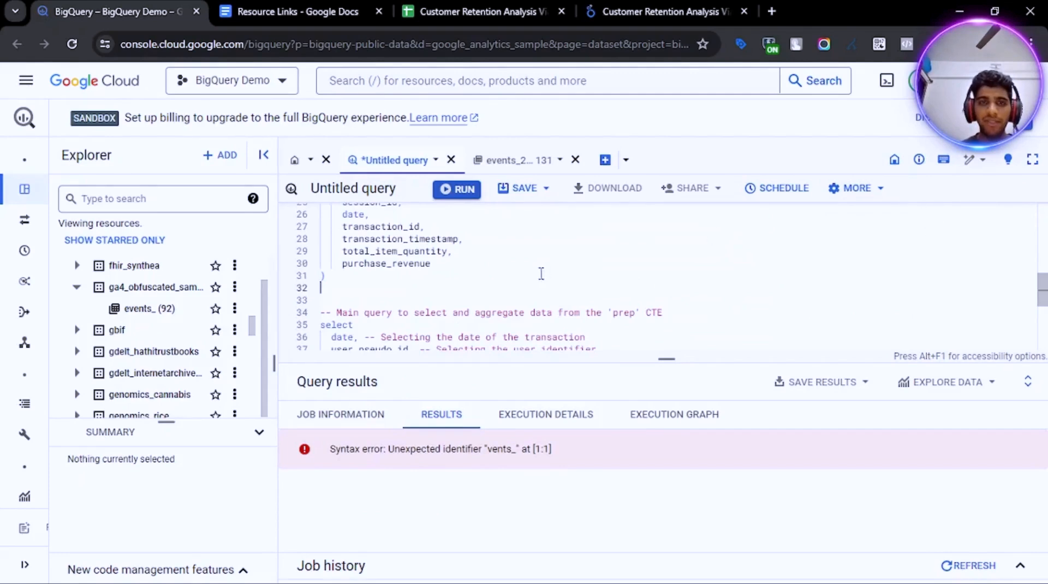
click(458, 191)
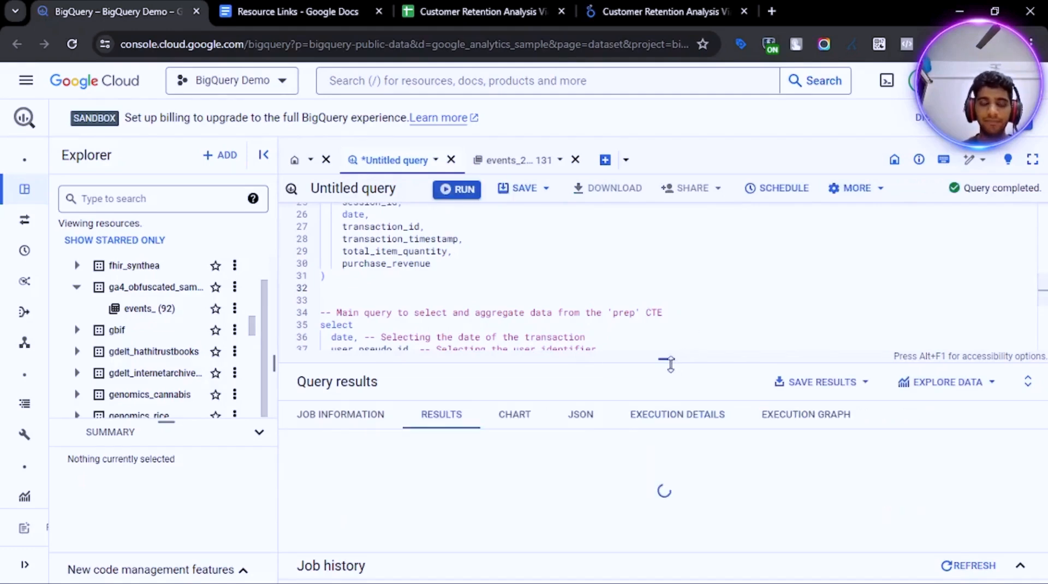
drag(668, 361, 688, 257)
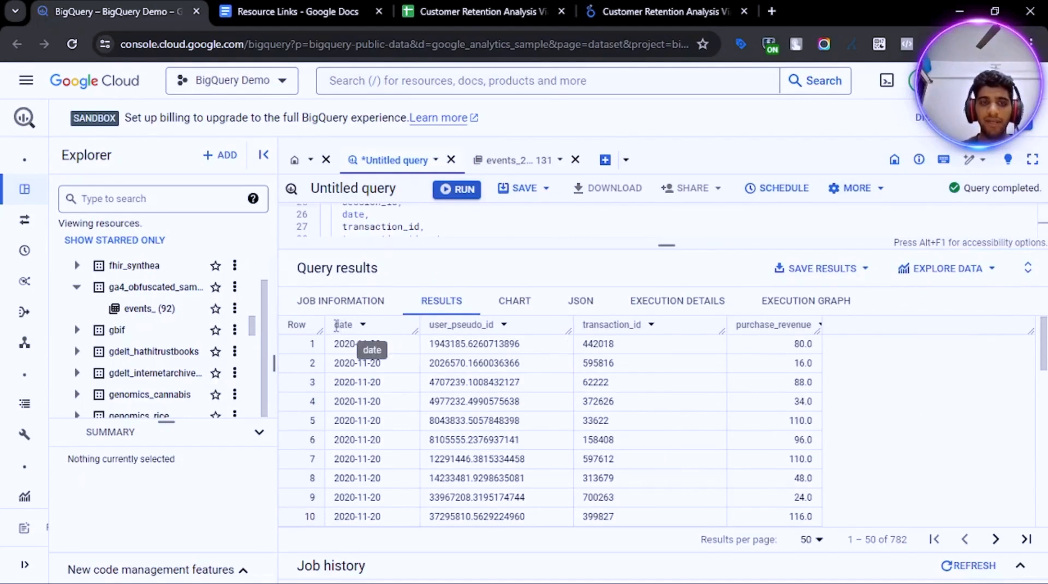
- Examine the date, user_pseudo_id, transaction_id and purchase_revenue columns in the query results
drag(335, 324, 393, 343)
click(439, 352)
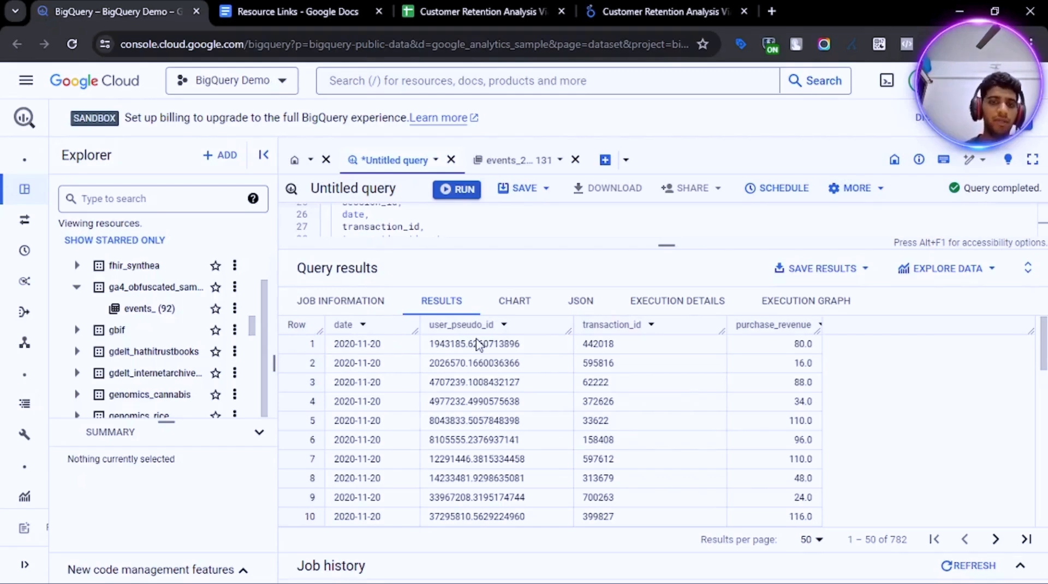
drag(534, 344, 451, 343)
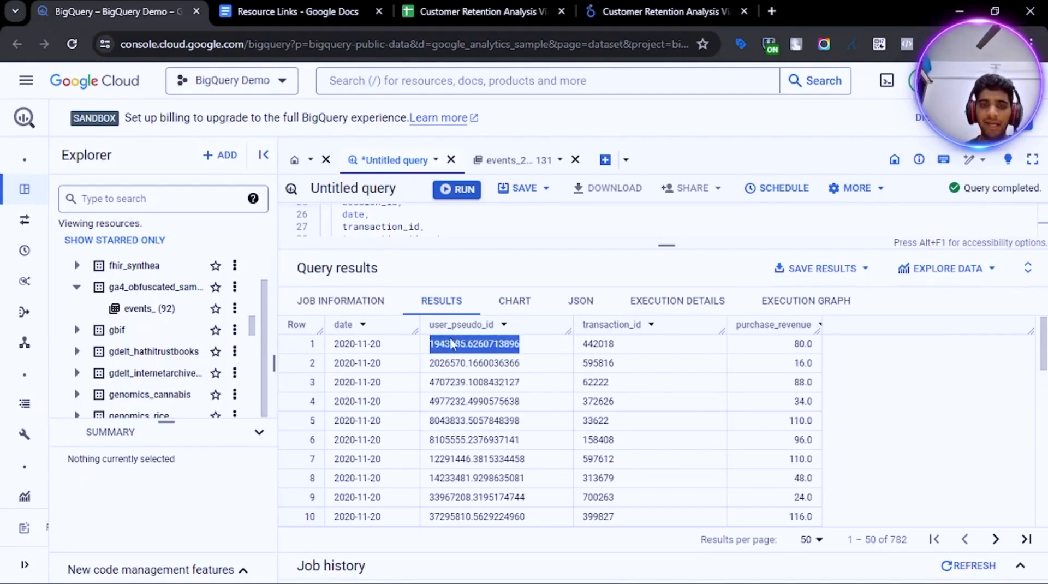
click(534, 342)
drag(584, 327, 647, 328)
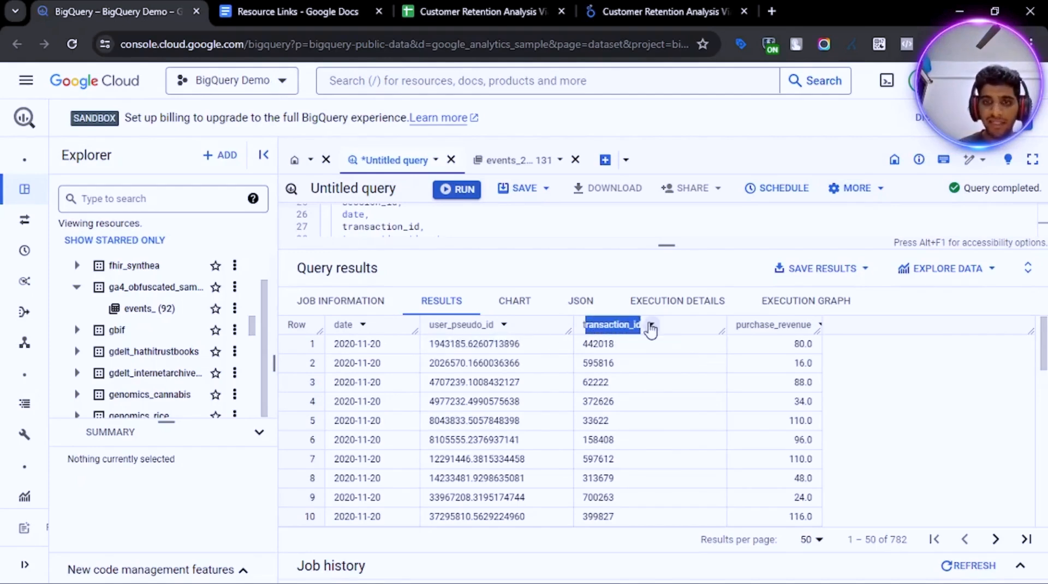
drag(746, 326, 801, 335)
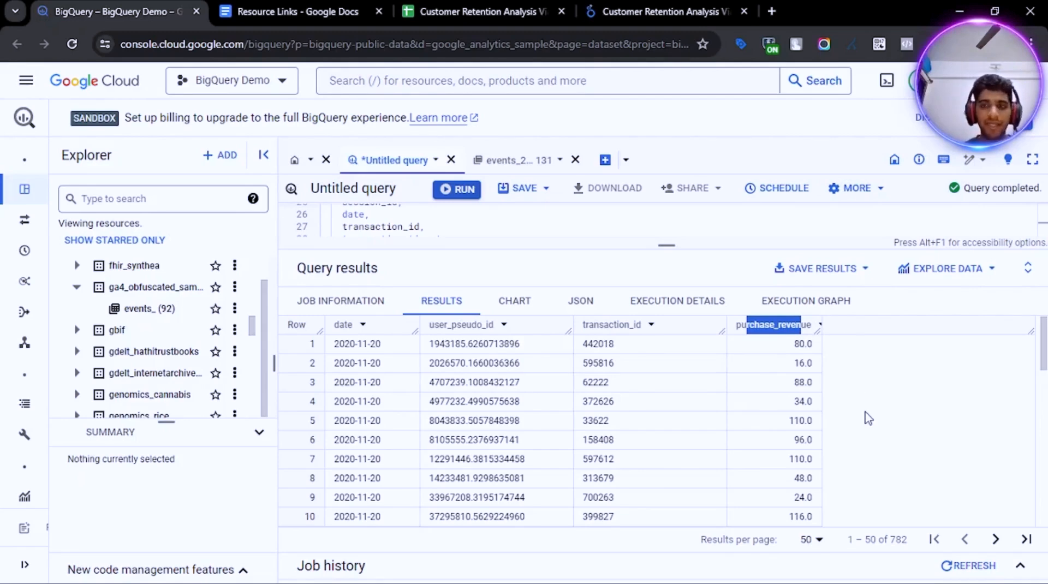
scroll(851, 395, down, 2)
- Review the available options for saving the query results, including Google Sheets, without choosing one
click(813, 273)
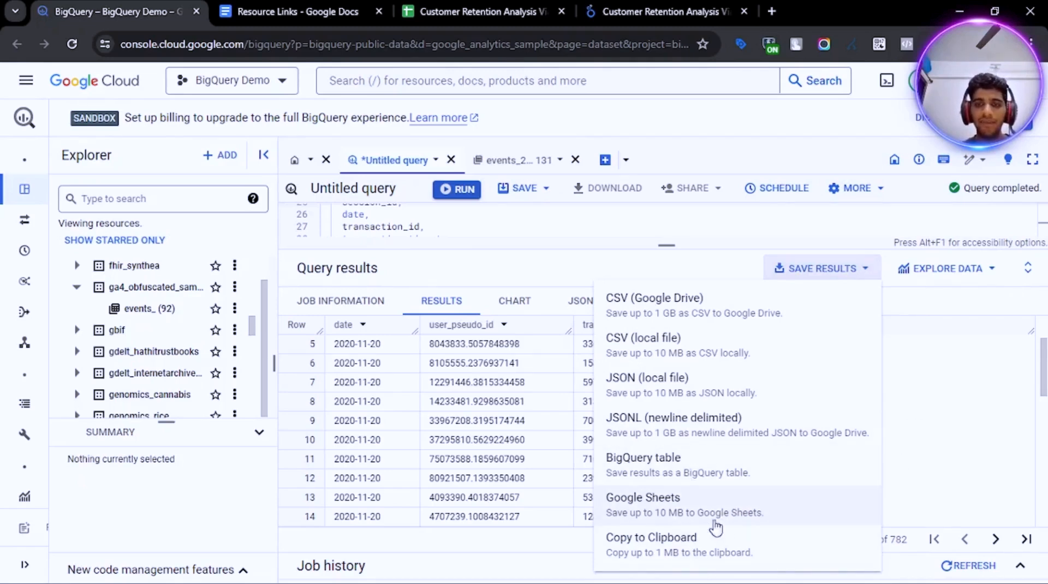
click(959, 394)
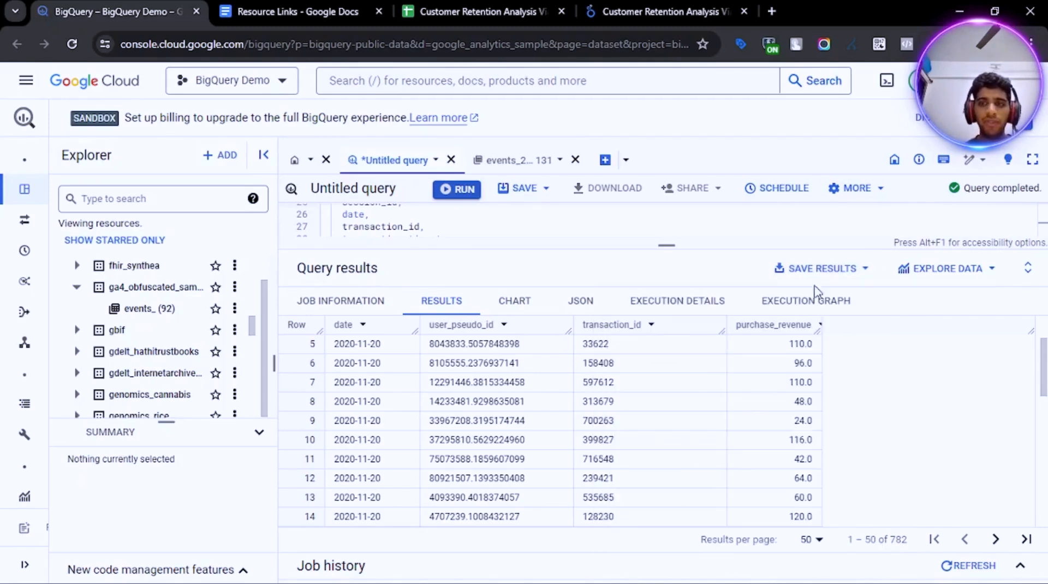
click(822, 268)
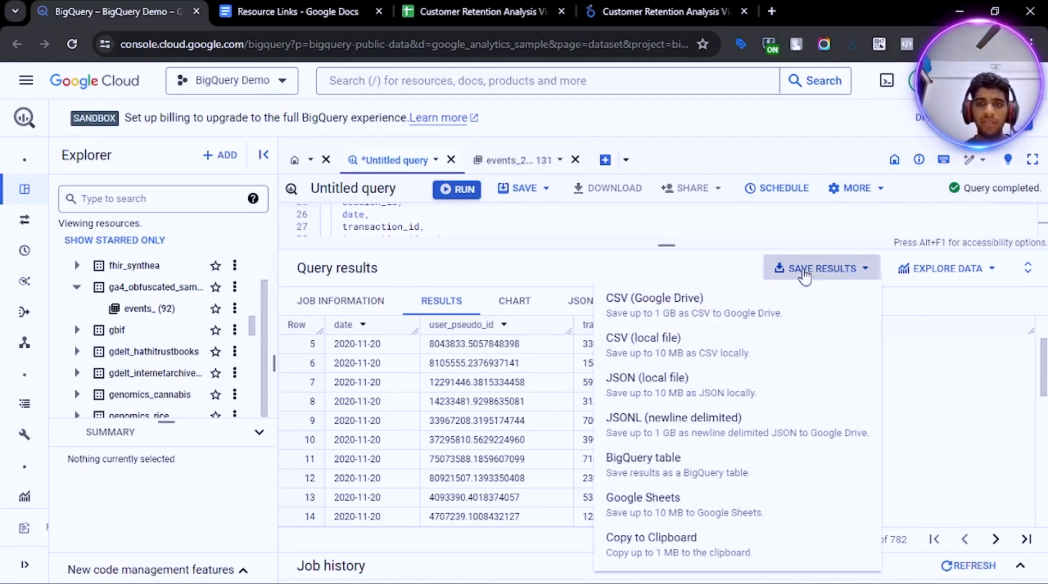
click(960, 415)
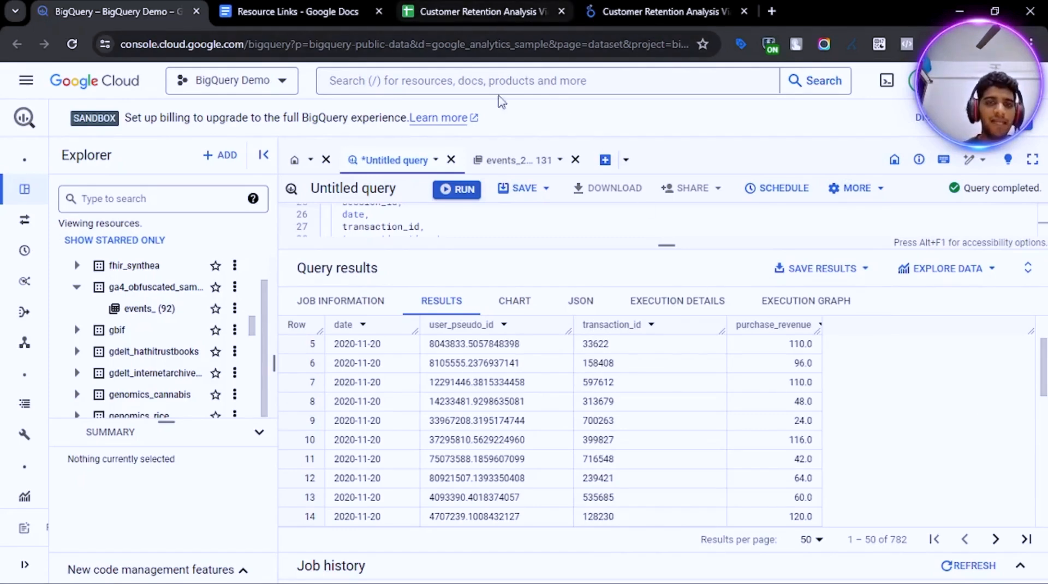
- Switch to the Customer Retention Analysis Via Cohorts spreadsheet in Google Sheets and examine the column headers of the Google Sample sheet
click(460, 2)
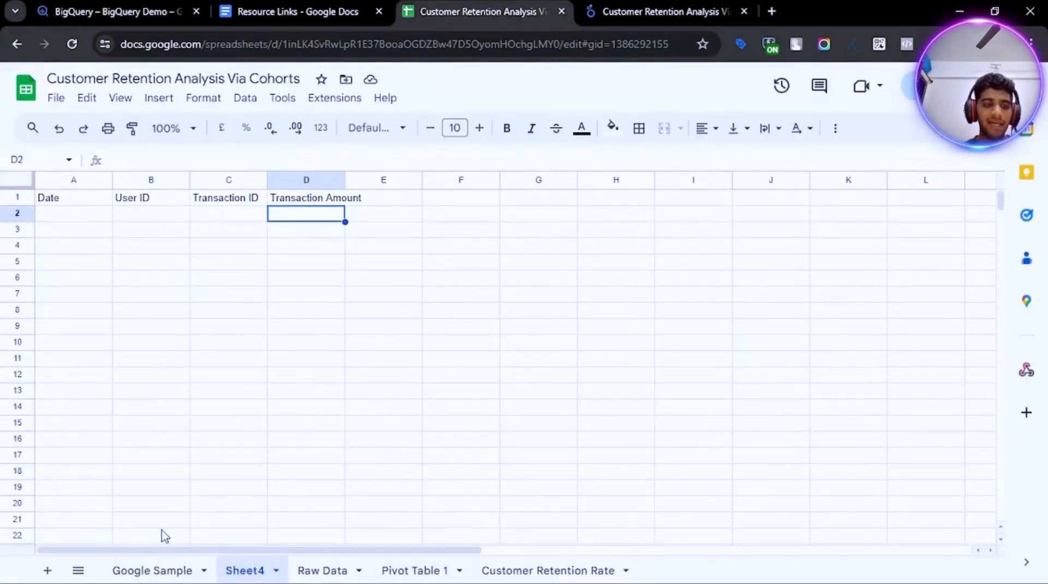
click(143, 570)
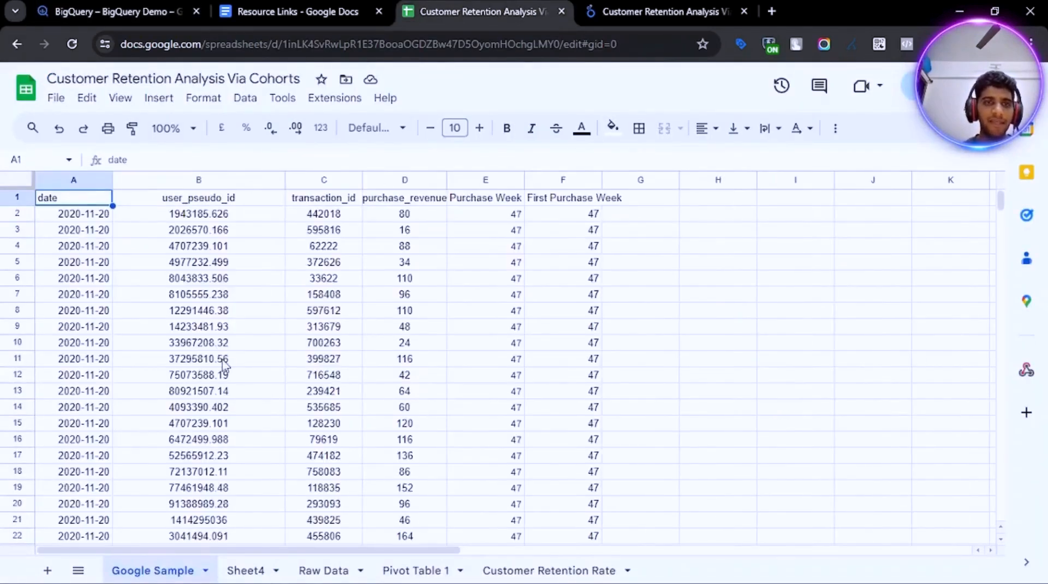
click(195, 203)
click(304, 202)
click(386, 203)
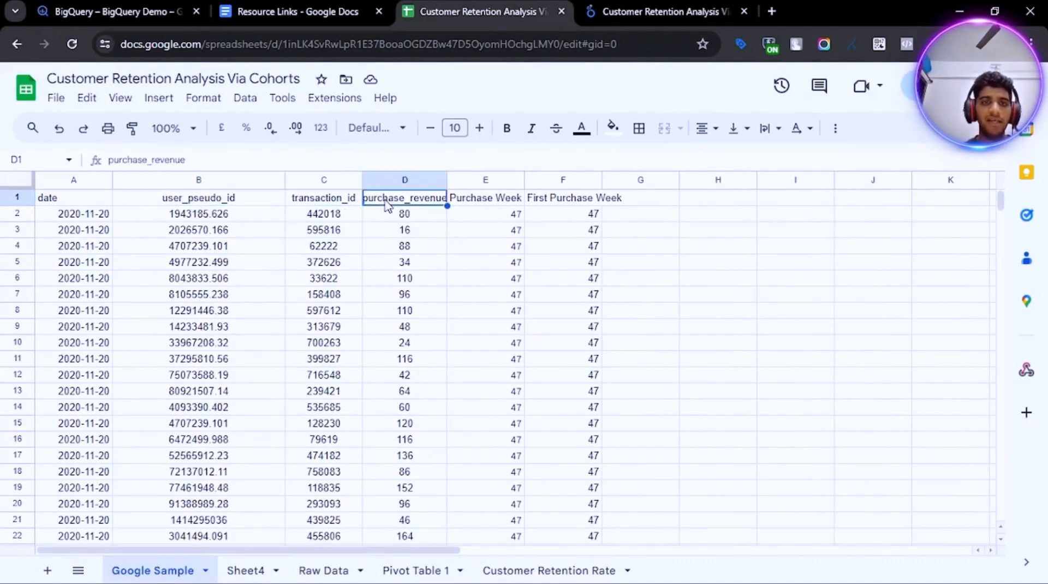
click(478, 204)
click(554, 205)
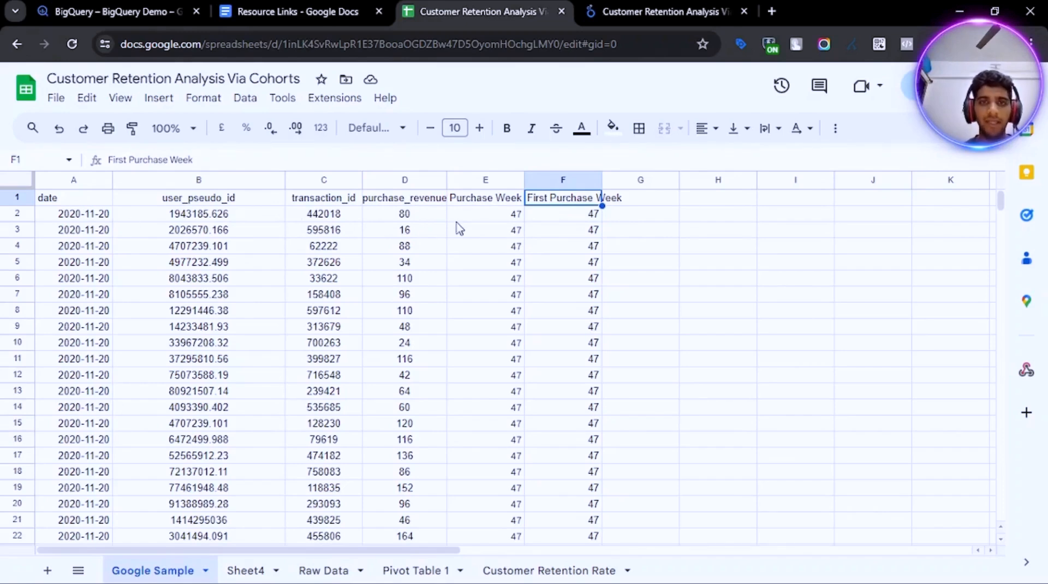
- Examine the date and transaction_id values in the data rows of the Google Sample sheet
click(289, 233)
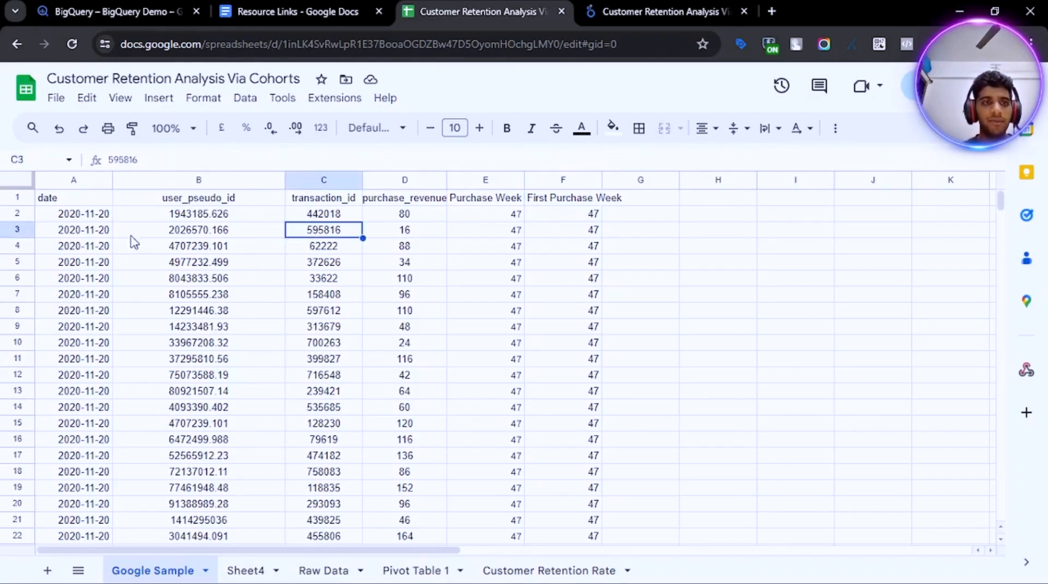
click(86, 249)
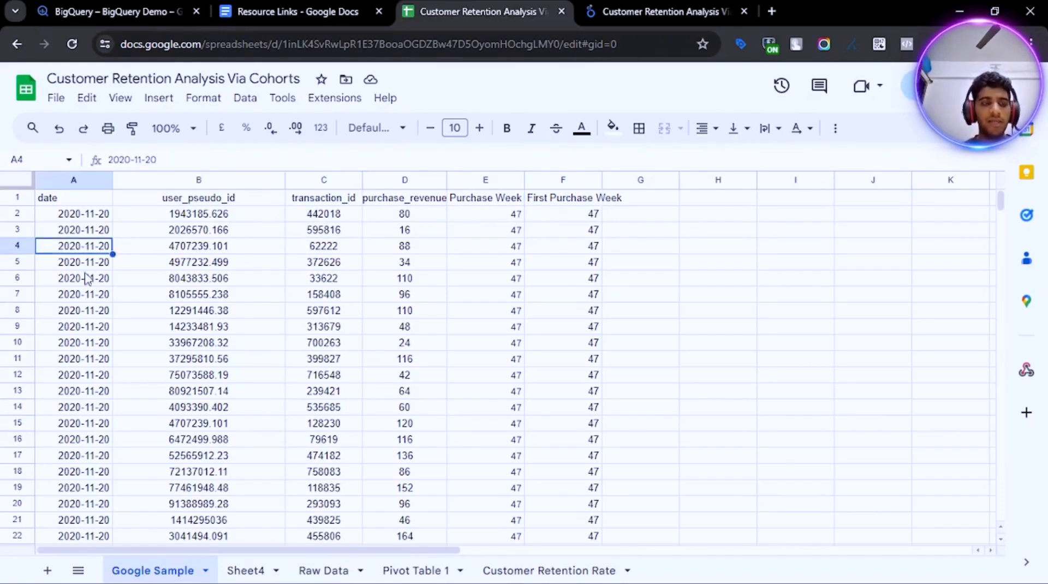
click(319, 343)
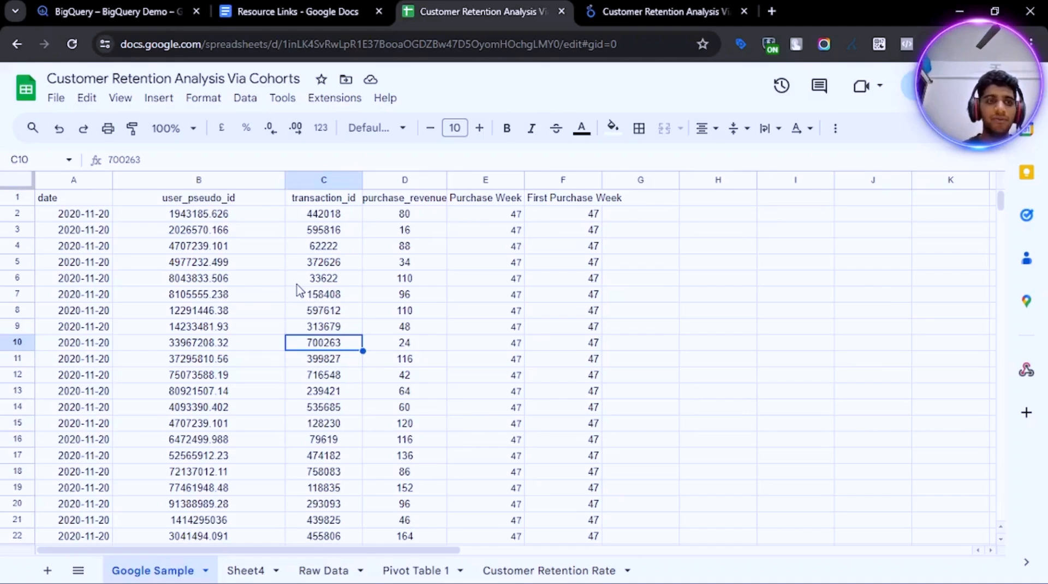
scroll(206, 292, down, 4)
scroll(229, 288, up, 1)
scroll(240, 286, up, 3)
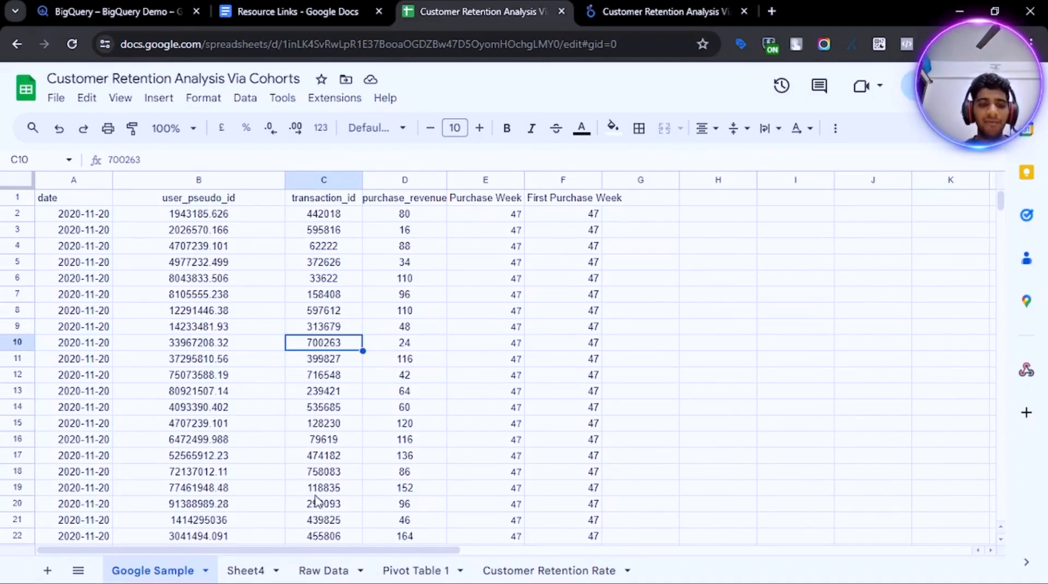
- Open the Raw Data sheet and examine its user_pseudo_id, transaction_id and purchase_revenue column headers
click(318, 579)
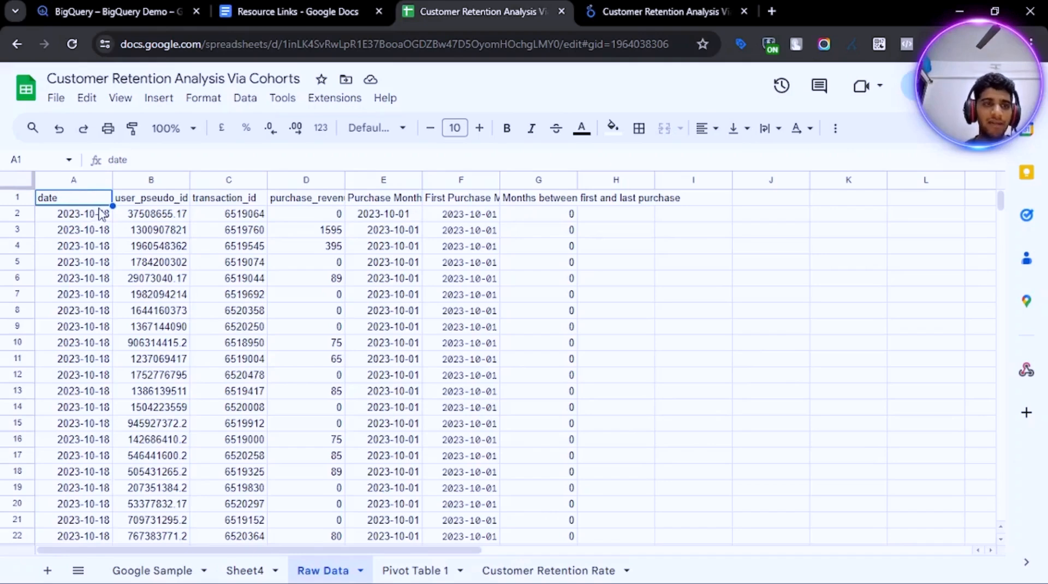
click(134, 202)
click(205, 204)
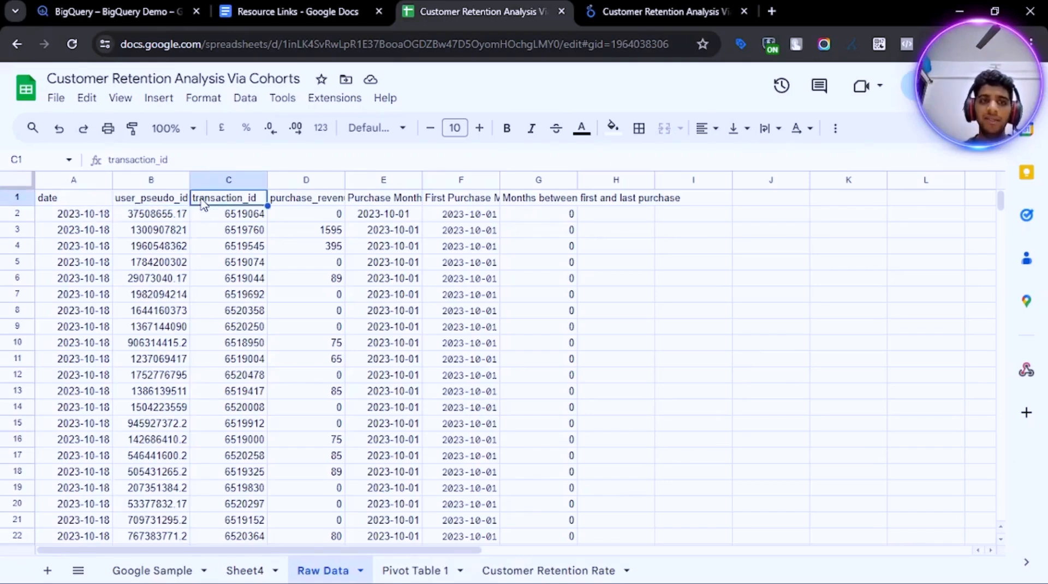
click(304, 205)
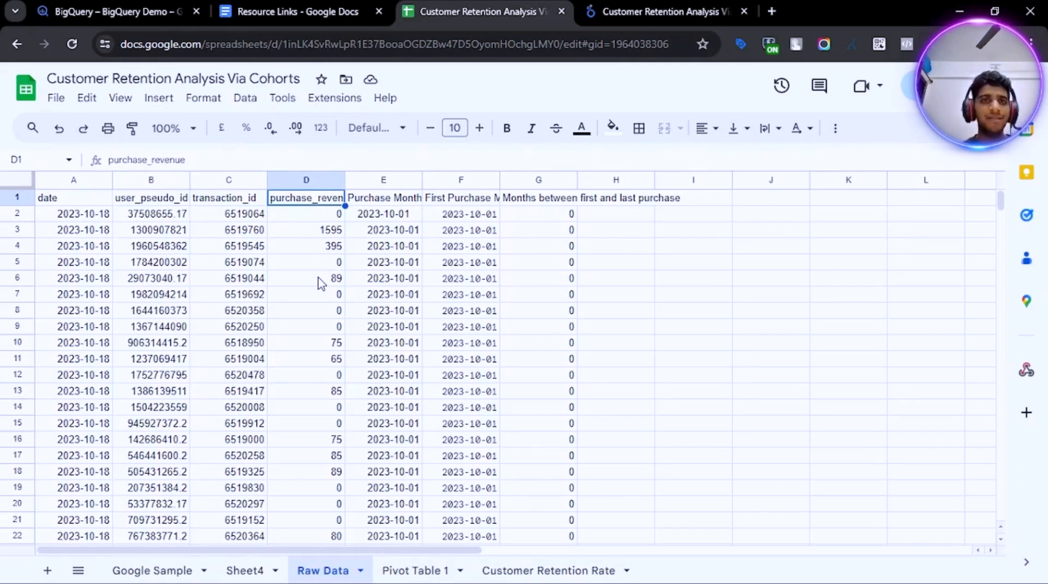
- Switch to the Resource Links document in Google Docs and look through the SQL query under the Query heading
click(295, 12)
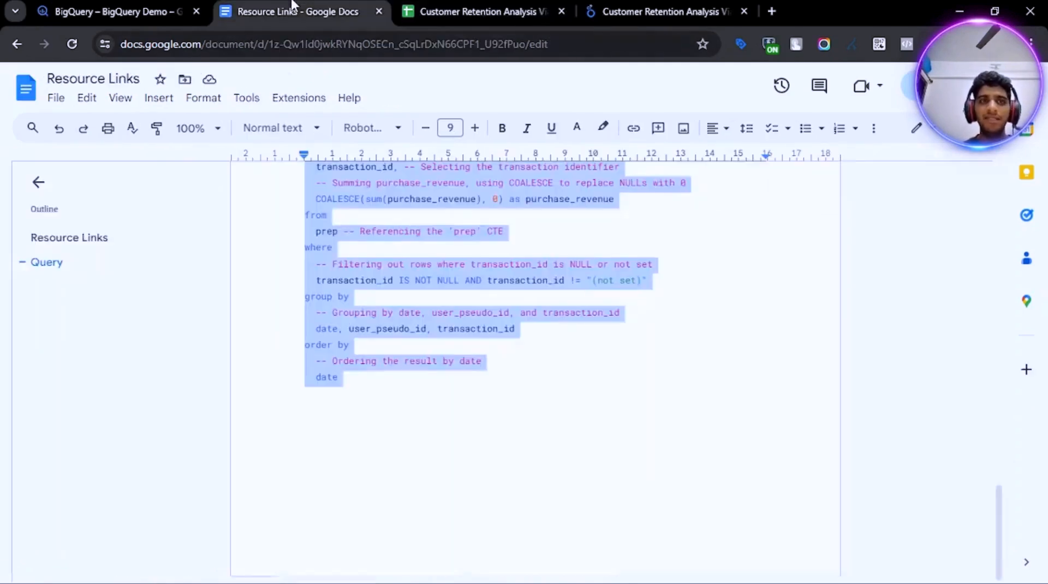
scroll(604, 349, up, 1)
click(579, 322)
scroll(576, 320, up, 8)
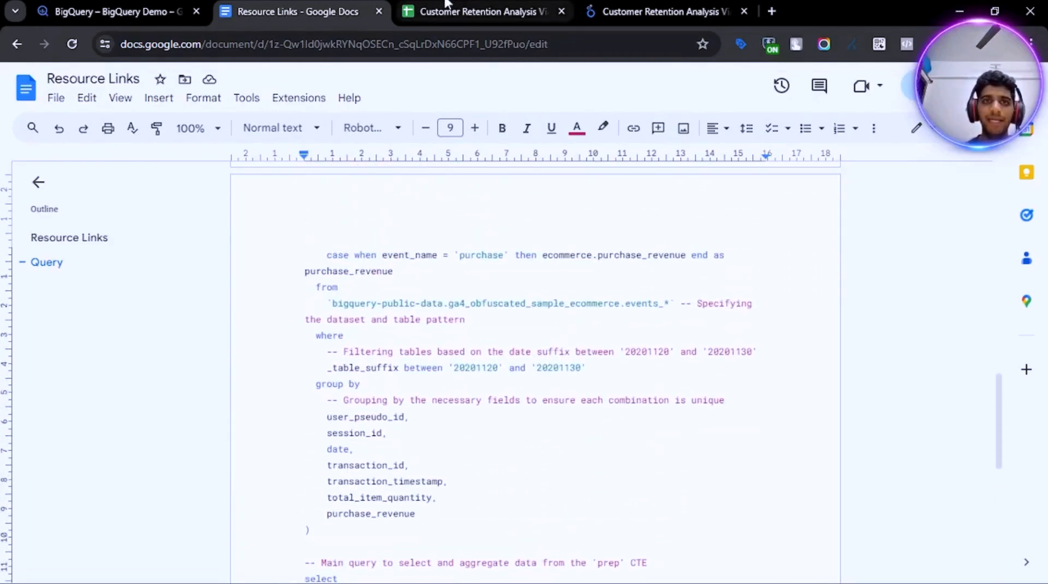
- Switch to the Customer Retention Analysis Via Cohorts spreadsheet and examine the Purchase Month header and row 2 values on the Raw Data sheet
click(473, 11)
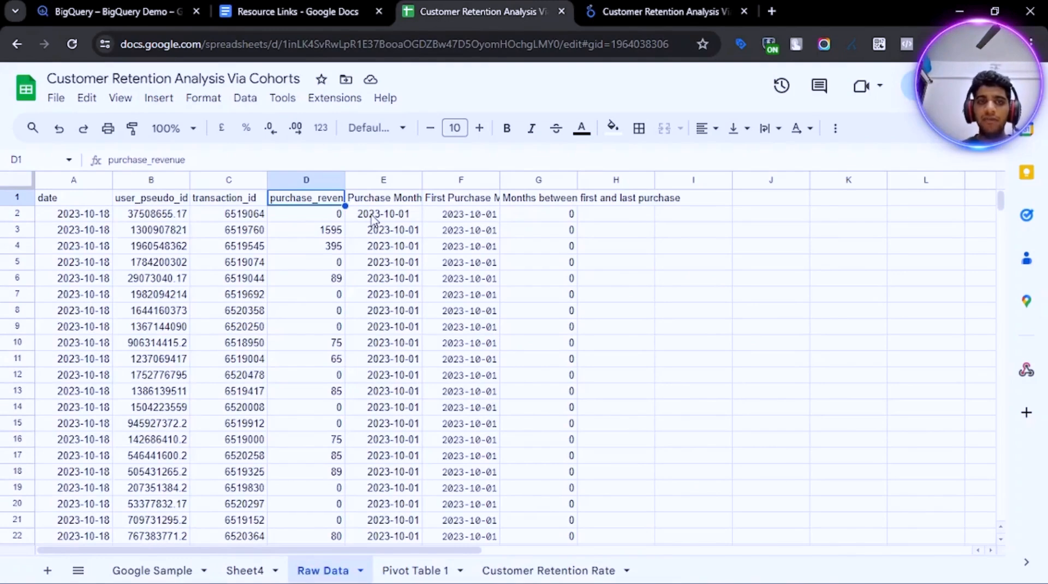
key(Right)
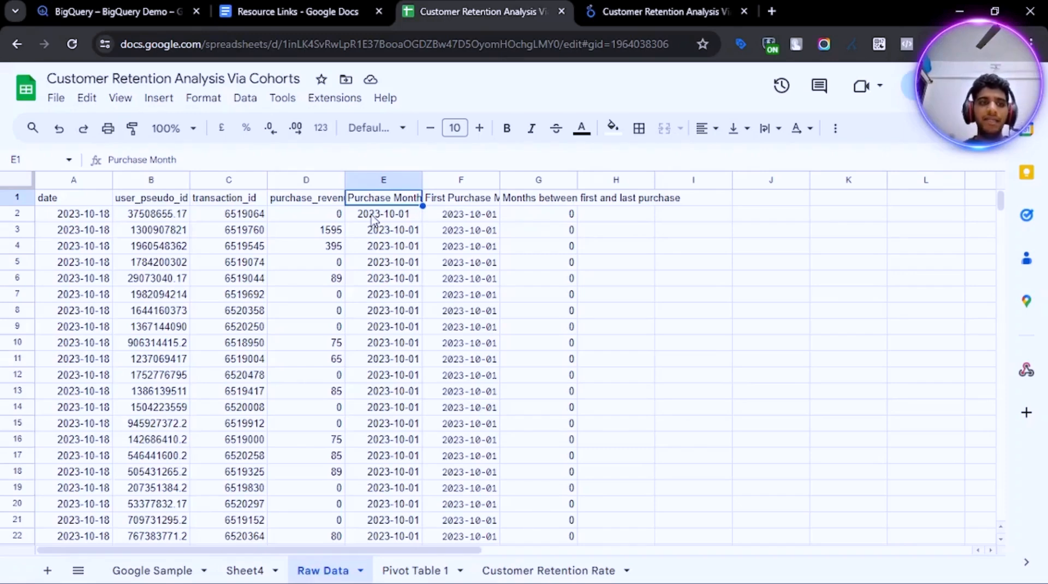
key(Down)
key(Left)
key(Left)
key(Left)
key(Left)
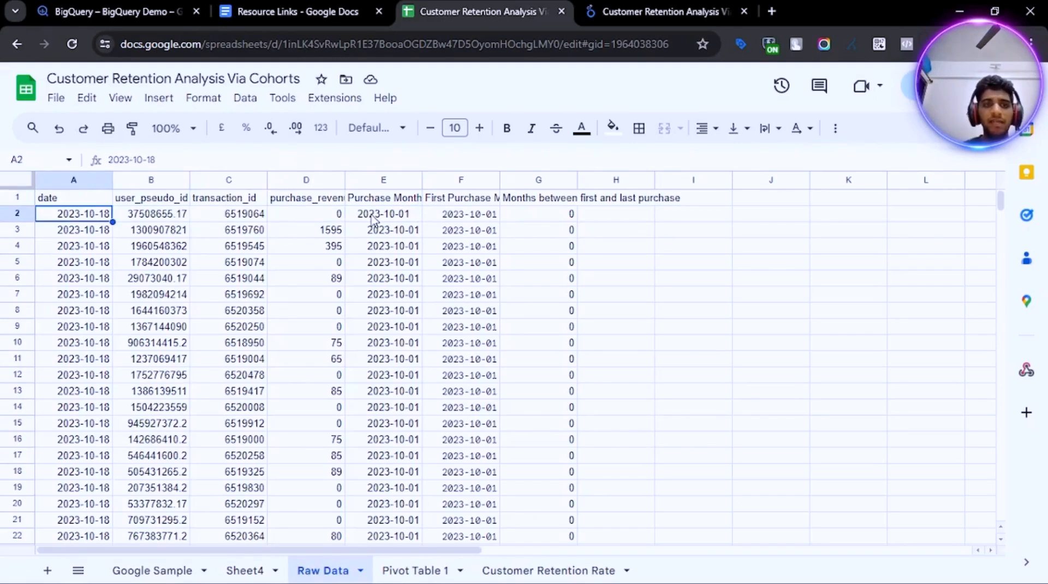
key(Right)
key(Right)
key(Right)
key(Right)
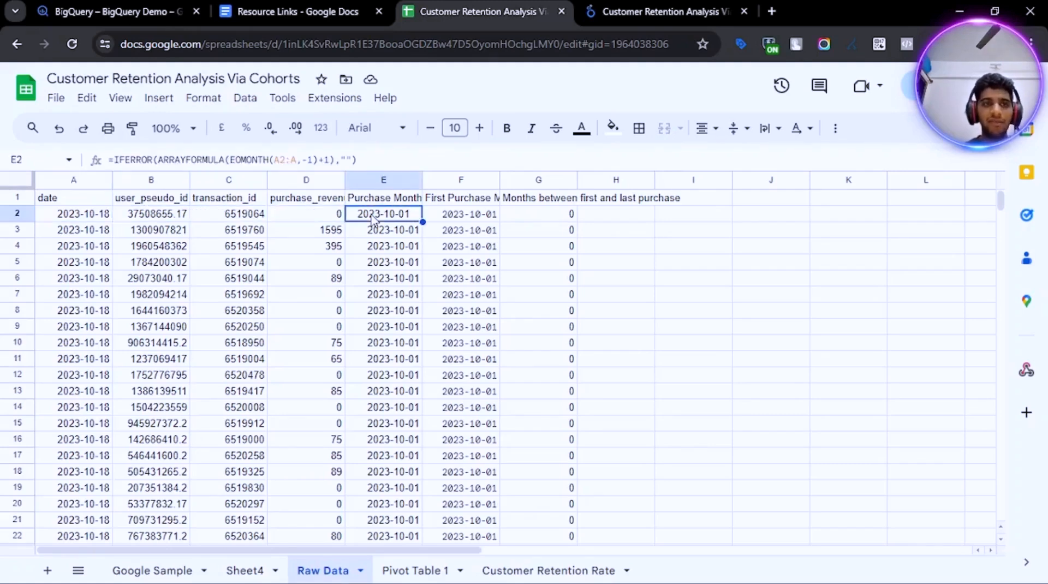
- Examine the start date and months arguments of EOMONTH in the Purchase Month formula in cell E2, leaving the formula as is
drag(230, 159, 274, 158)
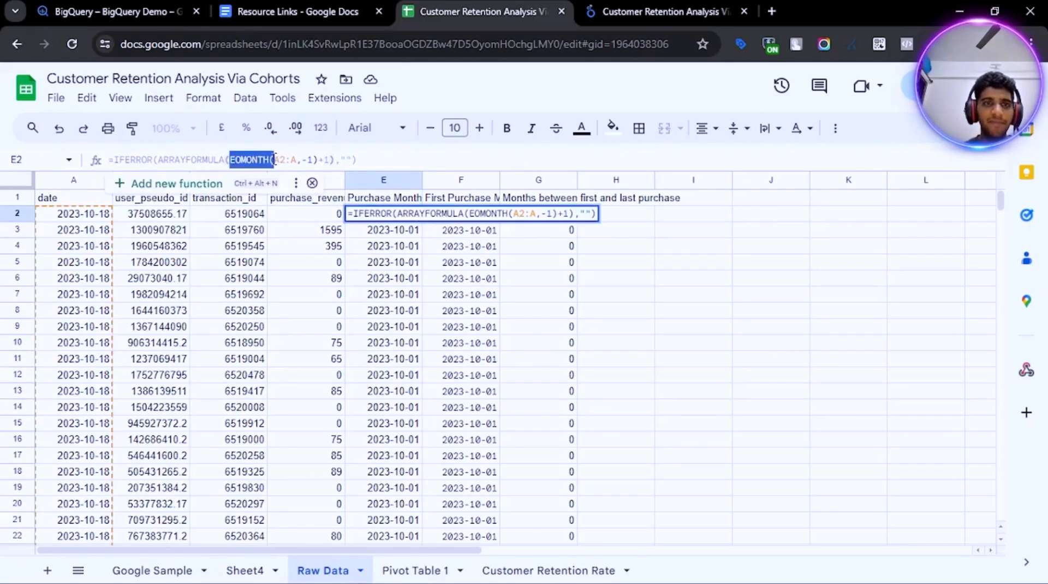
click(288, 159)
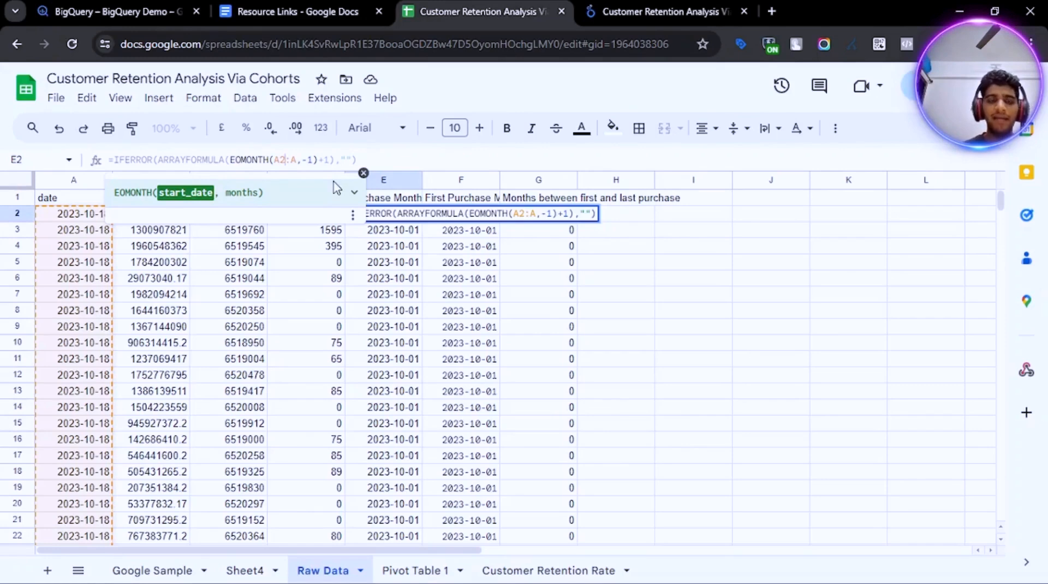
key(Right)
key(Right)
key(Right)
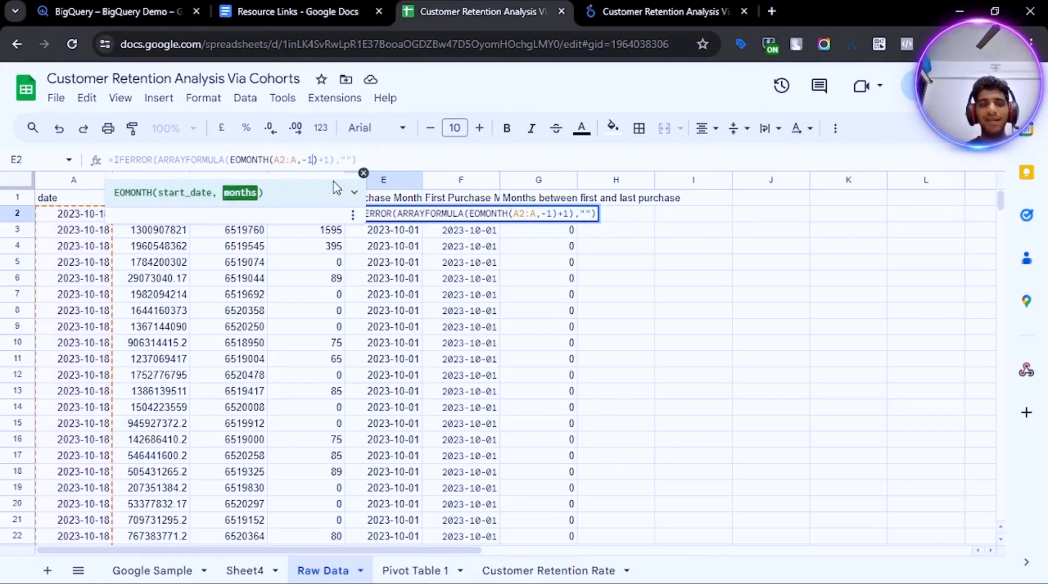
key(Right)
key(Right)
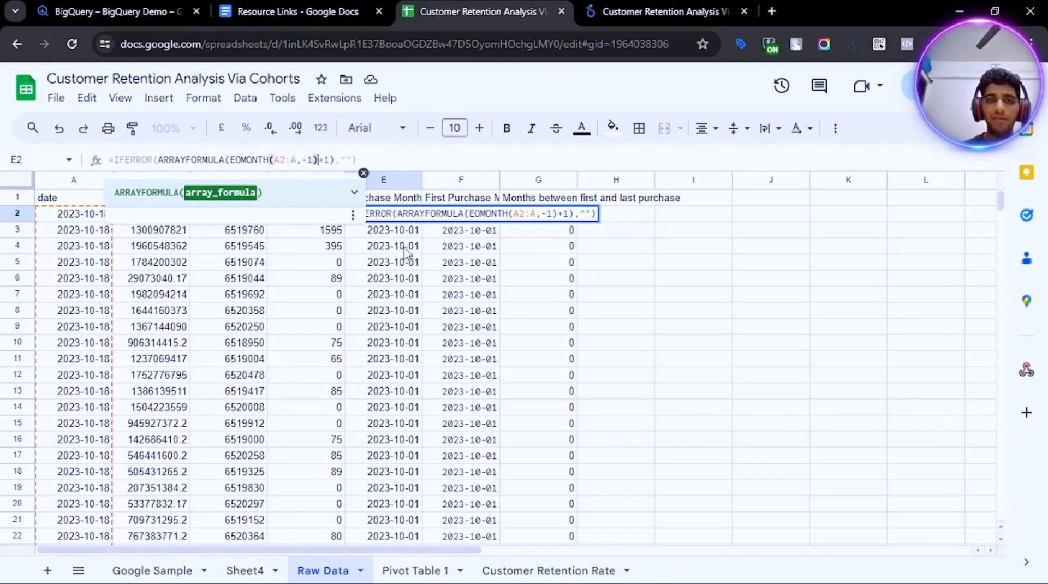
click(415, 261)
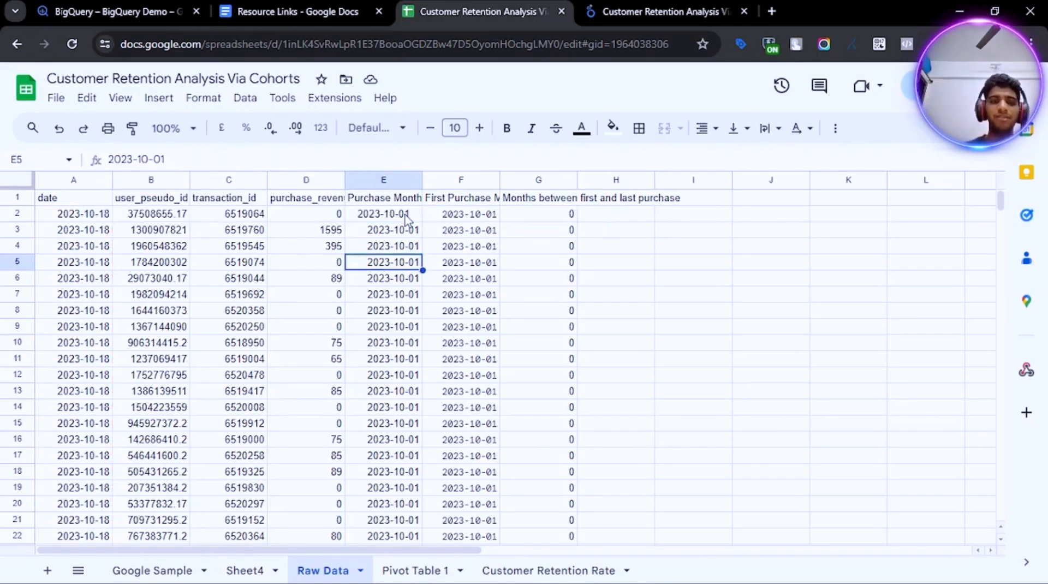
- Examine the First Purchase Month header and the row 2 values from user_pseudo_id across to First Purchase Month
key(Up)
key(Up)
key(Up)
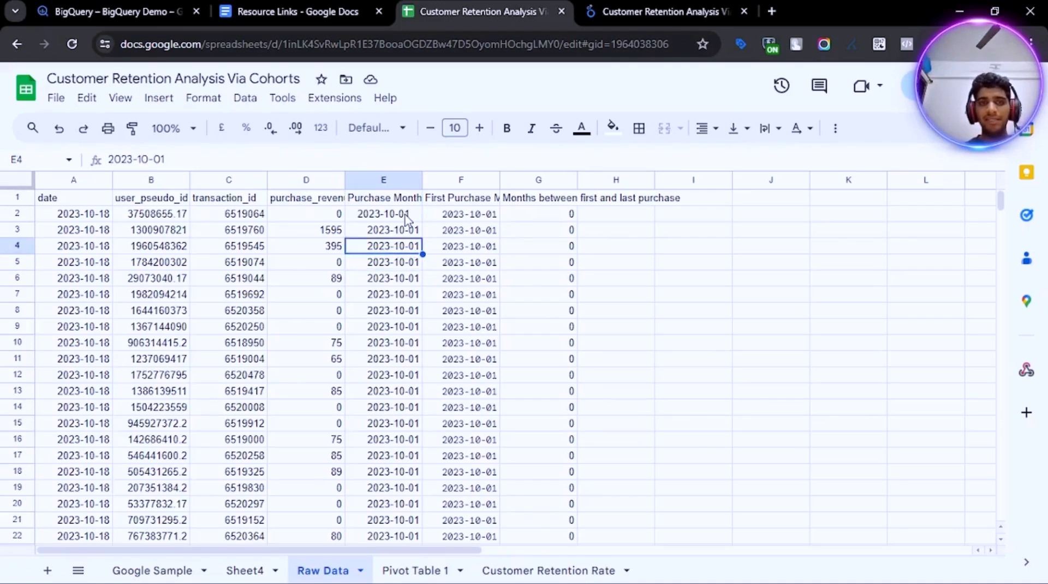
key(Right)
key(Up)
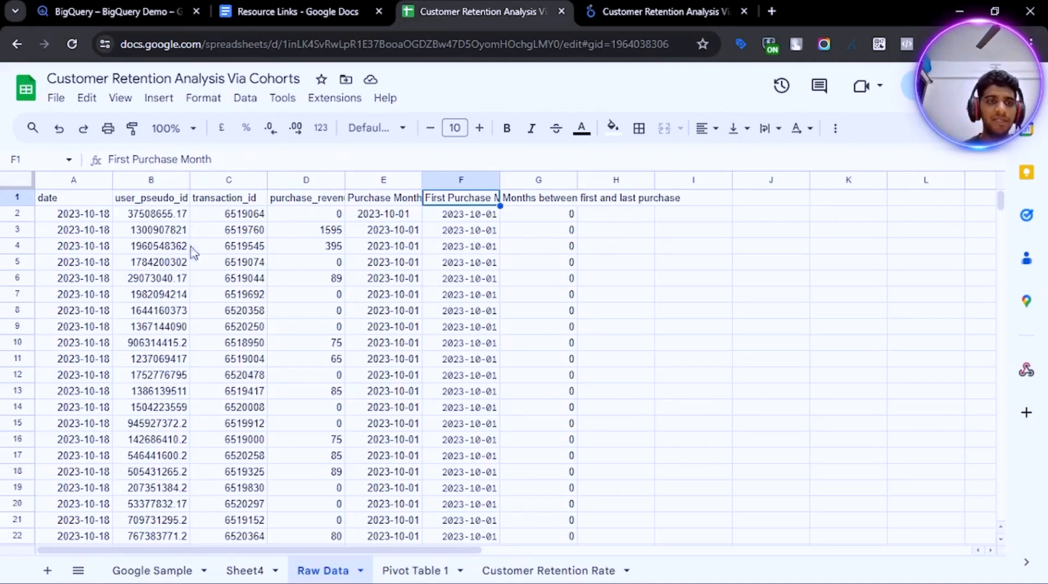
click(152, 213)
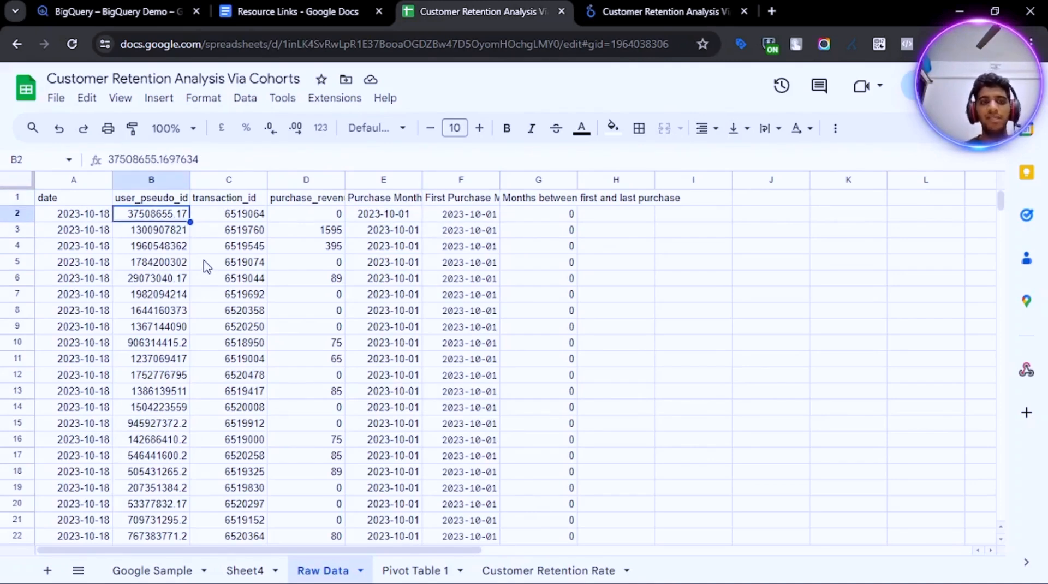
key(Right)
key(Right)
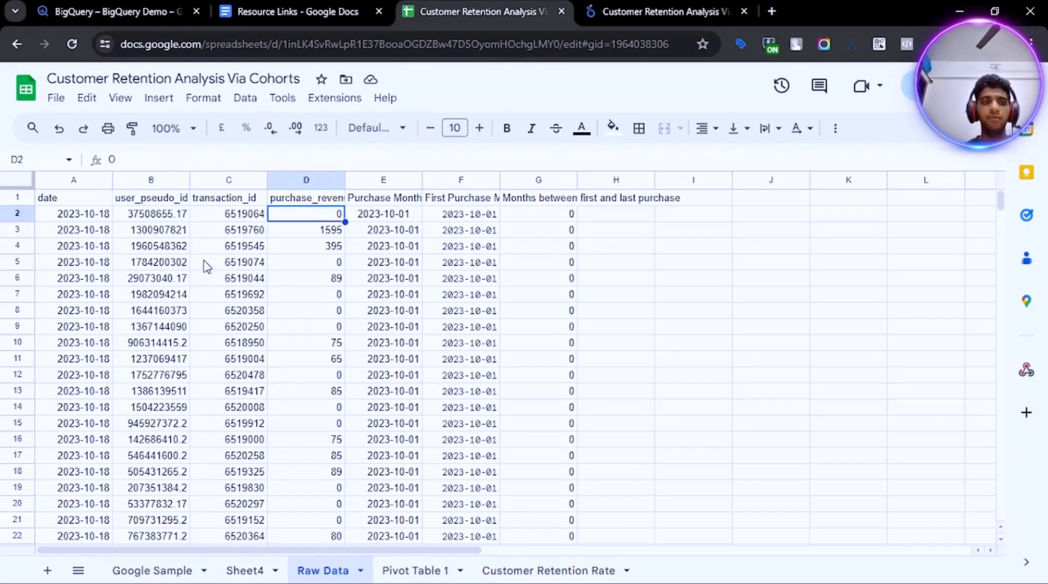
key(Left)
key(Left)
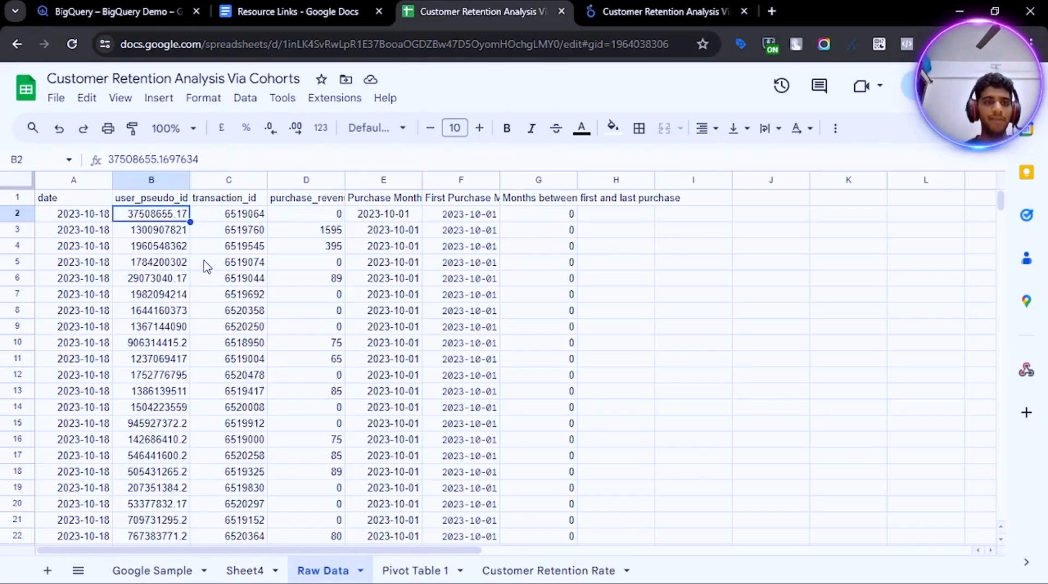
key(Right)
key(Right)
key(Right)
key(Right)
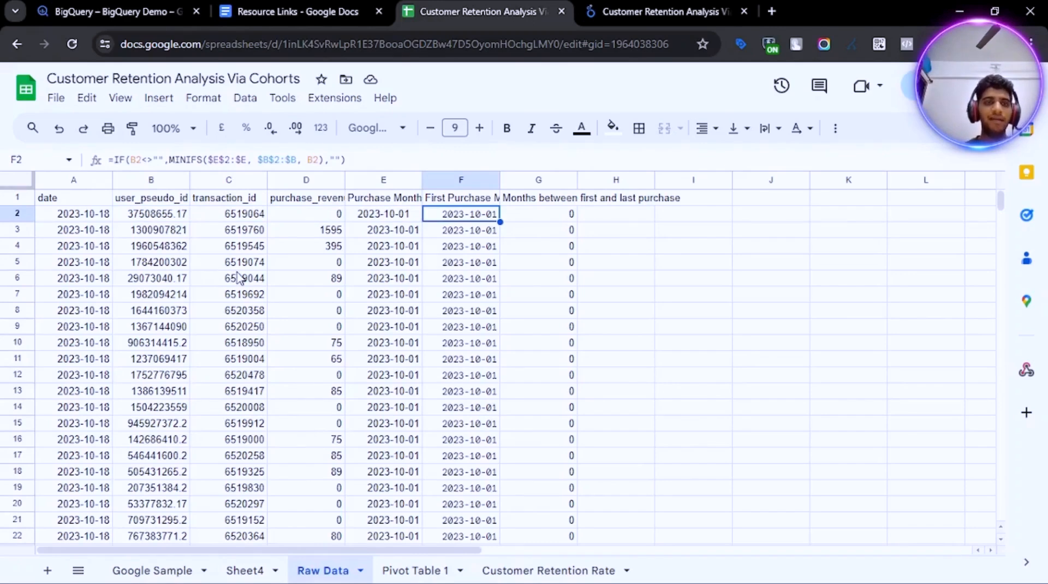
- Examine the range, criteria range and criterion arguments of the MINIFS function in the First Purchase Month formula in cell F2
click(229, 160)
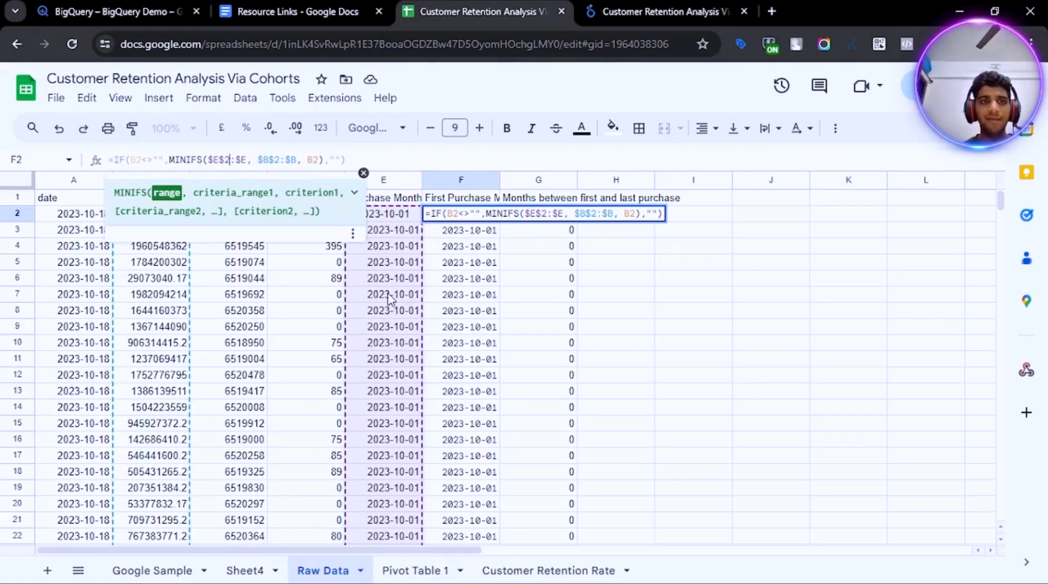
key(Right)
key(Right)
key(Right)
key(Right)
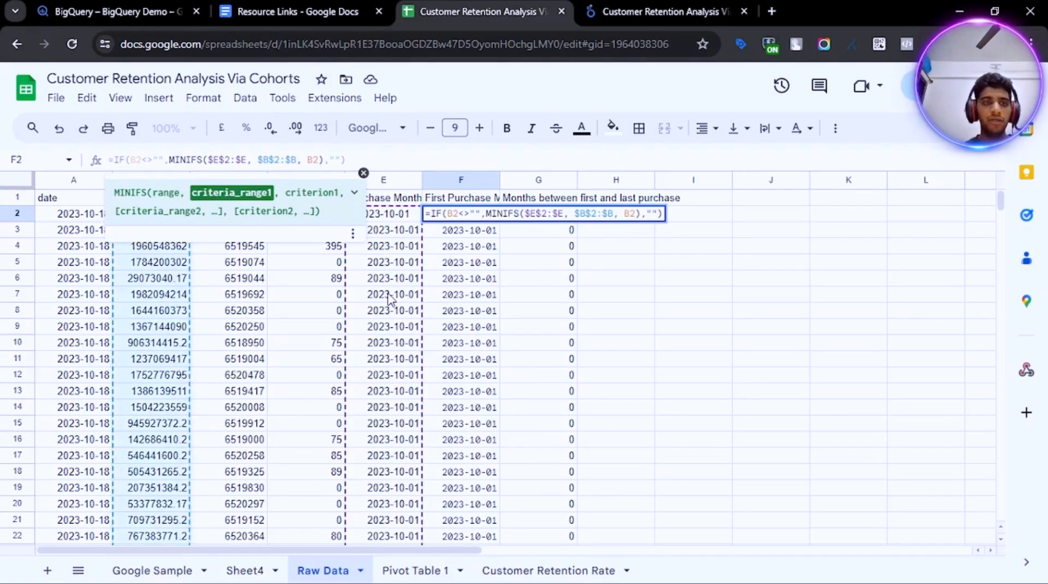
click(312, 160)
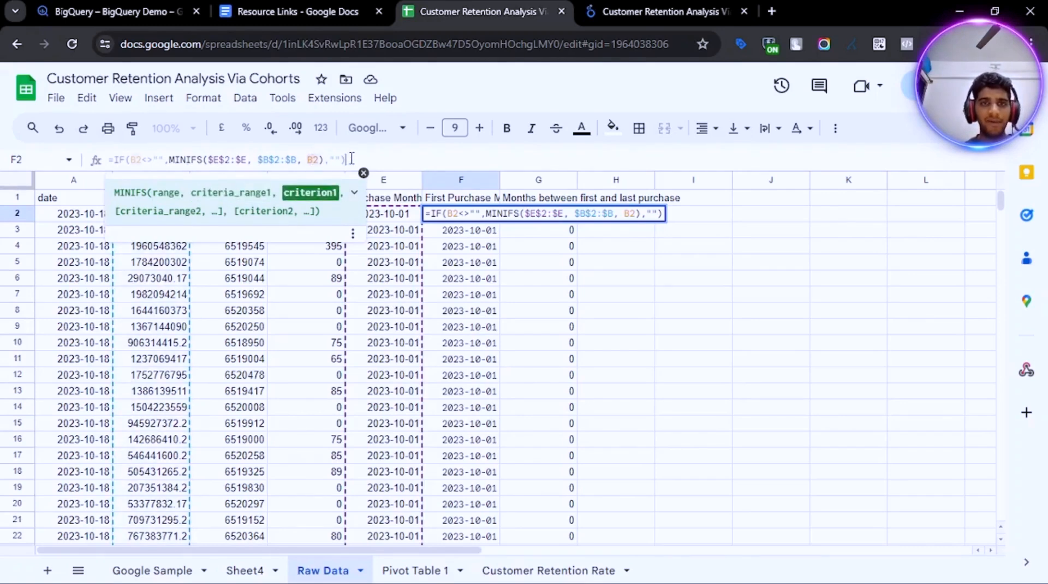
click(508, 251)
- Check the First Purchase Month values and formulas down column F, from the first data rows to row 54113
click(475, 219)
click(475, 245)
click(478, 277)
click(481, 327)
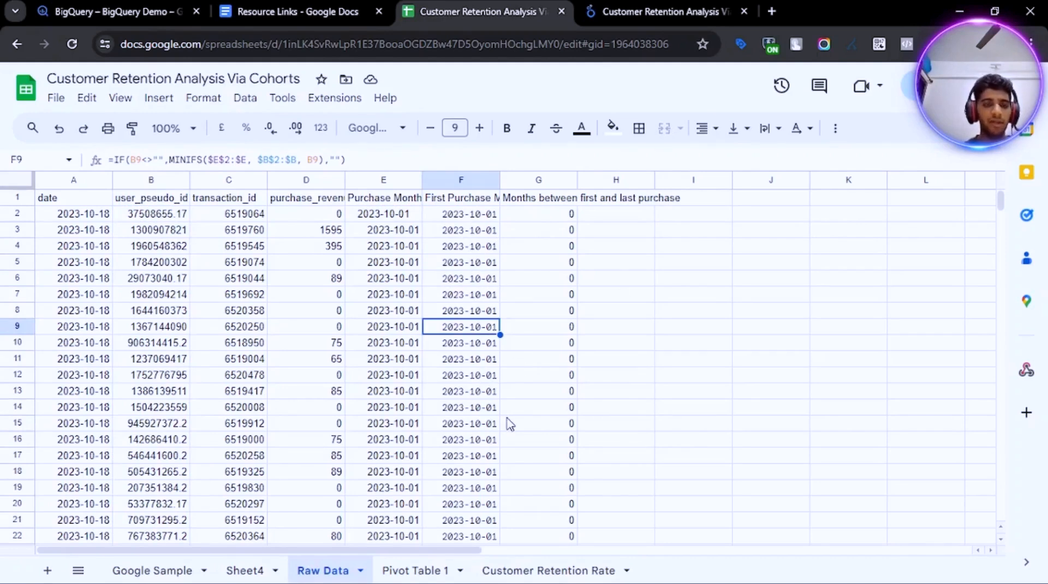
scroll(490, 433, down, 2)
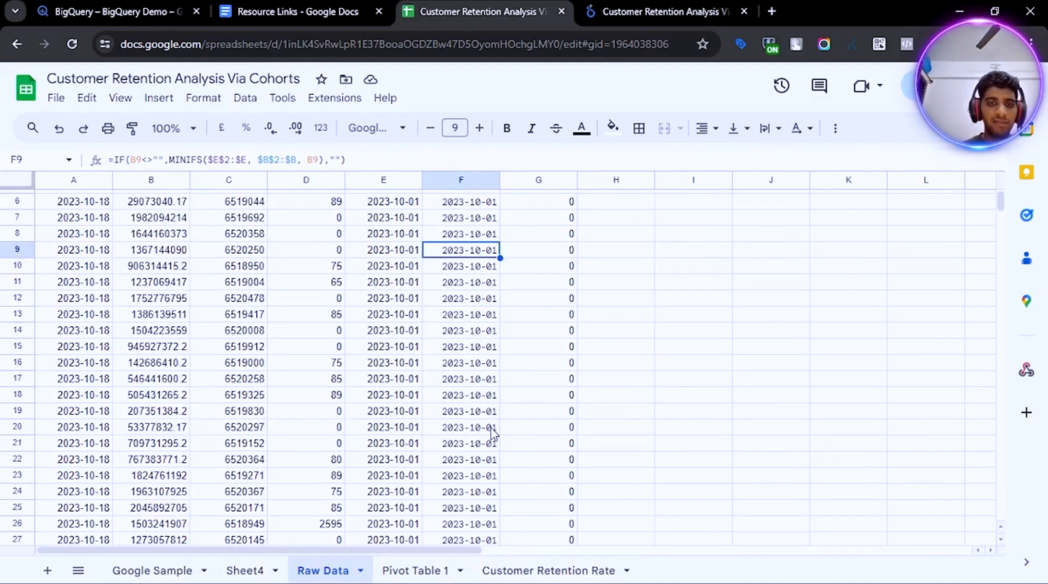
scroll(493, 433, down, 20)
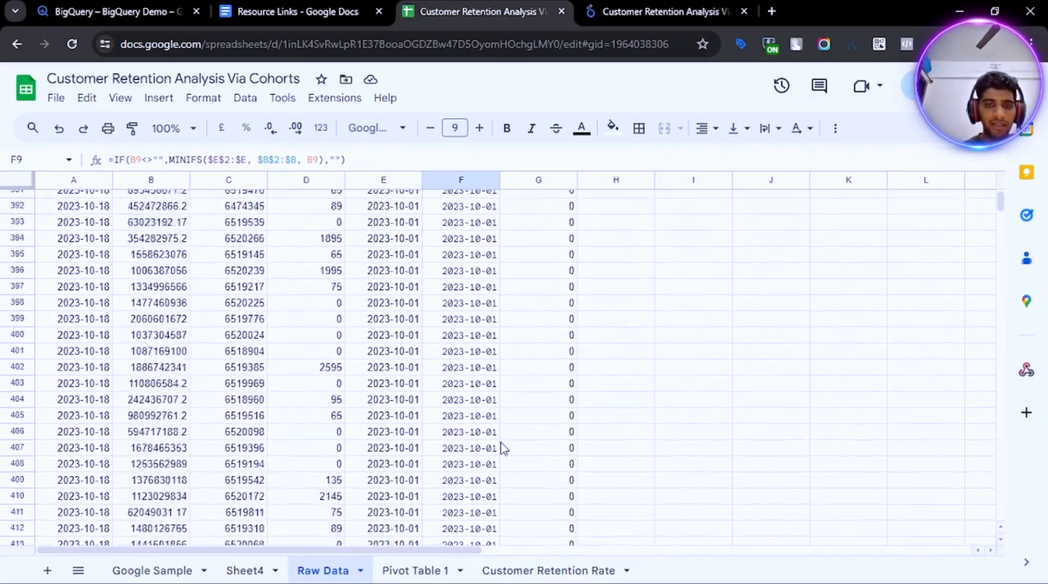
scroll(504, 447, down, 20)
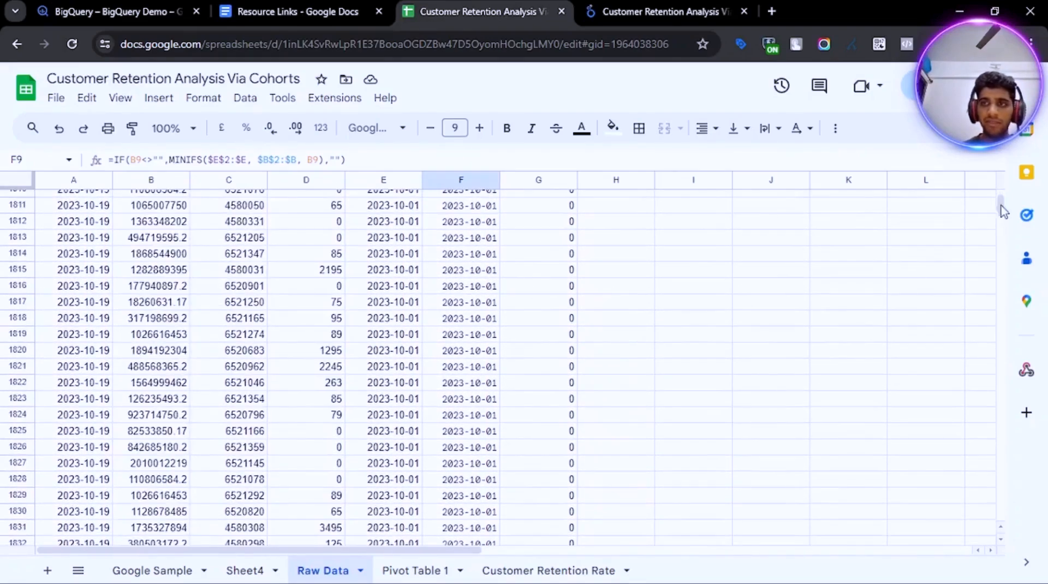
drag(1006, 210, 1000, 327)
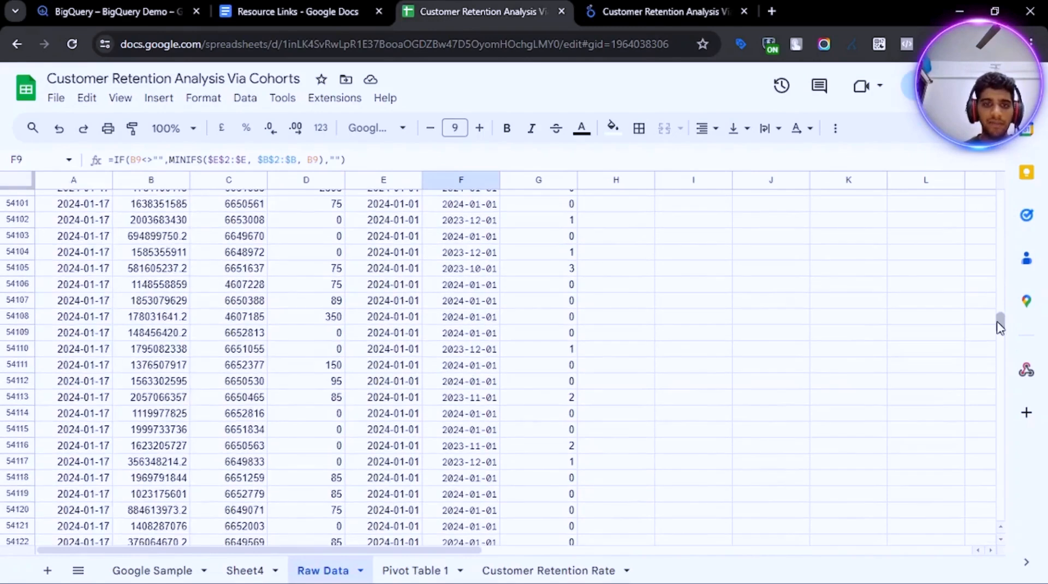
click(469, 398)
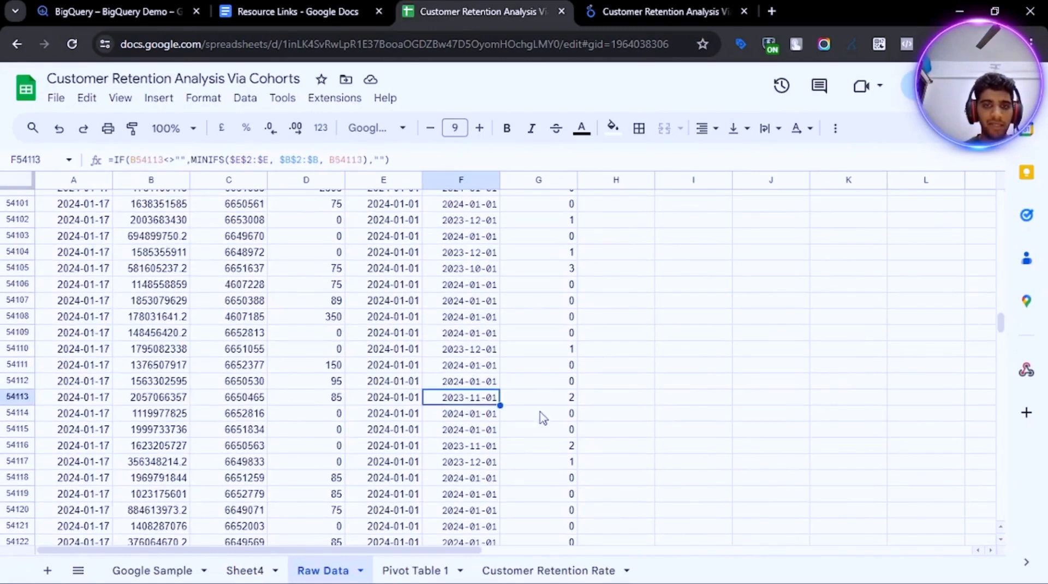
- Search the Raw Data sheet for the user_pseudo_id copied from row 54113 and inspect that row's DATEDIF and MINIFS formulas
click(79, 402)
click(140, 404)
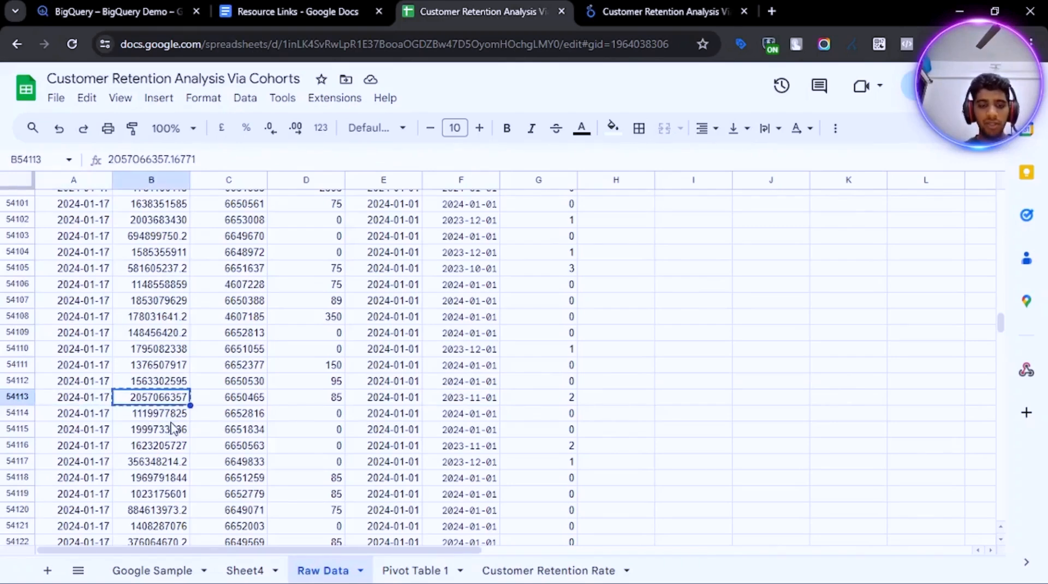
key(ctrl+f)
key(ctrl+v)
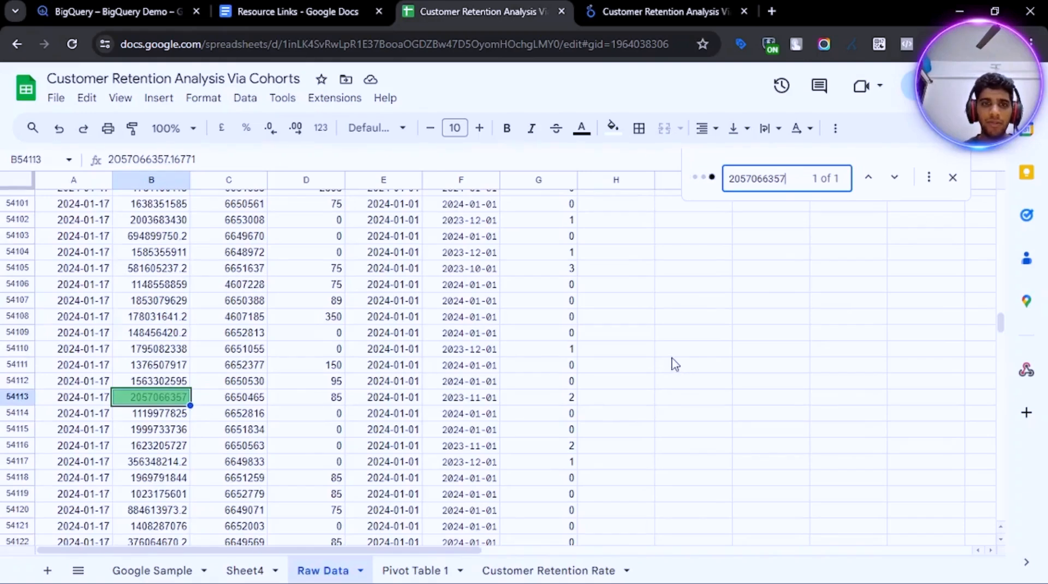
click(536, 400)
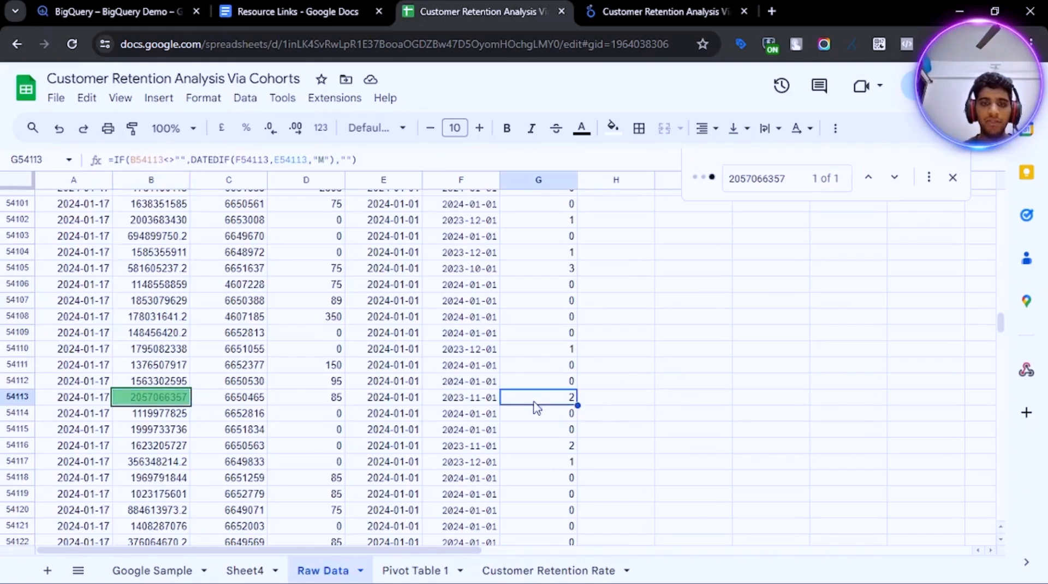
click(489, 401)
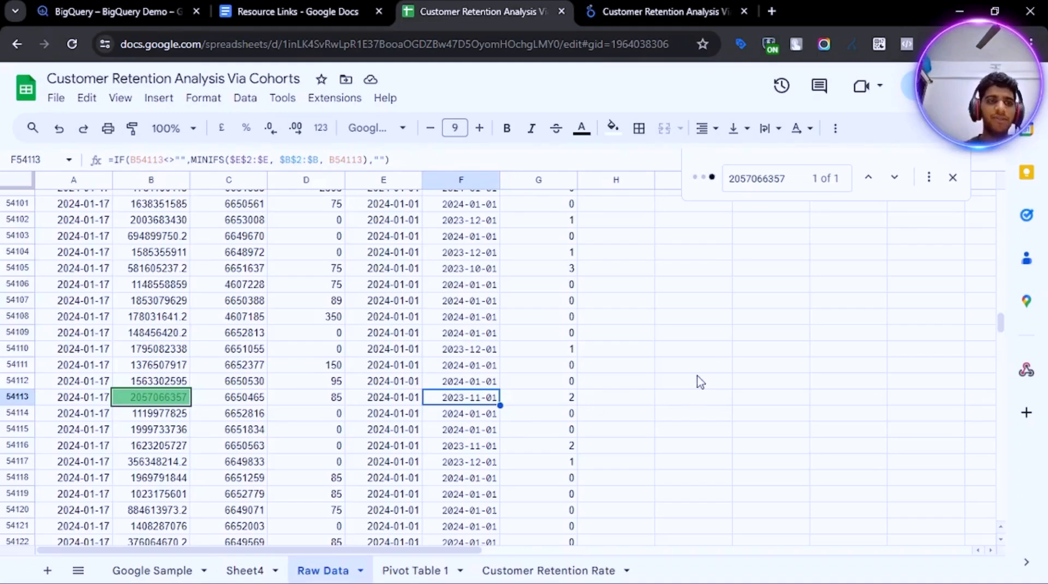
- View the last entry in the date column of the Raw Data sheet, and return to the first data rows
click(90, 435)
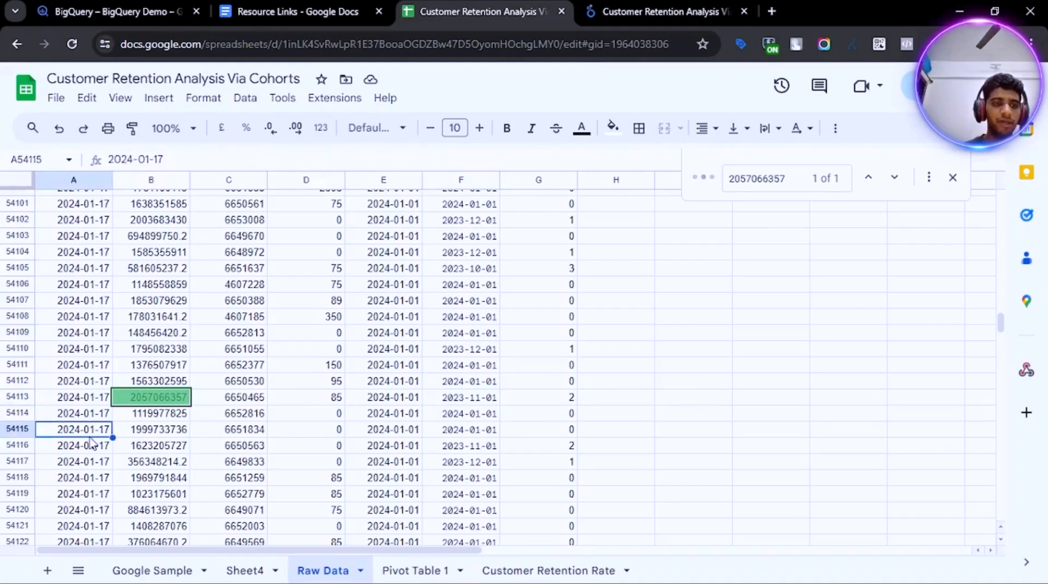
key(ctrl+Down)
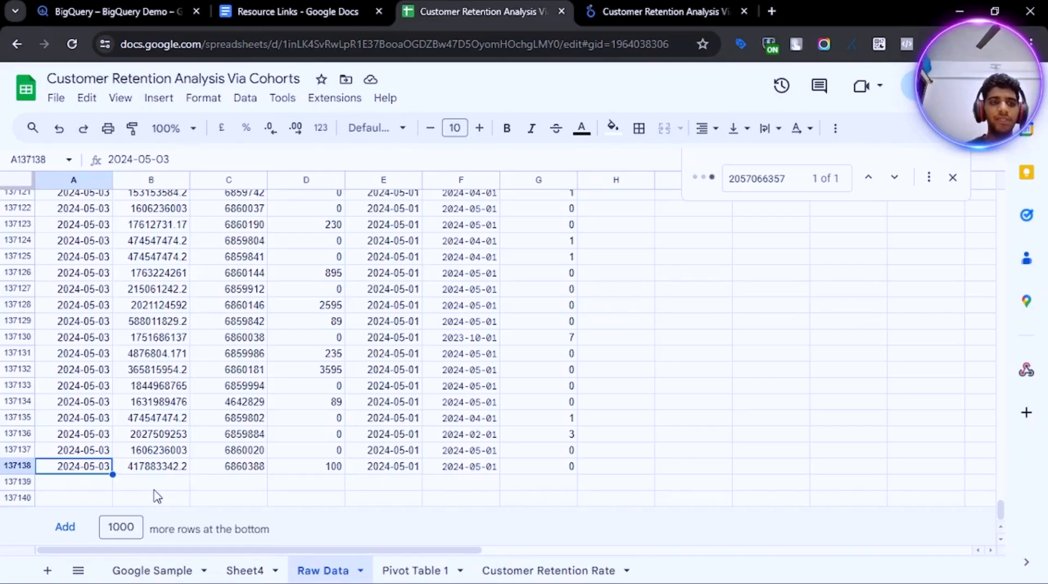
key(ctrl+Up)
click(138, 314)
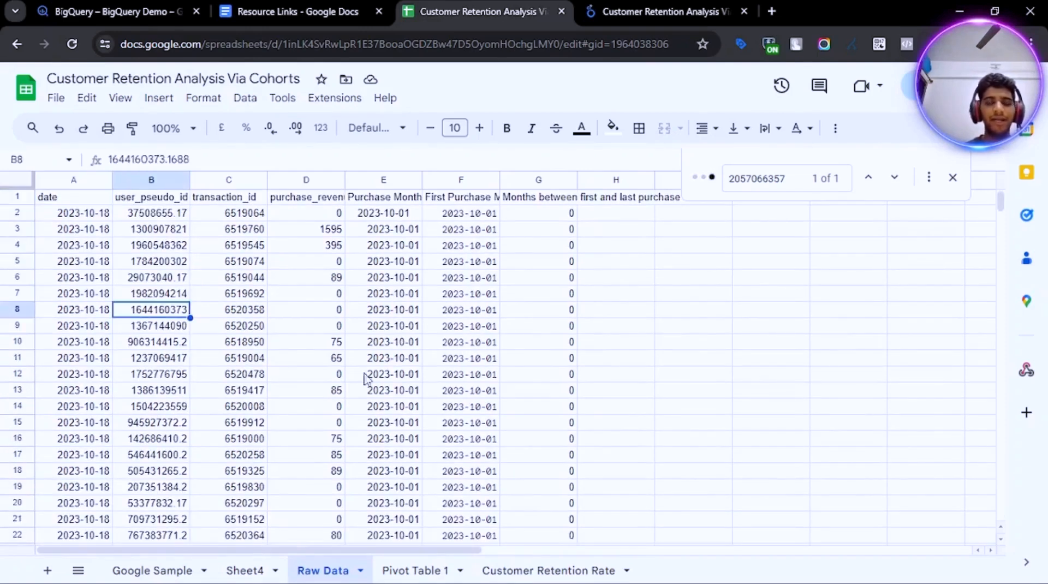
scroll(522, 380, down, 5)
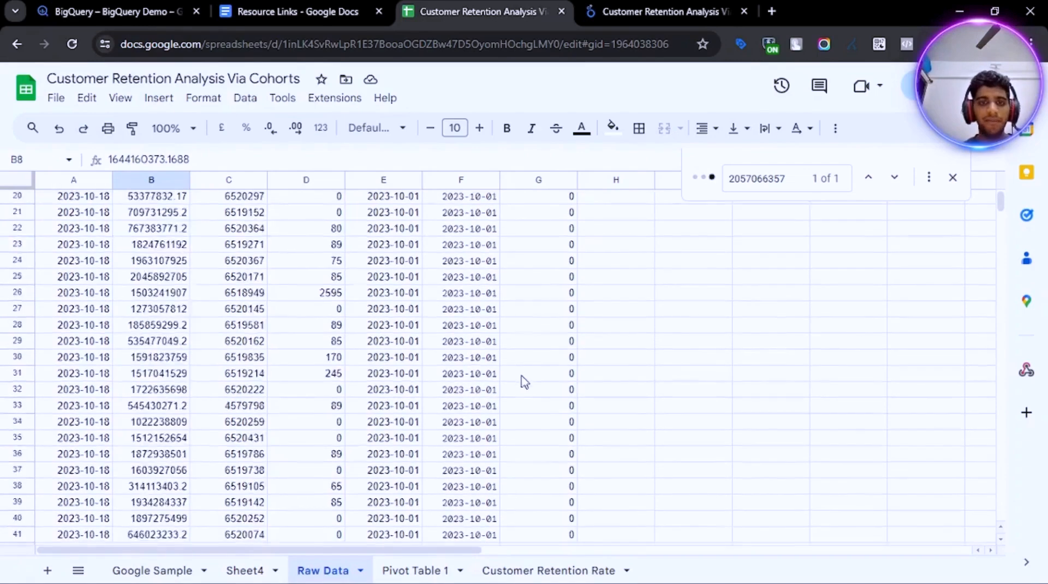
scroll(948, 209, up, 8)
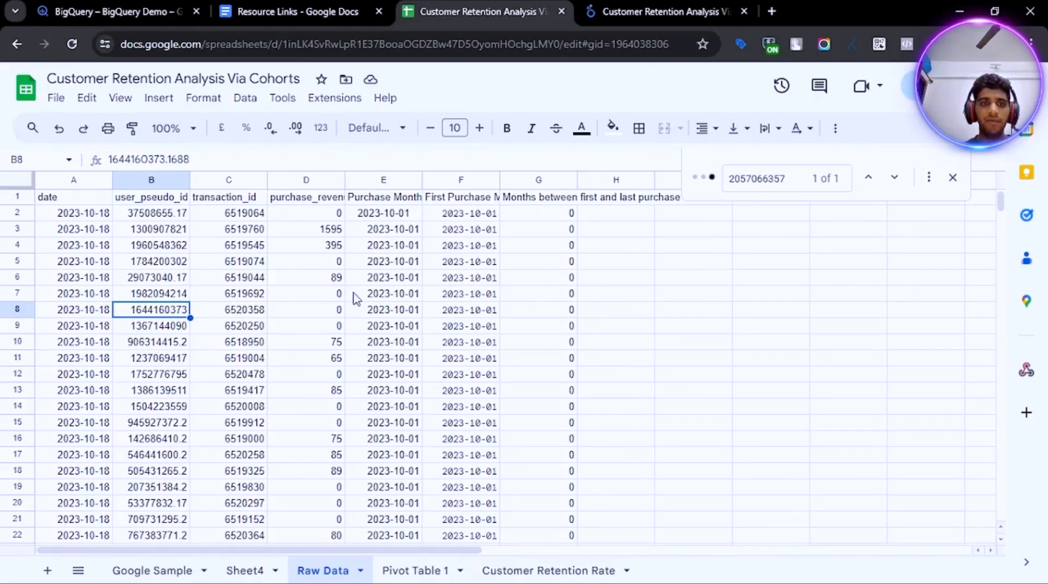
scroll(418, 319, down, 12)
scroll(420, 322, down, 20)
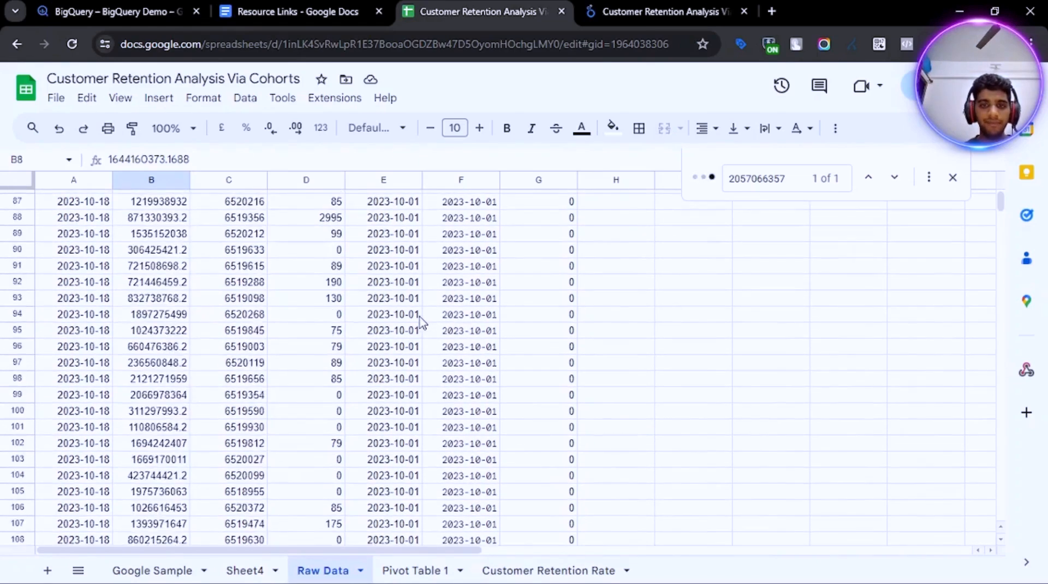
scroll(420, 322, up, 15)
scroll(420, 322, up, 20)
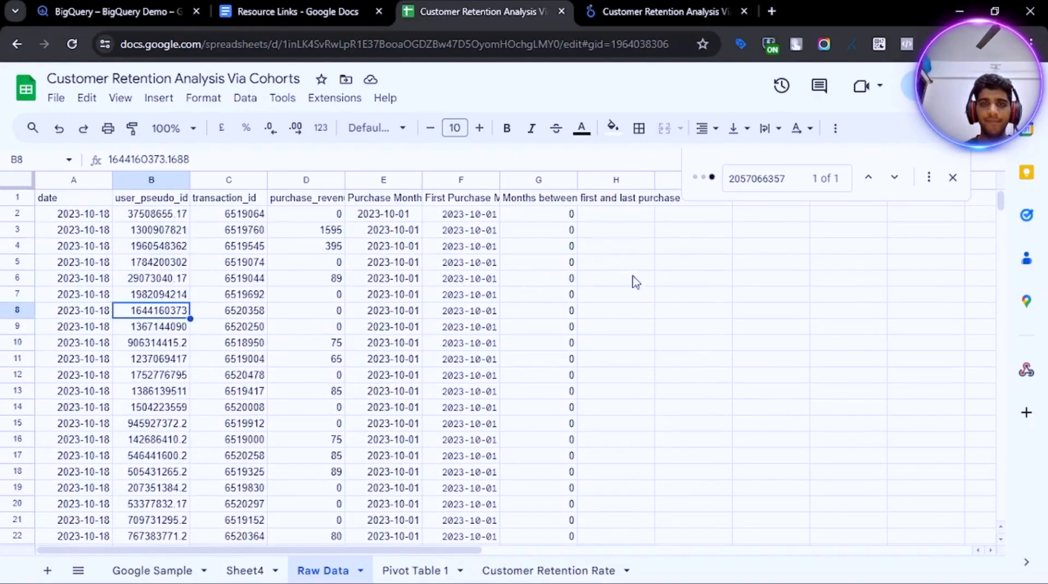
- Close the sheet search and check the Months between first and last purchase values and formula around row 53971, returning to the column header
click(953, 178)
scroll(518, 251, up, 8)
click(519, 248)
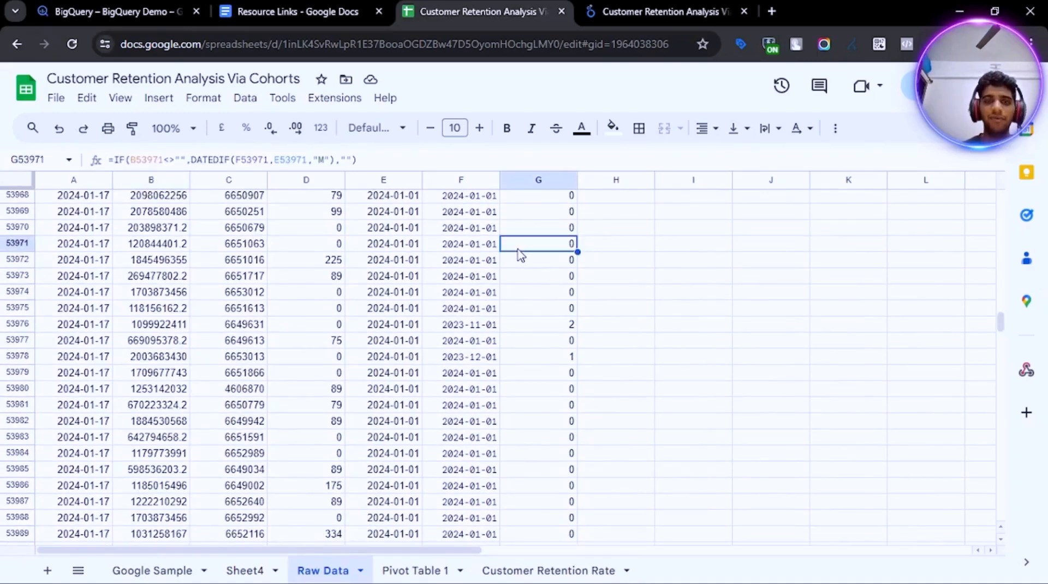
key(ctrl+Up)
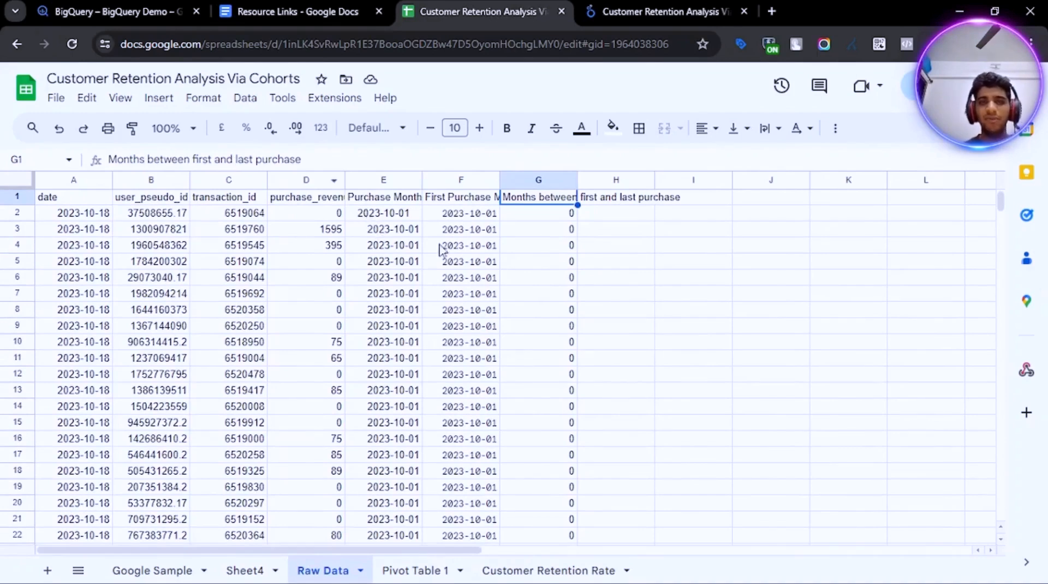
- Examine the start date, end date and unit arguments of the DATEDIF function in cell G2, leaving the formula unedited
click(529, 216)
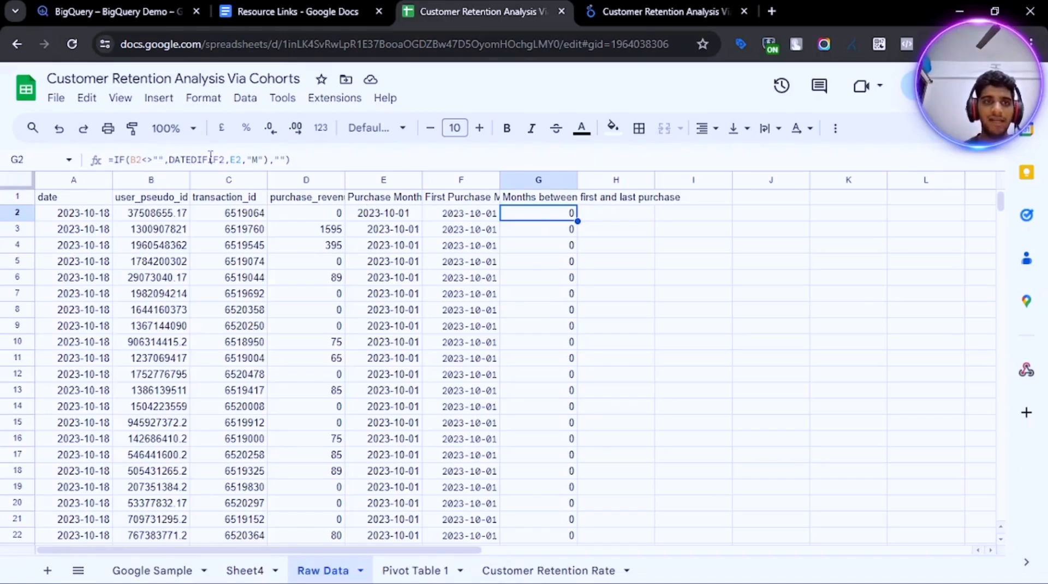
click(210, 159)
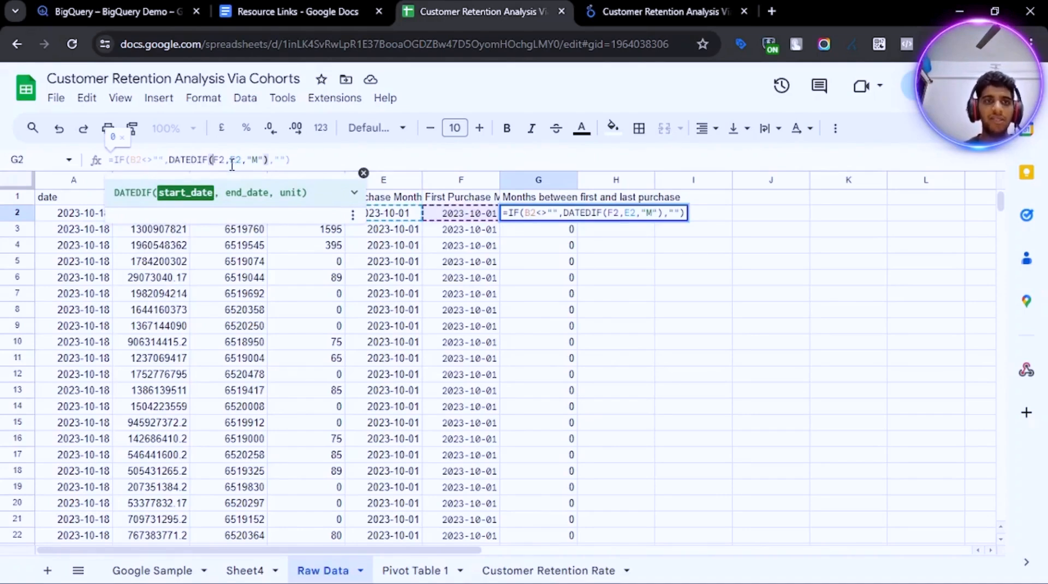
drag(213, 160, 227, 159)
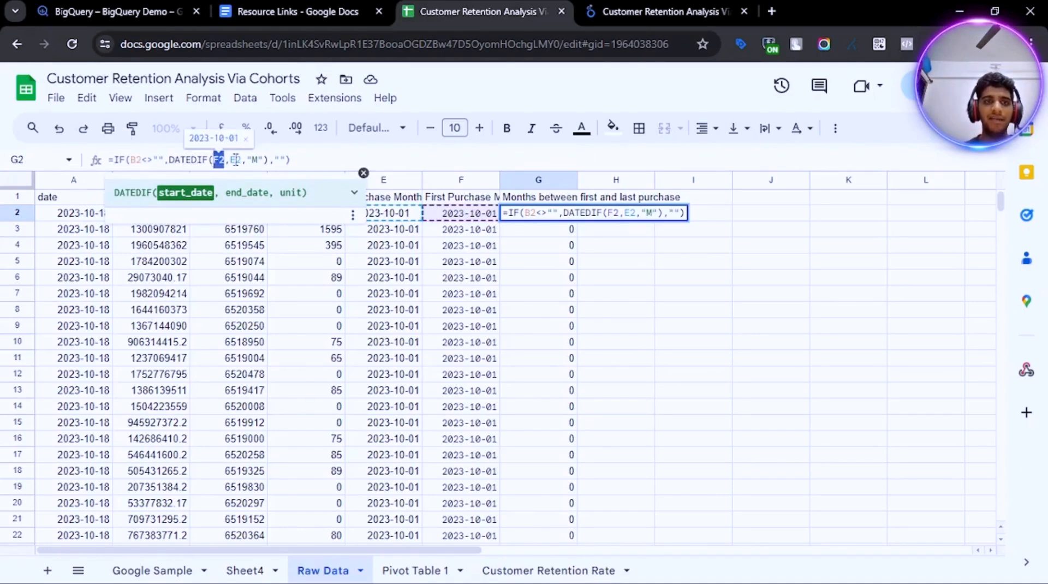
double_click(237, 160)
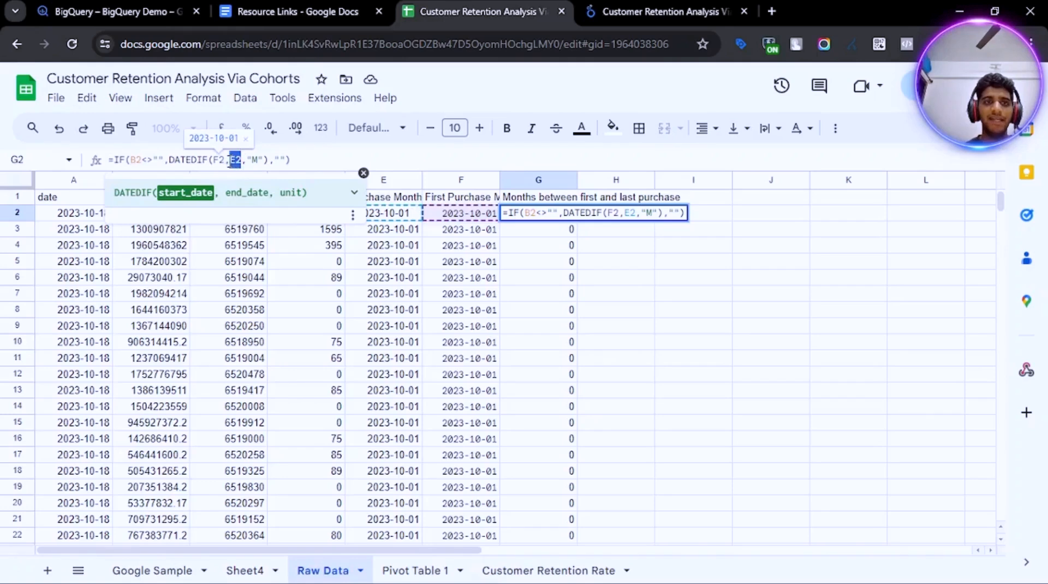
double_click(254, 159)
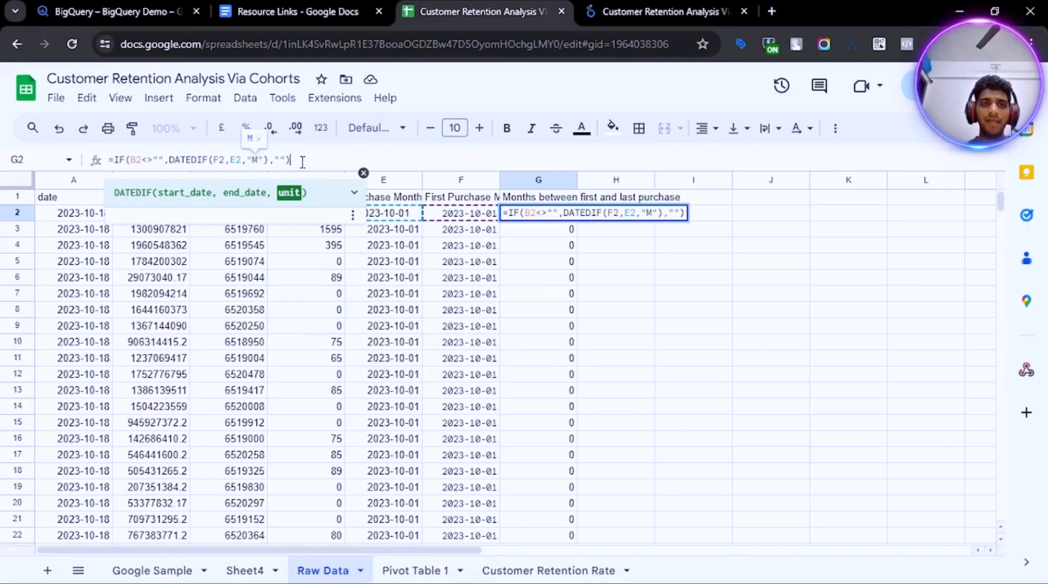
click(584, 279)
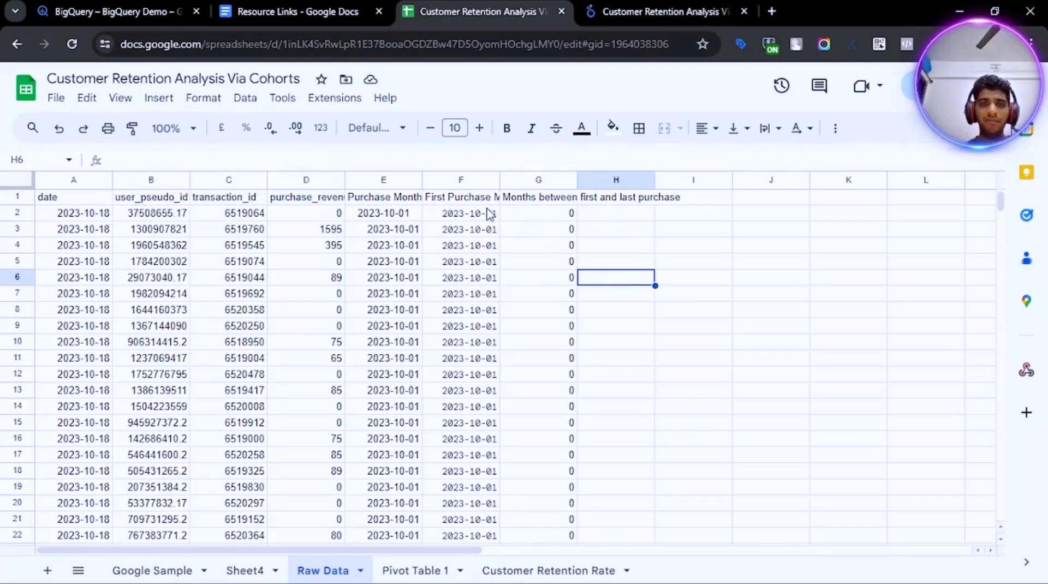
- Compare the formulas in F2, E2 and G2, and check the purchase month and months-between values in the rows beneath, returning to row 1
click(479, 214)
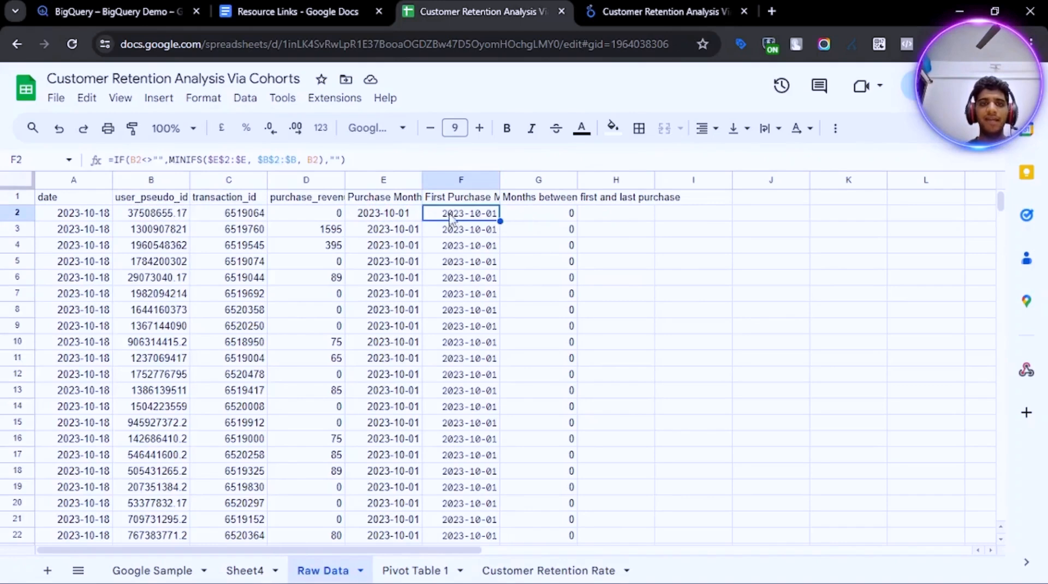
click(394, 214)
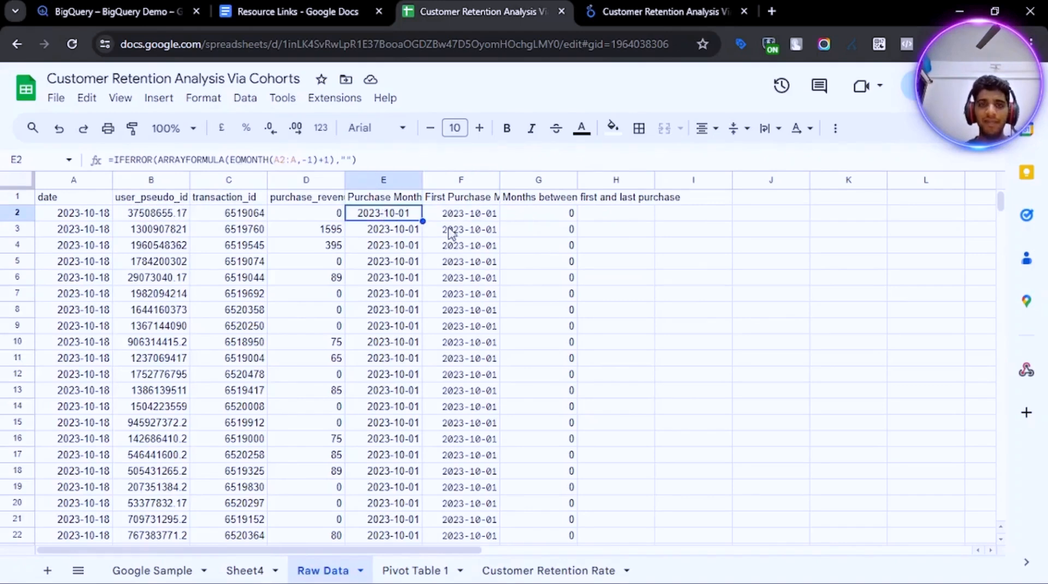
click(532, 218)
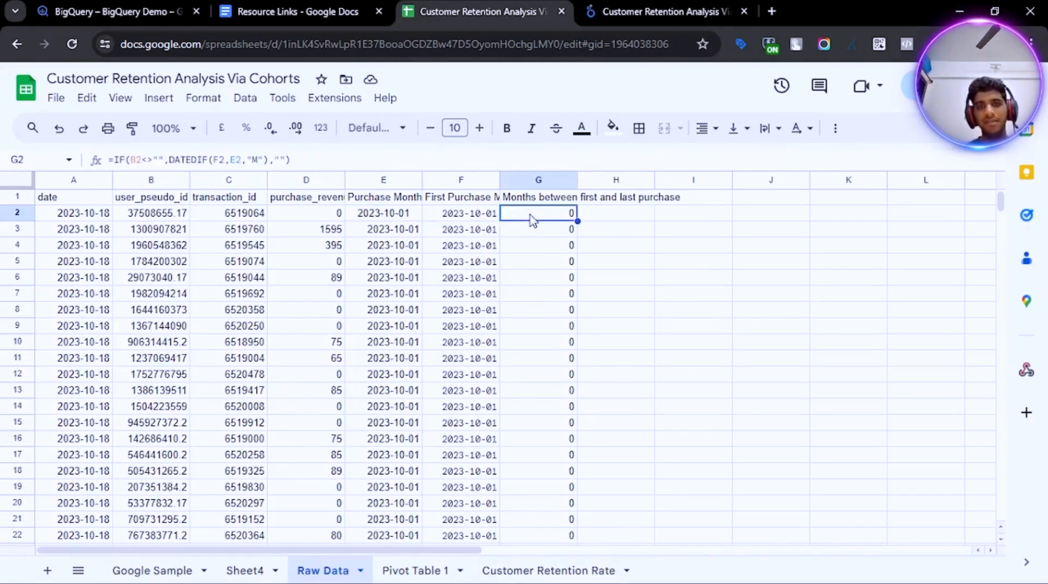
scroll(580, 306, down, 20)
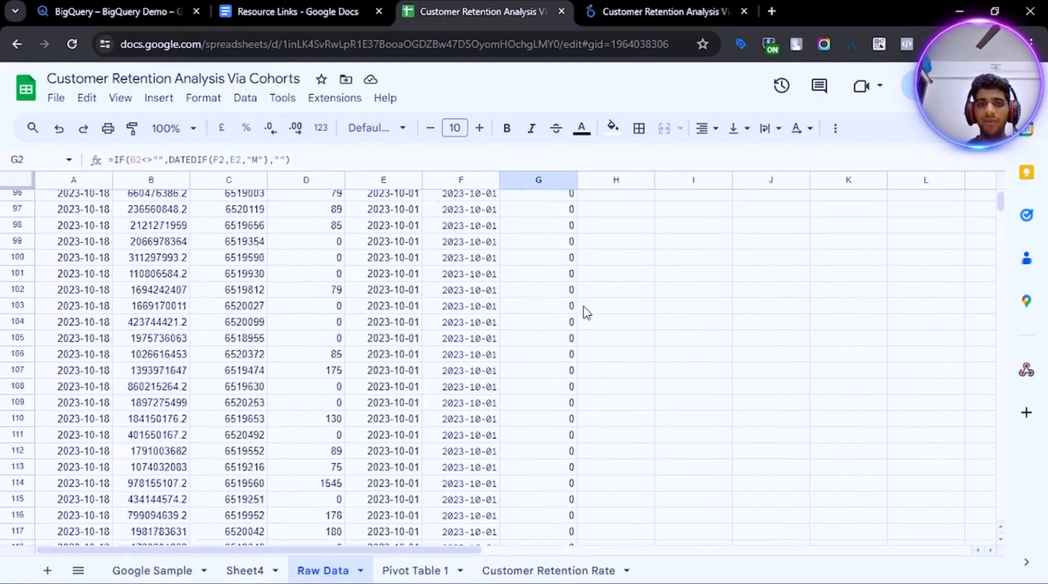
click(479, 359)
click(403, 374)
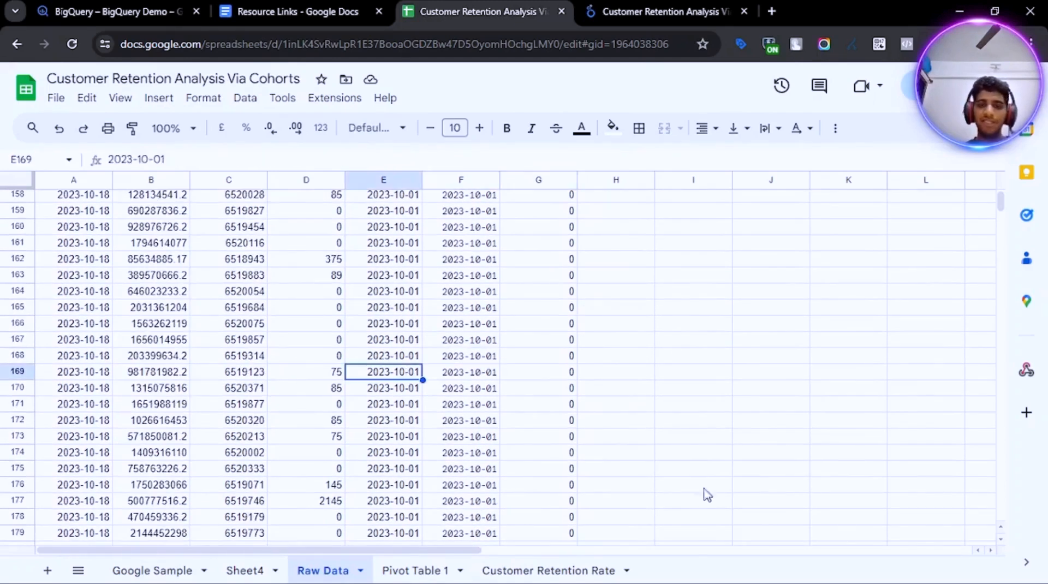
scroll(626, 399, down, 3)
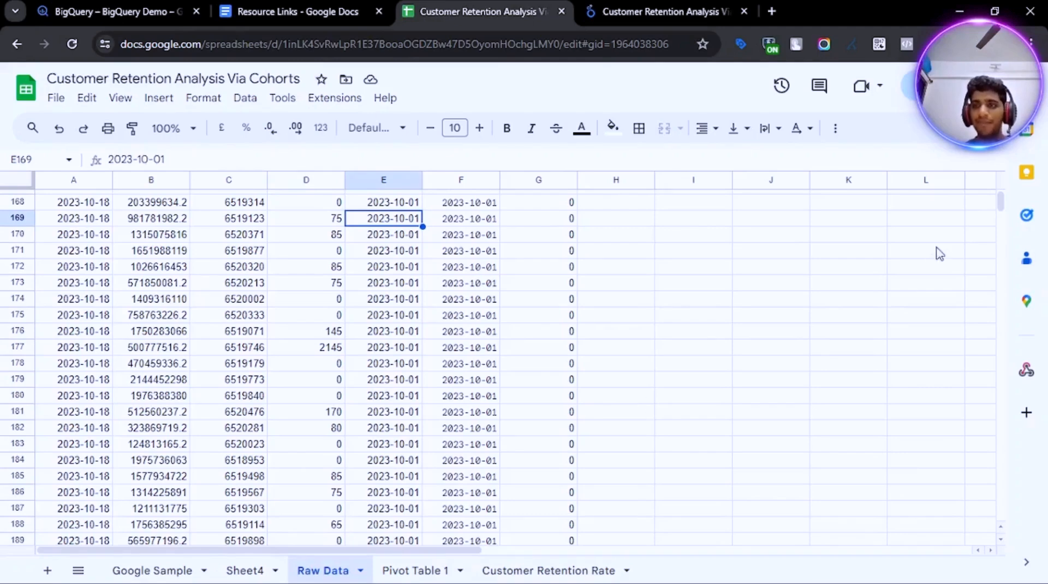
scroll(952, 251, up, 20)
scroll(952, 251, up, 17)
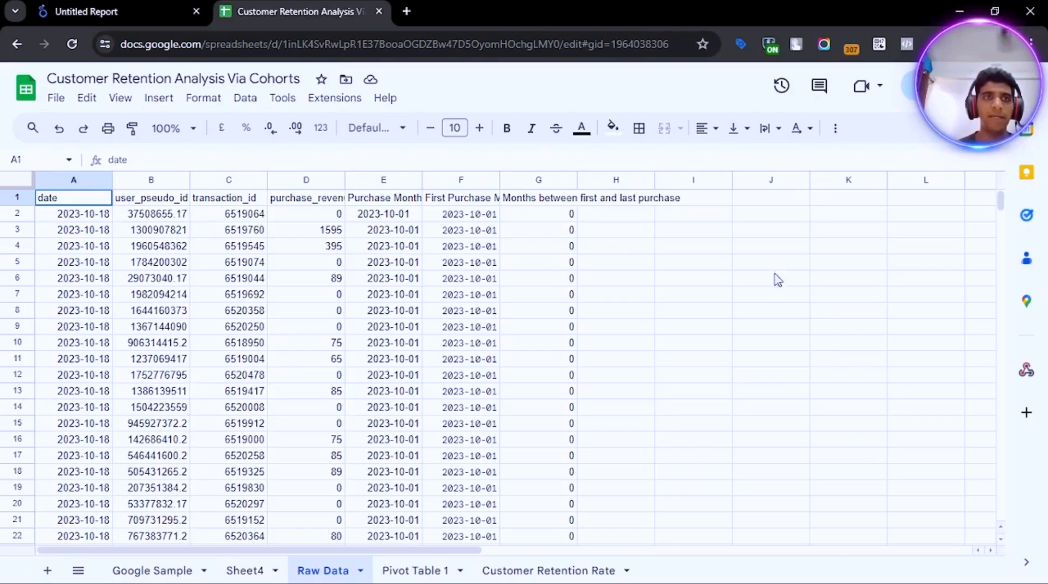
- Switch to the Looker Studio report and connect the Raw Data worksheet of the Customer Retention Analysis Via Cohorts spreadsheet through Google Sheets
click(151, 8)
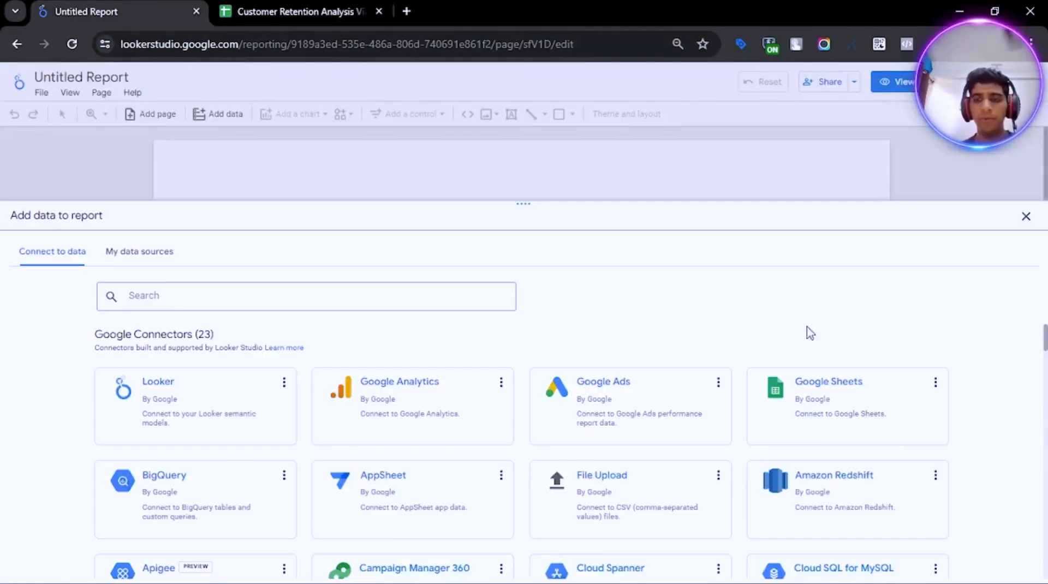
click(841, 395)
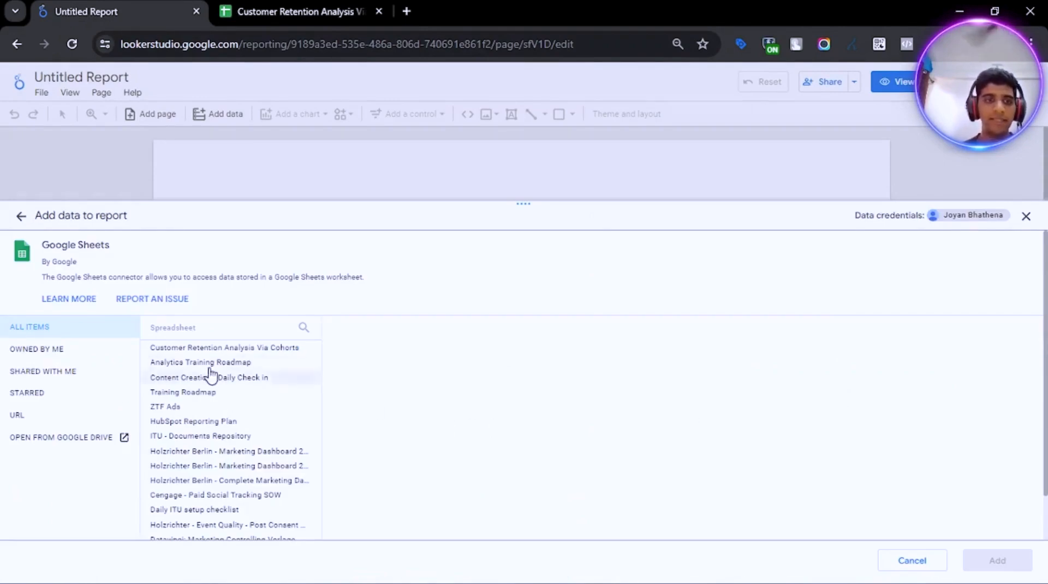
click(180, 347)
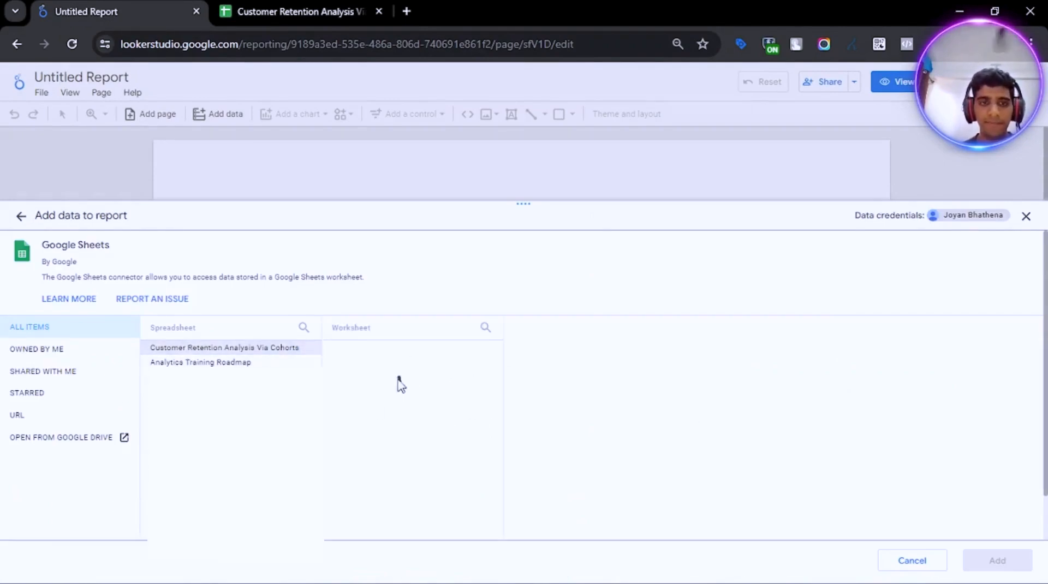
click(345, 381)
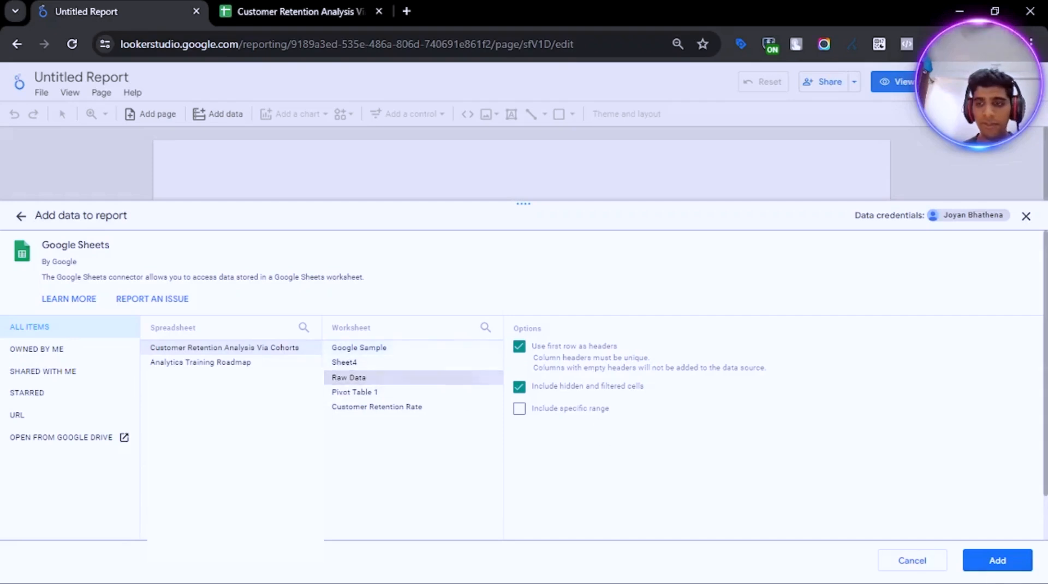
click(990, 563)
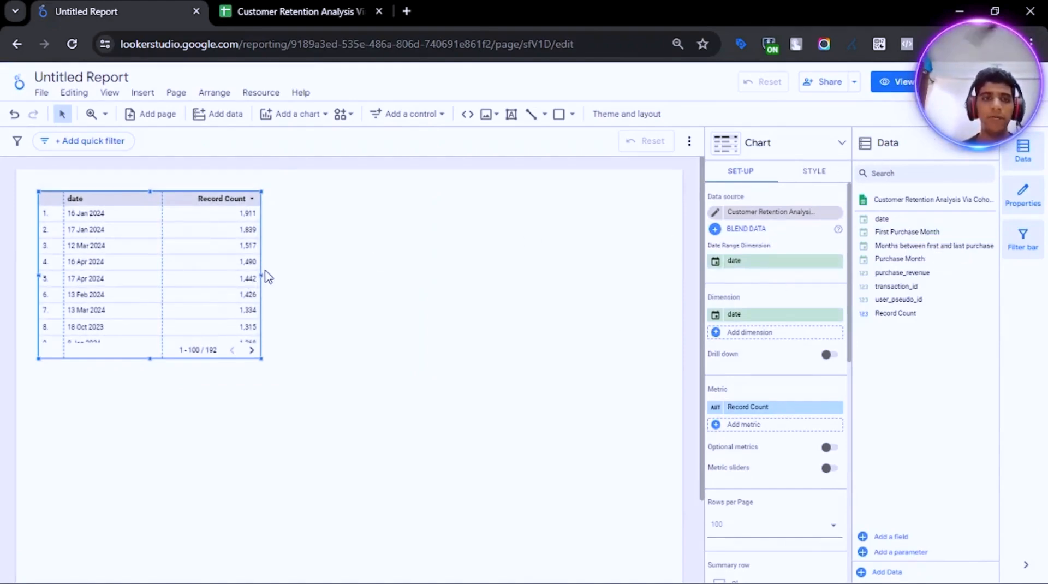
- Convert the default table to a pivot table and widen it to nearly the full page width
drag(261, 277, 555, 289)
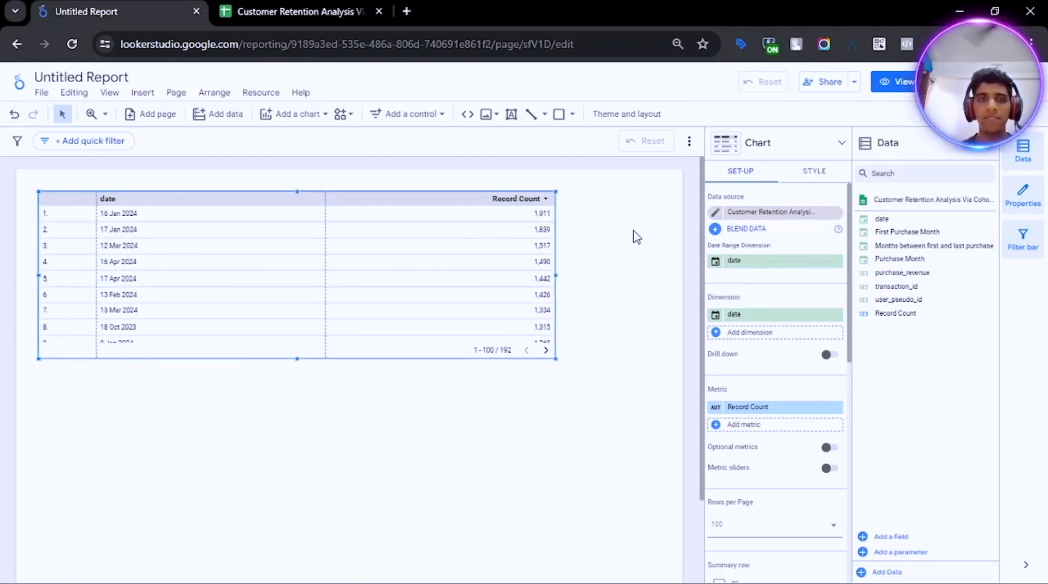
click(756, 144)
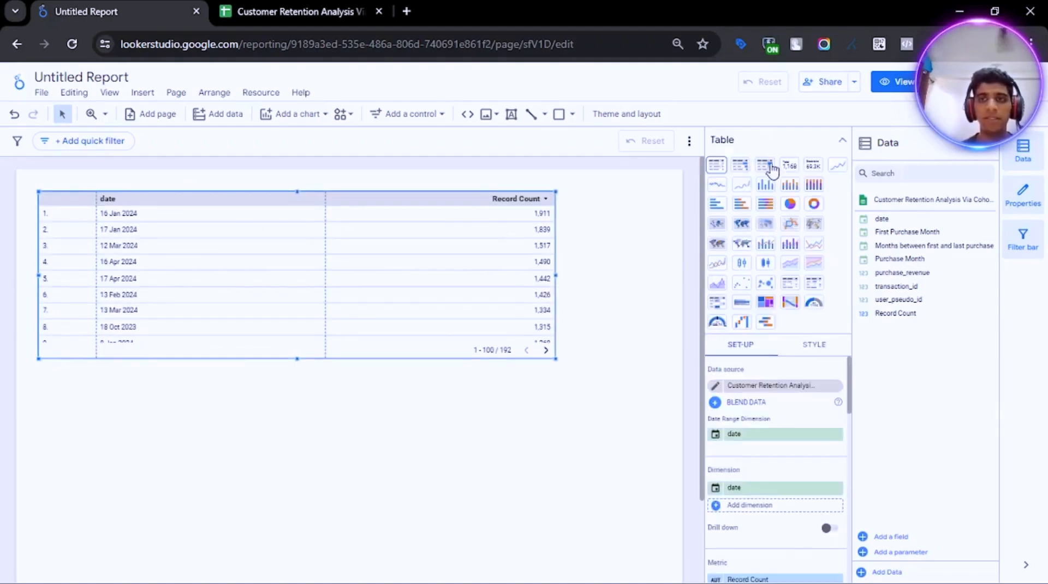
click(791, 291)
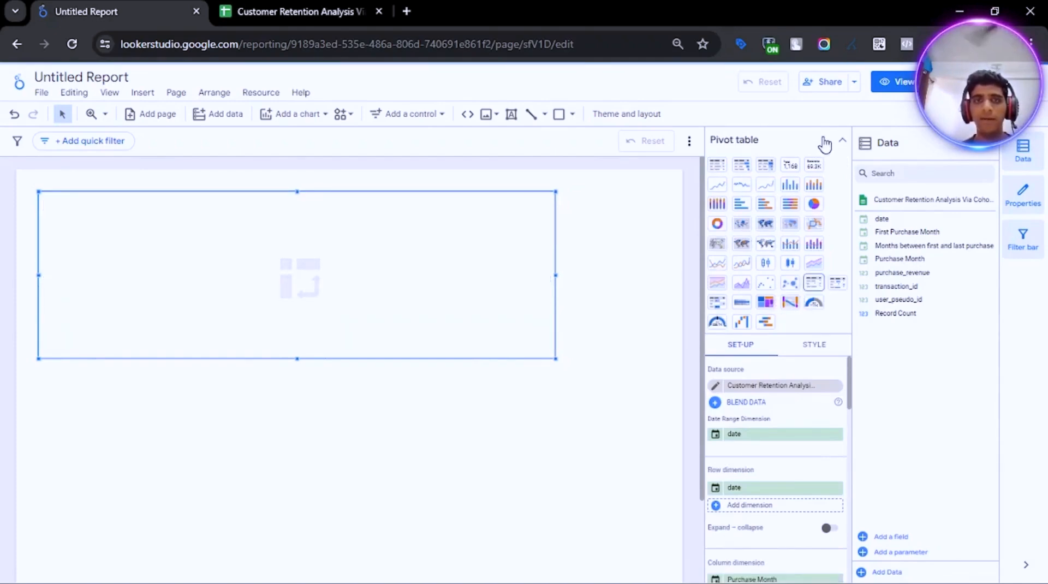
drag(556, 277, 657, 284)
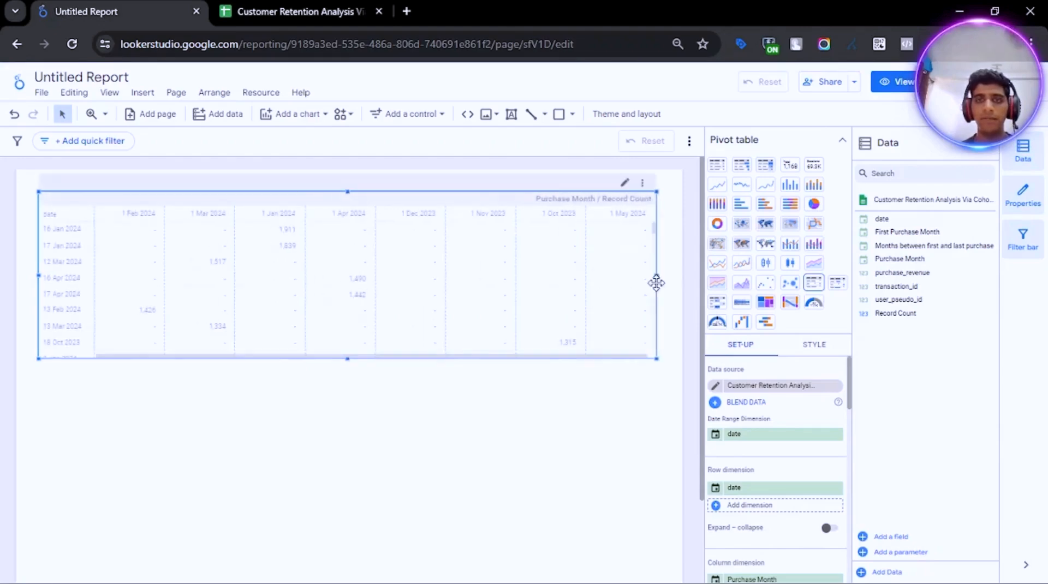
click(808, 144)
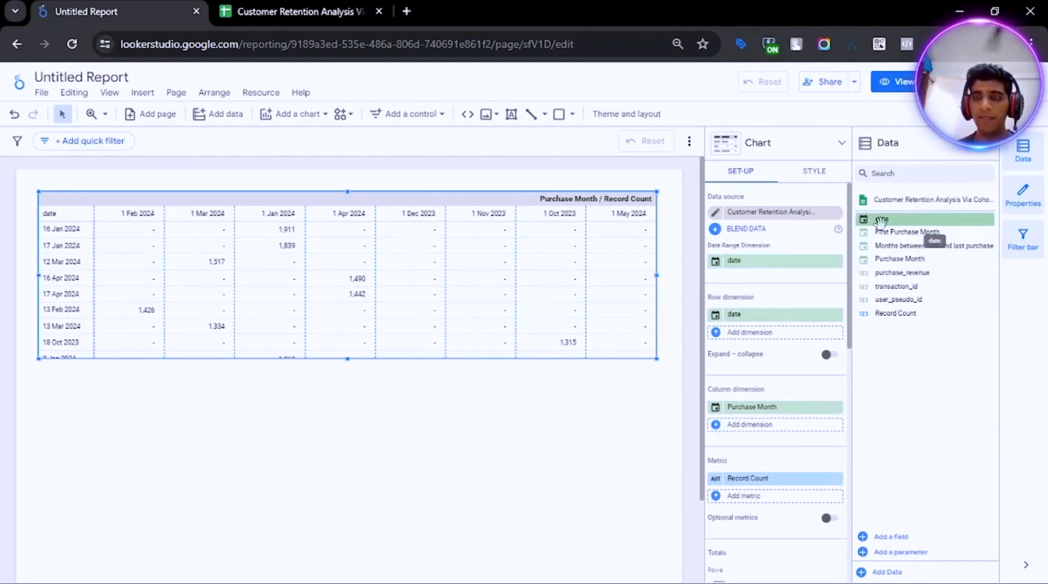
- Set the pivot table's row dimension to First Purchase Month and extend the table's height to fit all its rows
click(764, 315)
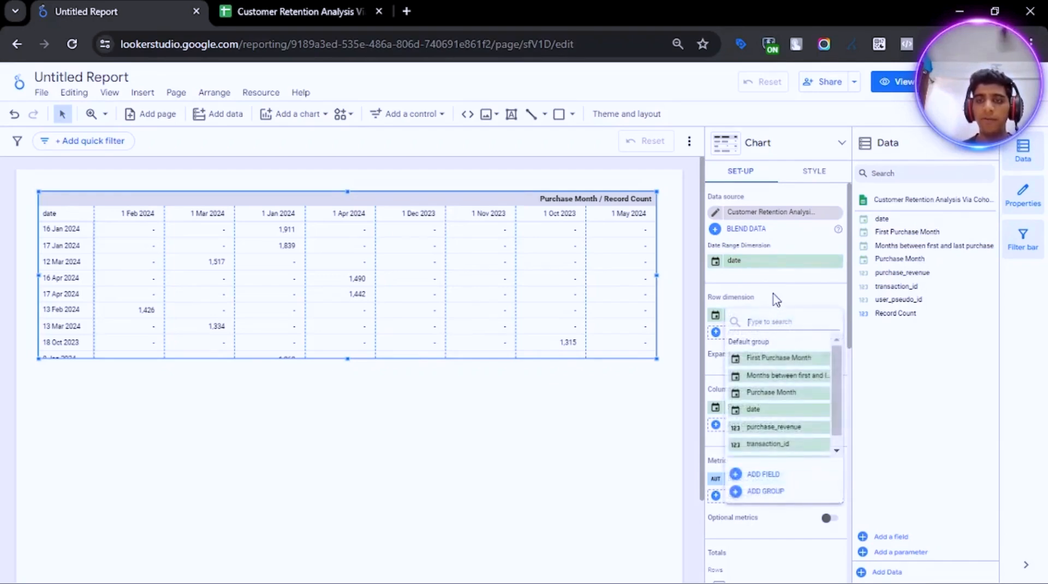
click(786, 358)
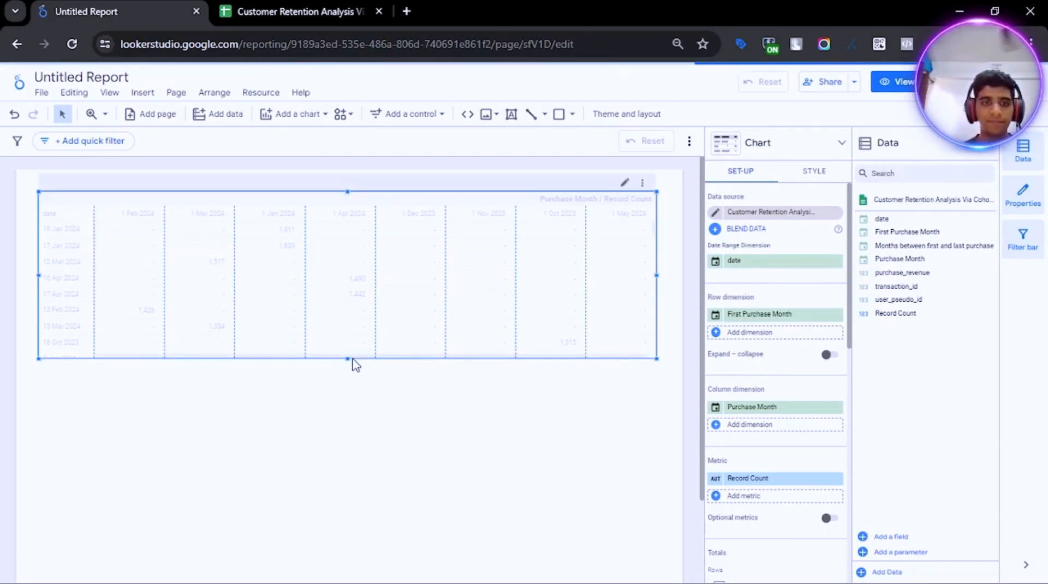
drag(348, 360, 348, 436)
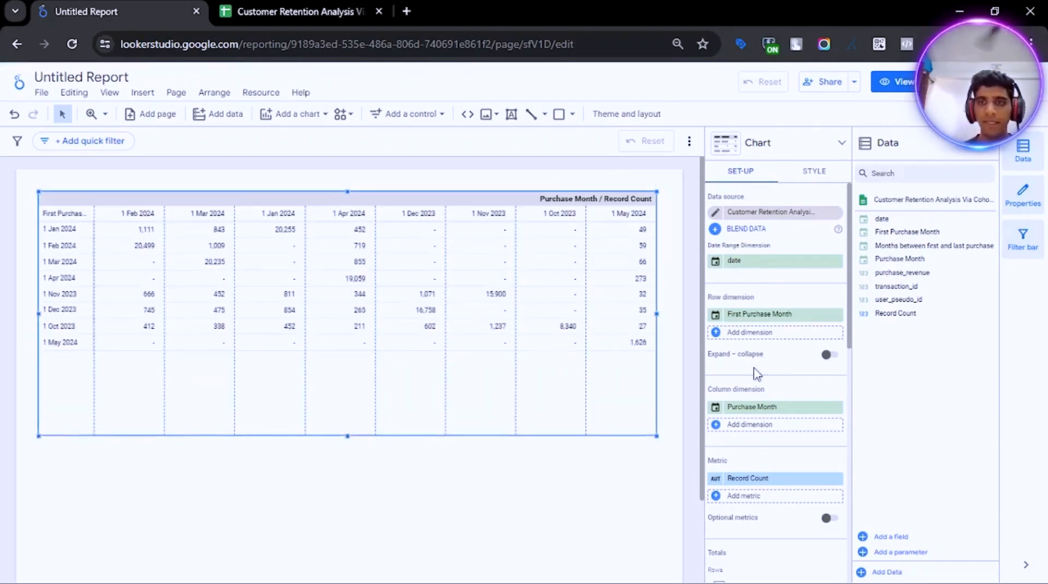
- Change the First Purchase Month row dimension's data type to Year Month, and set the column dimension to Months between first and last purchase
click(713, 317)
click(679, 394)
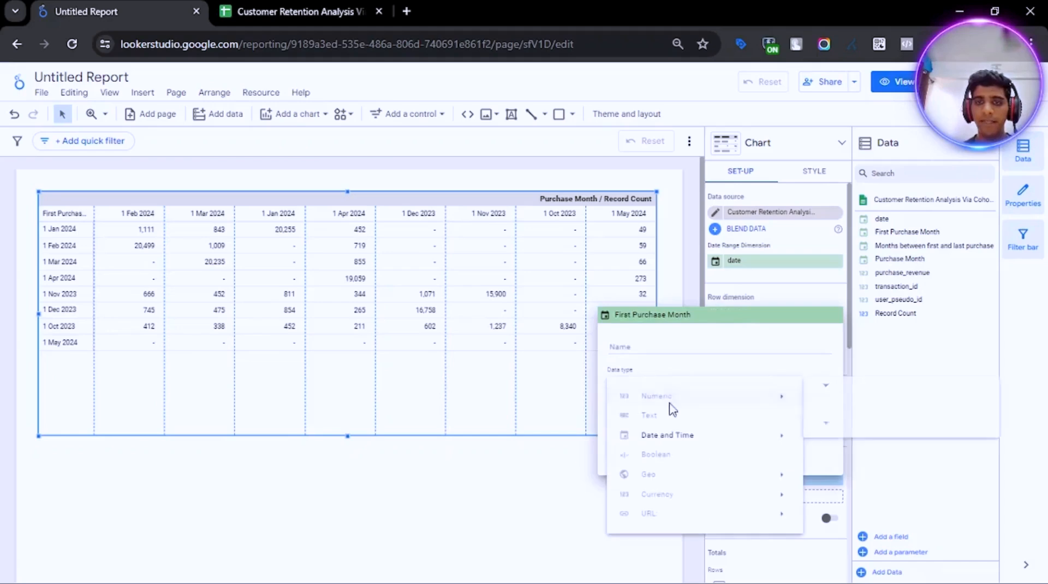
mouse_move(707, 437)
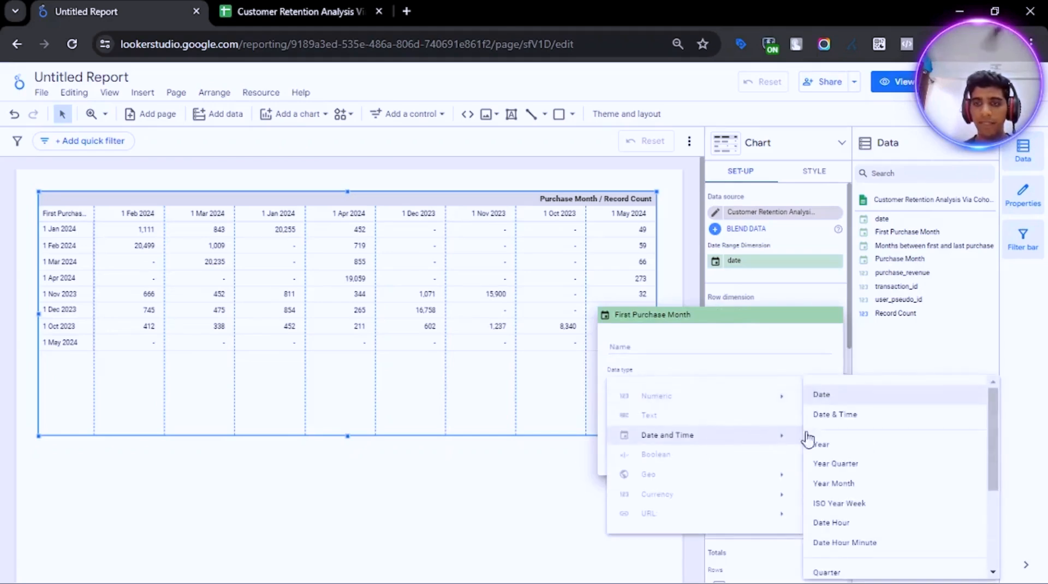
click(870, 485)
click(1042, 390)
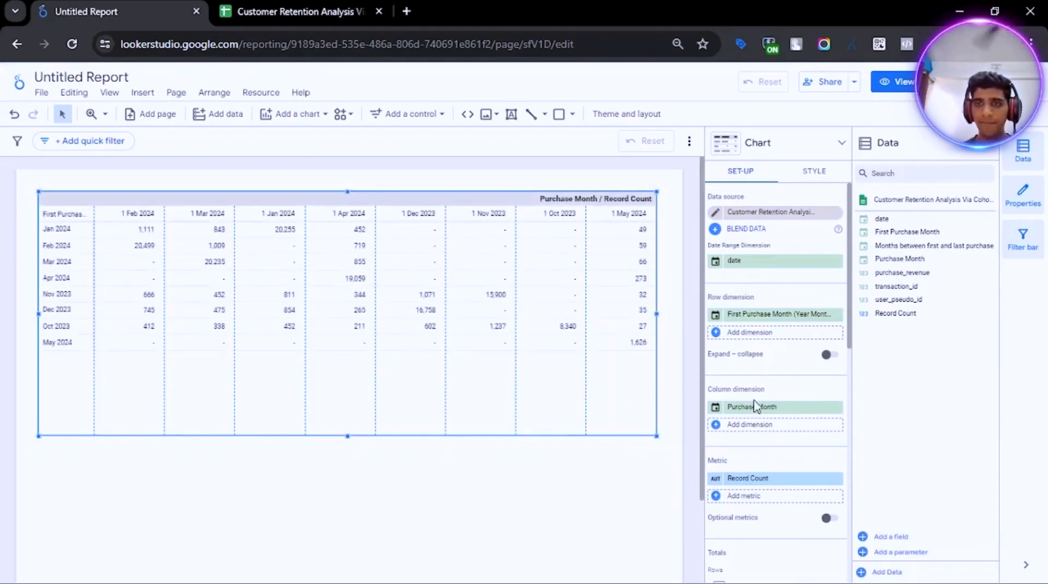
click(781, 410)
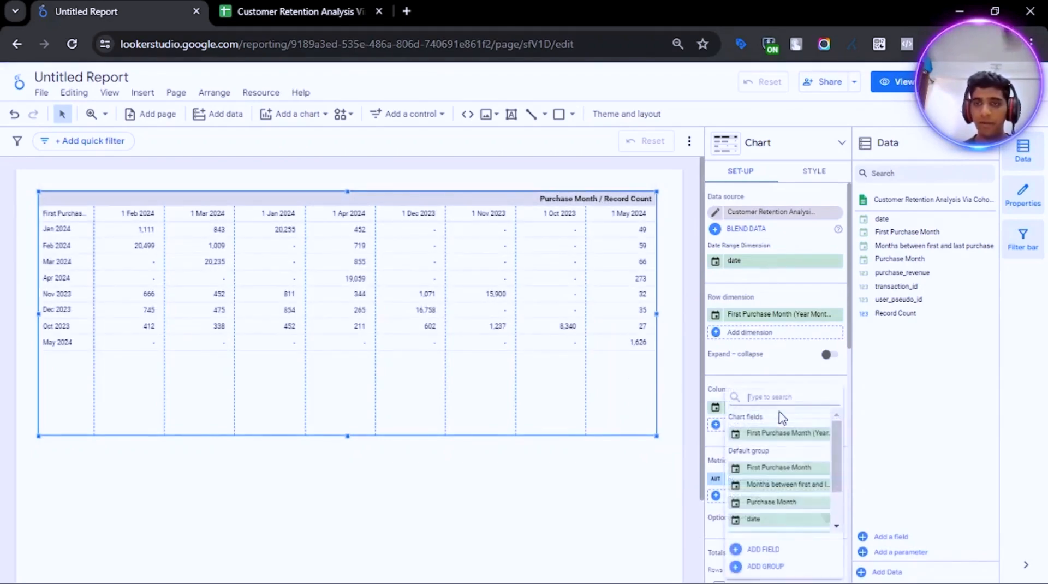
click(770, 485)
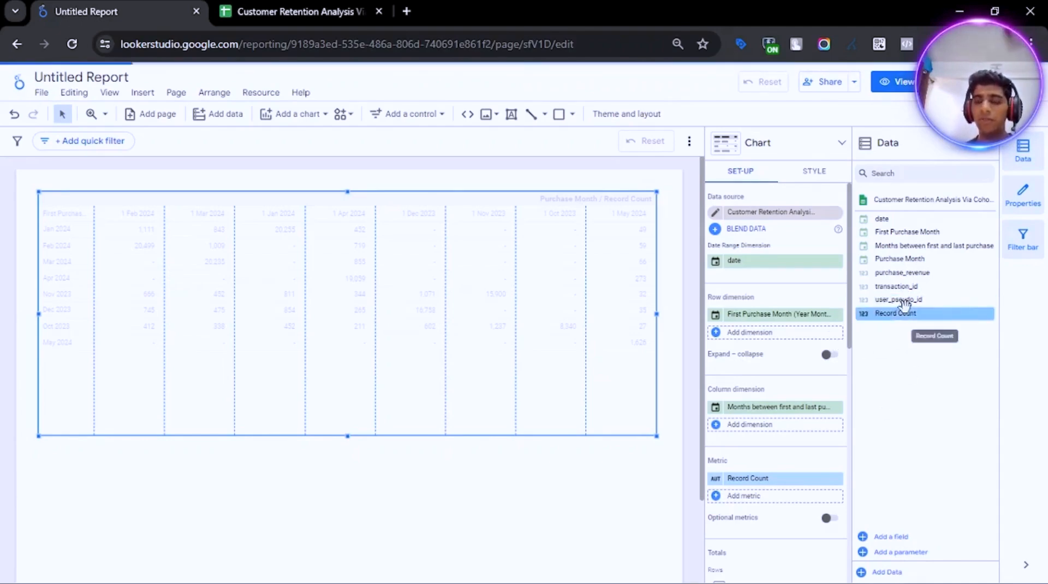
- Add a calculated field to the data source with the formula COUNT_DISTINCT(user_pseudo_id)
click(895, 538)
click(906, 481)
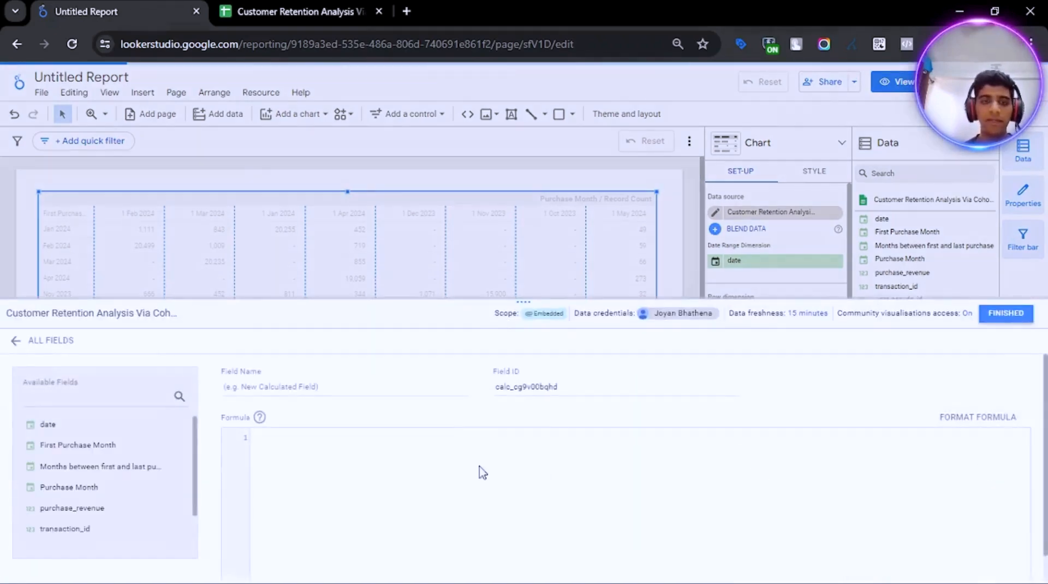
click(433, 460)
text(Count)
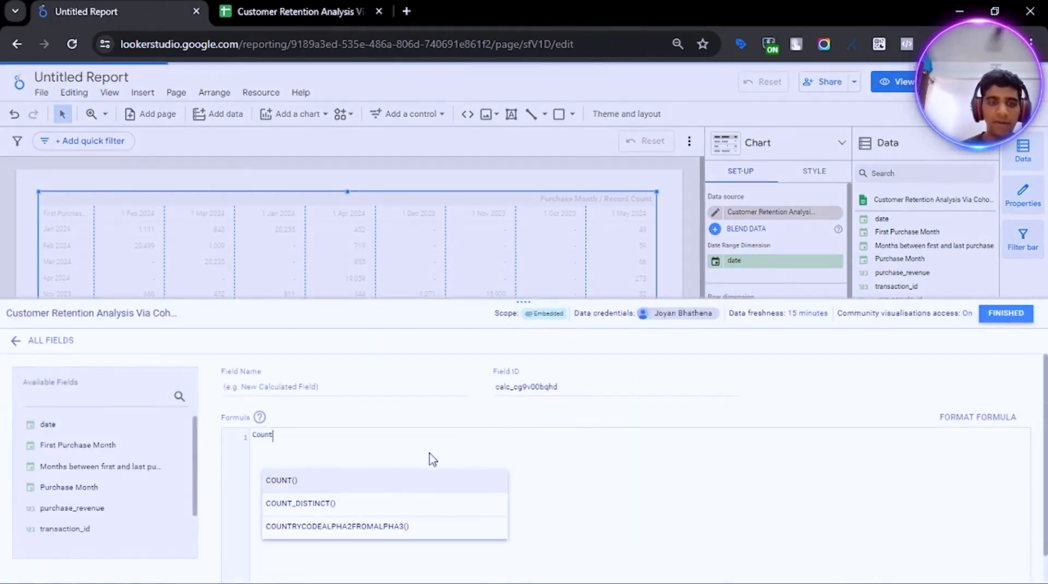
click(361, 503)
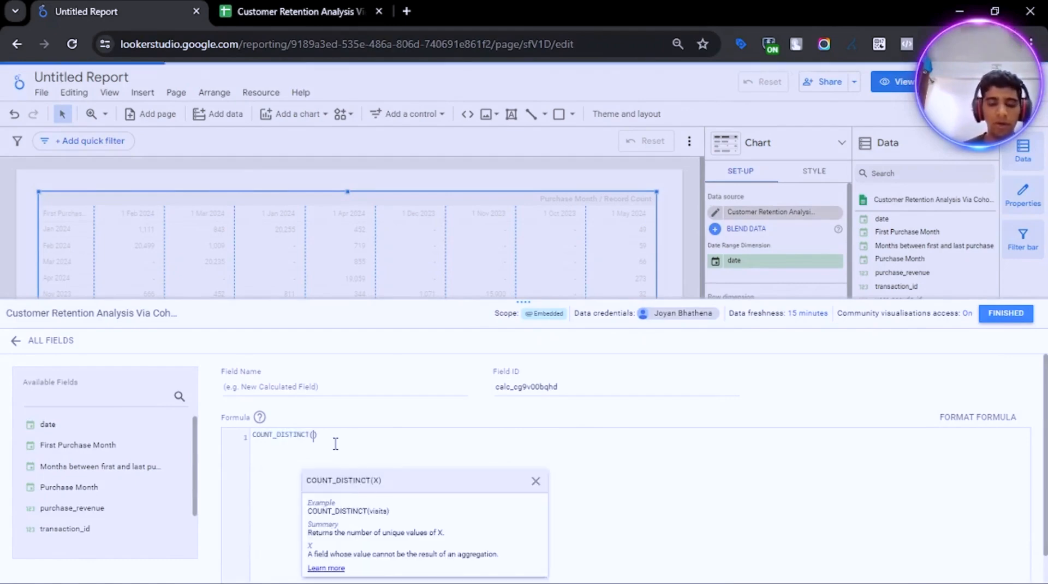
text(user)
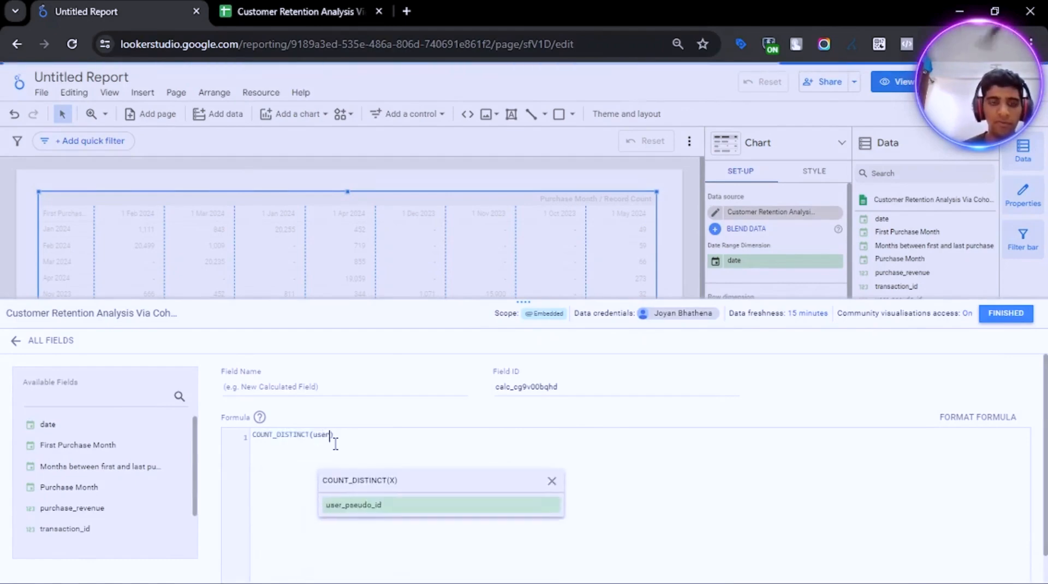
click(370, 503)
- Name the calculated field Customers, save it and close the field editor
click(310, 388)
text(Customers)
click(565, 411)
scroll(565, 411, down, 2)
click(991, 565)
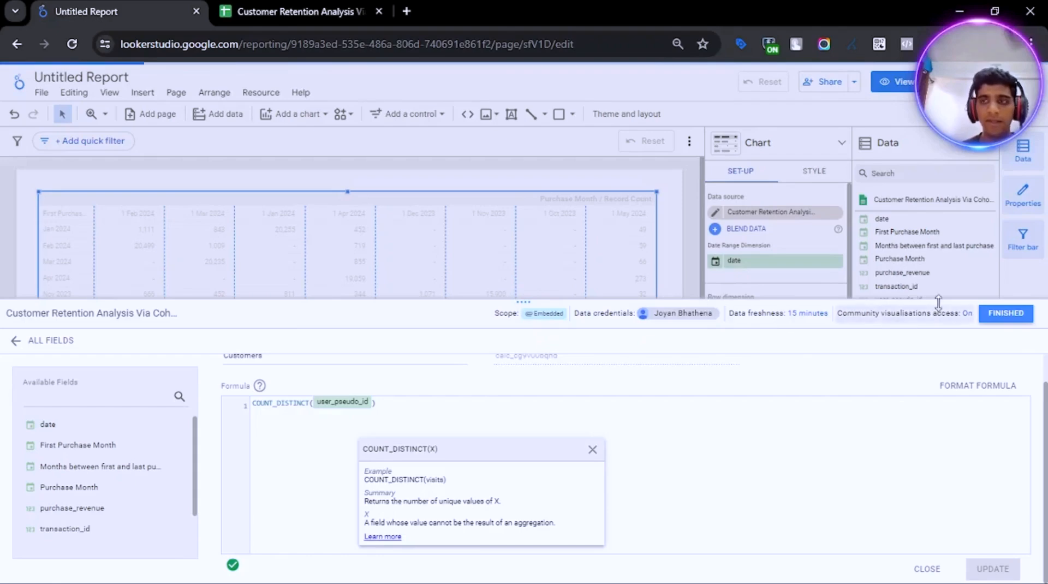
click(1004, 322)
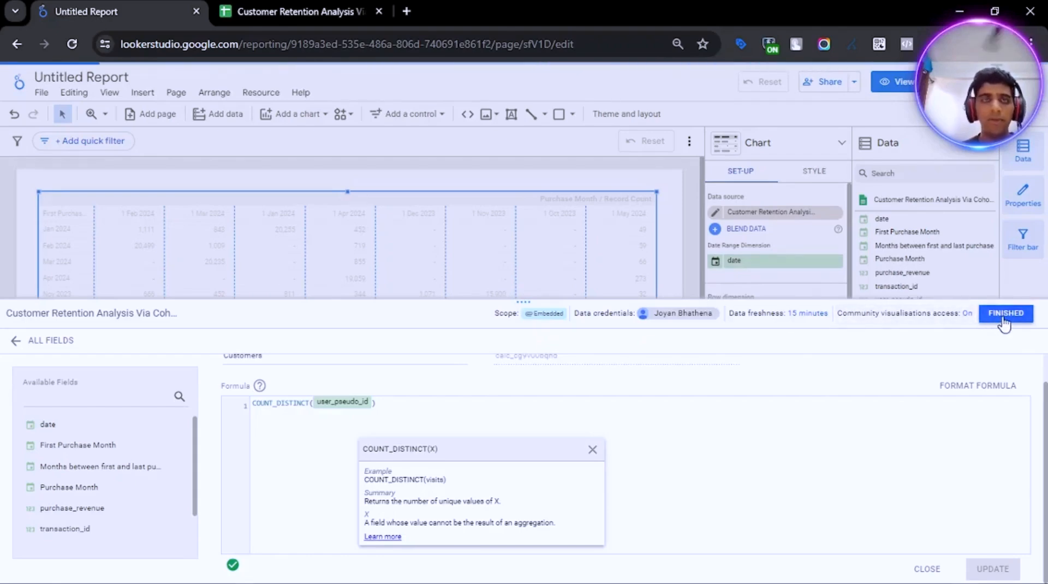
drag(523, 301, 520, 449)
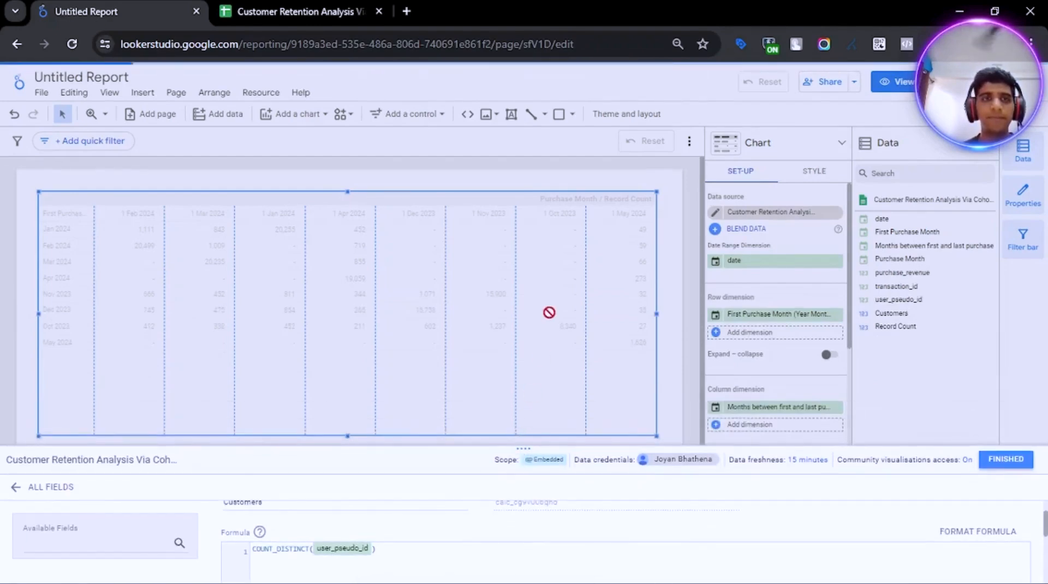
drag(530, 447, 549, 287)
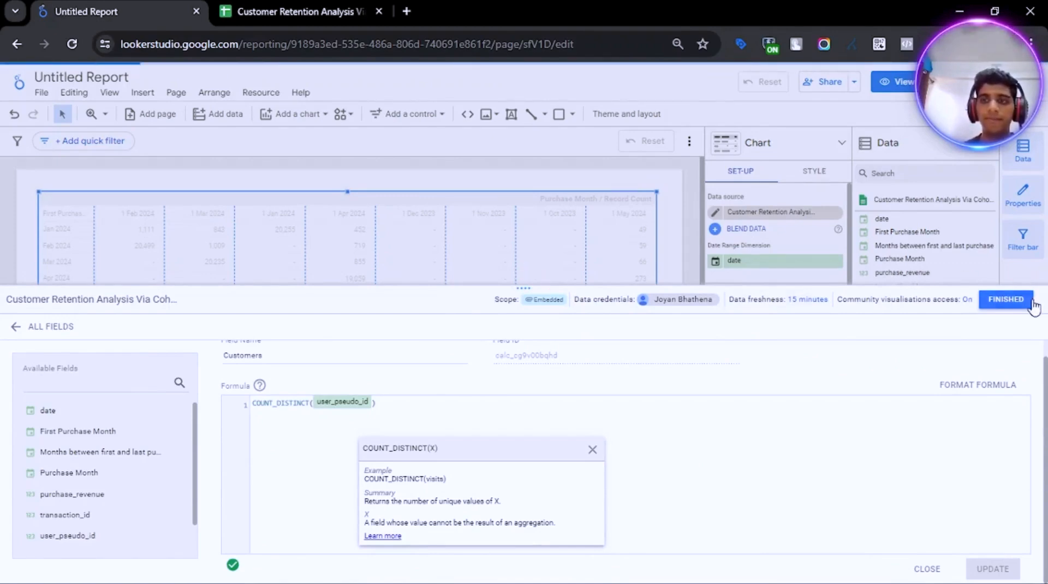
click(1014, 307)
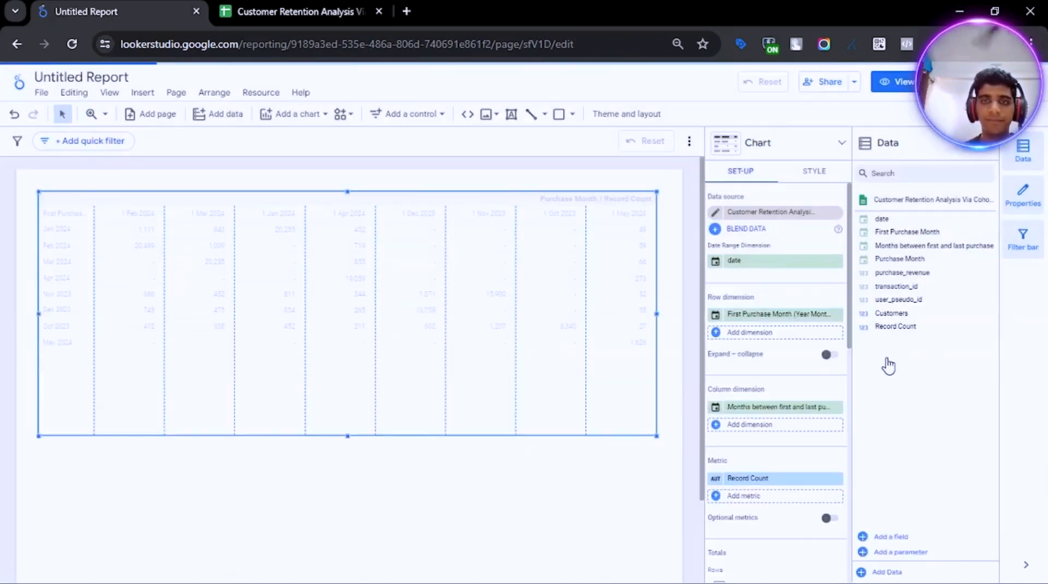
- Replace the pivot table's Record Count metric with Customers
scroll(846, 417, down, 3)
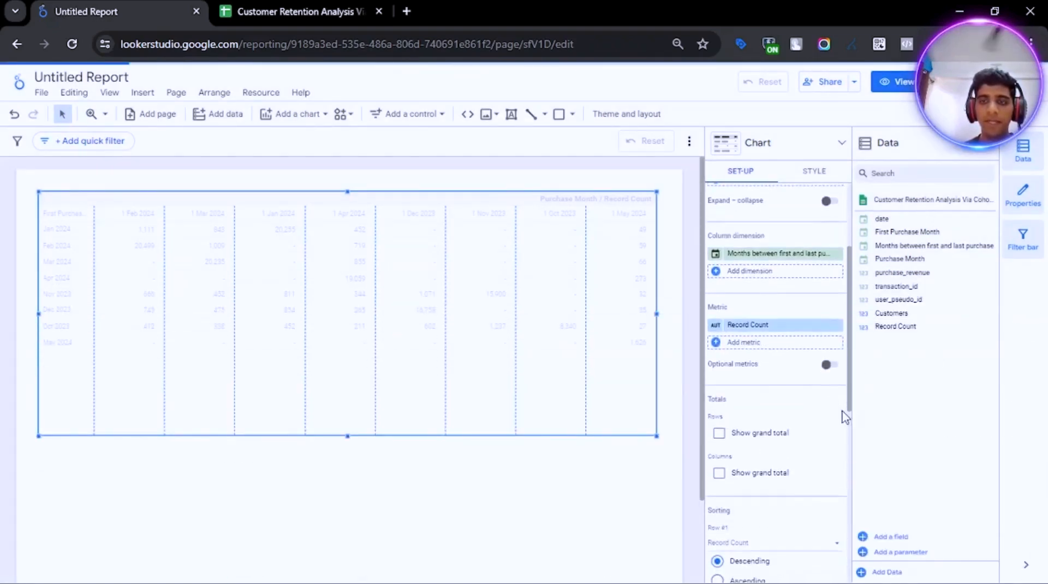
click(759, 326)
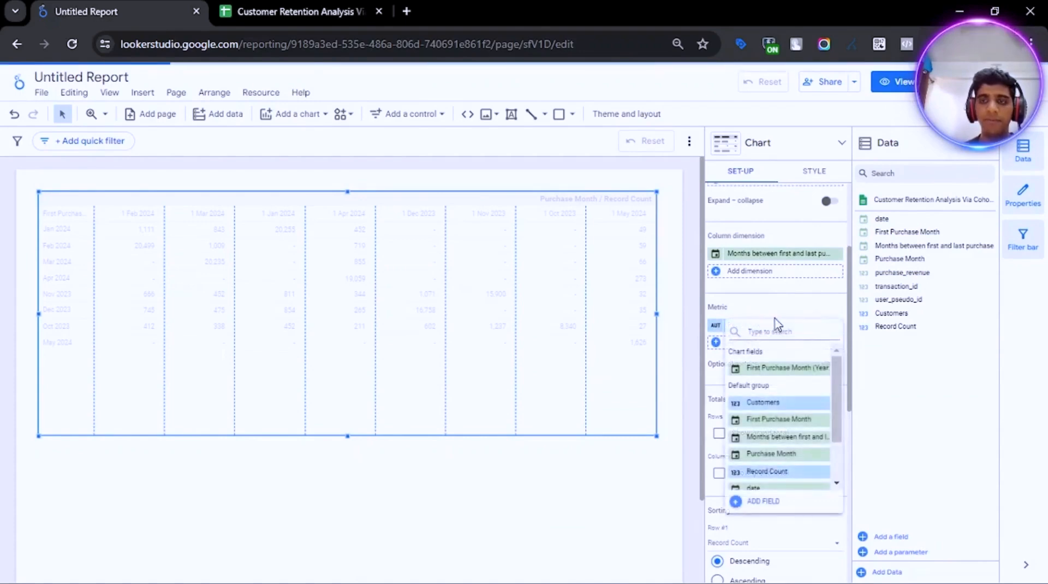
click(778, 404)
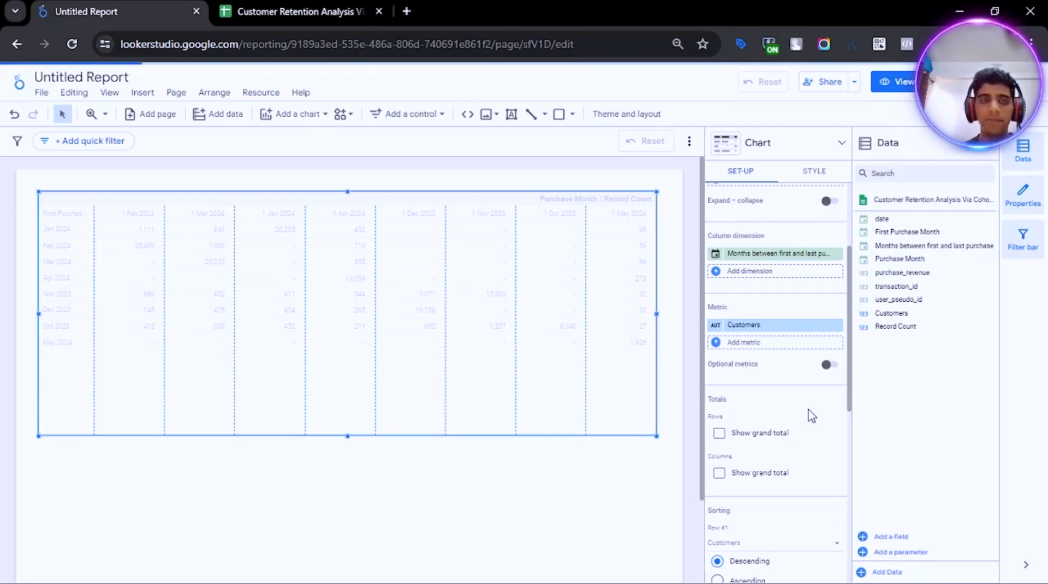
- Sort the pivot table's rows by First Purchase Month and its columns by Months between first and last purchase, both ascending
scroll(812, 407, down, 4)
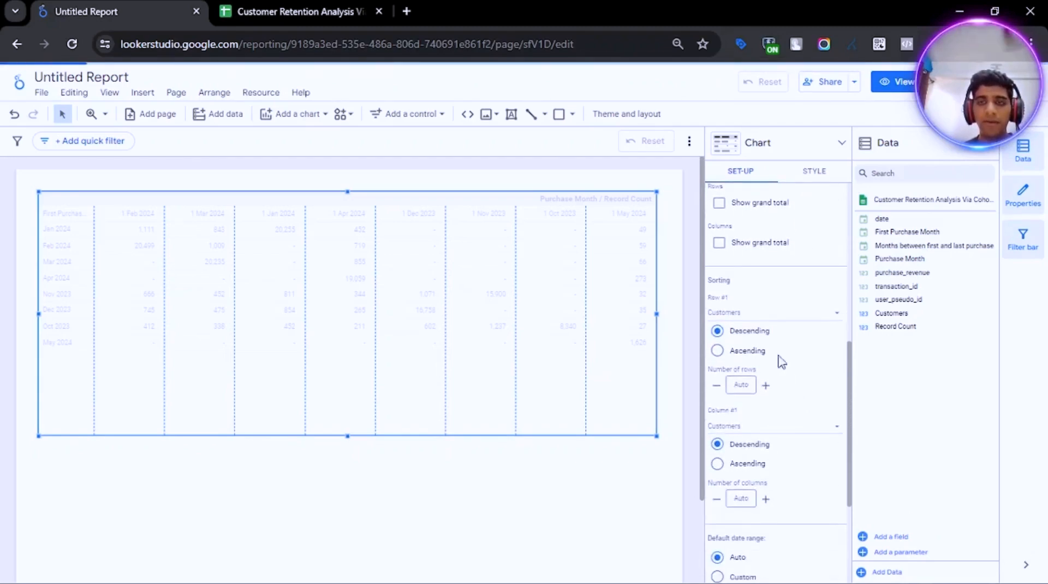
click(752, 315)
click(716, 350)
click(717, 350)
scroll(811, 383, down, 3)
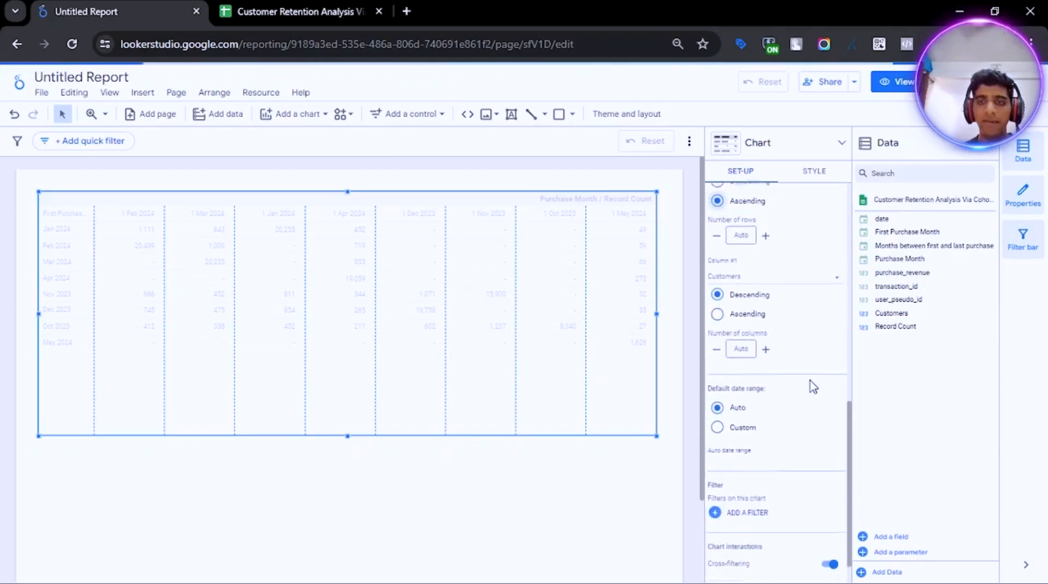
click(746, 272)
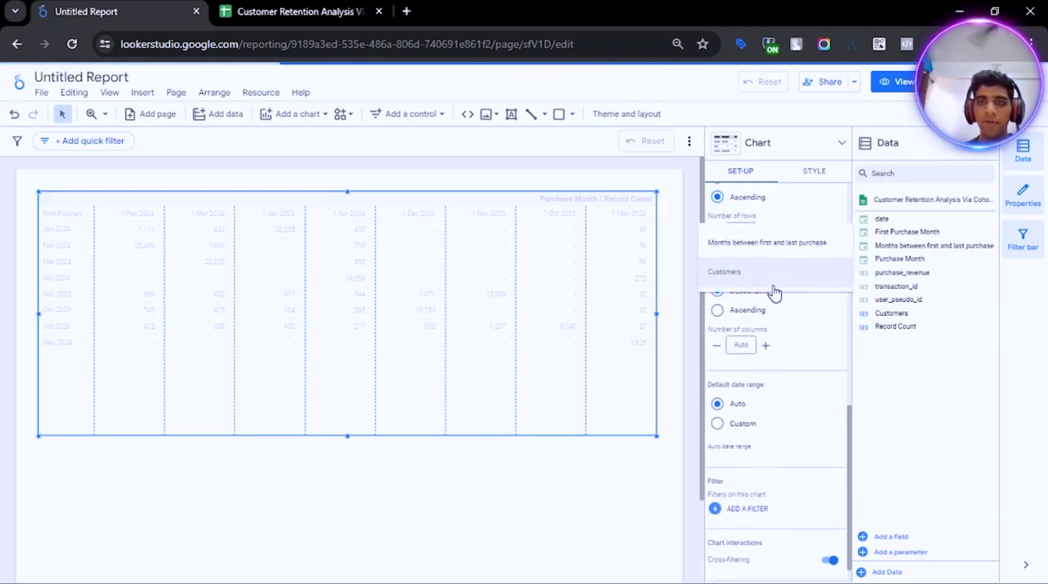
click(776, 248)
click(717, 311)
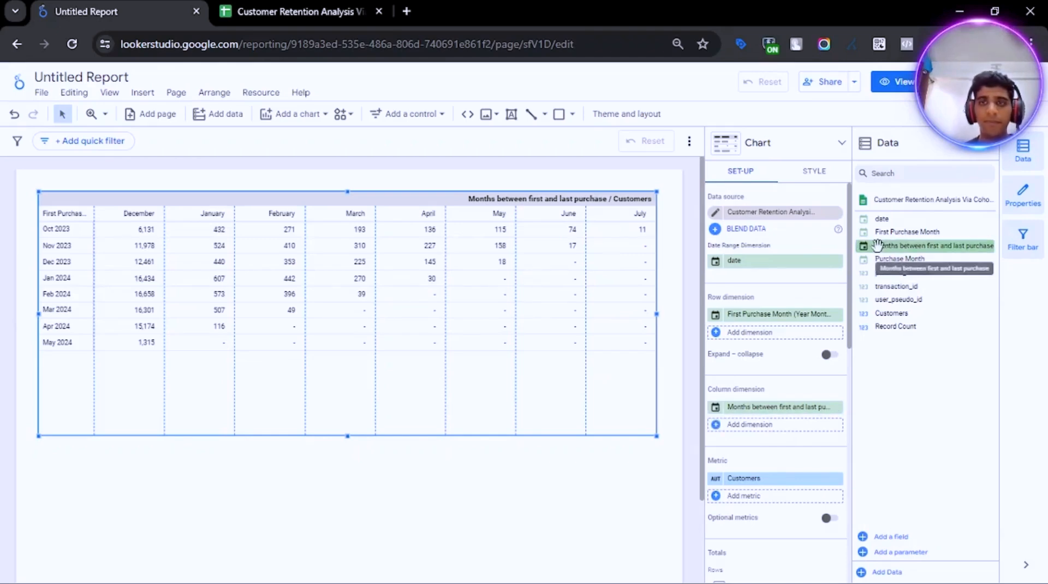
- Change the Months between first and last purchase field's type to Number in the data source and finish editing
click(862, 201)
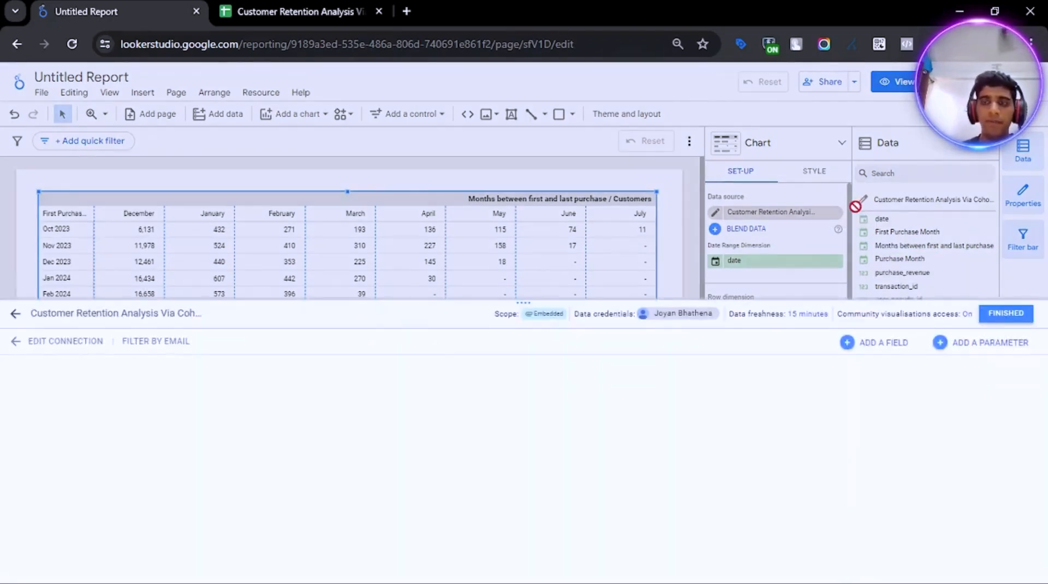
drag(519, 300, 523, 171)
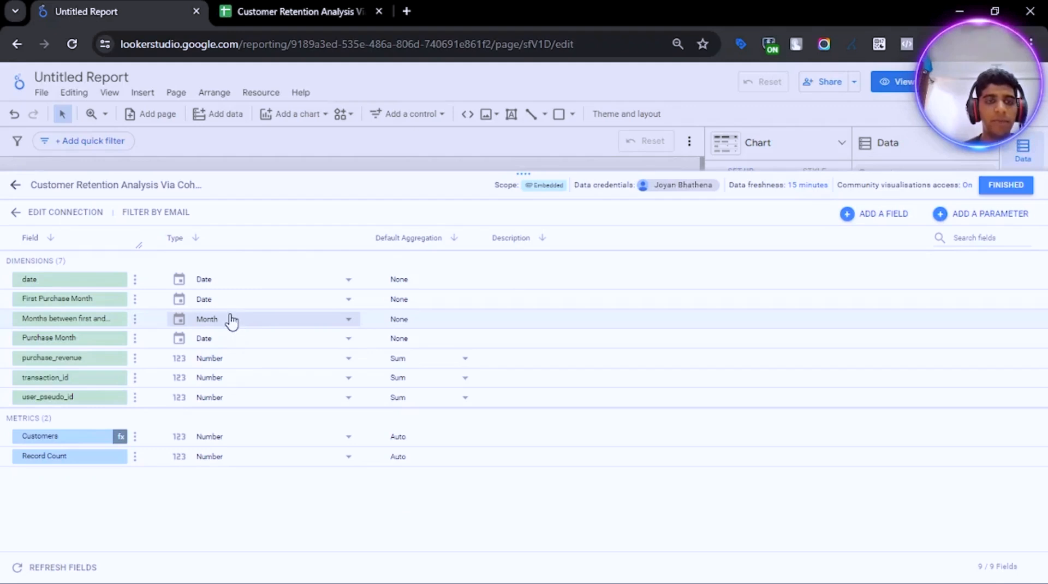
click(350, 321)
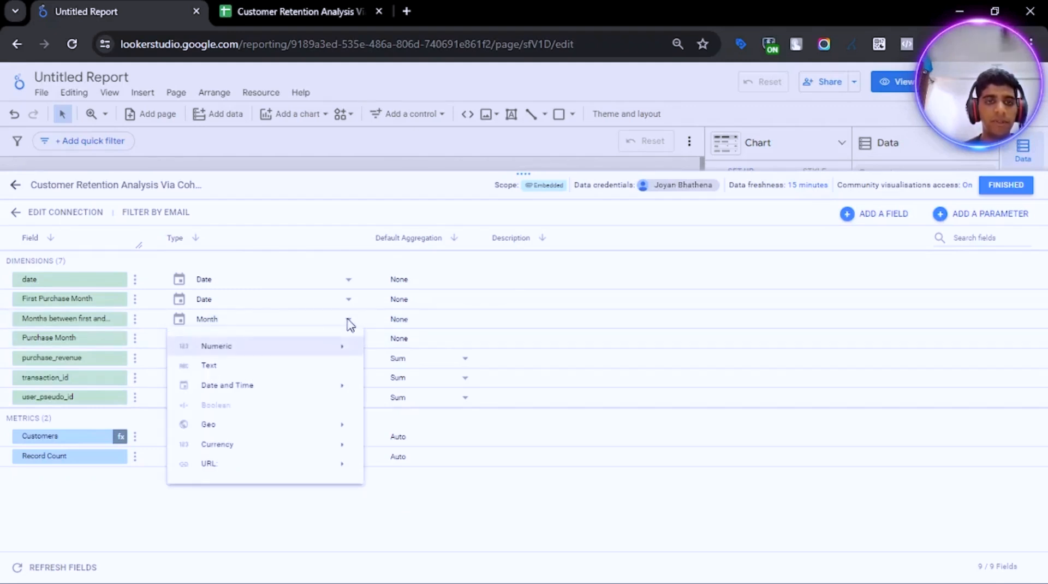
mouse_move(316, 347)
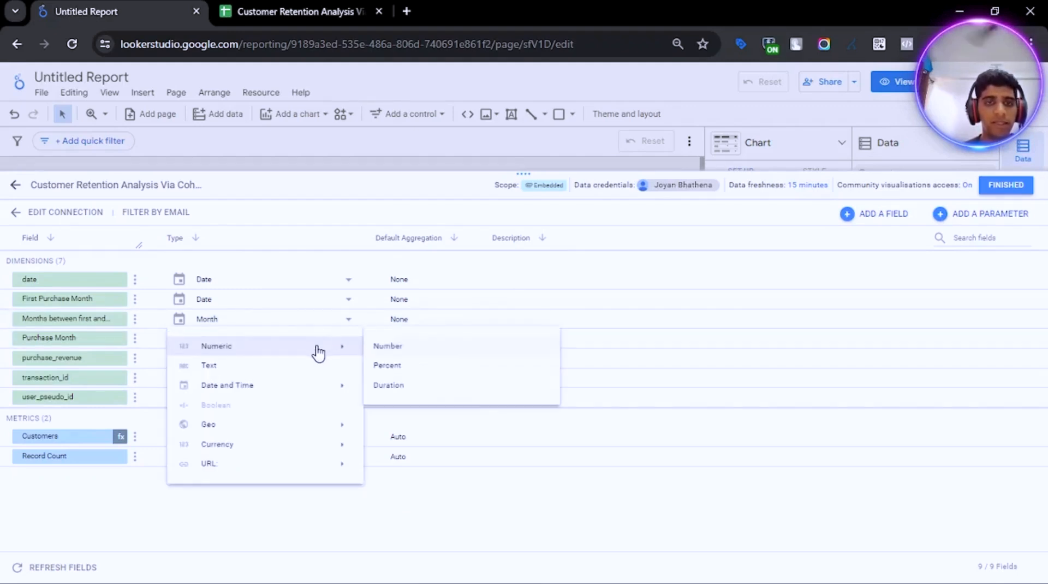
click(376, 347)
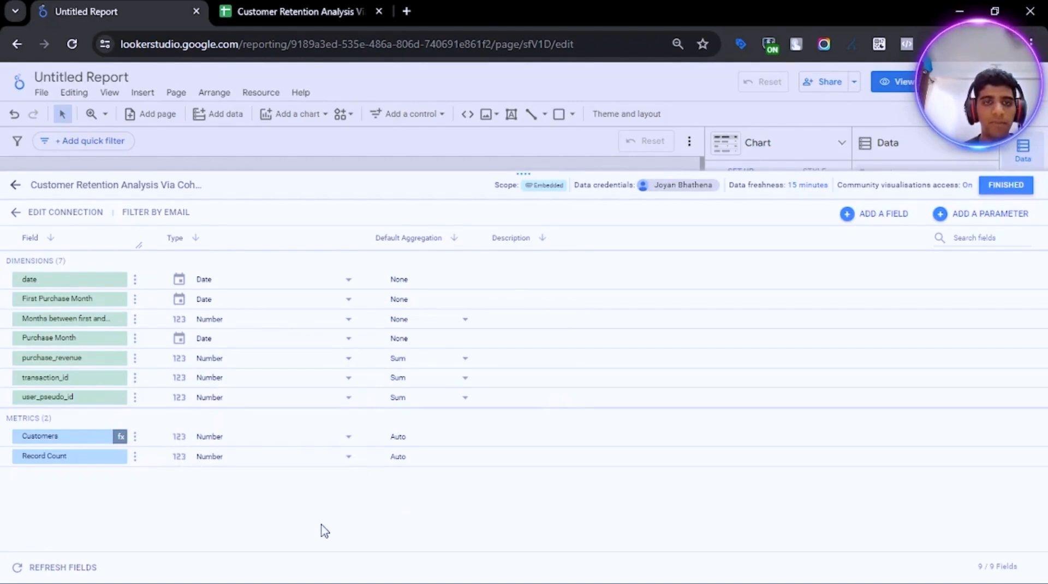
click(1003, 190)
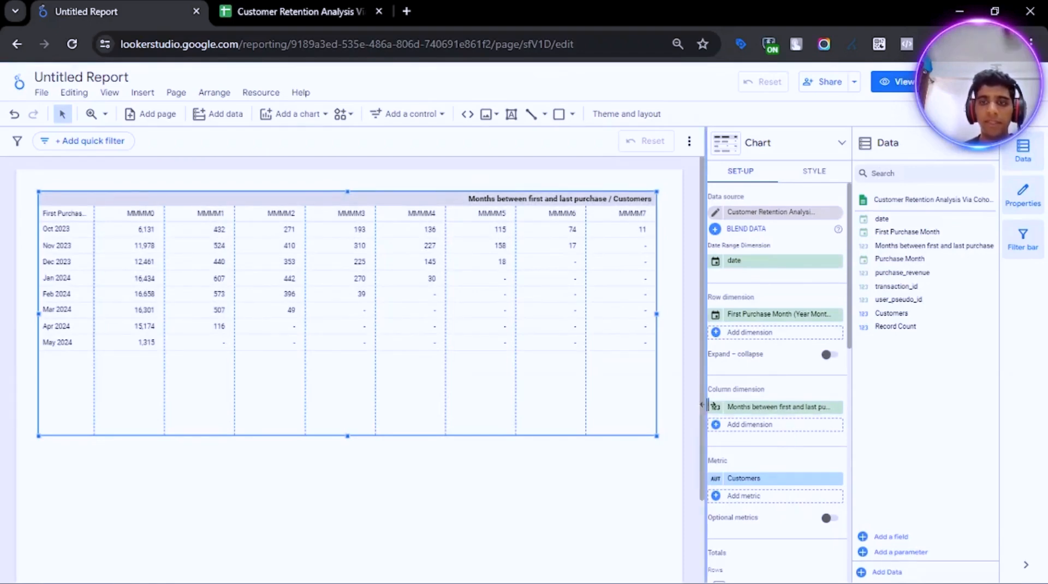
- Set the display format of the Months between first and last purchase column dimension to Default
scroll(800, 426, down, 3)
click(717, 259)
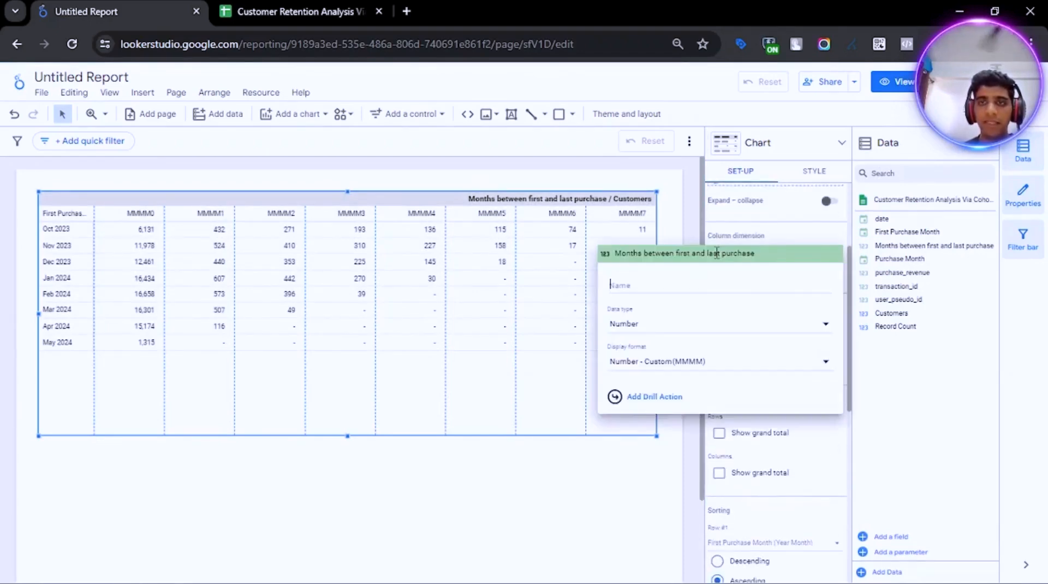
click(743, 365)
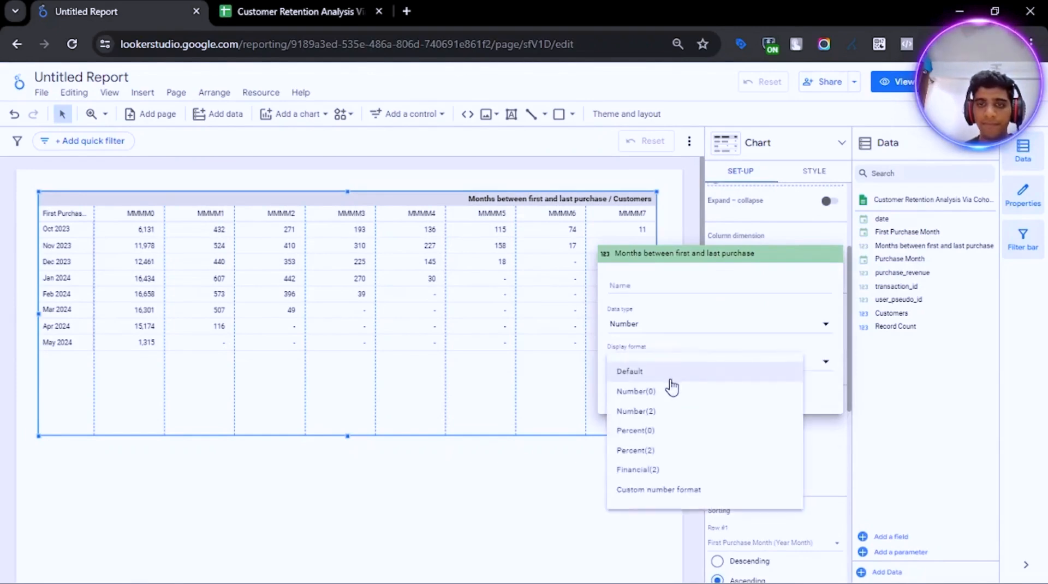
click(665, 371)
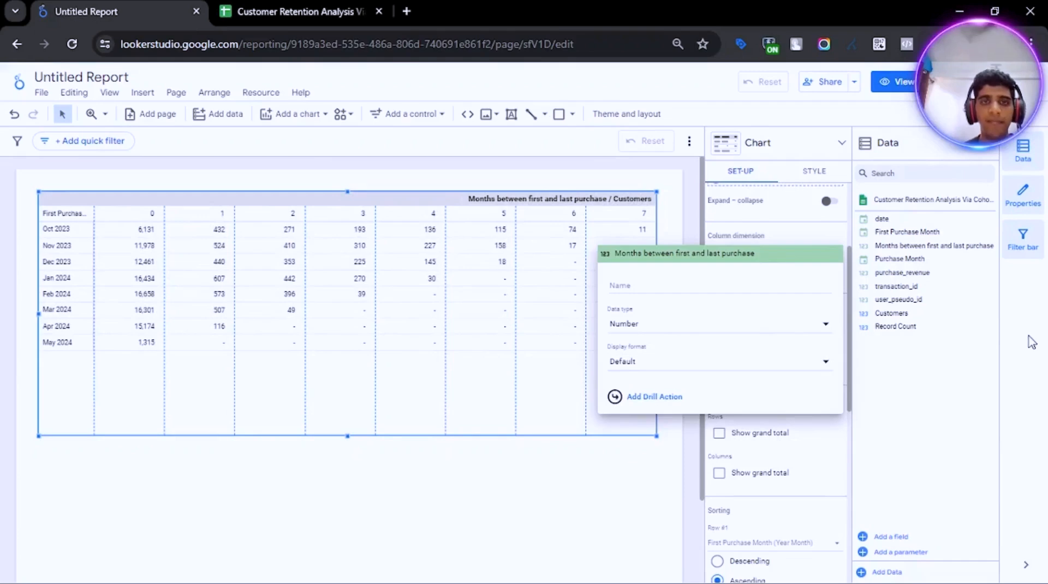
click(1031, 342)
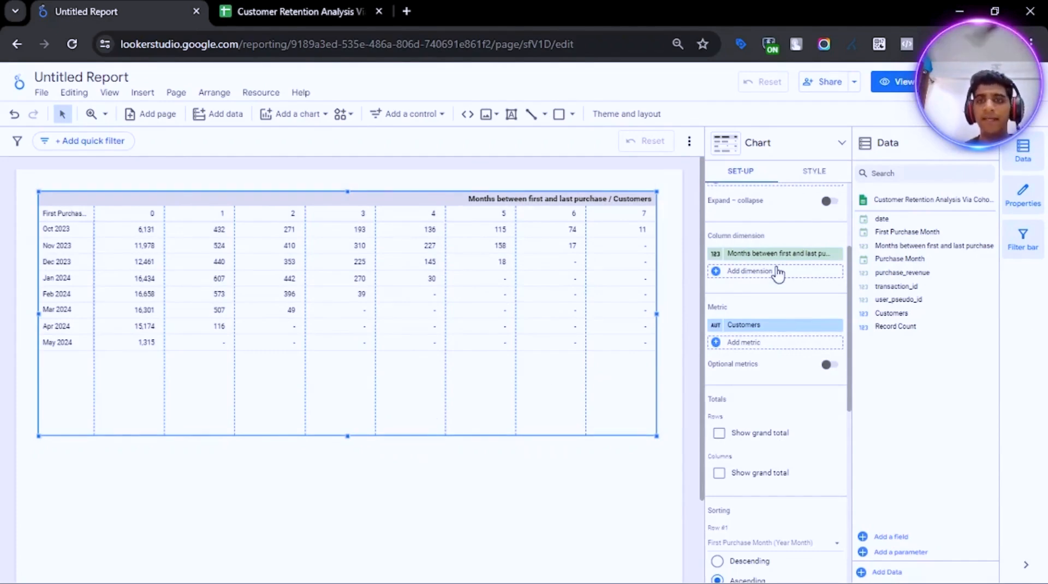
- Show the pivot table's Customers metric as a heat map coloured light green
scroll(783, 307, up, 2)
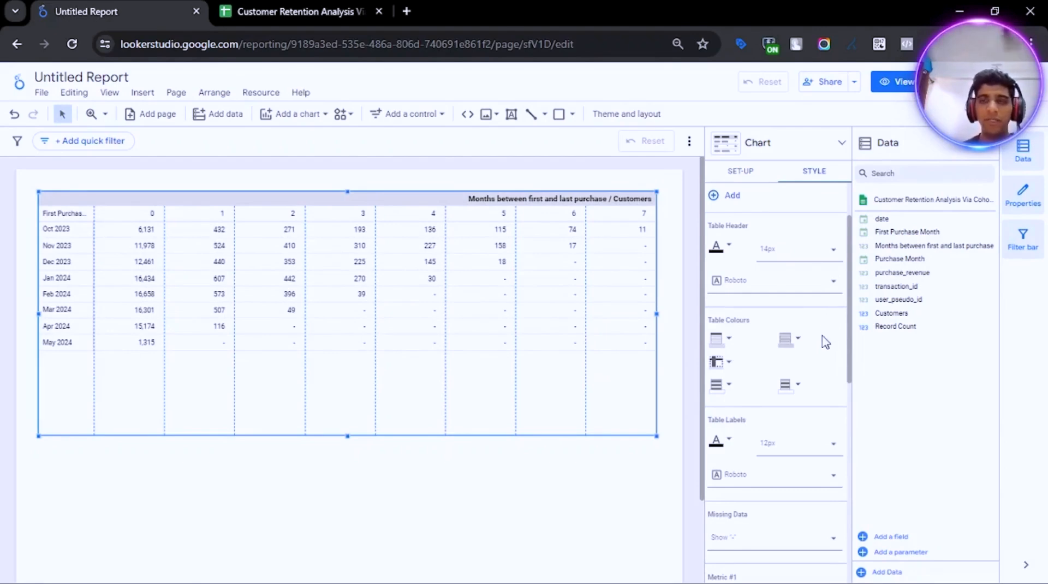
scroll(826, 340, down, 2)
scroll(828, 345, down, 5)
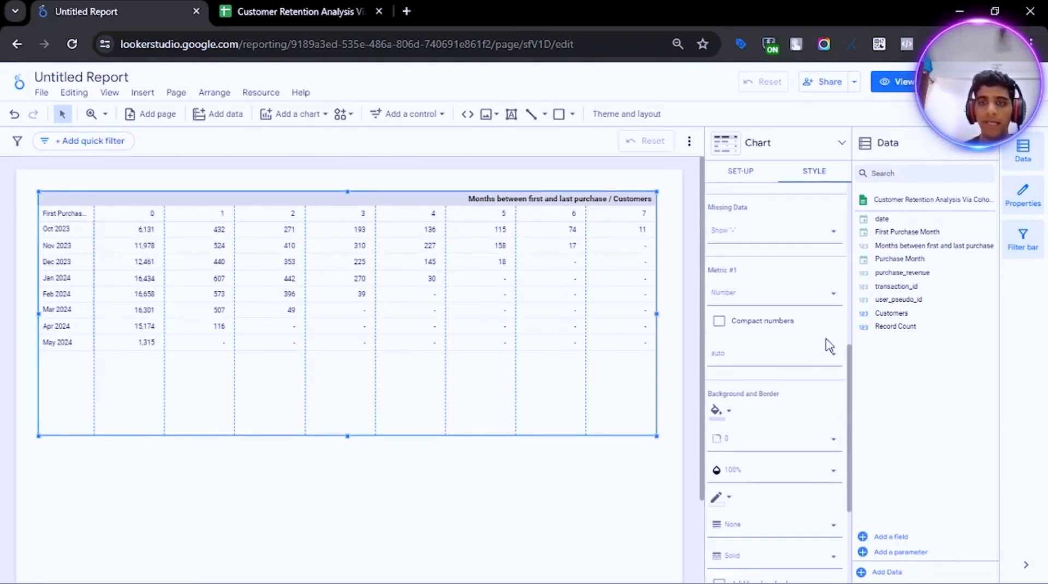
click(755, 303)
click(763, 360)
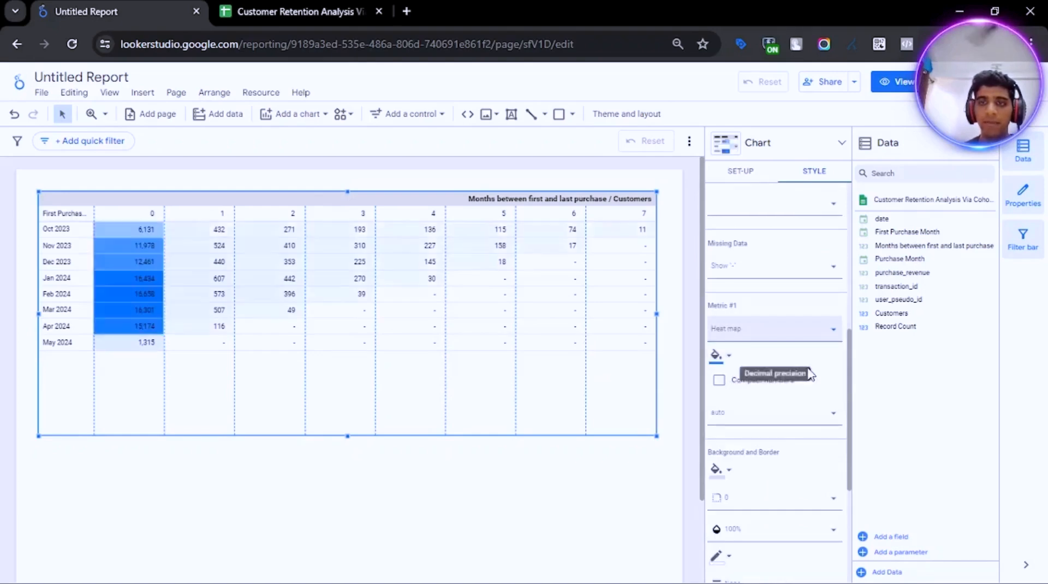
click(716, 355)
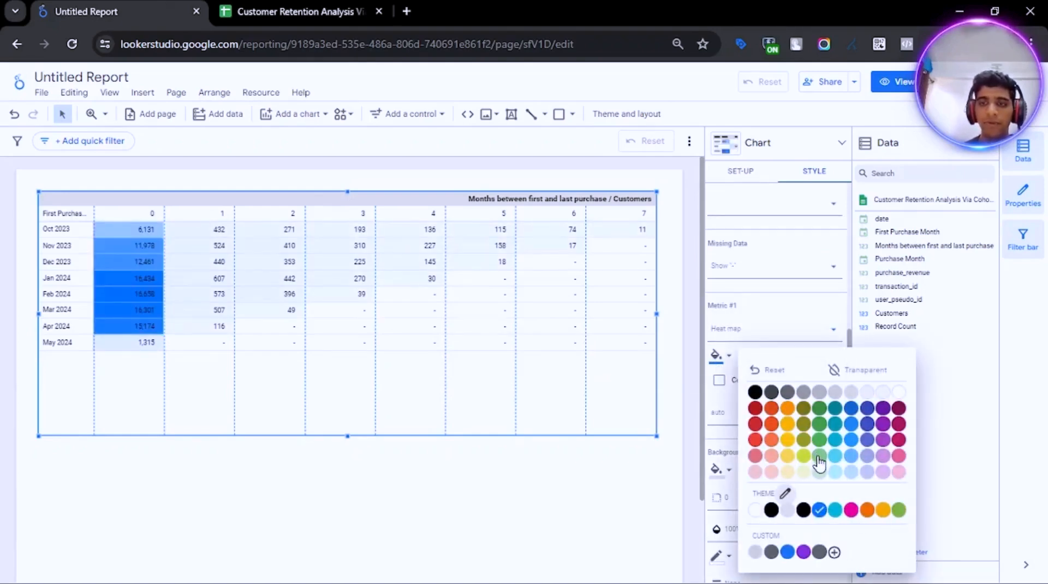
click(818, 457)
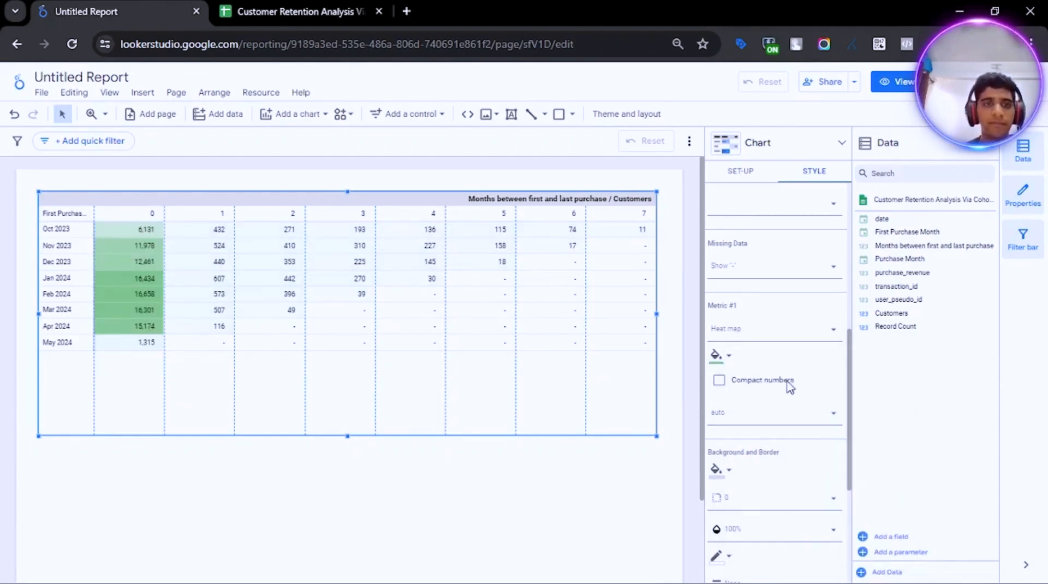
click(430, 470)
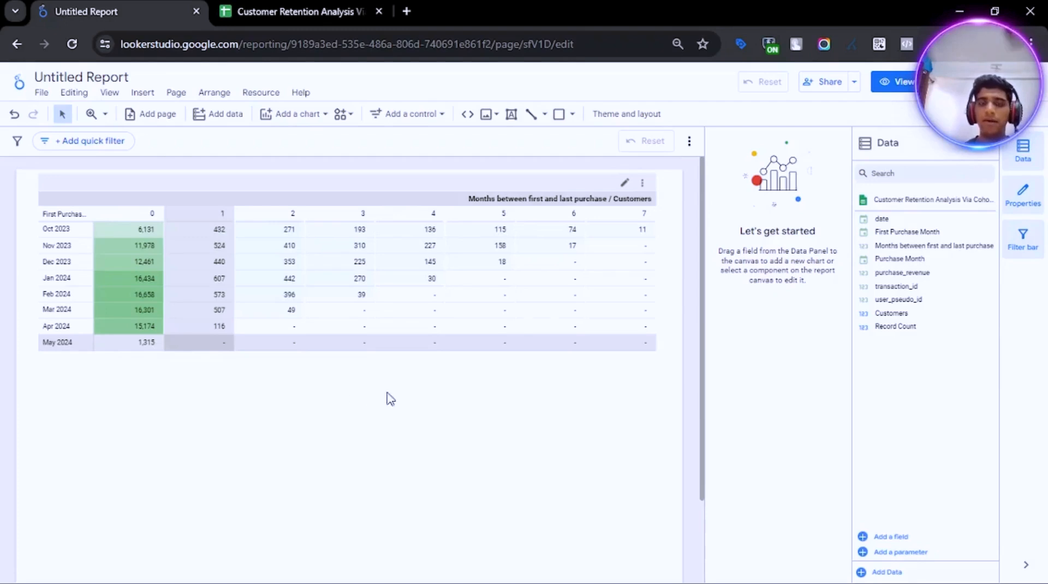
- Switch to the Customer Retention Analysis Via Cohorts spreadsheet in Google Sheets
click(472, 354)
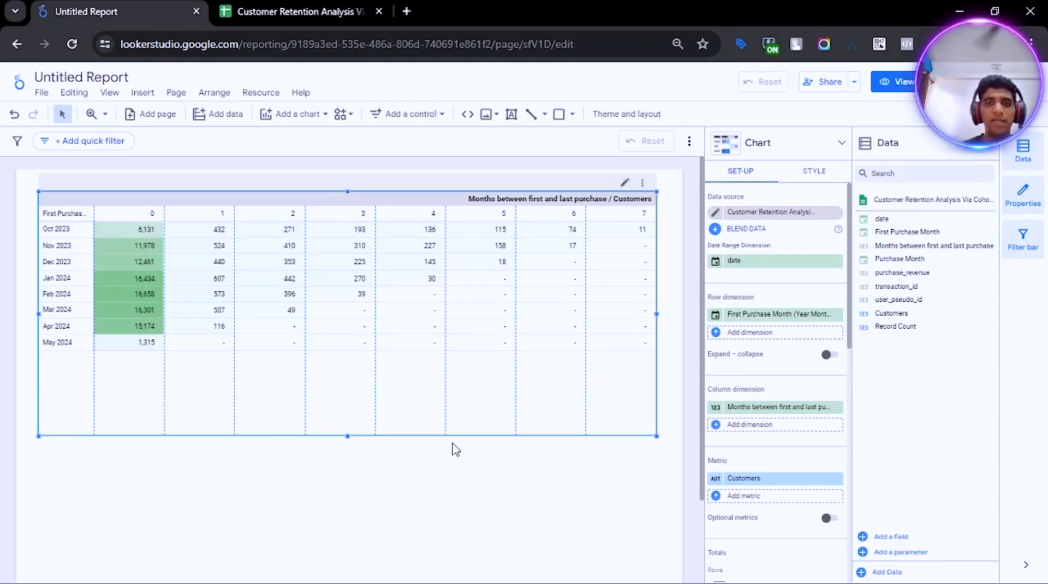
click(341, 295)
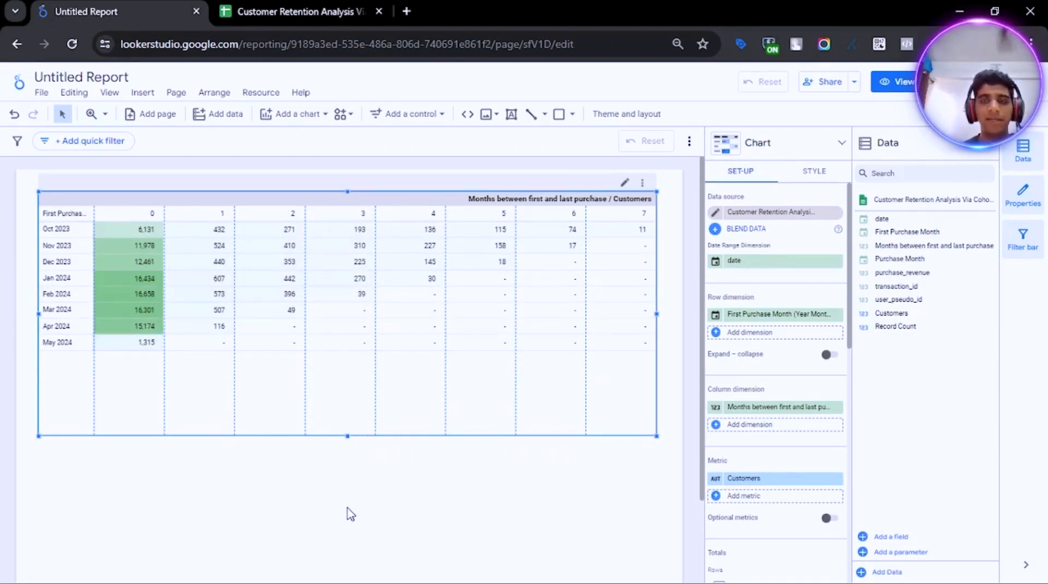
click(306, 11)
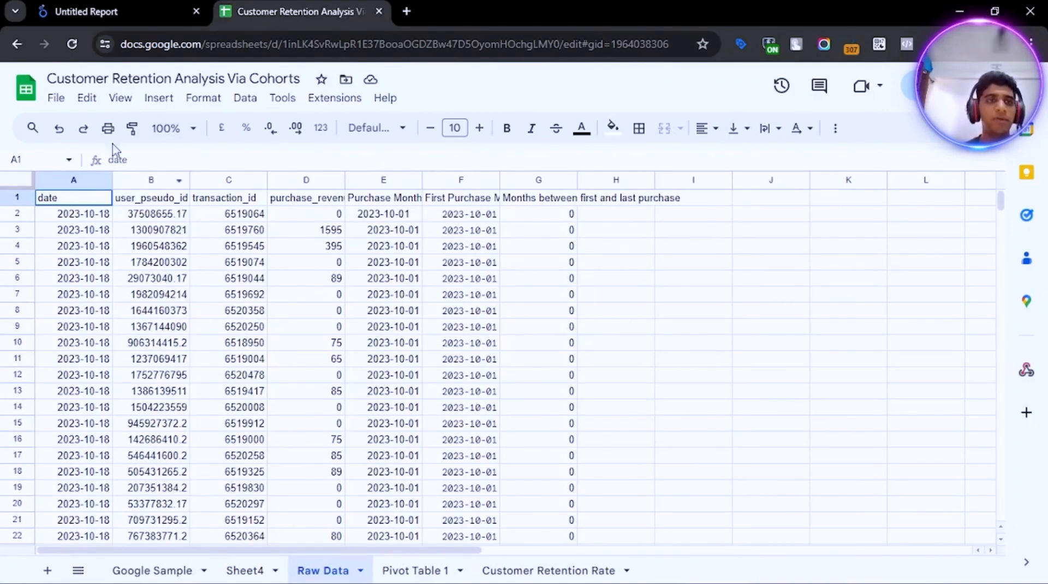
- Create a pivot table on a new sheet from the Raw Data range A1:G137138
click(161, 105)
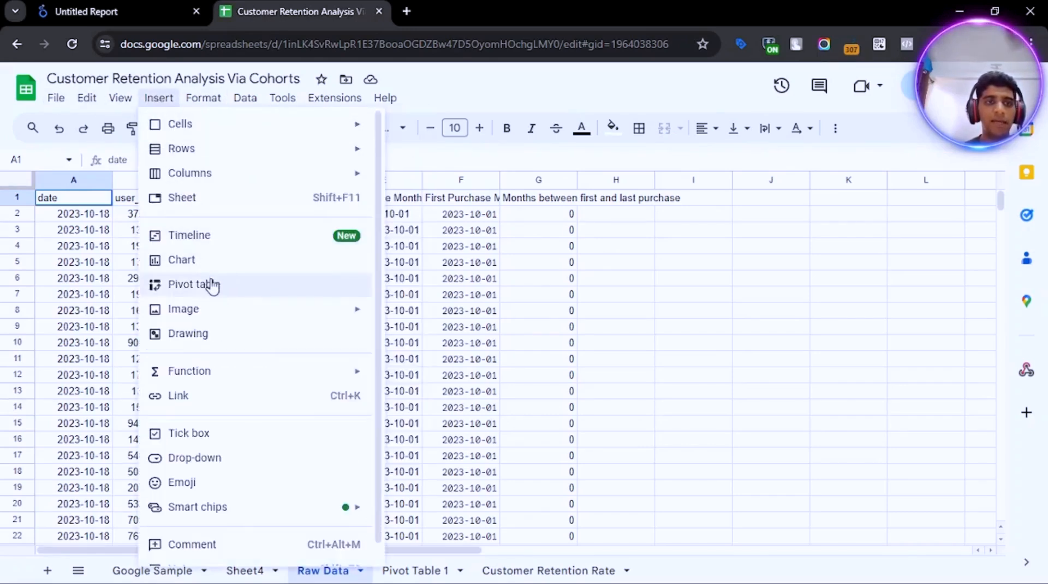
key(Escape)
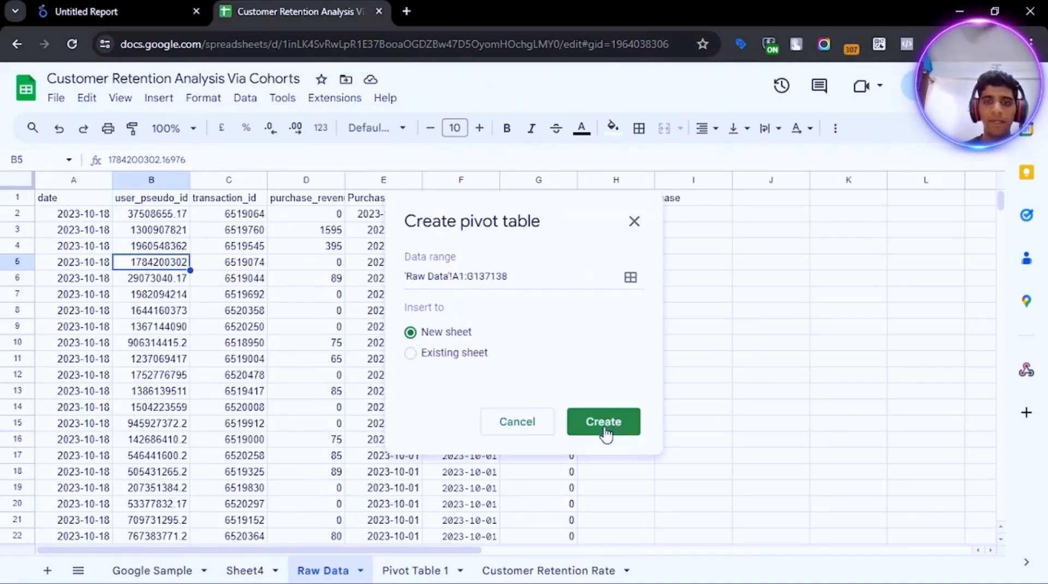
click(602, 425)
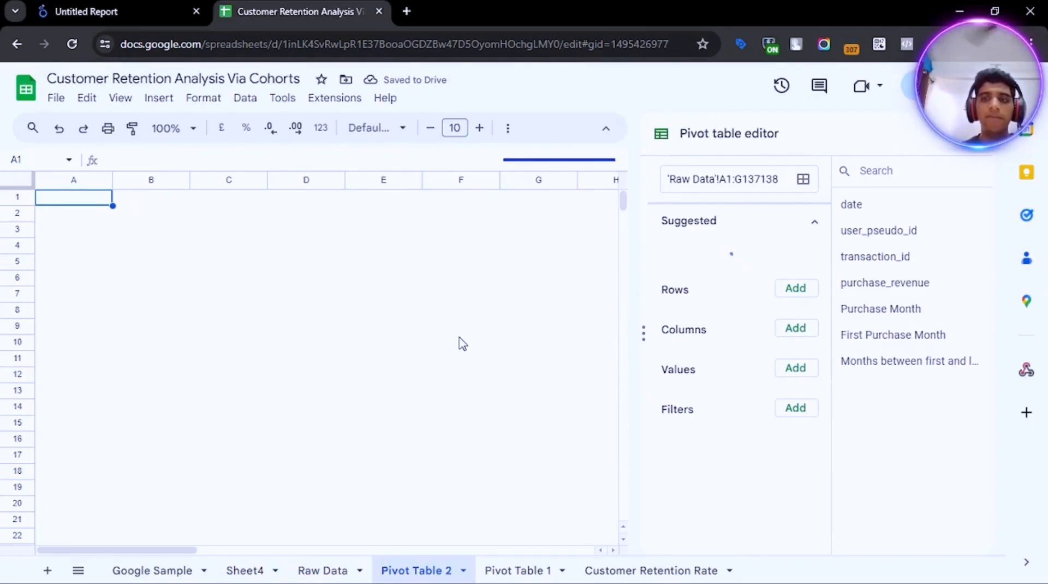
- Check the pivot setup in the Looker Studio report and add First Purchase Month as rows without totals to the new Google Sheets pivot table
click(119, 8)
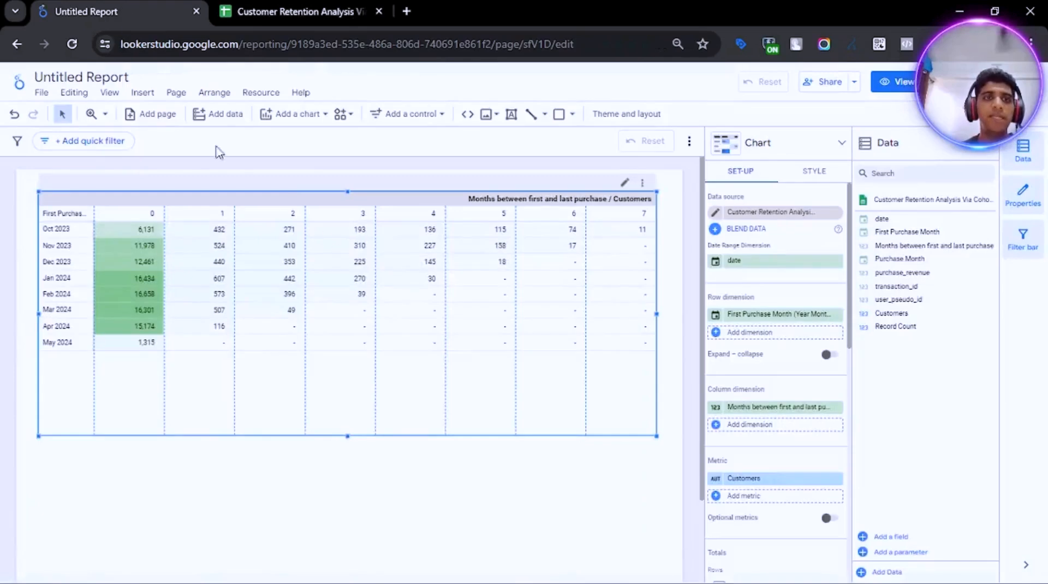
click(255, 9)
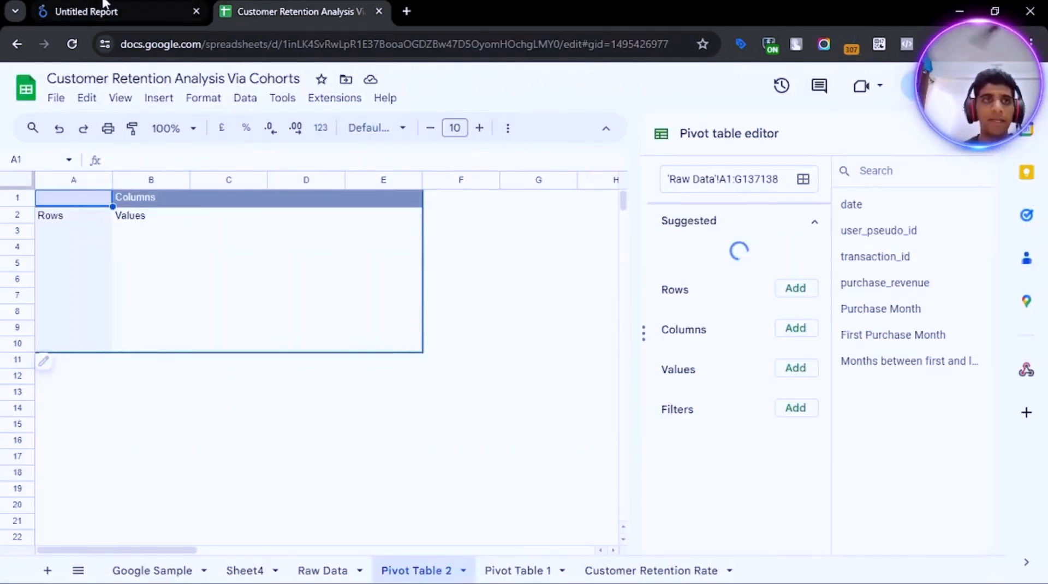
click(151, 12)
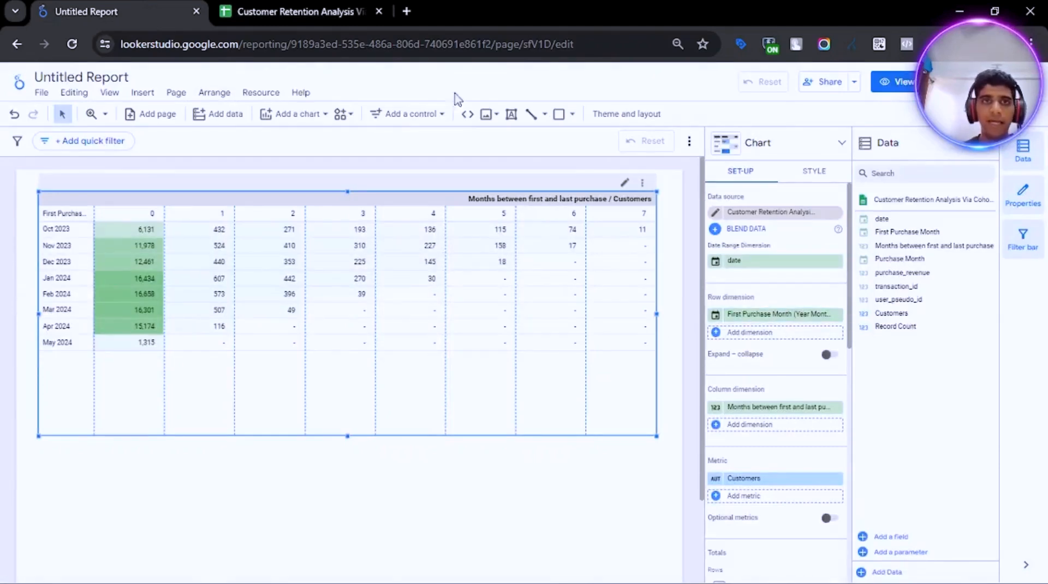
click(289, 14)
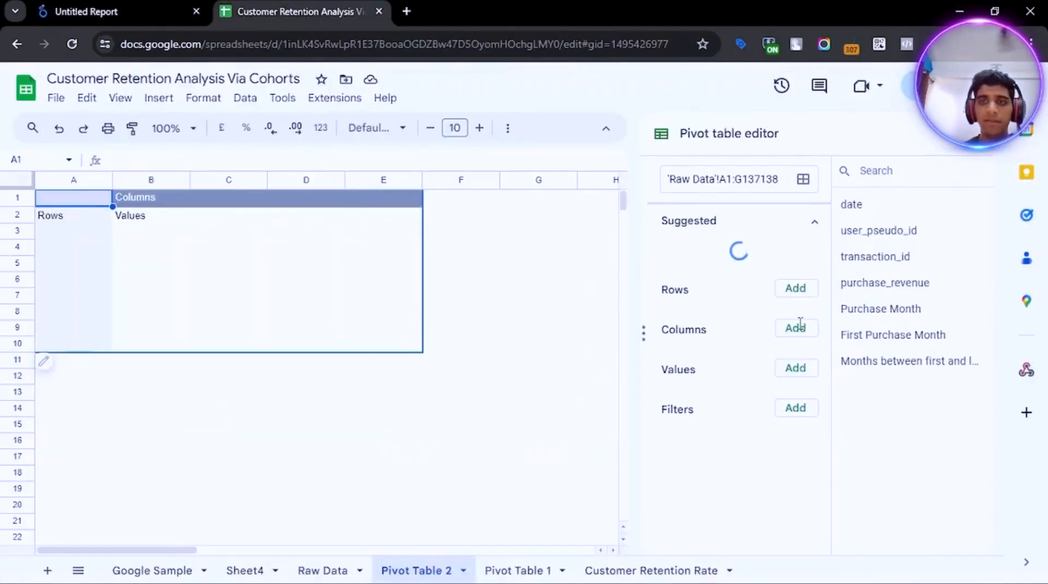
click(796, 258)
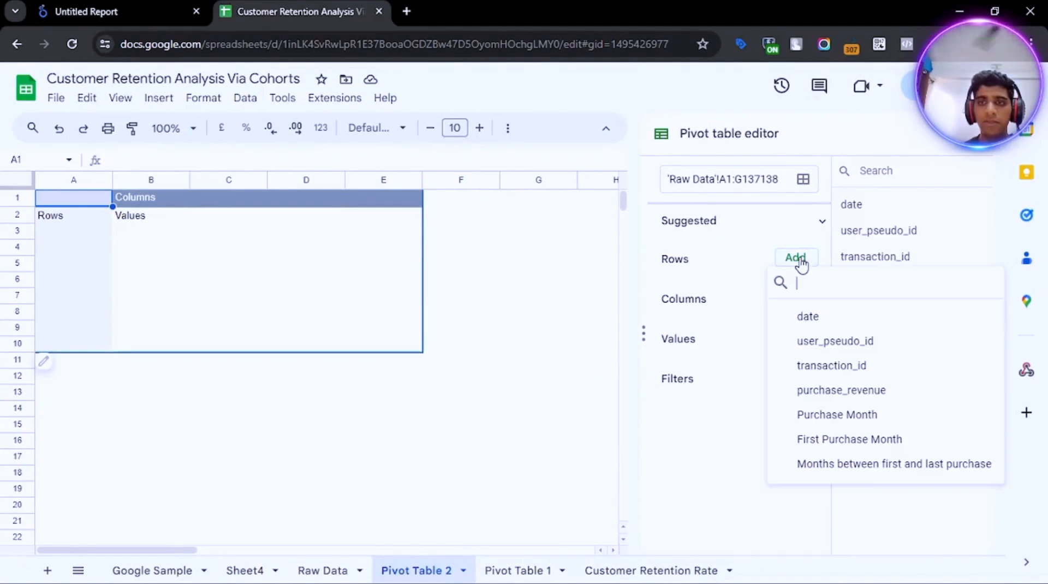
click(847, 439)
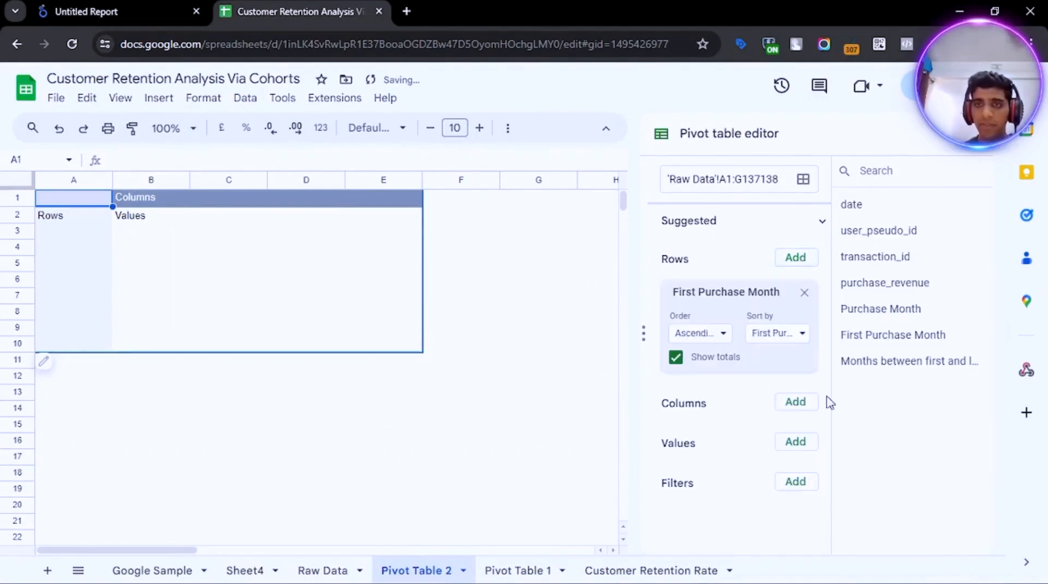
click(676, 358)
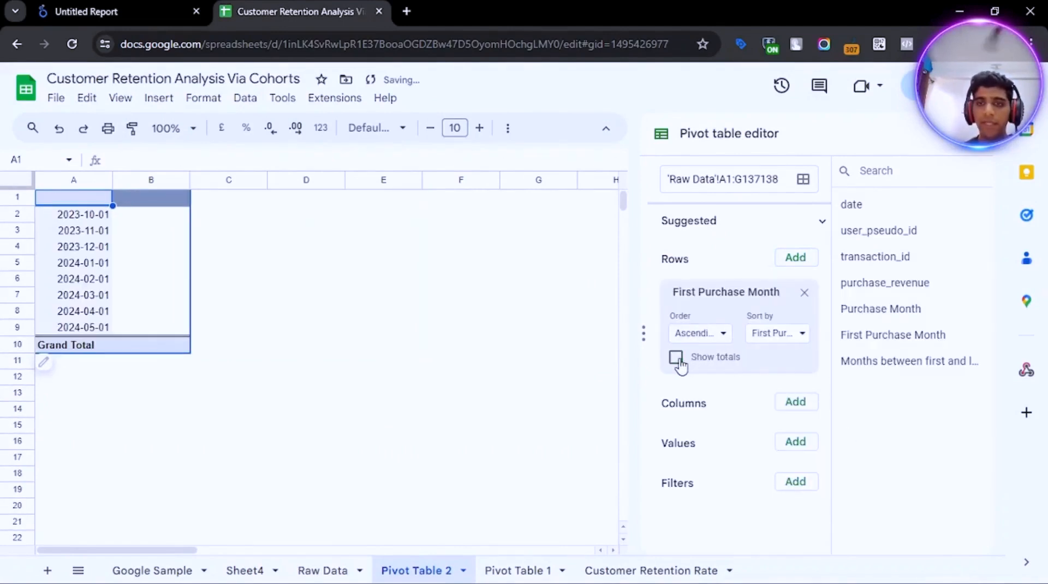
- Add Months between first and last purchase as the pivot table's columns, with totals hidden
click(798, 404)
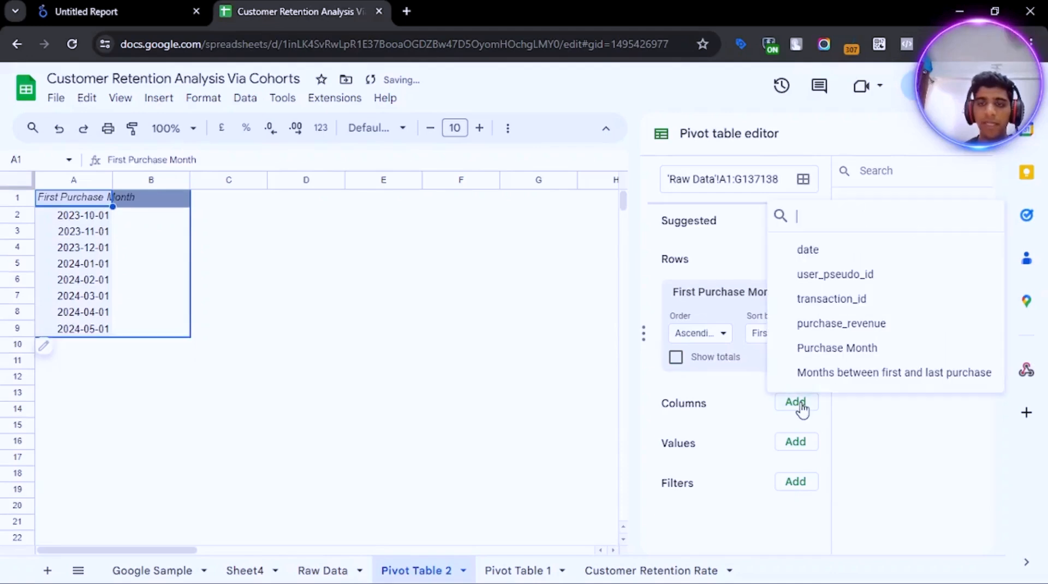
click(846, 374)
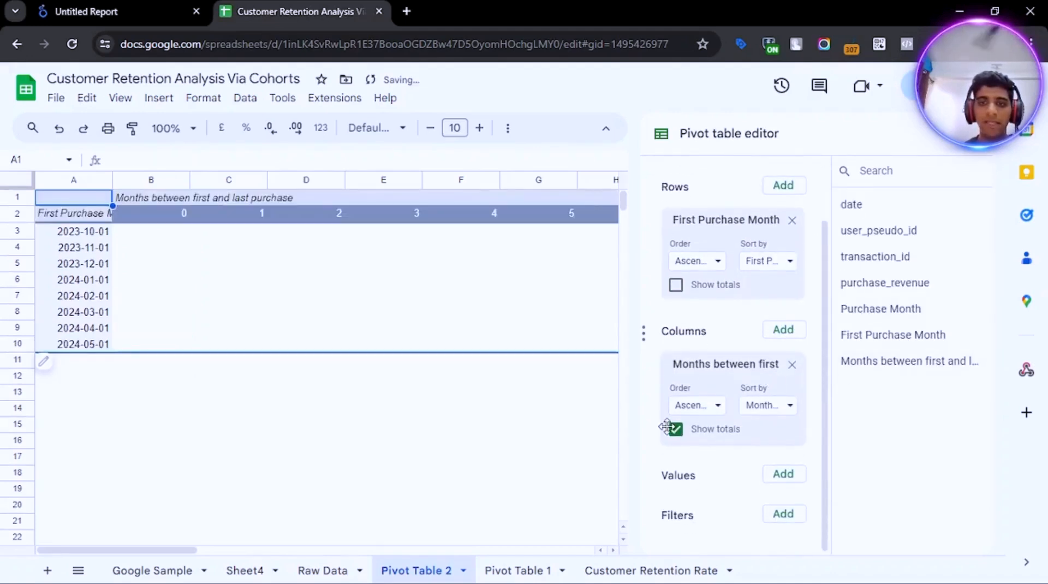
click(675, 430)
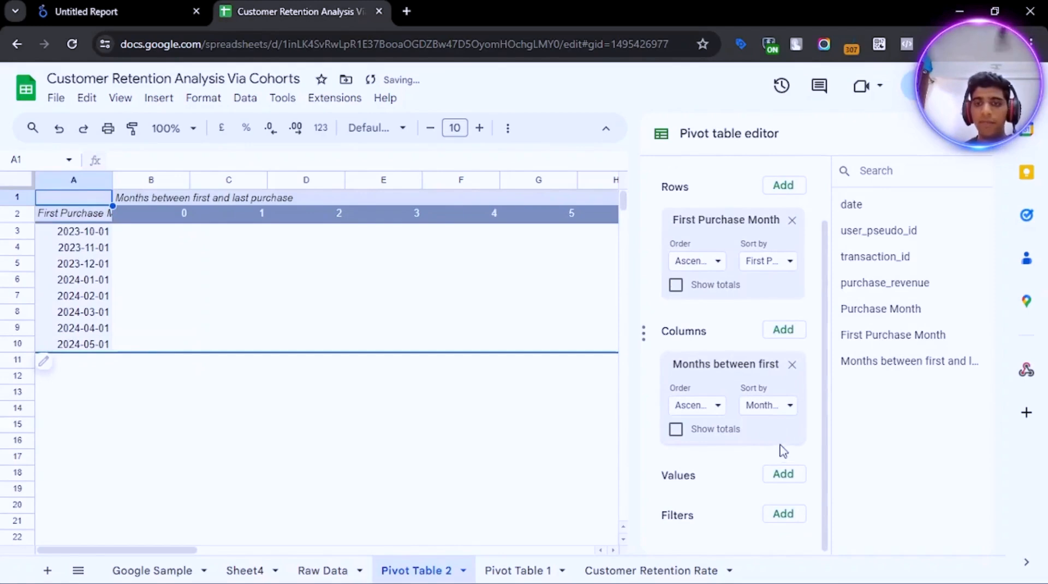
- Add user_pseudo_id to the pivot table's values, summarised by COUNTUNIQUE
click(783, 474)
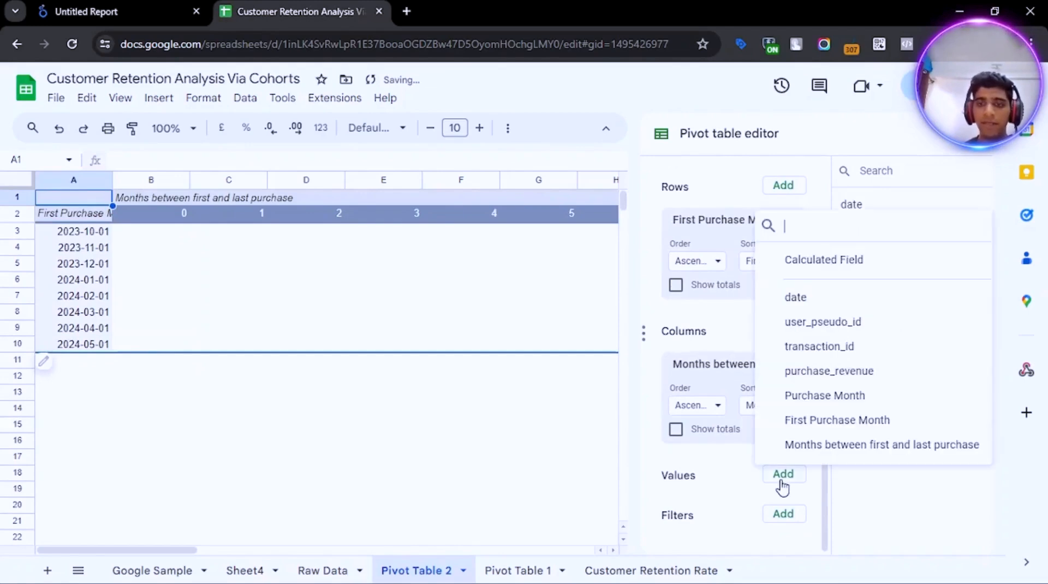
click(827, 323)
scroll(800, 402, down, 2)
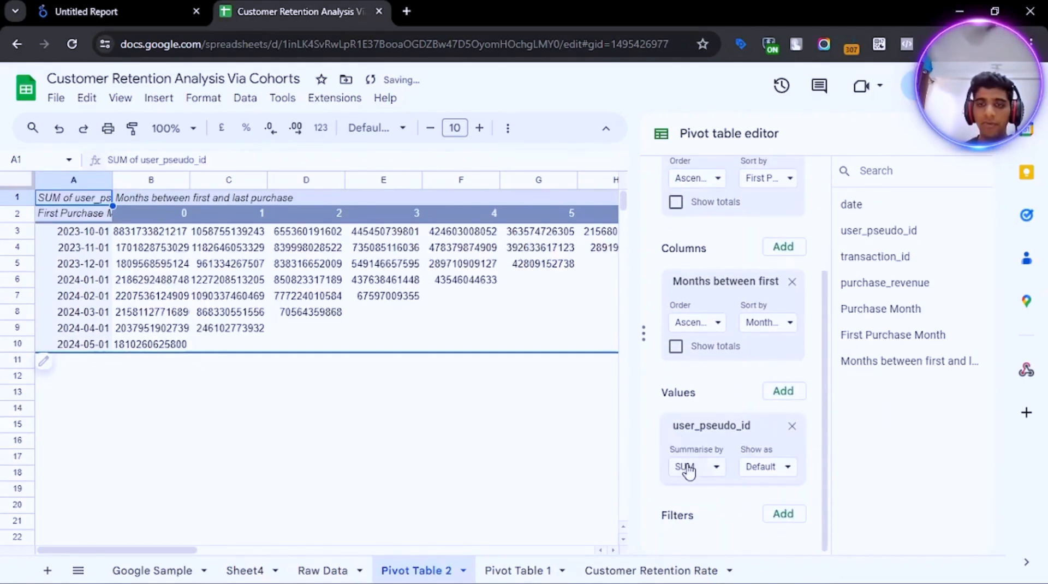
click(687, 467)
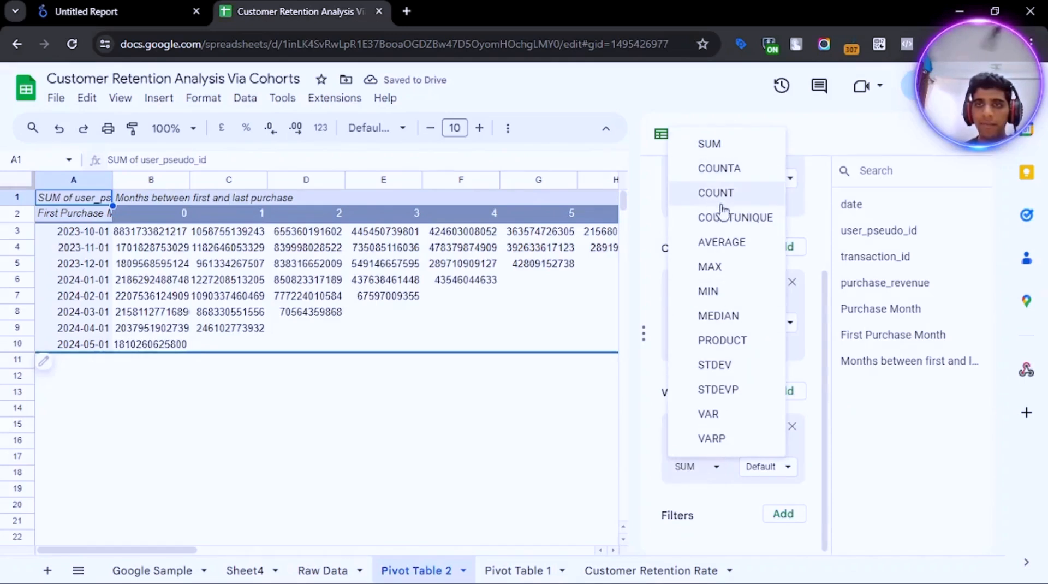
click(729, 218)
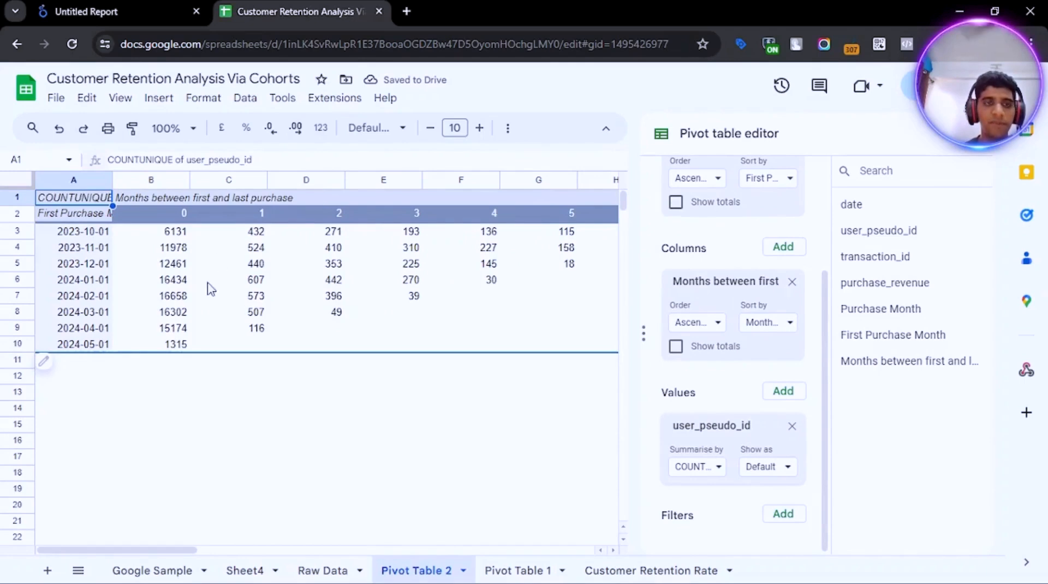
- Compare the pivot table's Month 0 and Month 1 counts for the 2023-10-01 cohort with the Looker Studio report
click(183, 238)
click(257, 238)
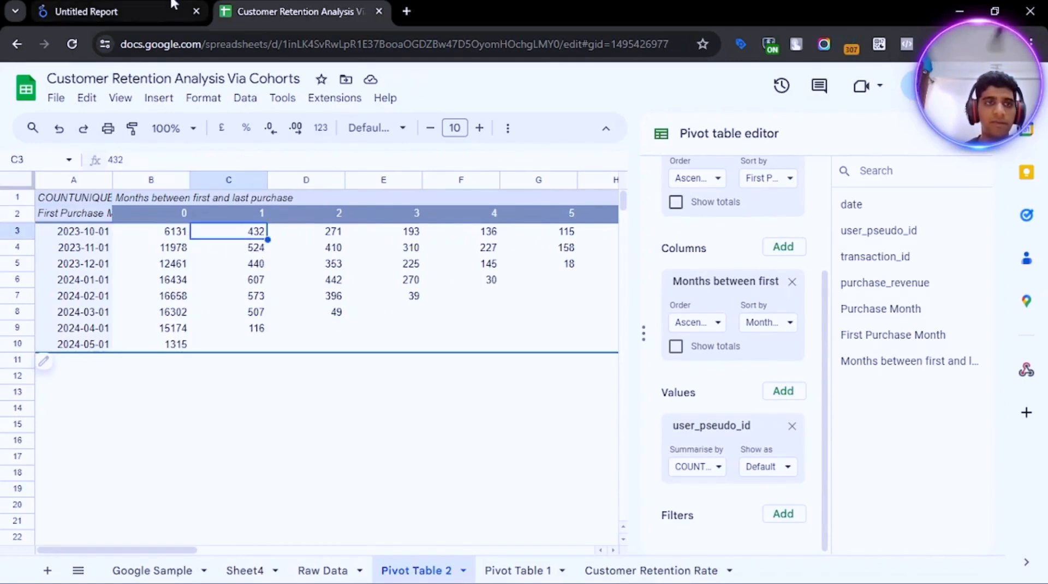
key(ctrl+Tab)
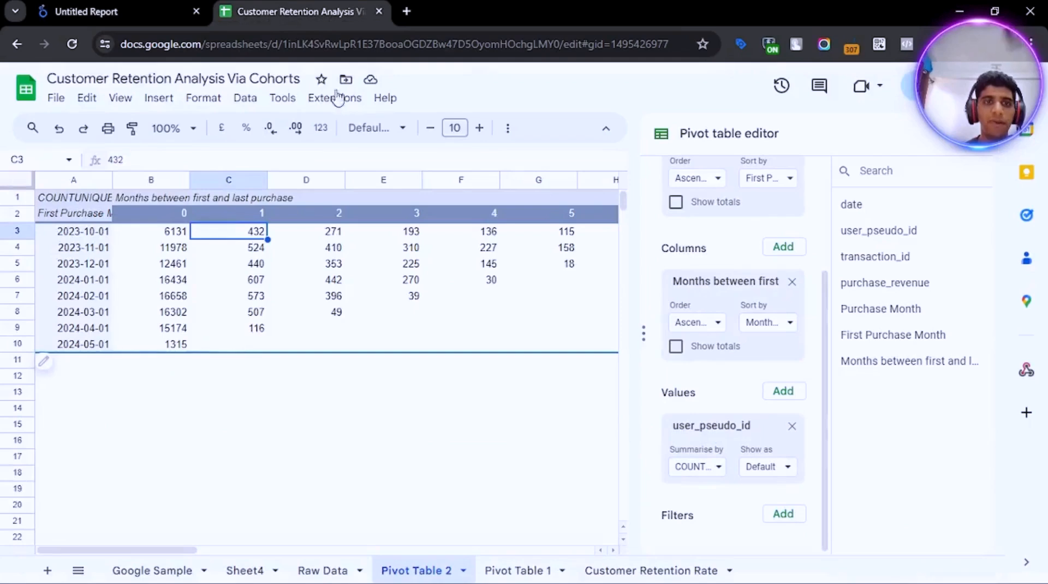
click(280, 10)
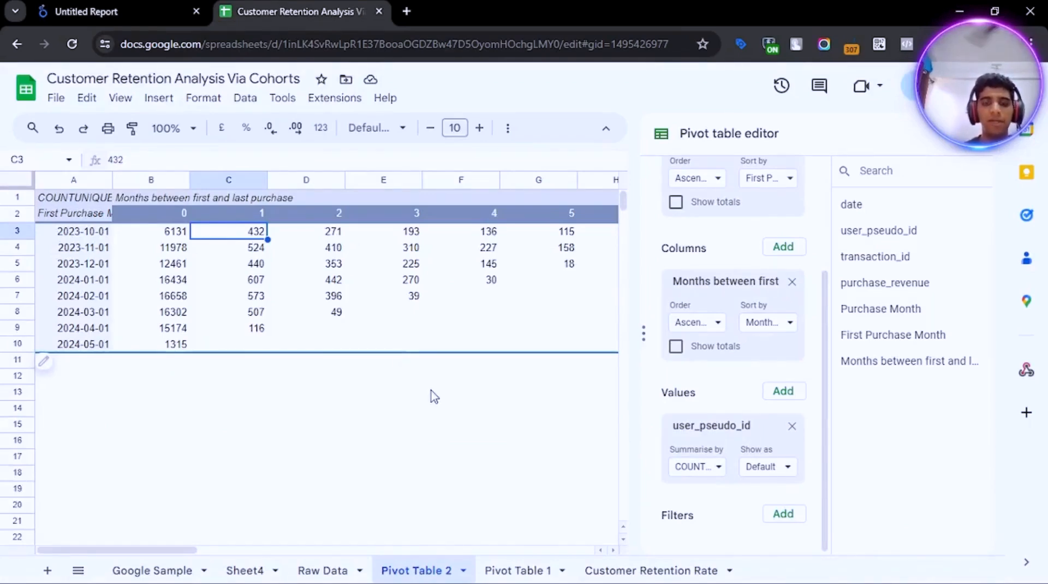
- Add a new blank sheet after Pivot Table 2 and open it
click(48, 569)
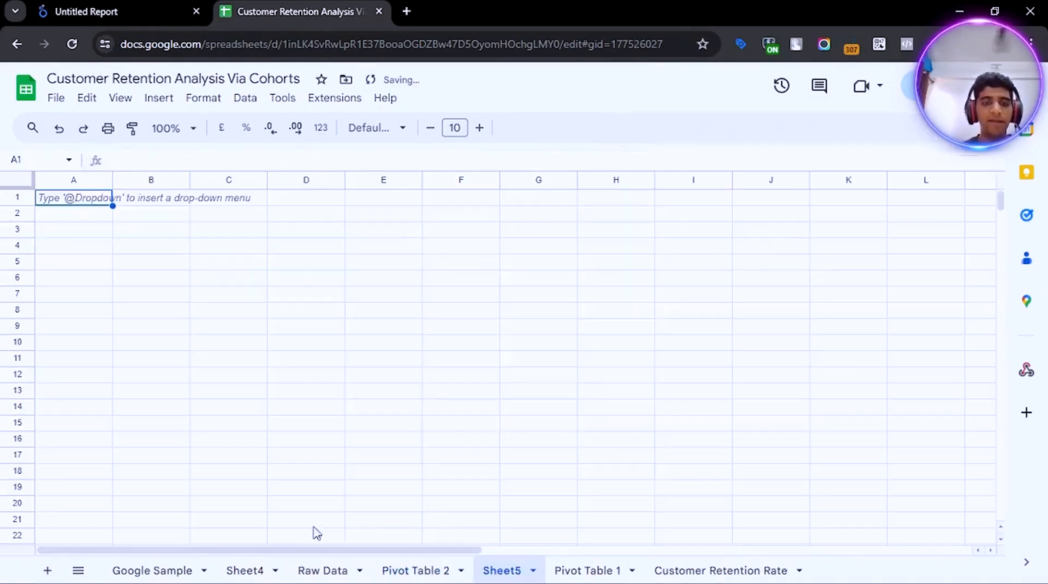
click(433, 565)
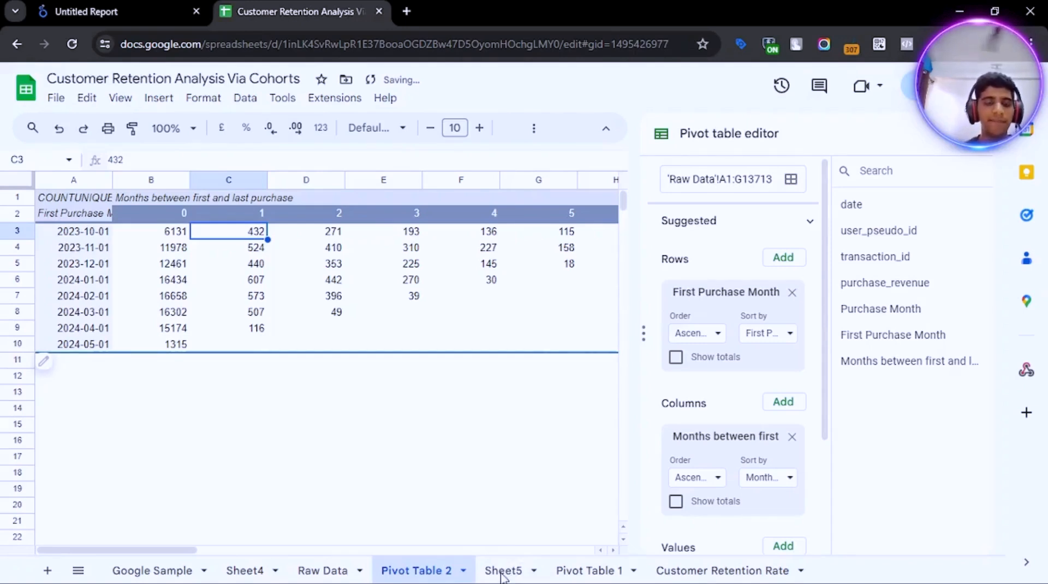
click(502, 571)
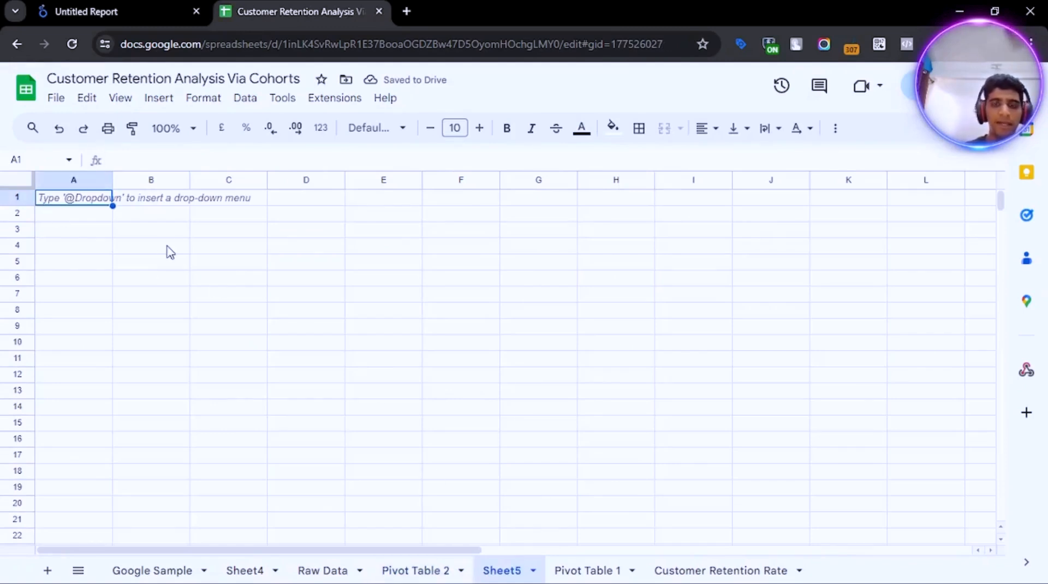
- List the unique cohort months from A2 of the new sheet with =UNIQUE('Pivot Table 2'!A3:A)
key(Down)
text(=UNi)
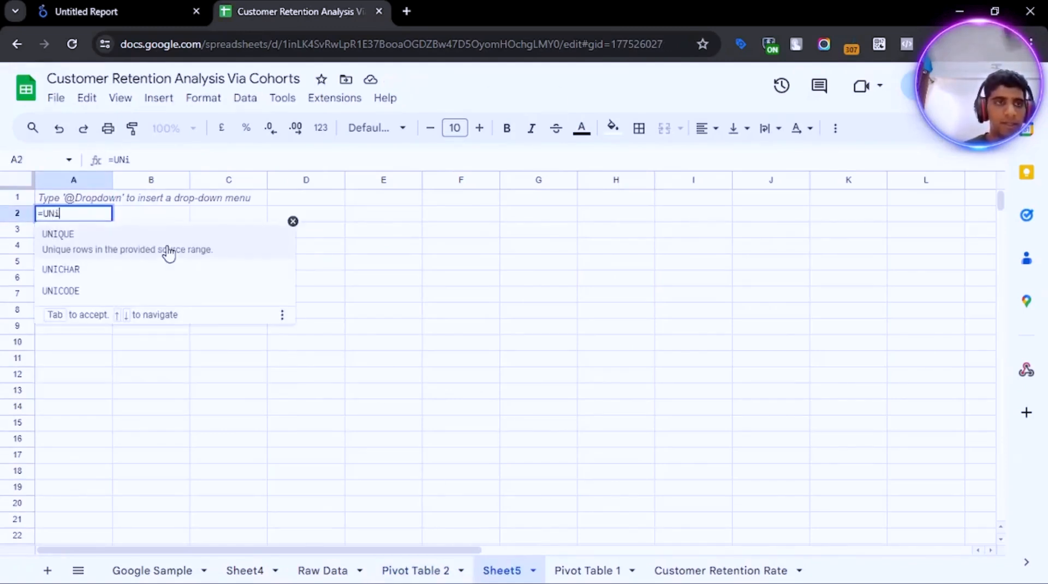
click(168, 250)
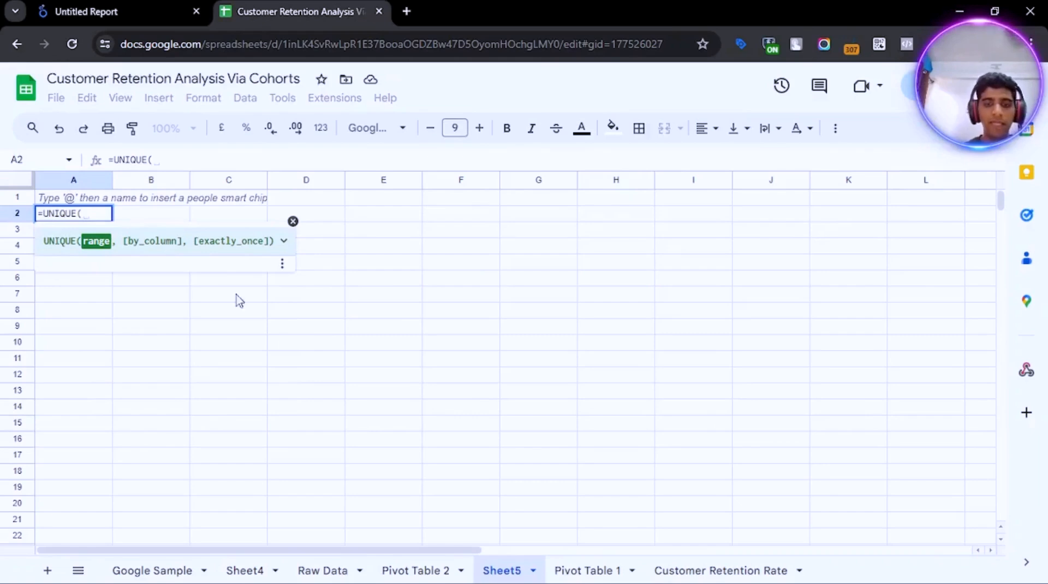
click(413, 570)
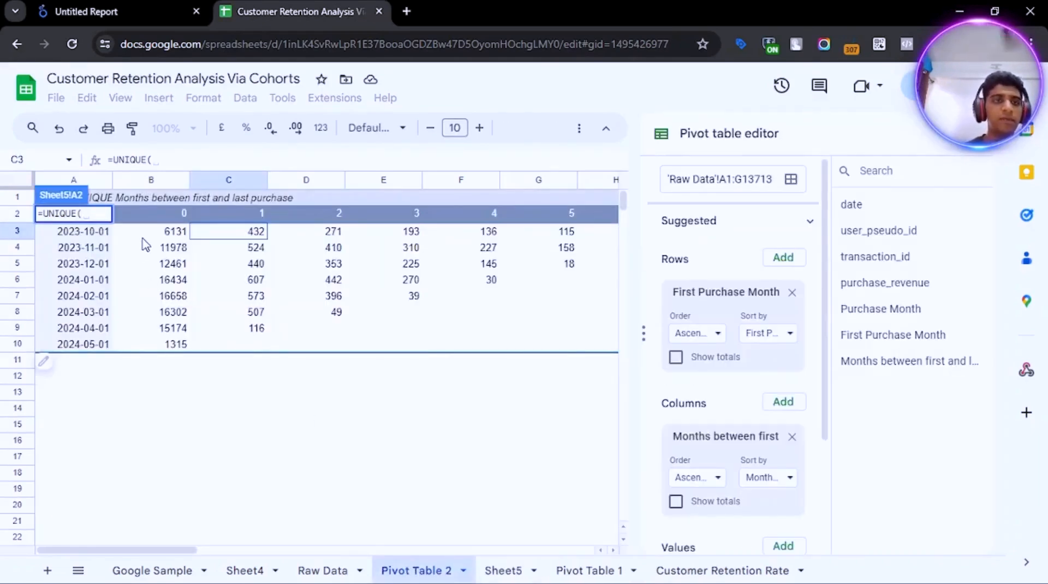
click(99, 234)
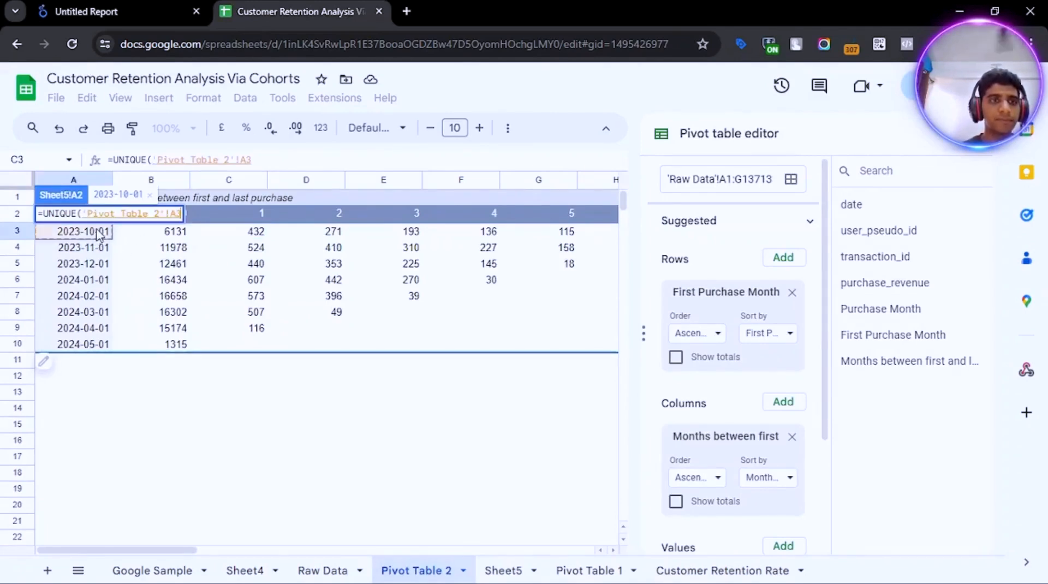
key(BackSpace)
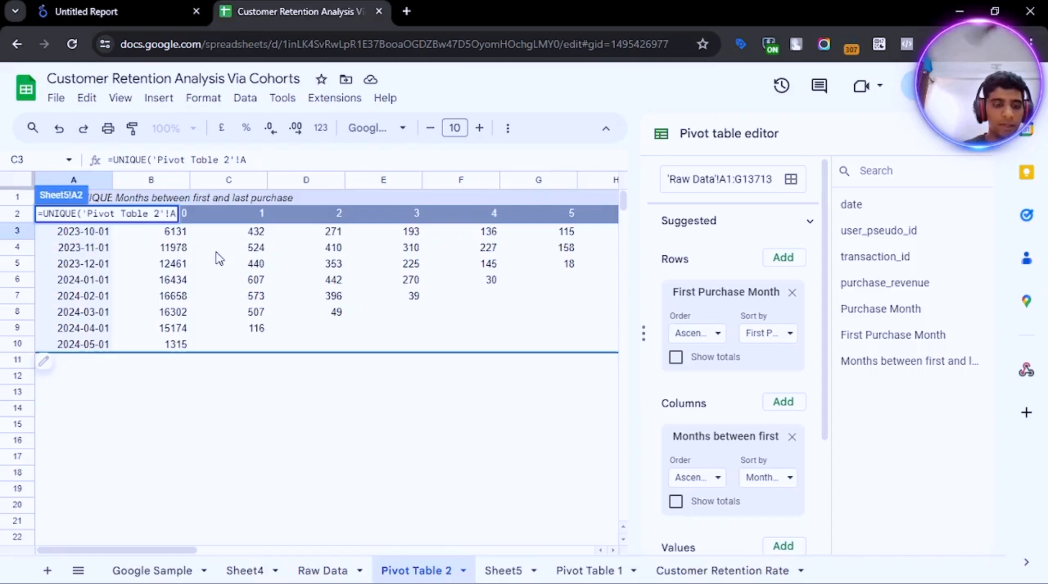
text(#)
key(BackSpace)
text(3:A)
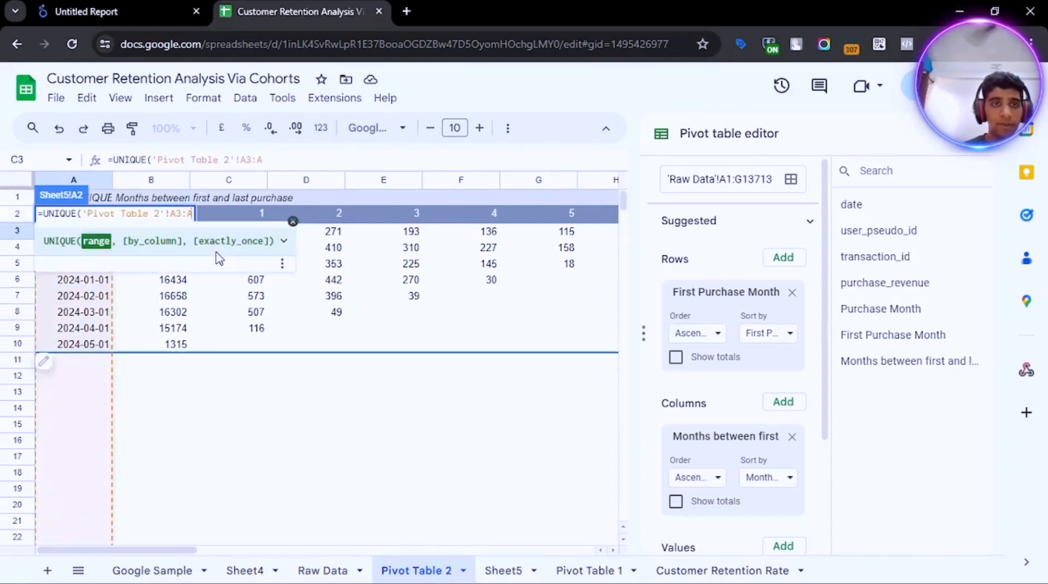
key(Return)
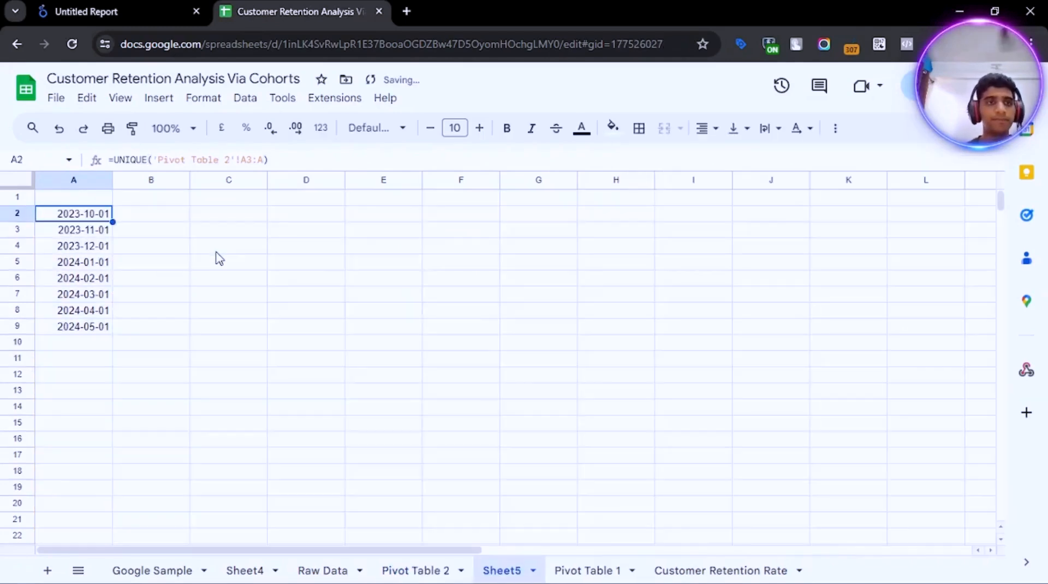
- Enter the header First Purchase Month in A1 and widen column A to fit it
key(Up)
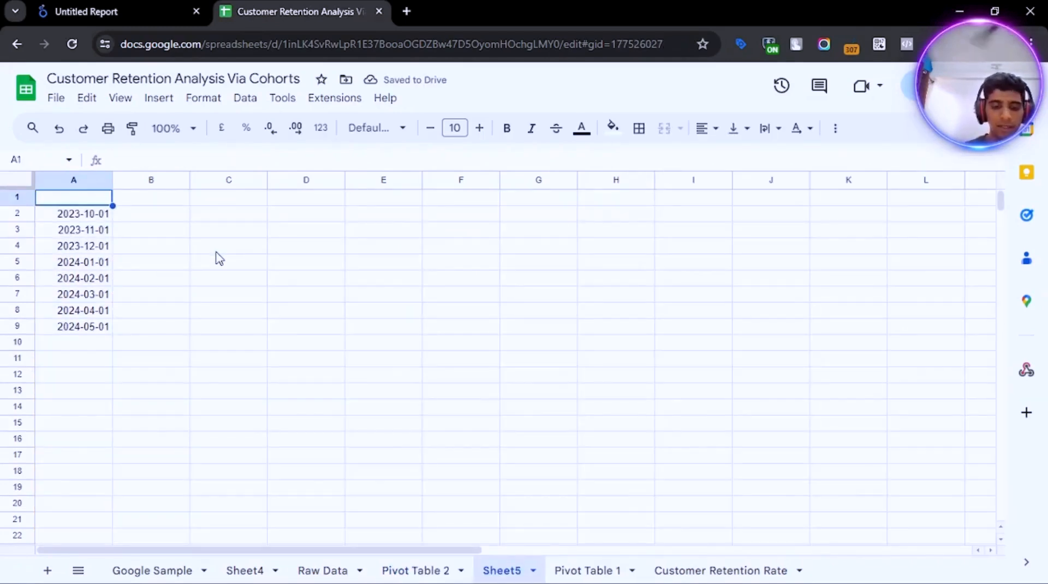
text(First Purc)
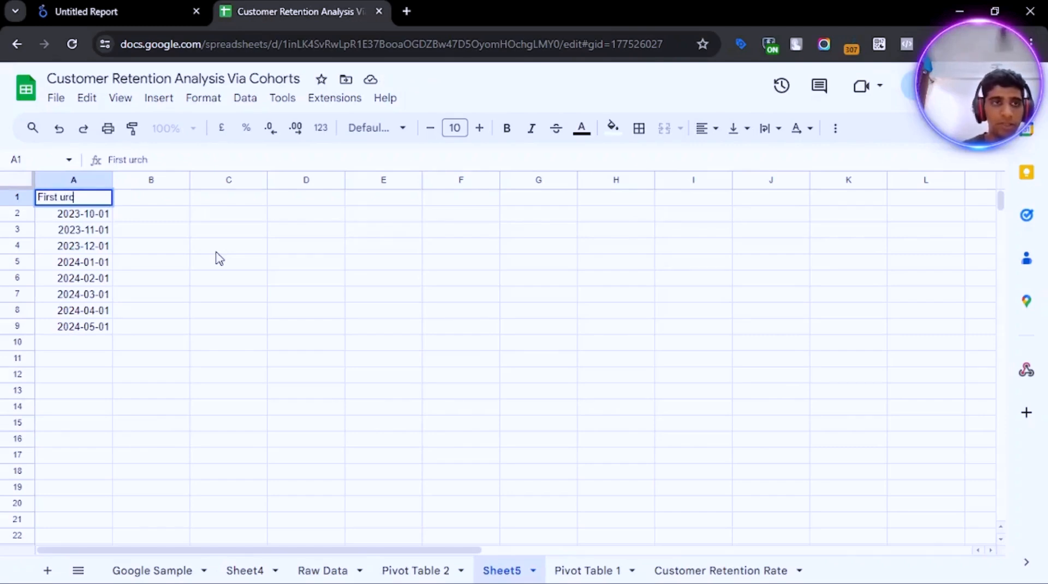
text(hase Month)
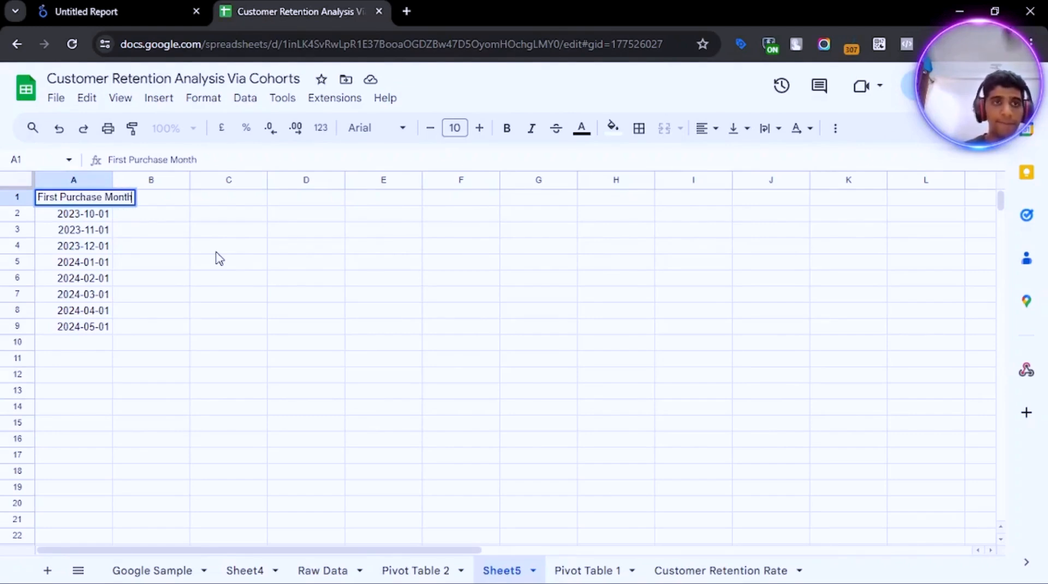
key(Tab)
drag(112, 181, 158, 180)
click(204, 220)
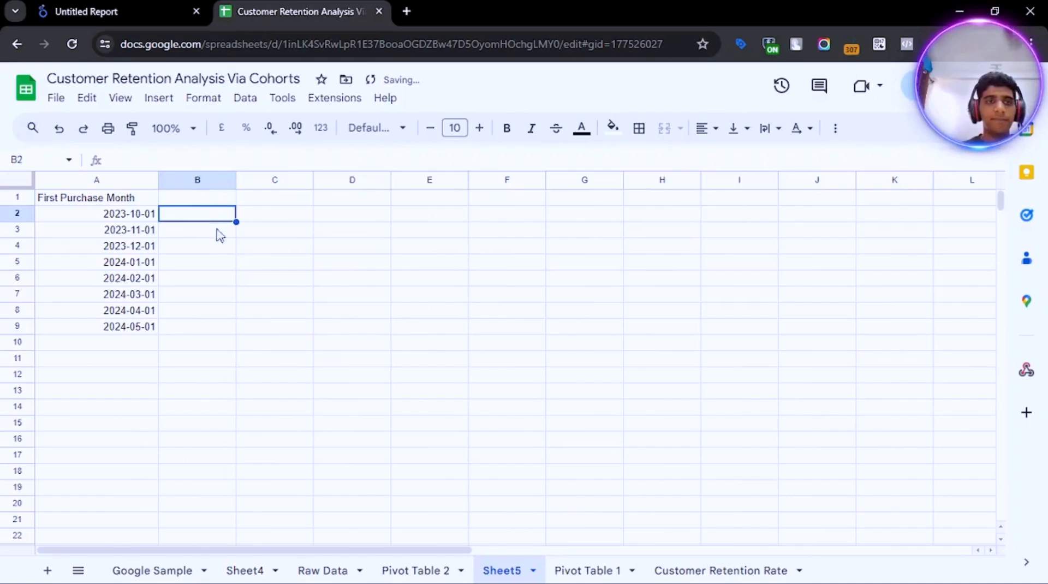
- Enter the headers Month 0 in B1 and Month 1 in C1
key(Up)
text(Month 0)
key(Return)
key(Up)
key(Right)
text(Month 1)
key(Return)
- Extend the month headers from B1:C1 across row 1 through Month 17, and return to cell B2
key(Up)
key(Left)
key(shift+Right)
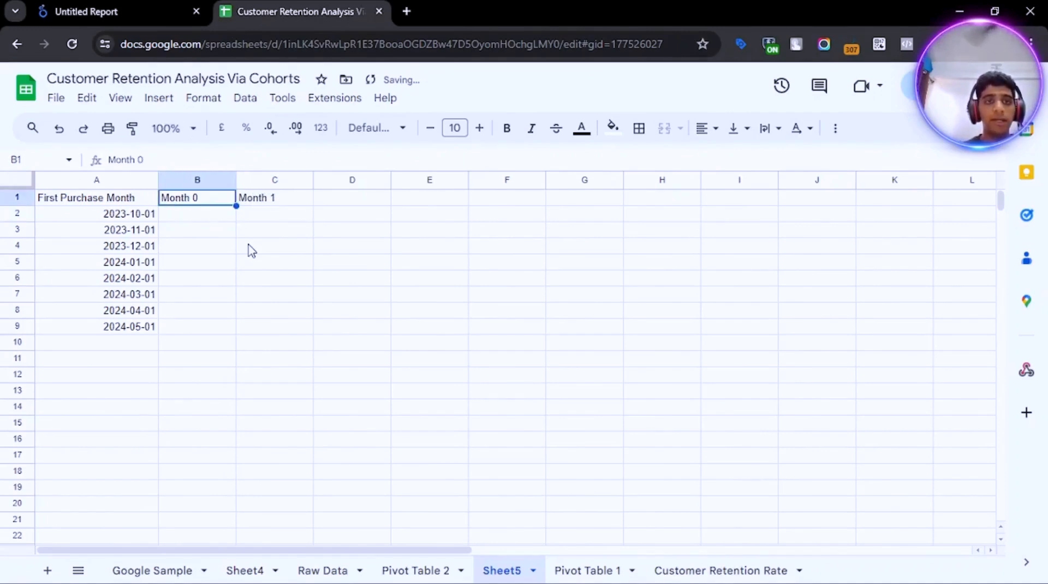
drag(313, 206, 950, 210)
click(889, 217)
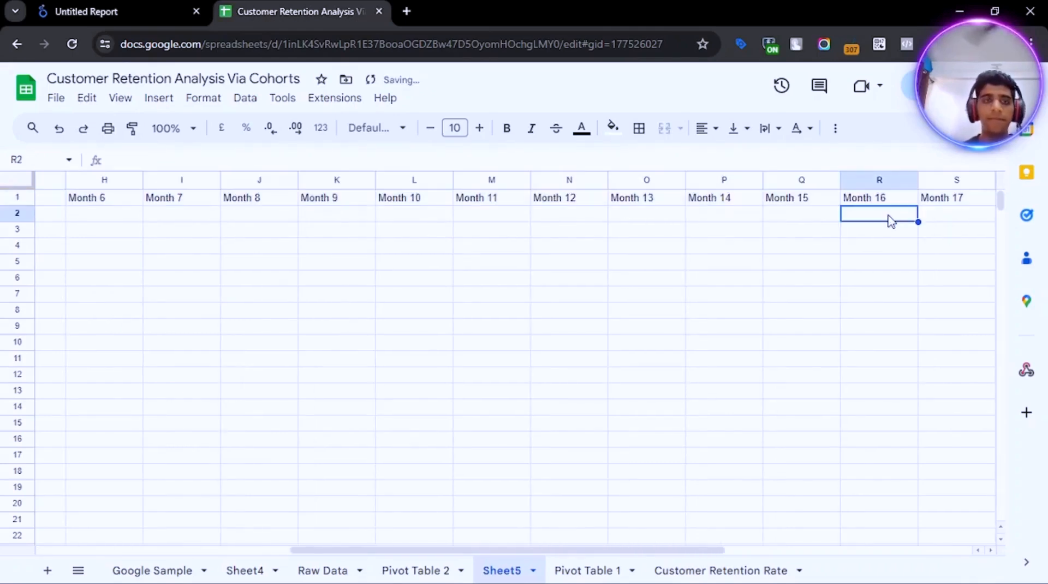
key(Left)
key(ctrl+Left)
key(Right)
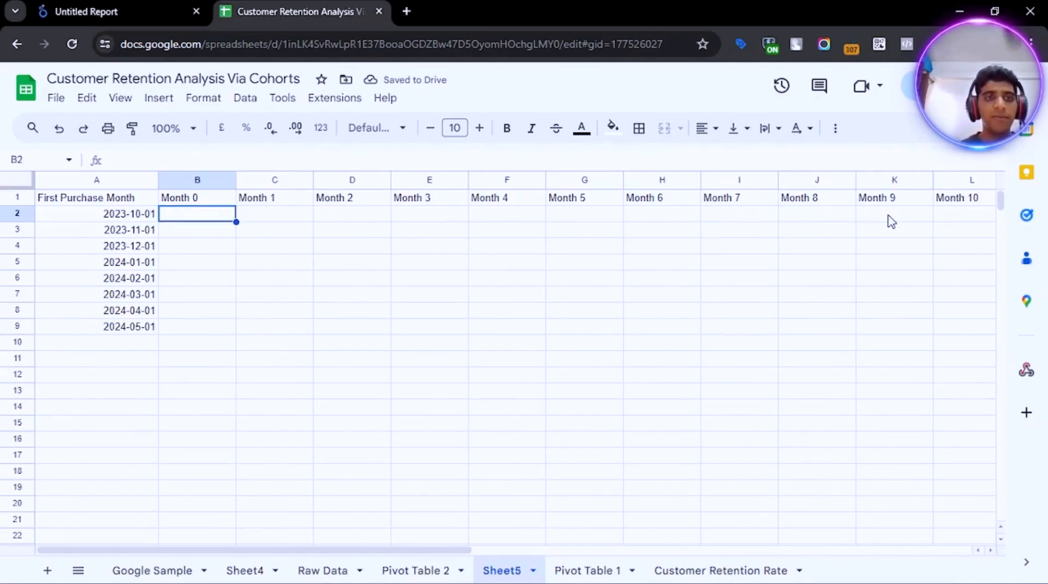
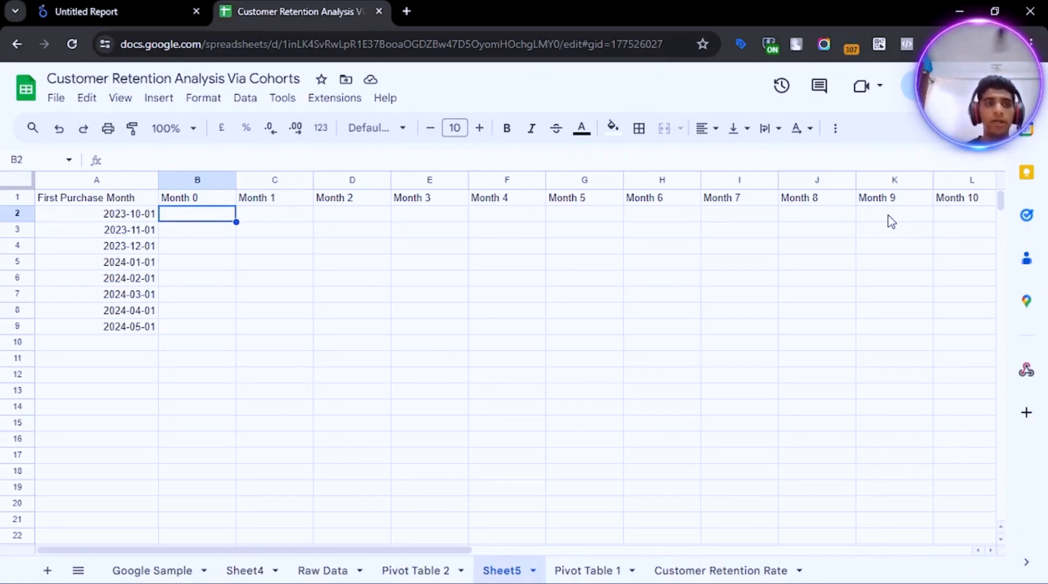
- Check the first cohort in the Looker Studio report and enter 100% as its Month 0 retention in B2 of the sheet
click(119, 12)
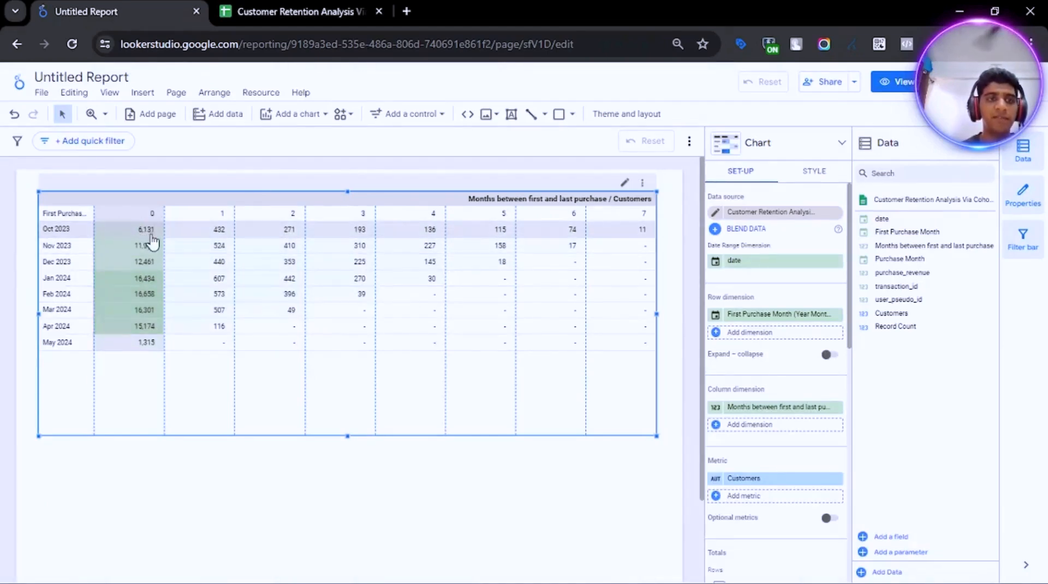
click(271, 12)
text(100)
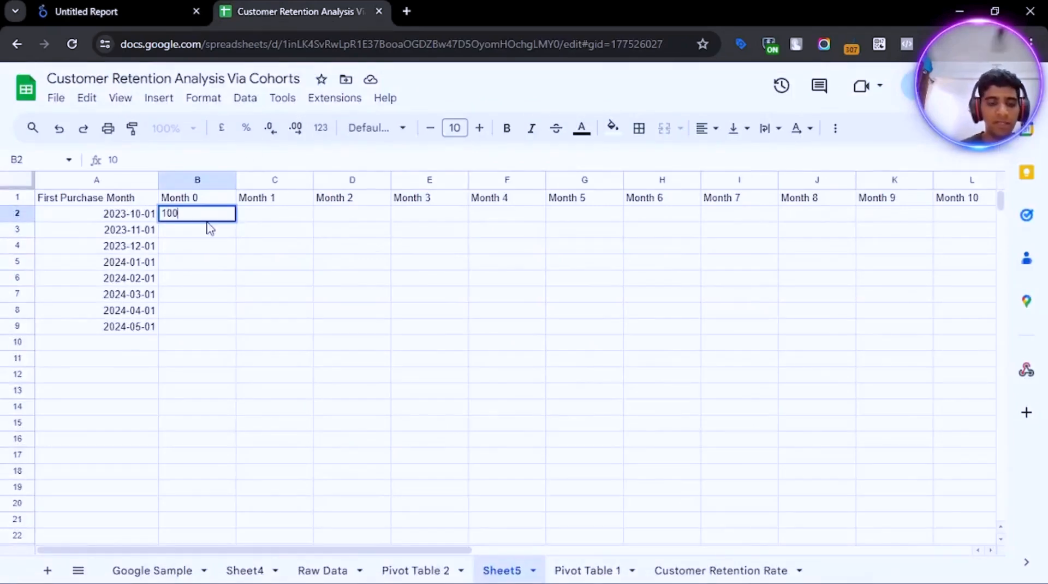
text(%)
key(Return)
click(206, 219)
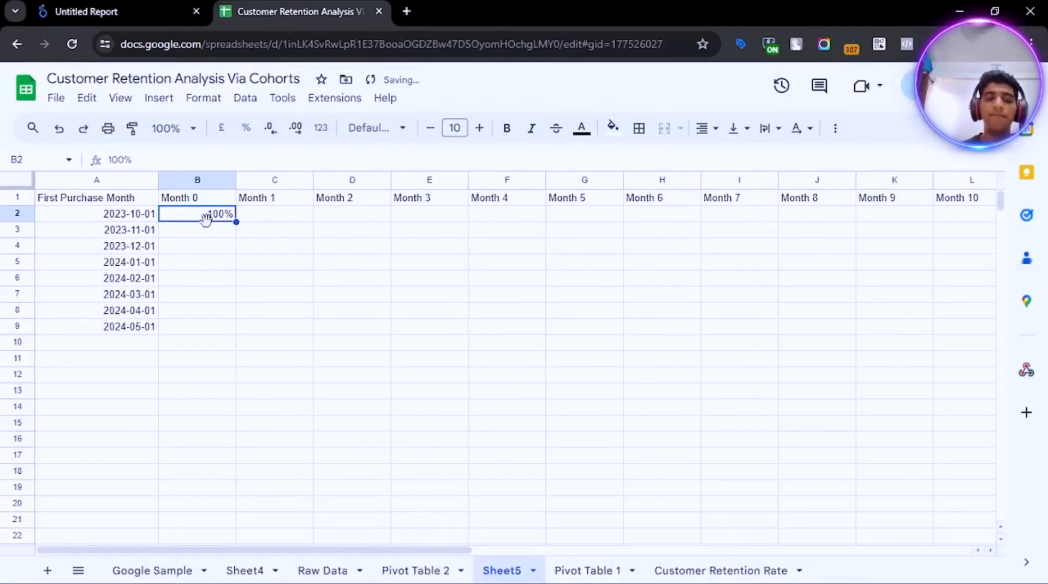
- Check the October 2023 cohort in the Looker Studio report, calculate its Month 1 retention in C2 as =432/6131, and format it as a percentage
key(Right)
click(115, 9)
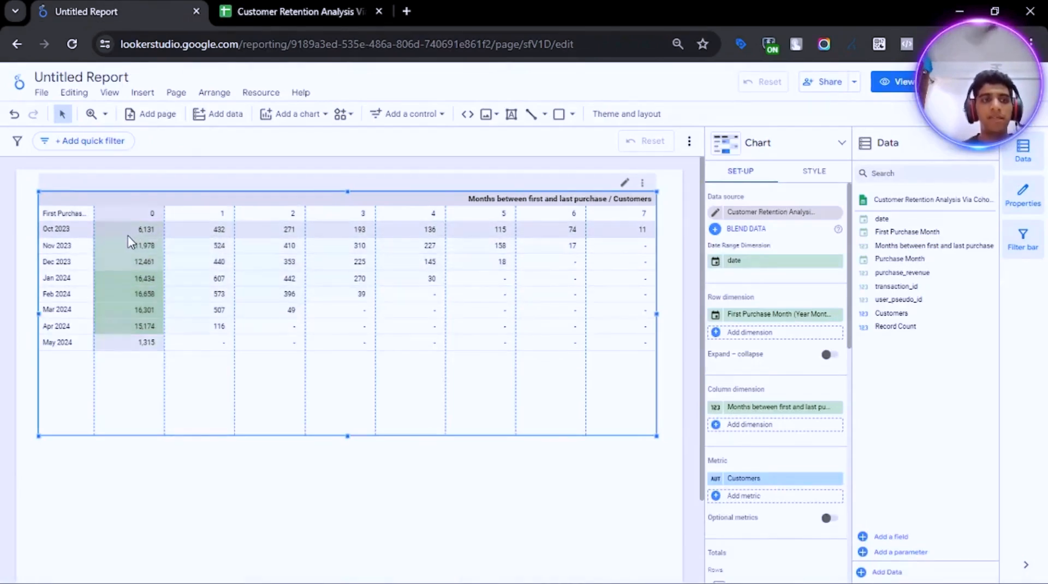
click(284, 11)
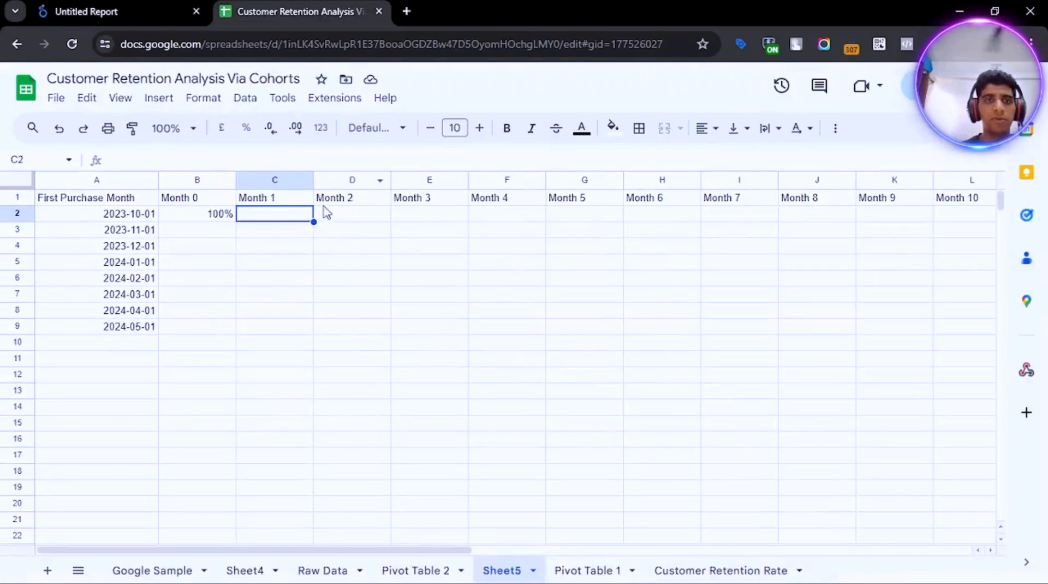
text(=)
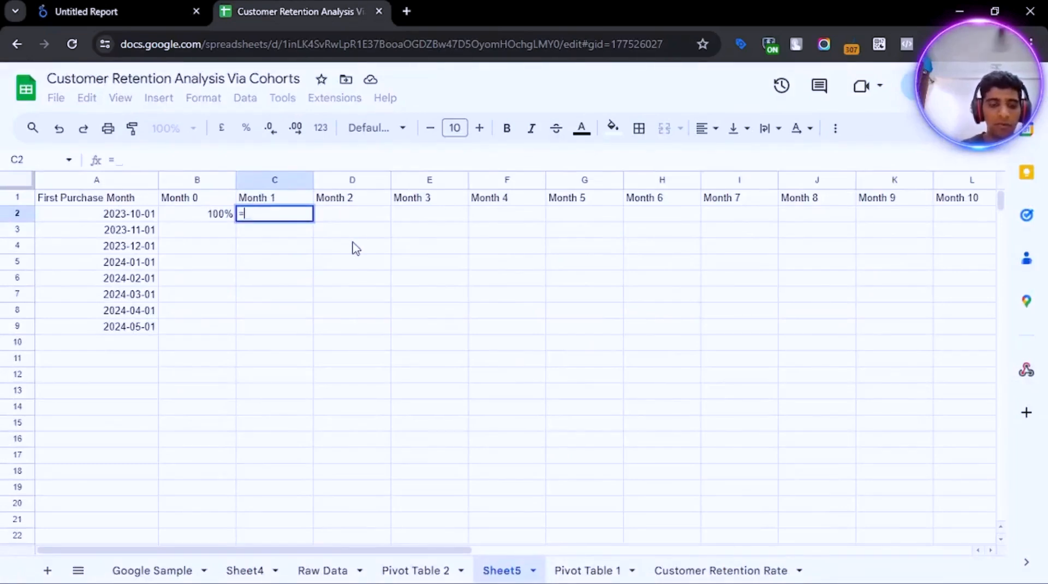
text(432/)
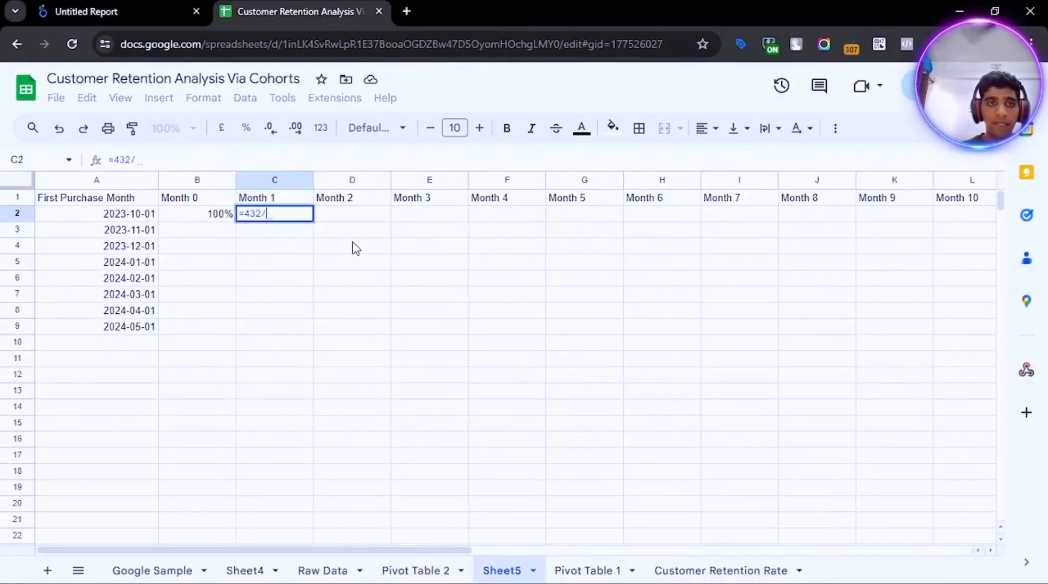
text(6131)
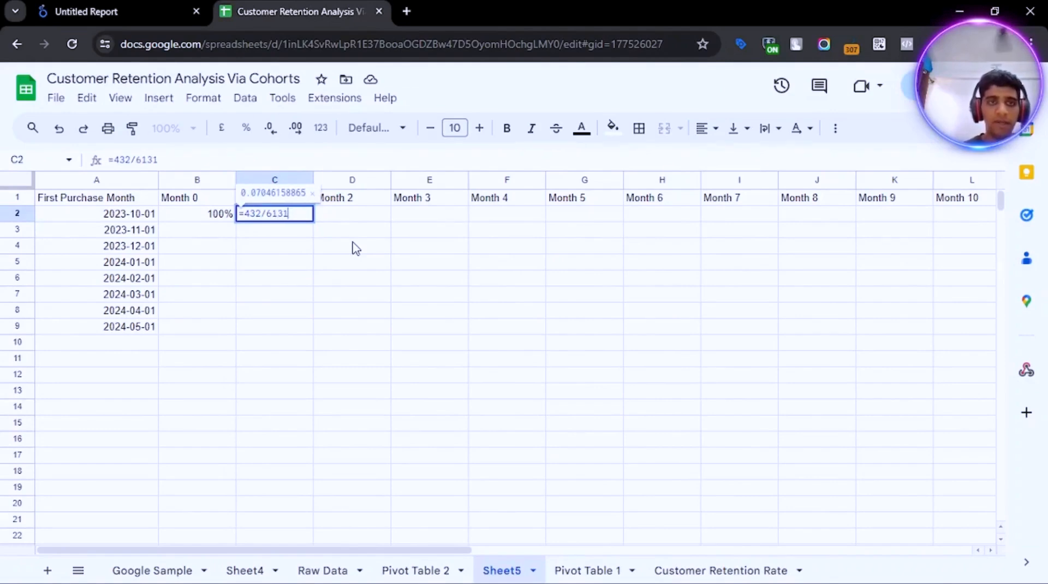
key(Return)
key(Up)
click(245, 130)
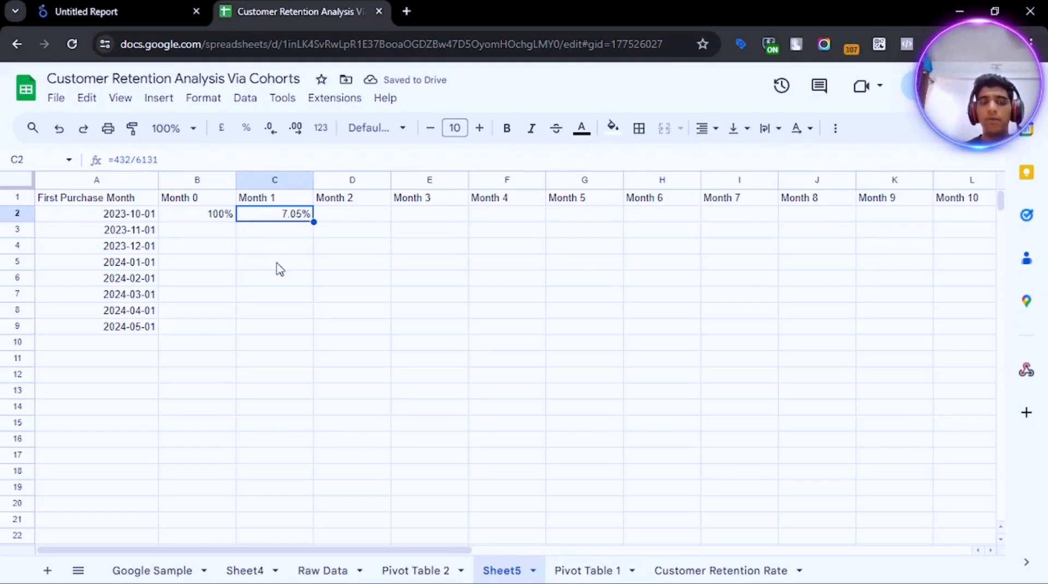
key(Left)
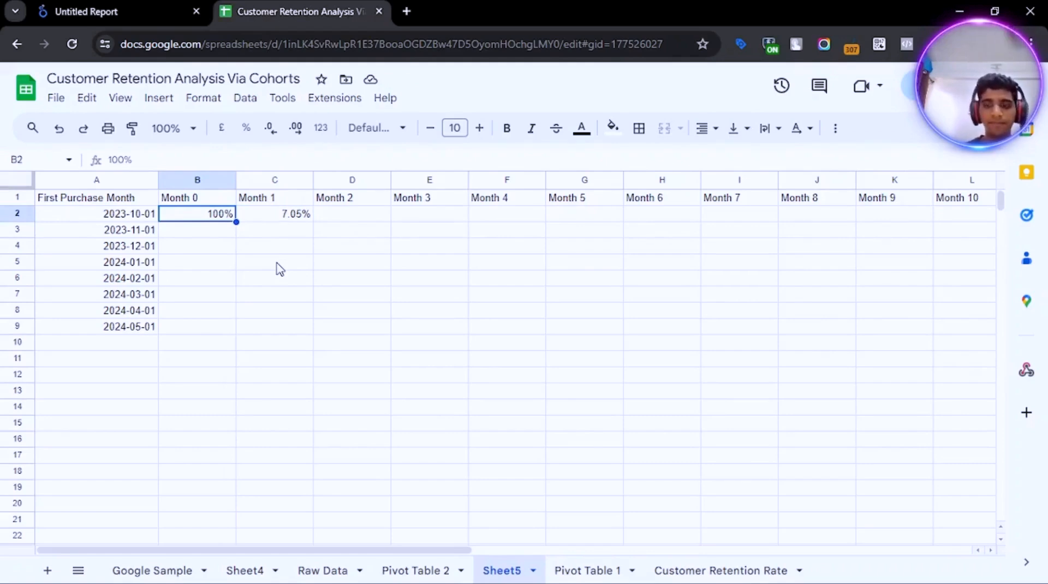
- Clear the October 2023 cohort's Month 1 value in C2 and Month 0 value in B2
key(Right)
key(Delete)
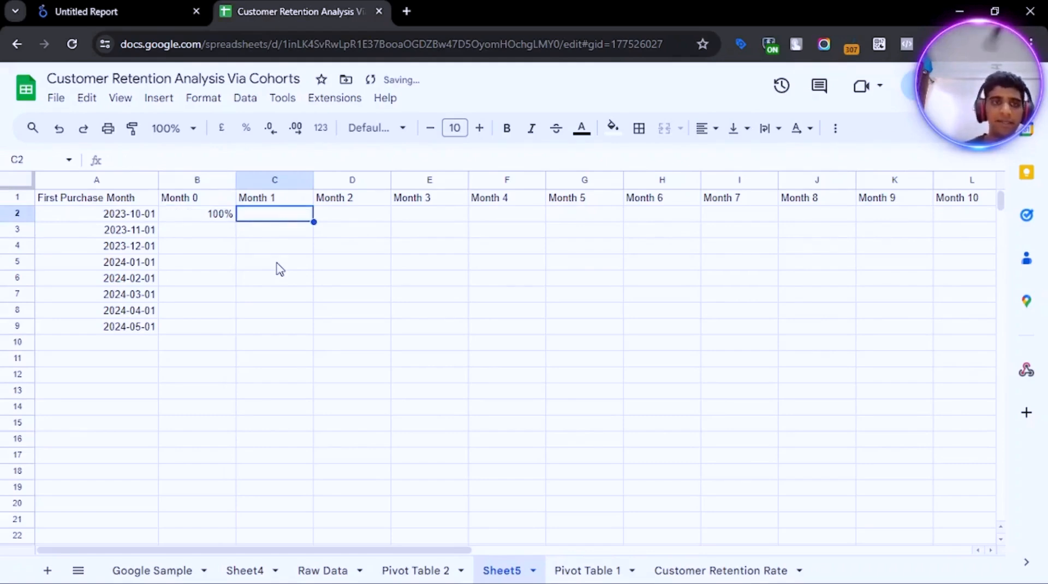
key(Left)
key(Delete)
- Start a SUMIFS formula in B2 with 'Pivot Table 2'!B3:B as the sum range
text(=)
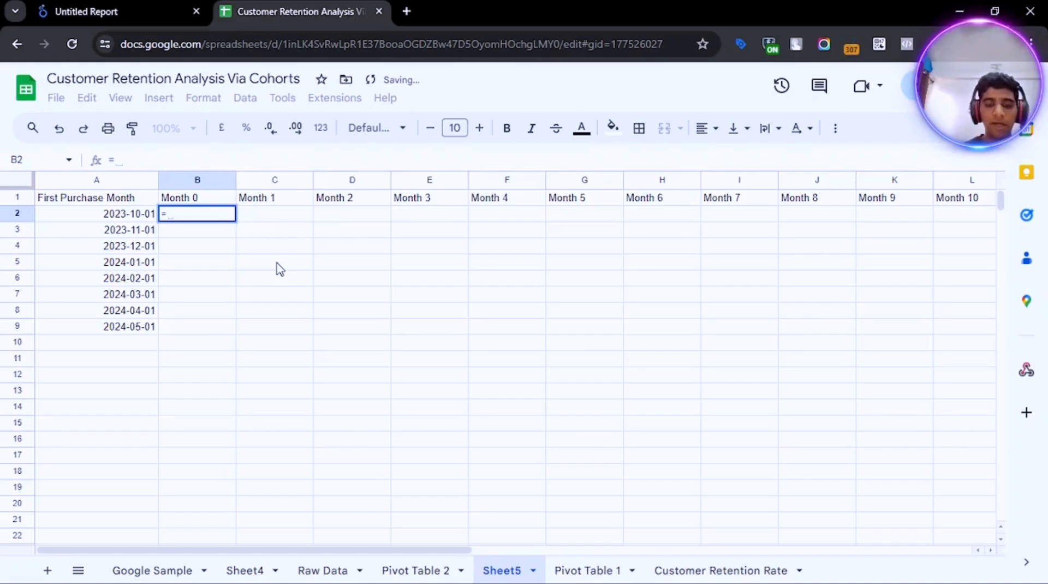
text(SUM)
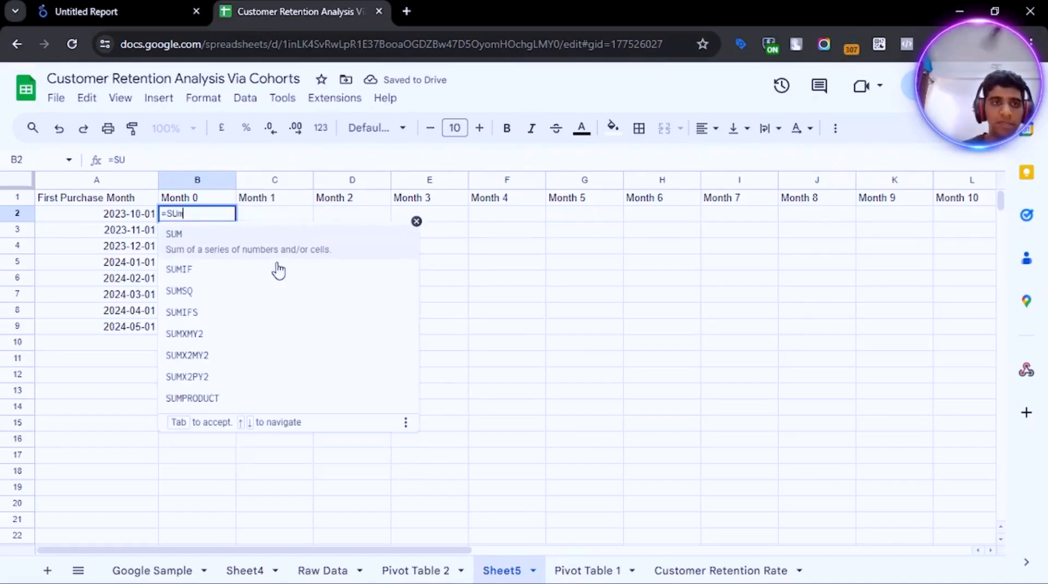
key(Down)
key(Down)
key(Down)
key(Tab)
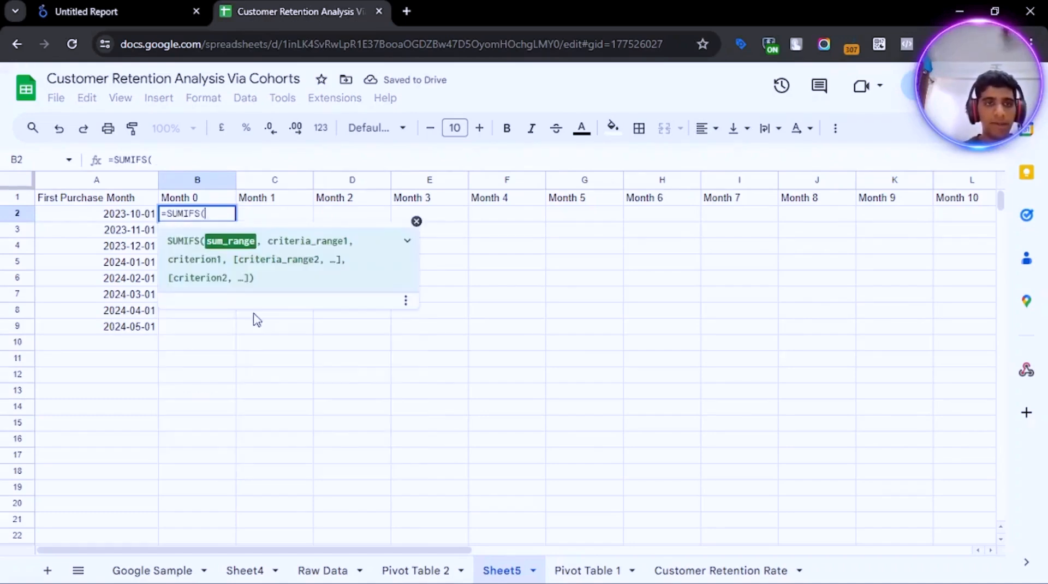
click(416, 570)
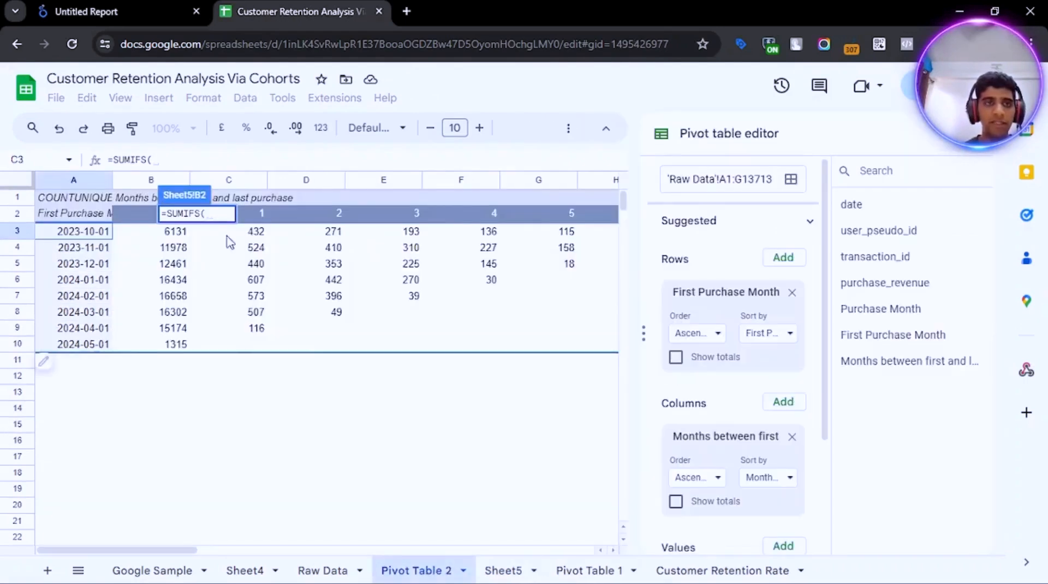
click(145, 235)
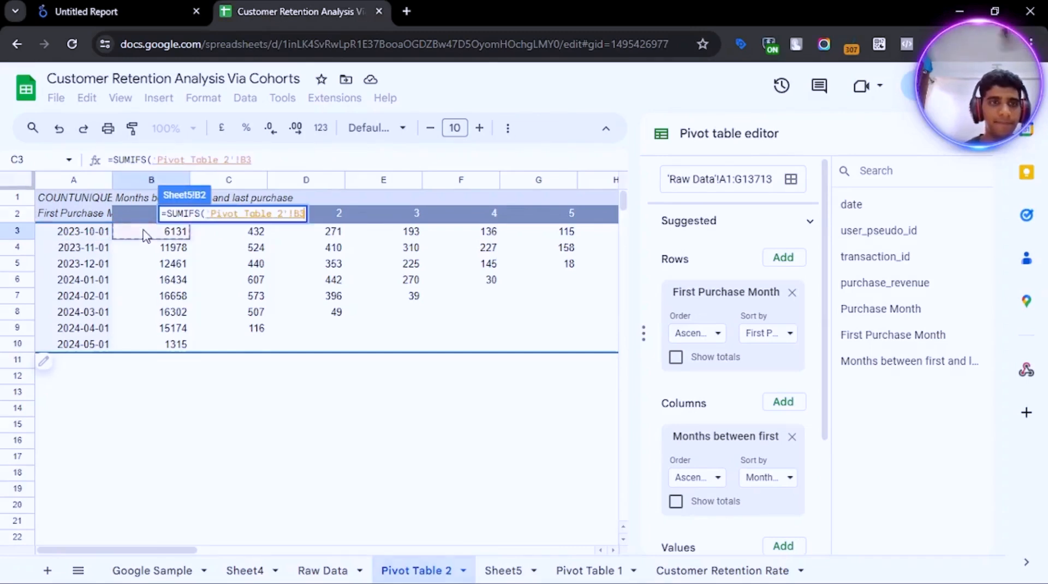
text(:B)
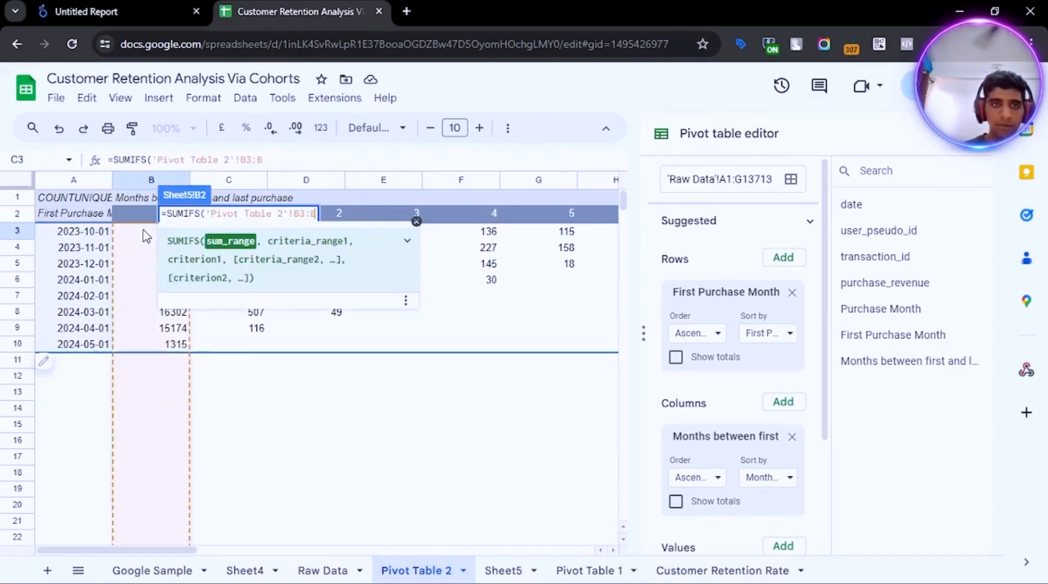
text(,)
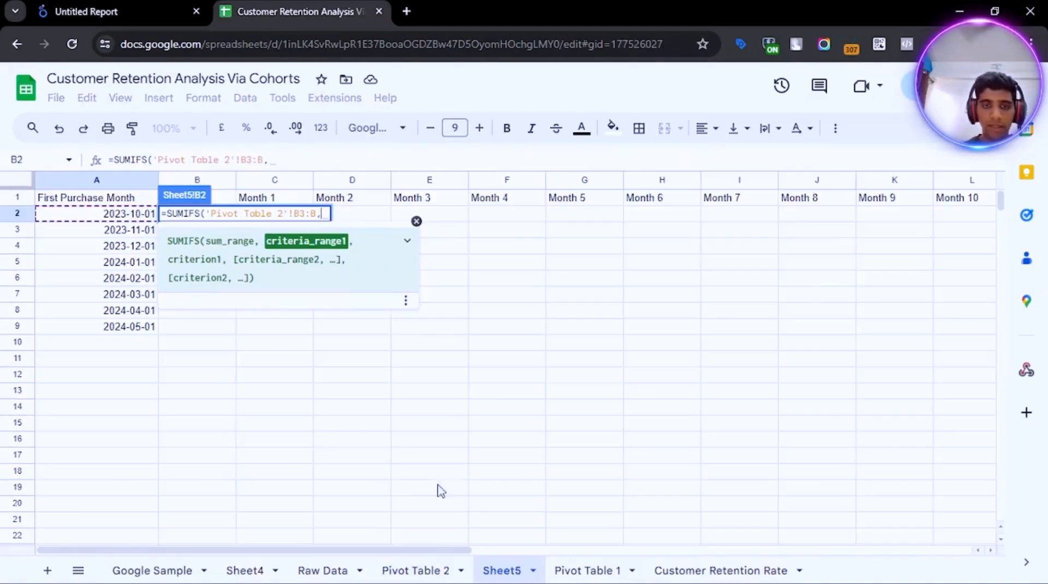
- Complete the B2 SUMIFS with criteria range 'Pivot Table 2'!A3:A and criterion A2 from Sheet5
click(413, 569)
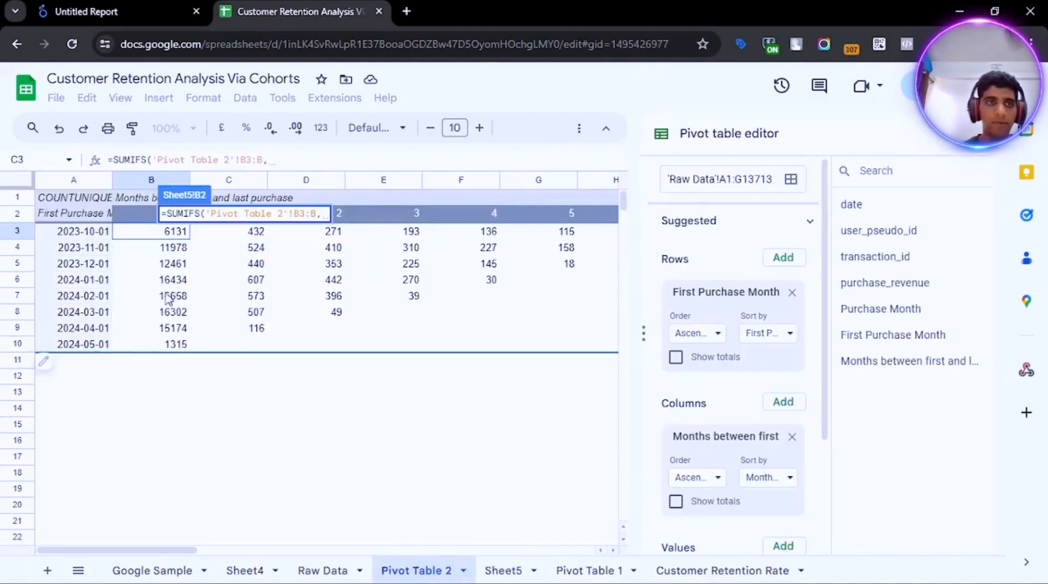
click(81, 236)
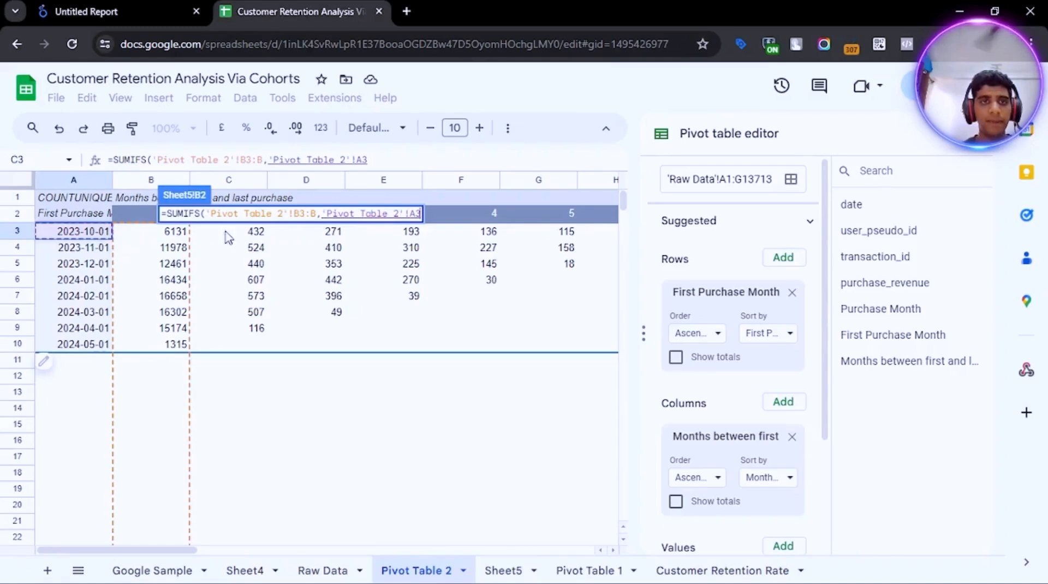
text(:A)
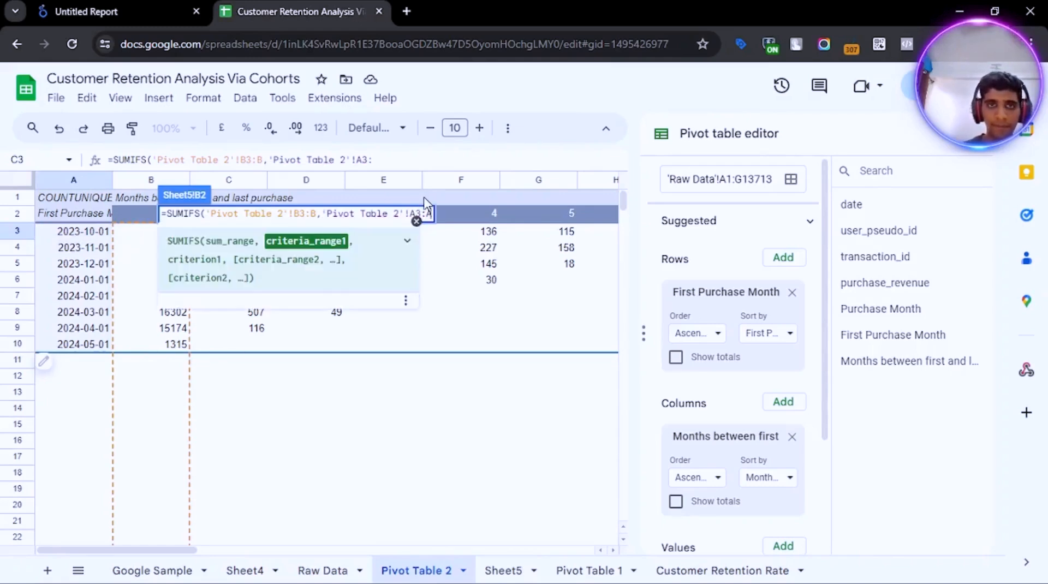
text(,)
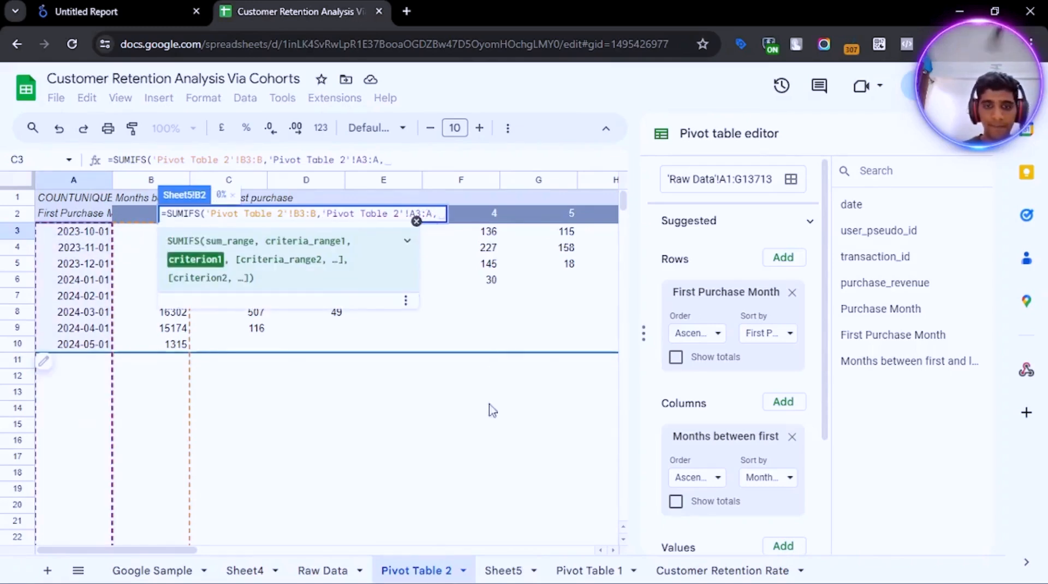
click(500, 567)
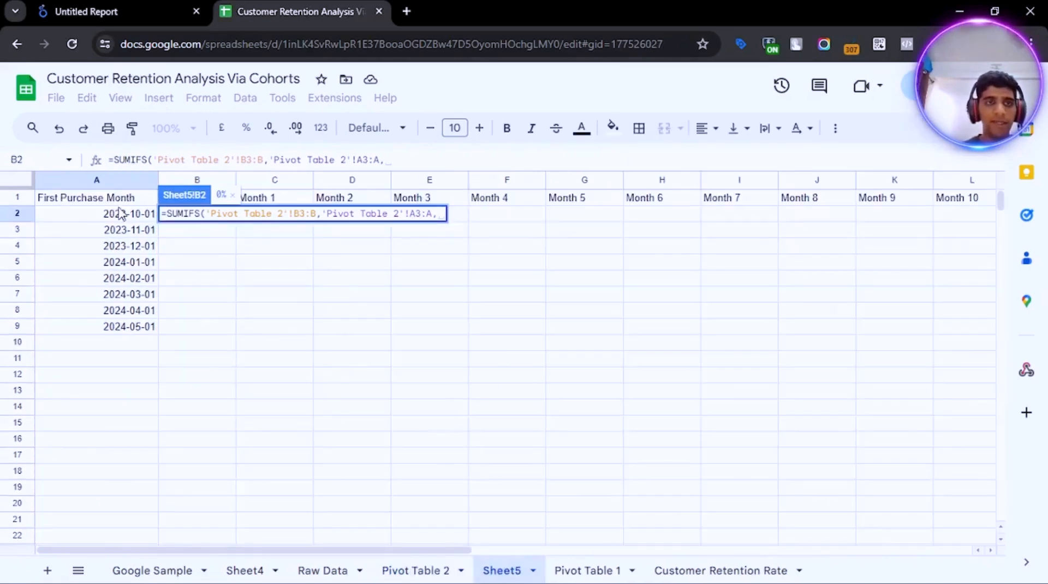
click(116, 216)
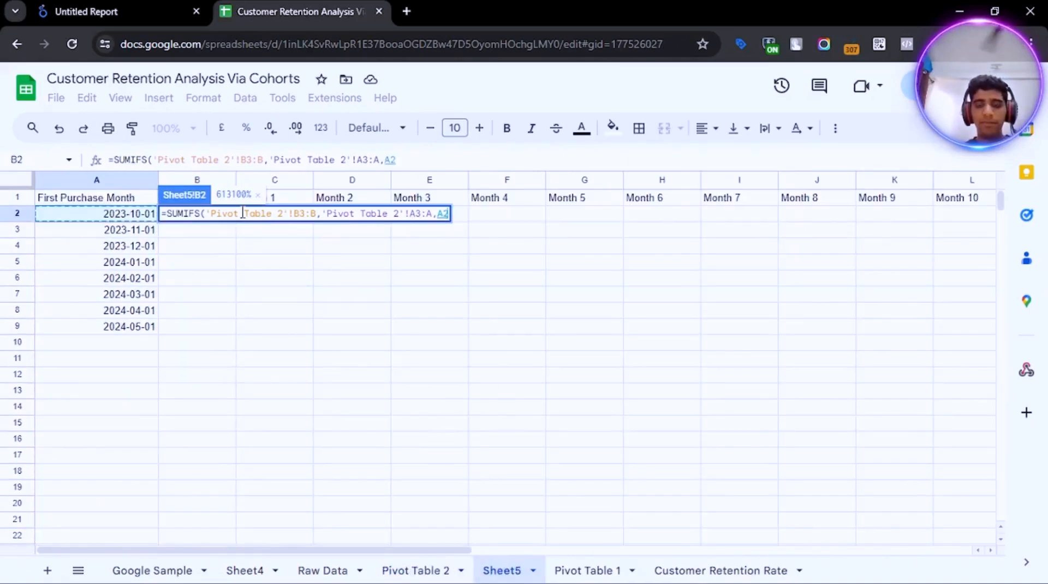
text())
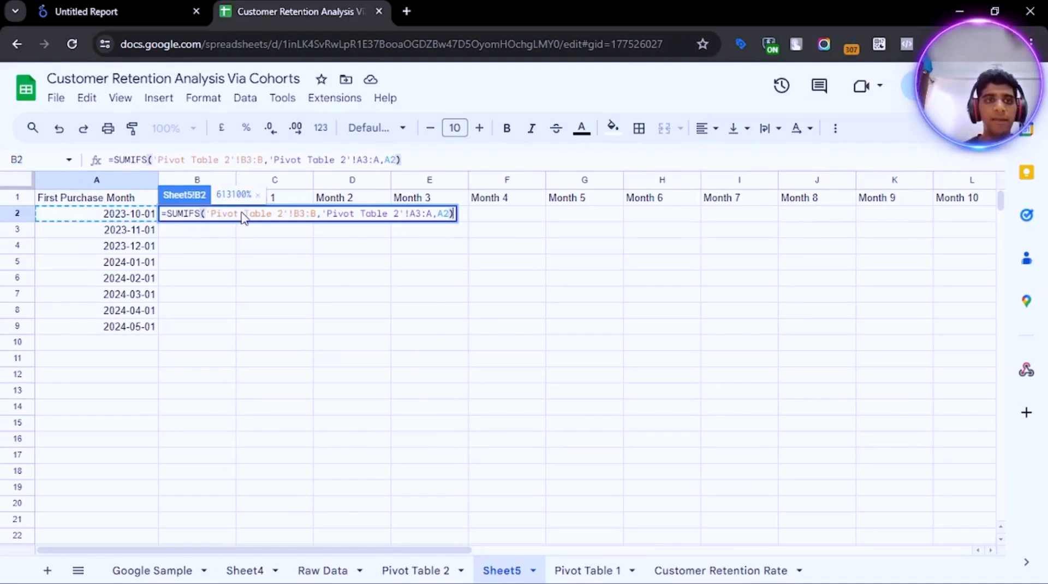
key(Return)
key(Up)
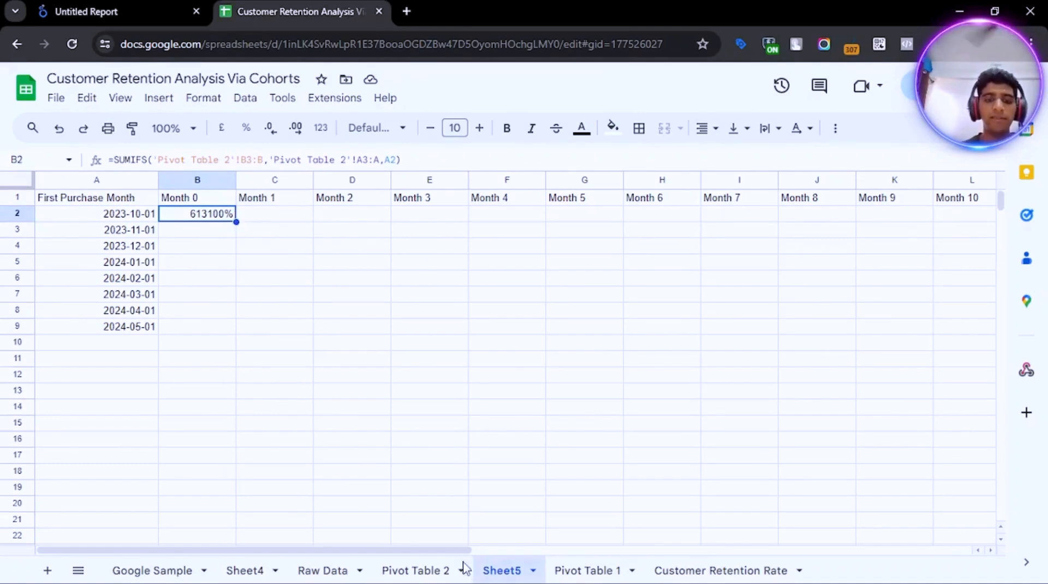
- Check the cohort counts in Pivot Table 2 and divide the B2 formula by an identical SUMIFS using B3:B, A3:A and A2
click(431, 570)
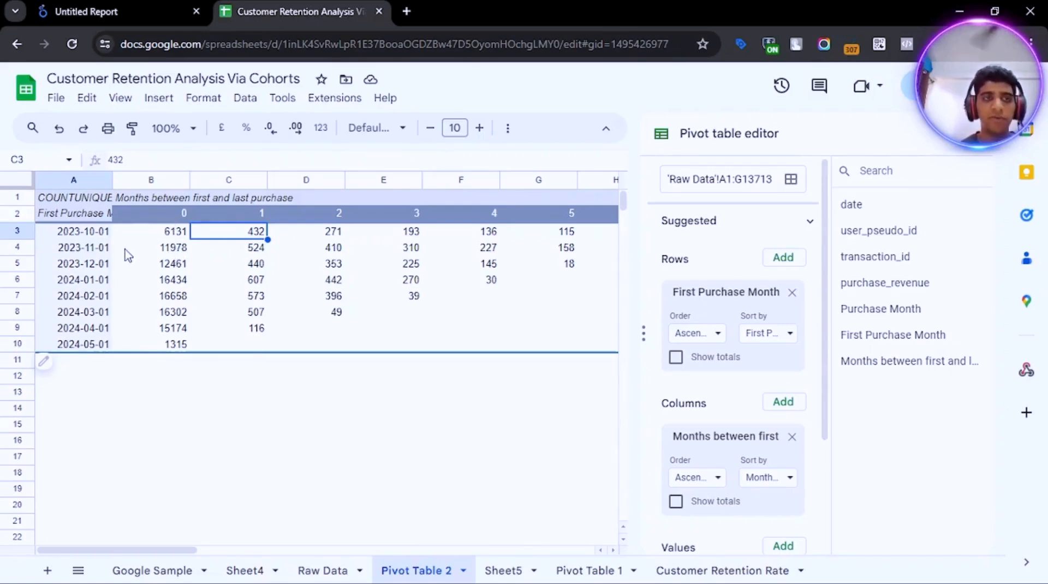
click(513, 568)
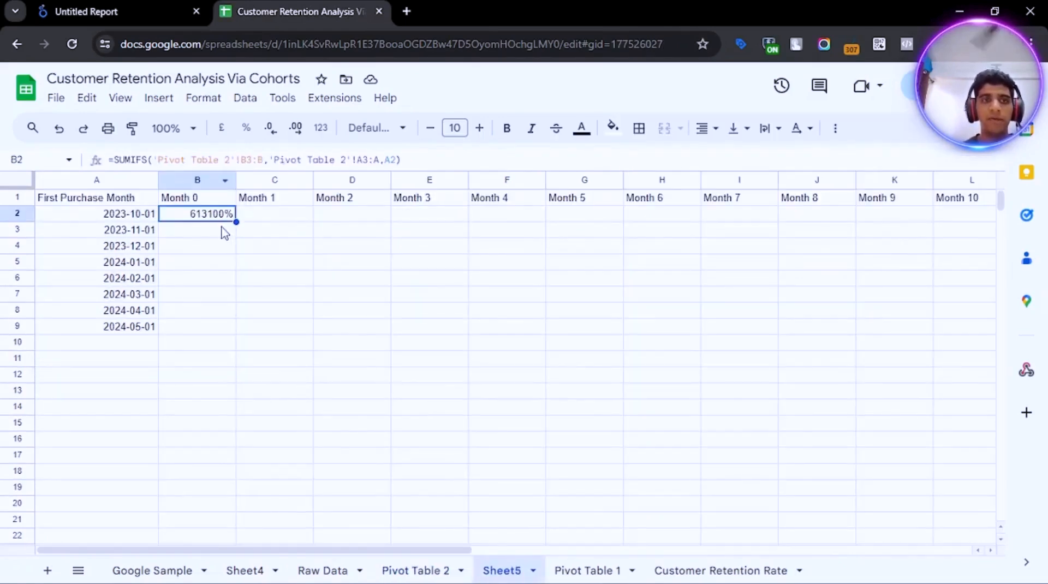
key(F2)
text(/SUM)
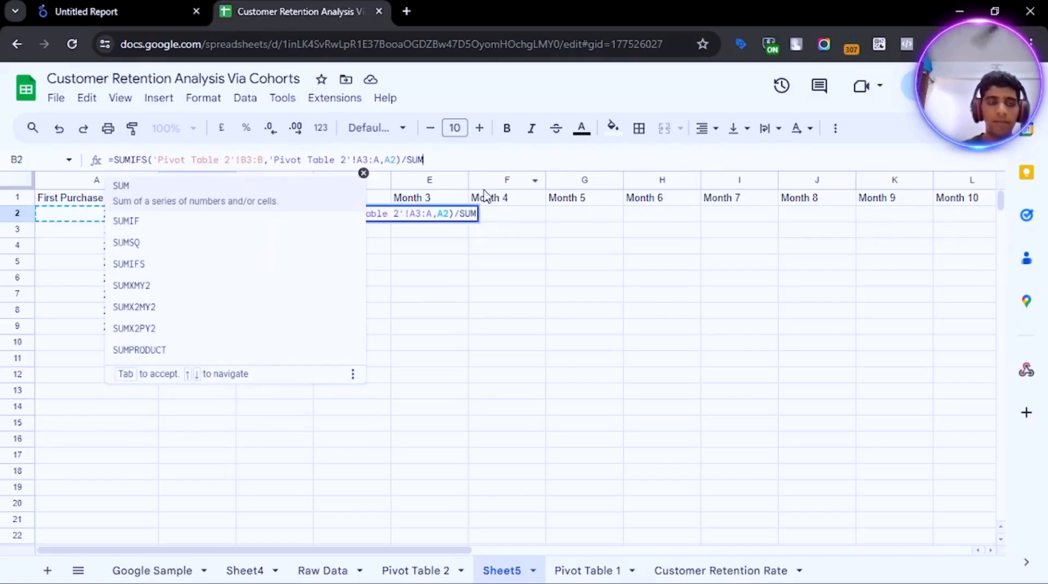
click(179, 271)
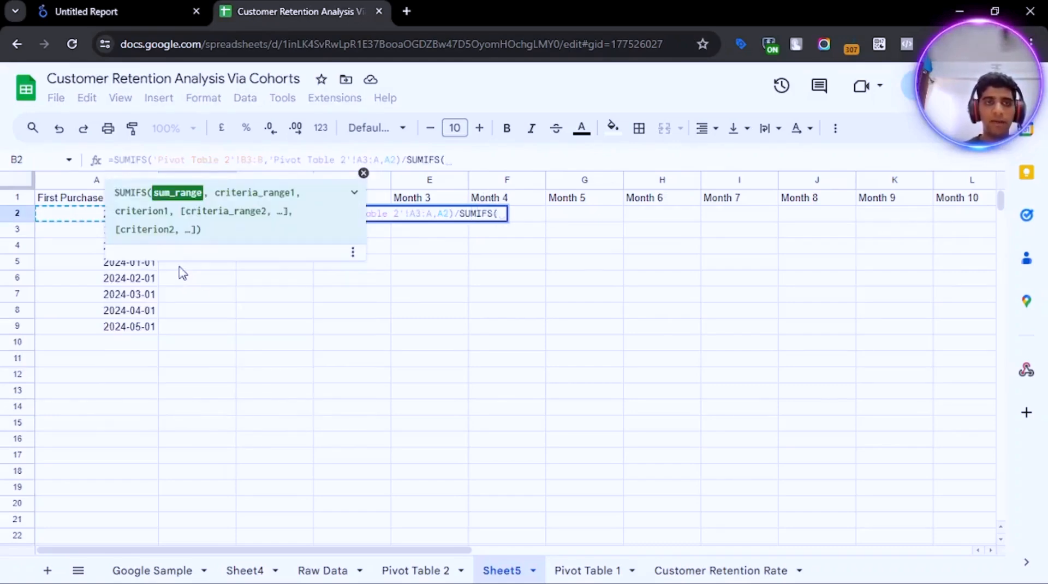
drag(395, 159, 154, 160)
key(ctrl+c)
click(445, 160)
key(ctrl+v)
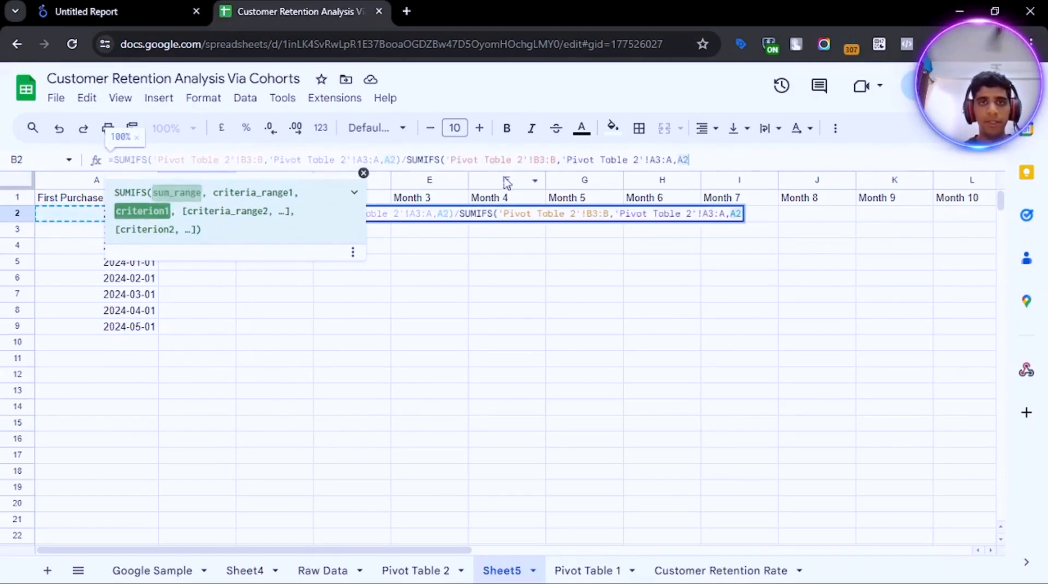
text())
key(Return)
key(Up)
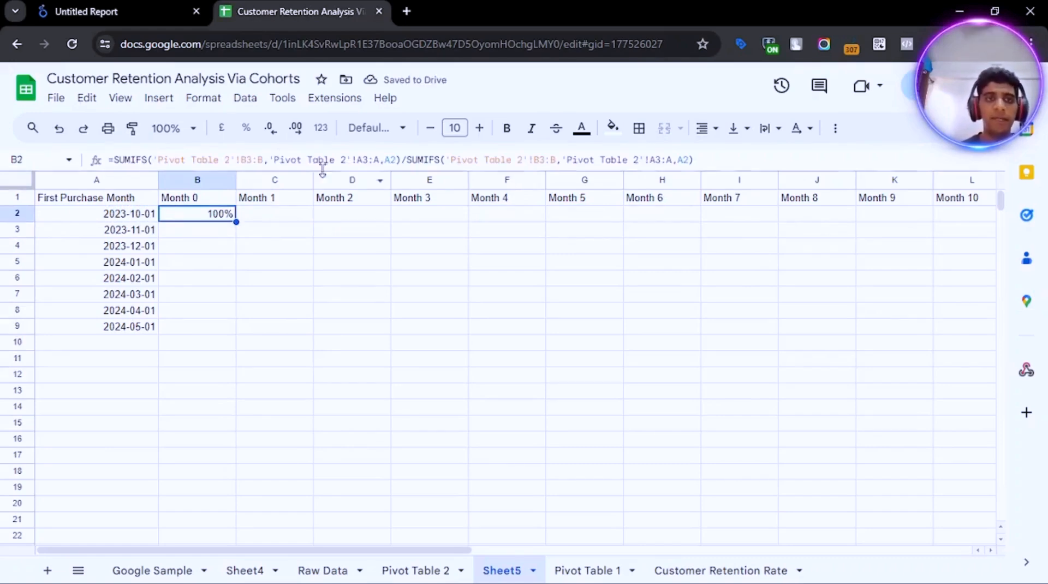
- Anchor the references in the first SUMIFS of B2 as $B$3:$B, $A$3:$A and $A2
click(242, 158)
text($B$3:)
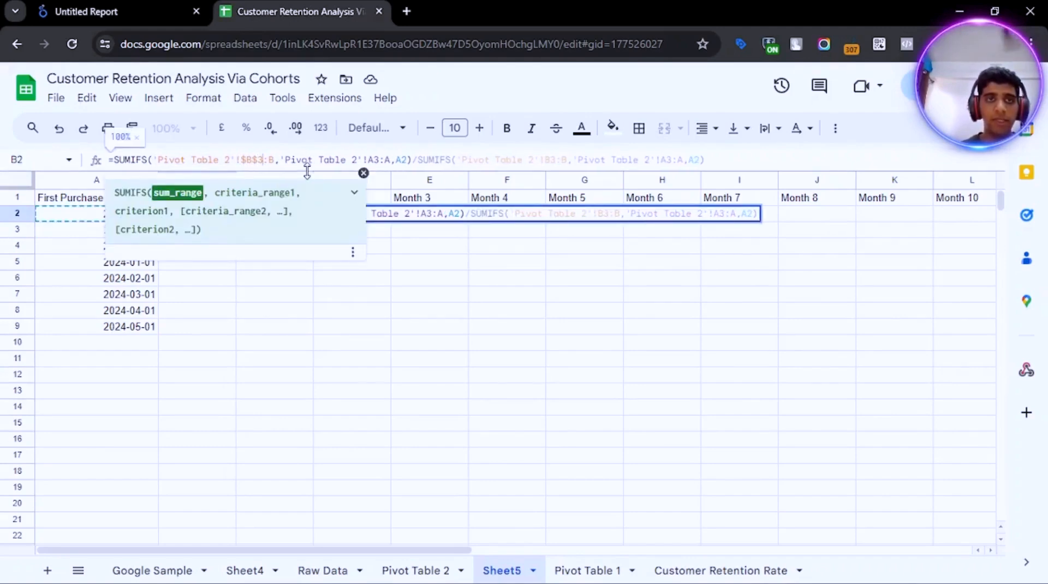
text($)
key(Right)
key(Right)
key(Right)
key(Right)
key(Right)
key(Right)
key(Right)
key(Right)
key(Right)
key(Right)
key(Right)
key(Right)
key(Right)
key(Right)
key(Right)
key(Right)
key(Right)
key(Right)
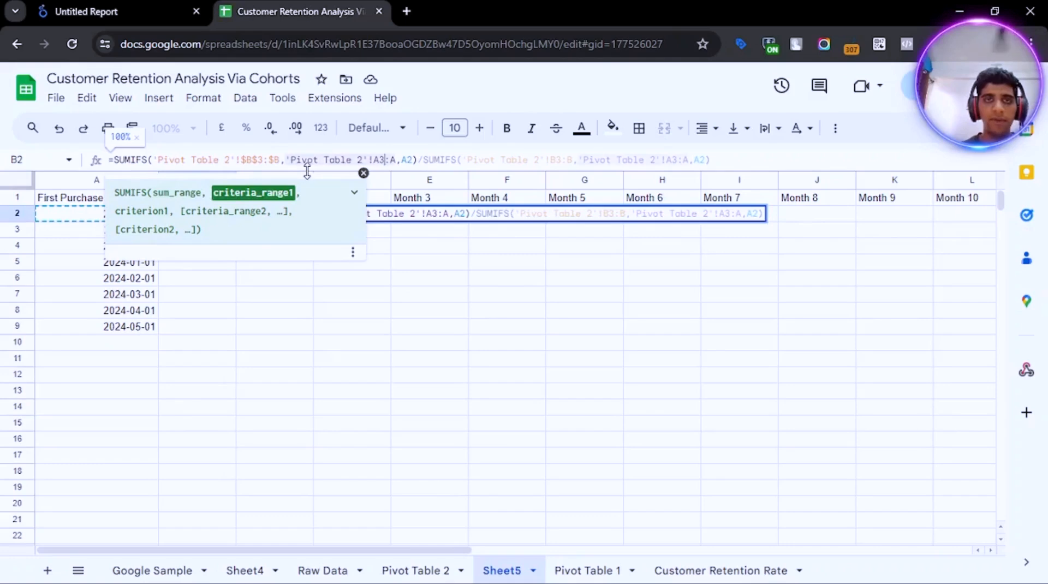
text($)
key(Right)
text($)
key(Right)
key(Right)
text($)
key(Right)
key(Right)
text($)
- Anchor the references in the second SUMIFS of B2 as $B$3:$B, $A$3:$A and $A2, and commit the formula
key(Right)
key(Right)
key(Right)
key(Right)
key(Right)
key(Right)
key(Right)
key(Right)
key(Right)
key(Right)
key(Right)
key(Right)
key(Right)
key(Right)
key(Right)
key(Right)
key(Right)
key(Right)
key(Right)
key(Right)
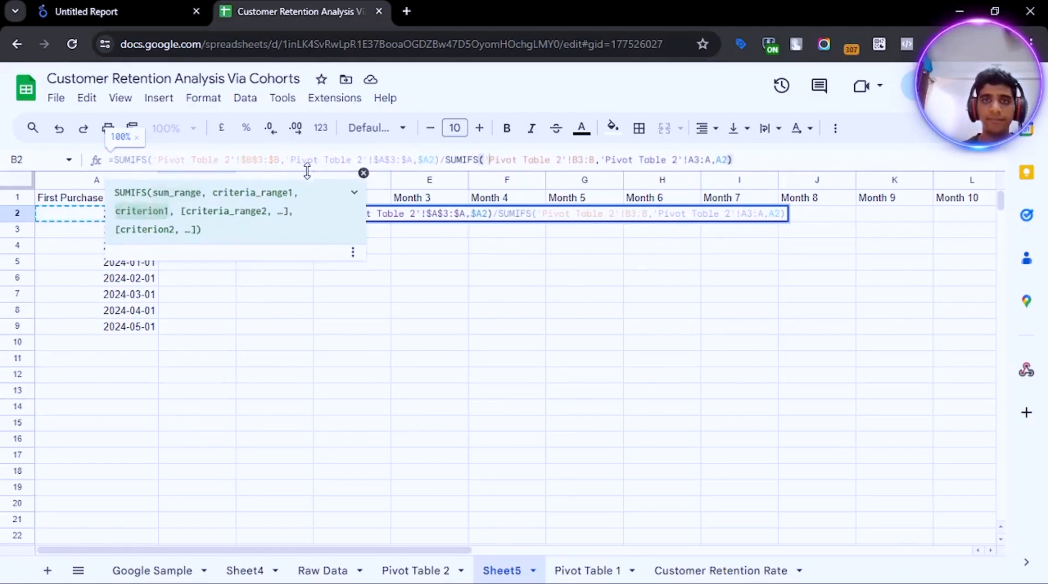
text($B)
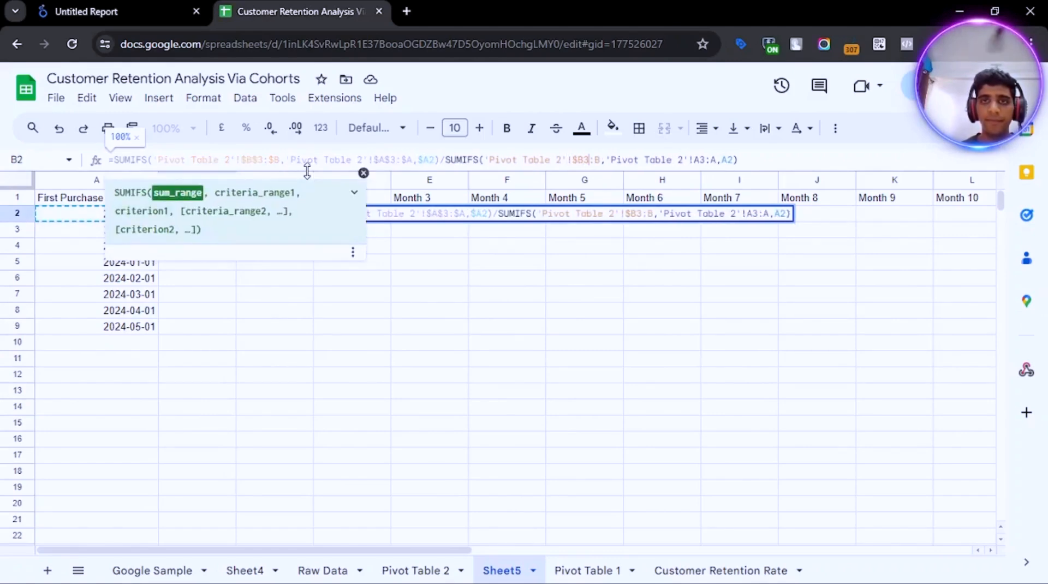
text($3:$)
key(Right)
key(Right)
key(Right)
key(Right)
text($B$)
key(Right)
key(Right)
text($)
key(Right)
key(Right)
text($)
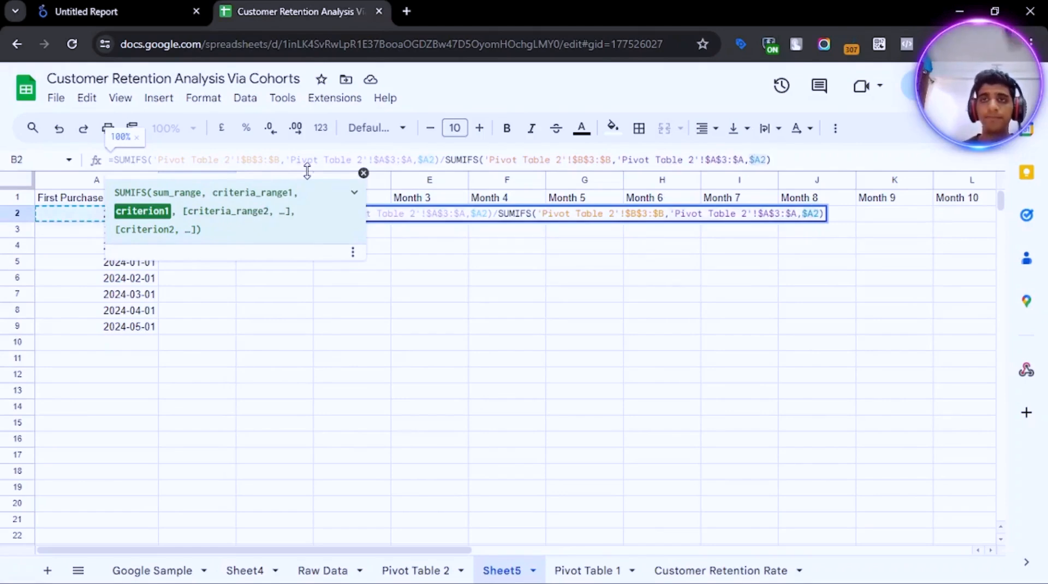
key(Return)
key(Up)
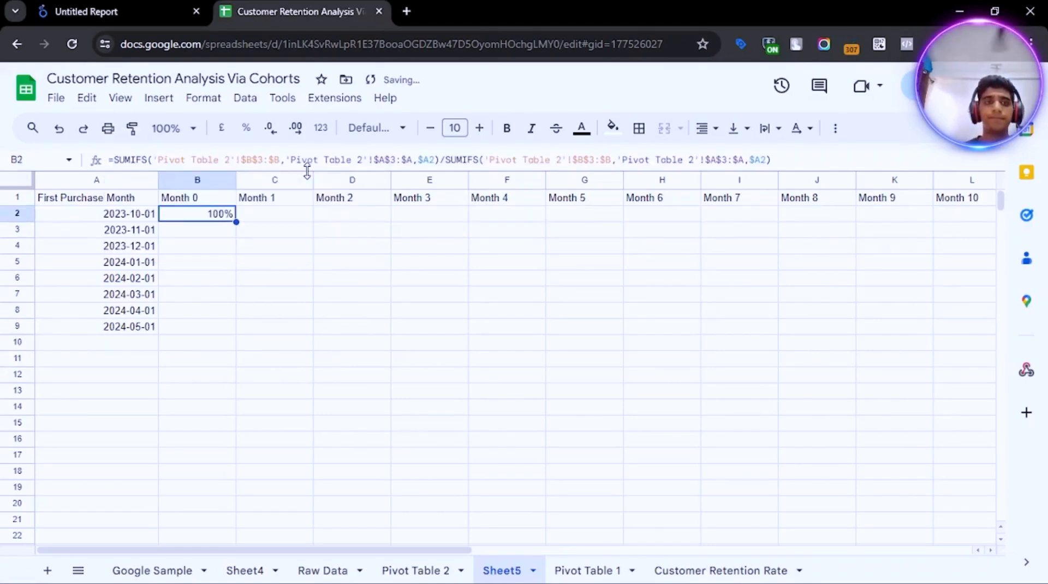
- Fill the retention formula from B2 across to C2 and select C2
key(shift+Right)
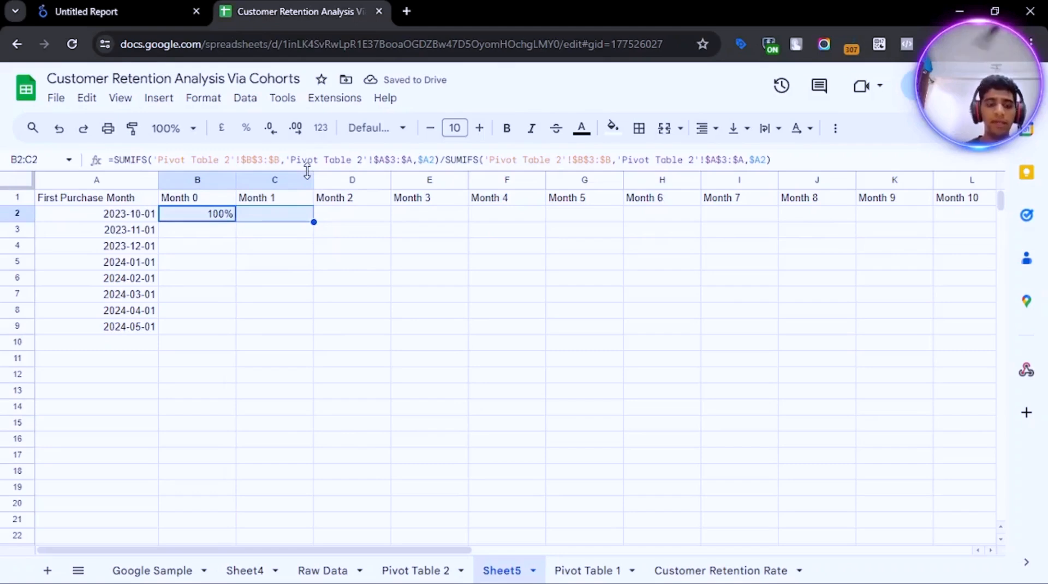
key(ctrl+r)
key(Right)
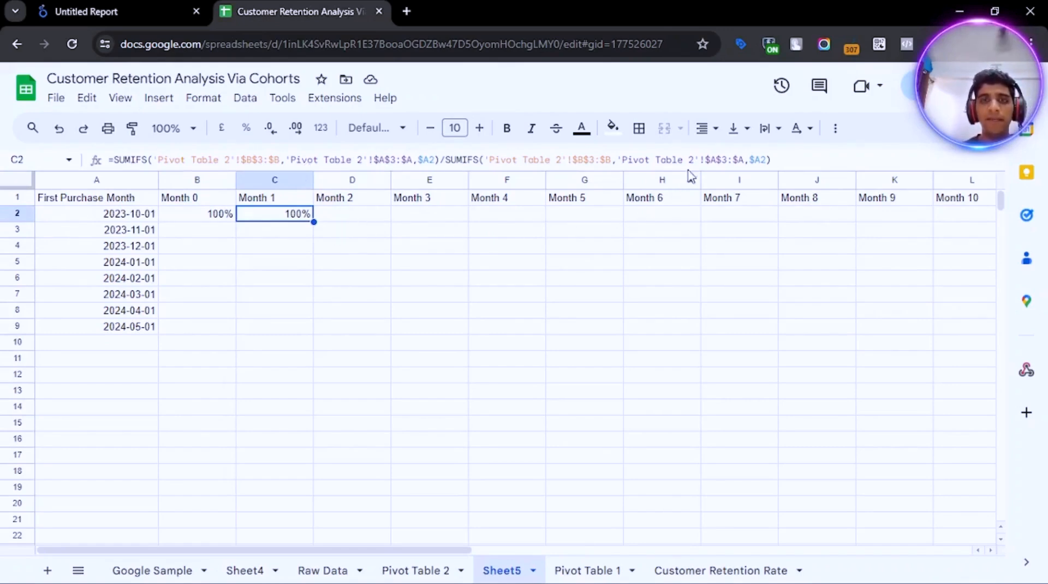
- Check the Month 1 column in Pivot Table 2 and change the first SUMIFS sum range in C2 to the unanchored C3:C
drag(771, 159, 449, 164)
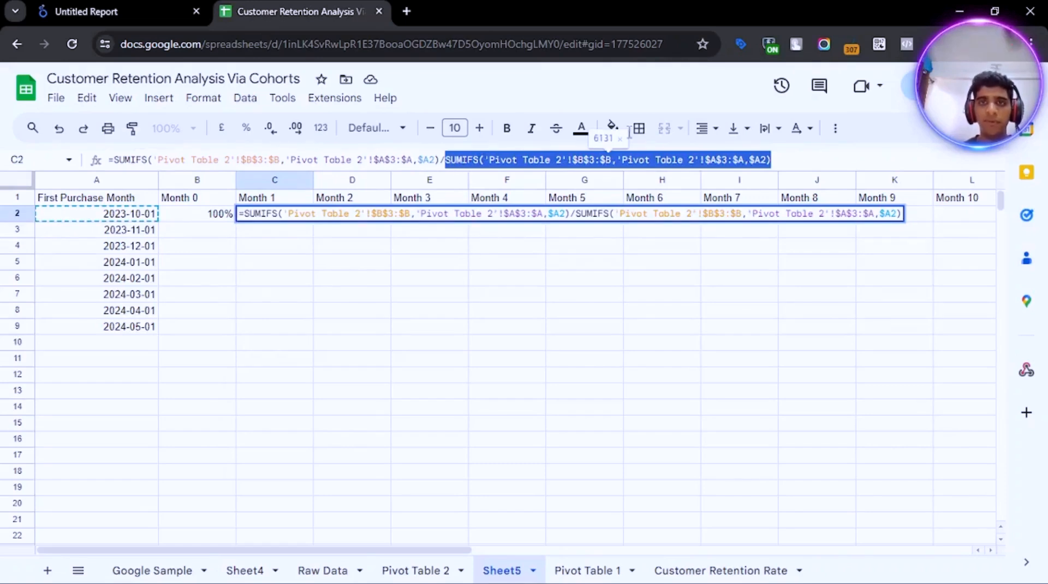
click(418, 160)
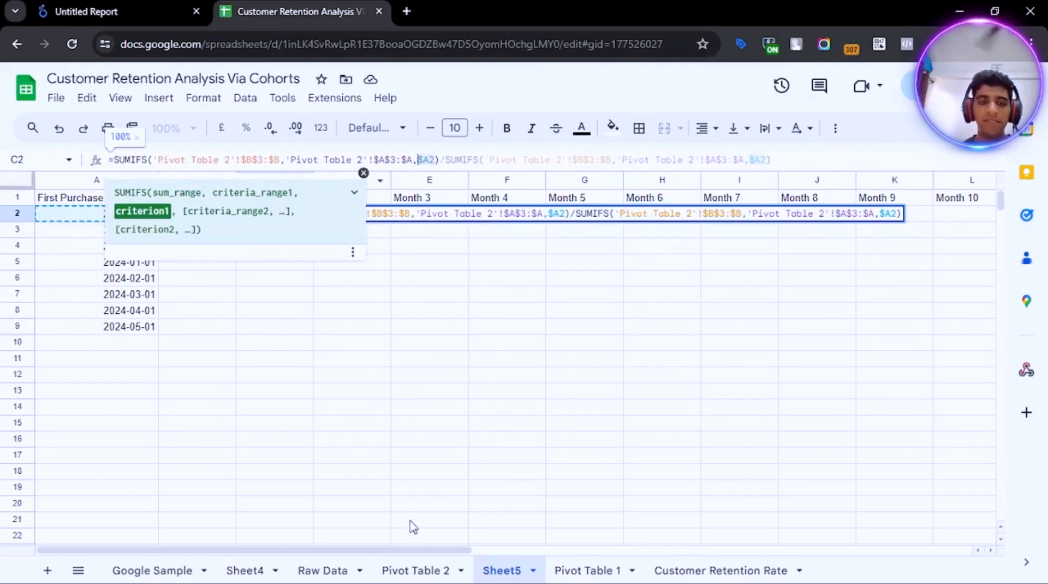
click(414, 570)
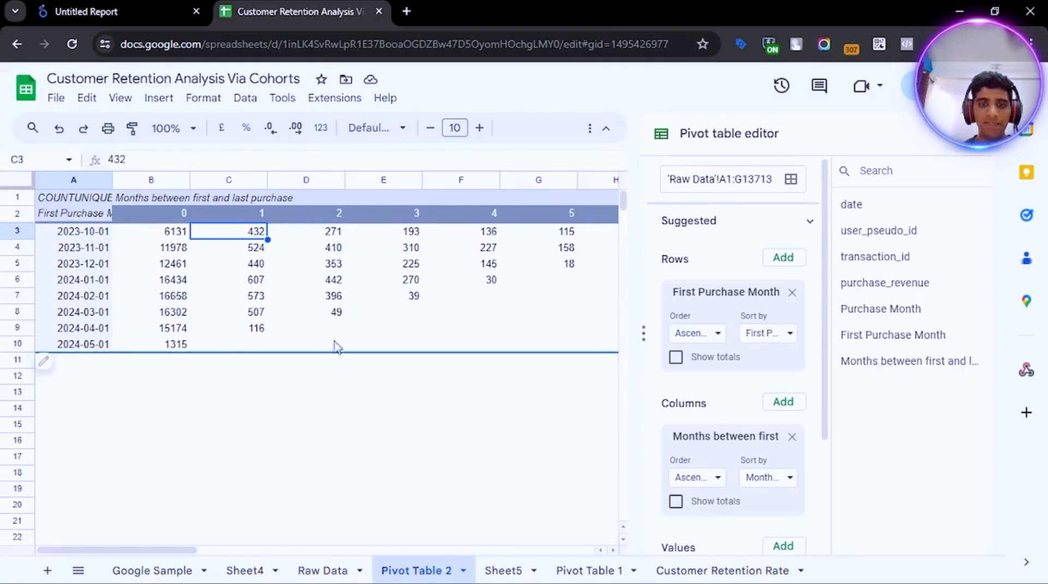
click(498, 571)
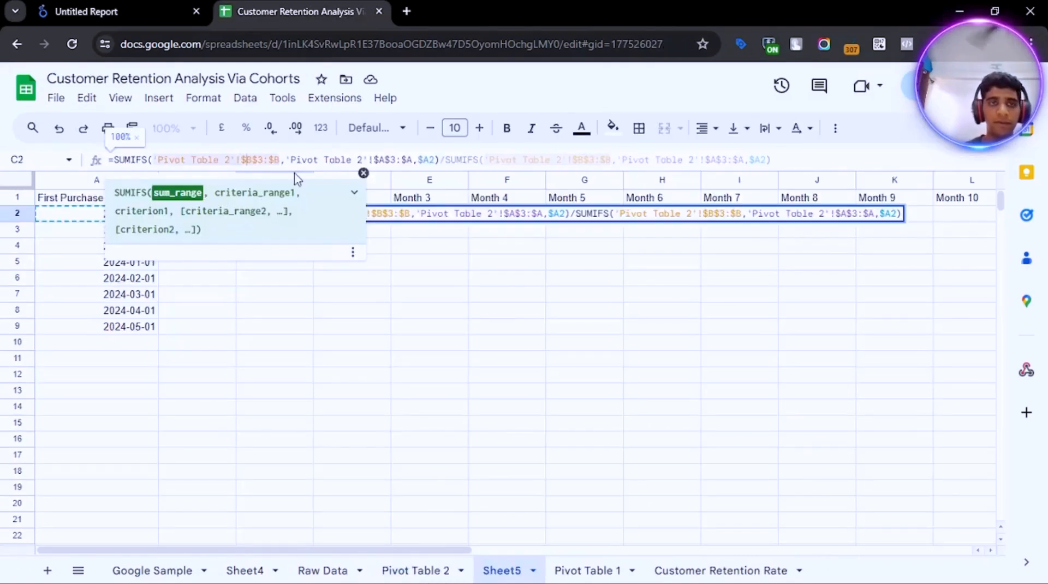
key(BackSpace)
key(BackSpace)
text(C)
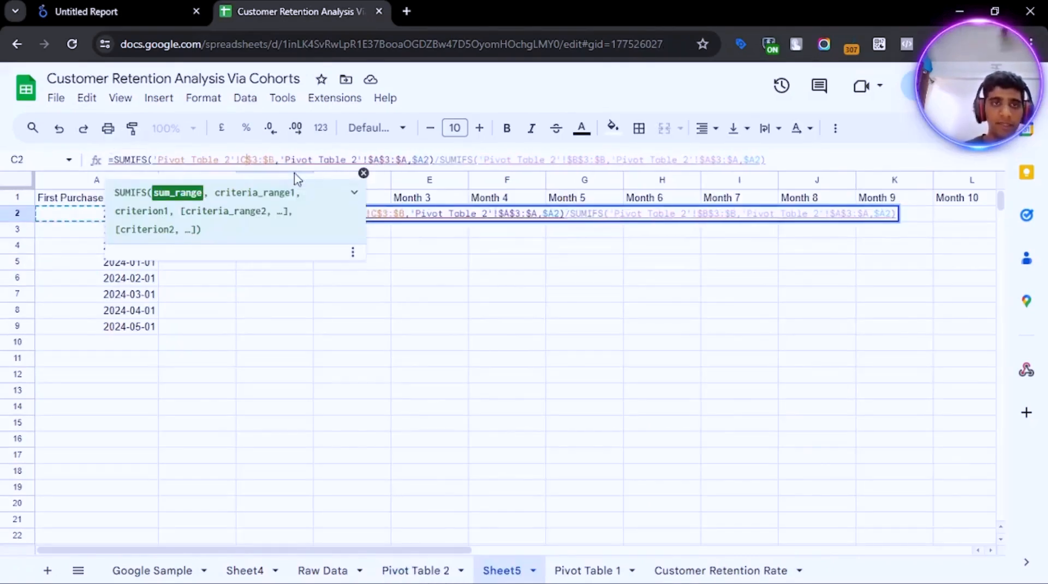
key(BackSpace)
key(BackSpace)
key(BackSpace)
text(C)
key(Right)
key(Right)
key(Right)
key(Right)
key(Right)
key(Right)
key(Right)
key(Right)
key(Right)
key(Right)
key(Right)
key(Right)
key(Right)
key(Right)
key(Right)
key(Right)
key(Right)
key(Right)
key(Right)
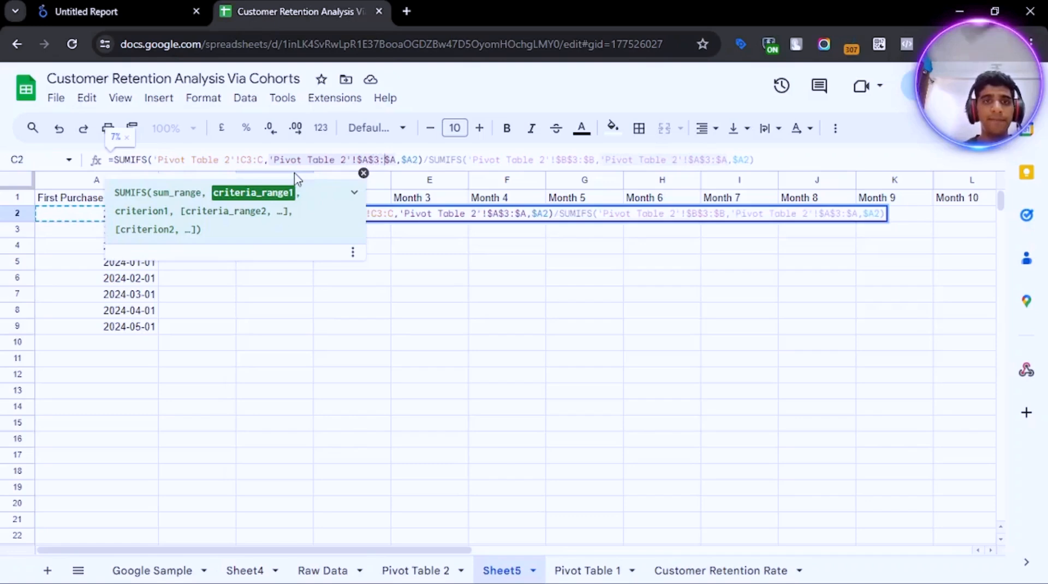
key(Right)
key(Right)
key(Right)
key(Right)
key(Right)
key(Return)
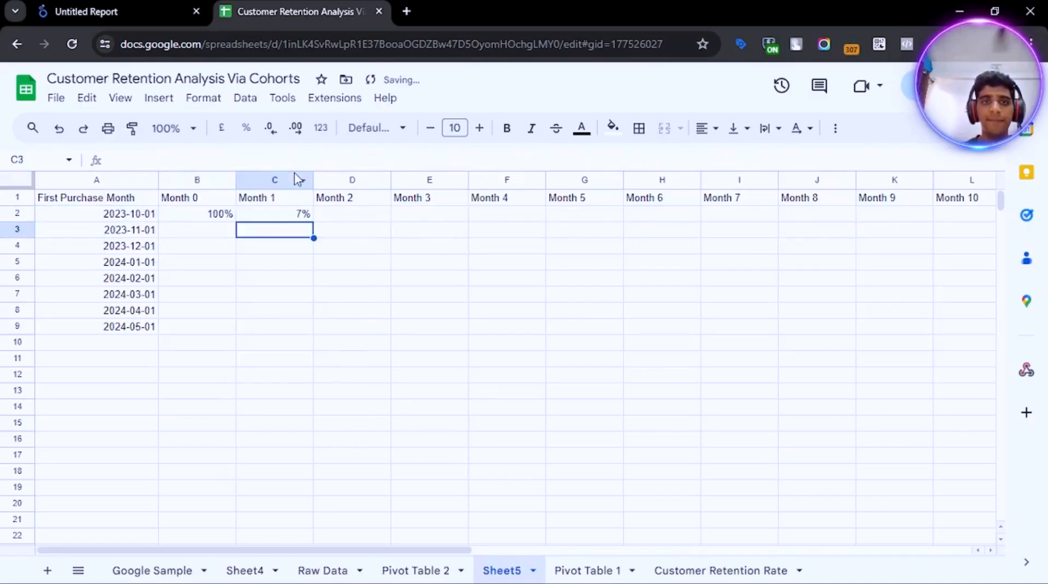
- Show the C2 percentage with two decimal places and fill its formula across to D2
key(Up)
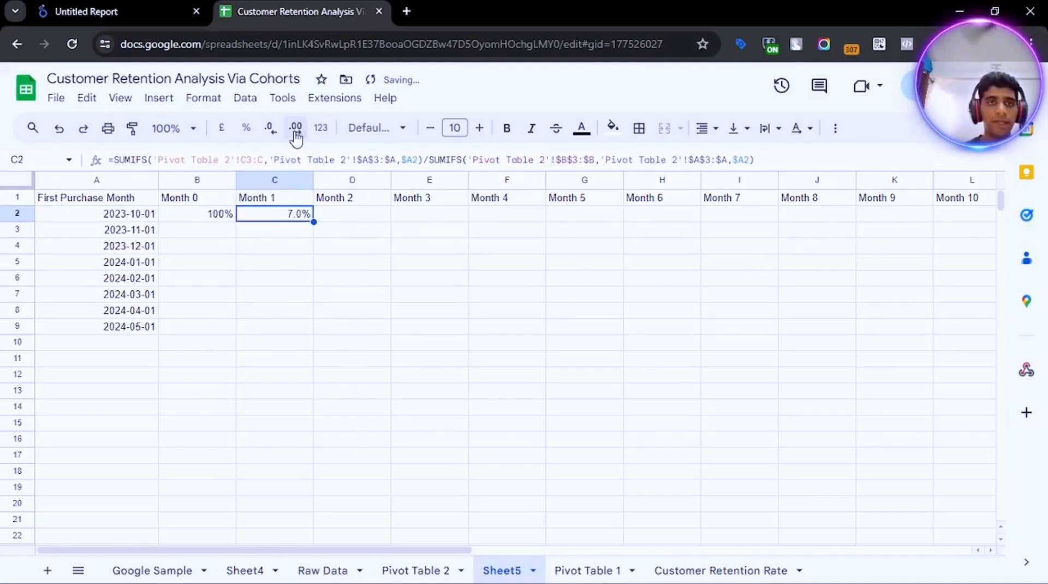
click(295, 129)
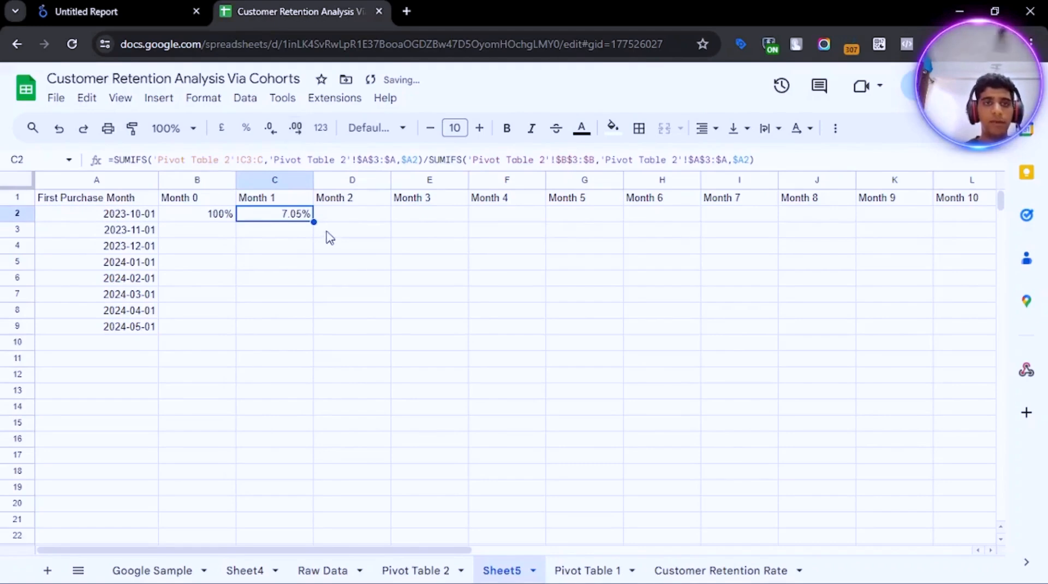
key(shift+Right)
key(ctrl+r)
key(Right)
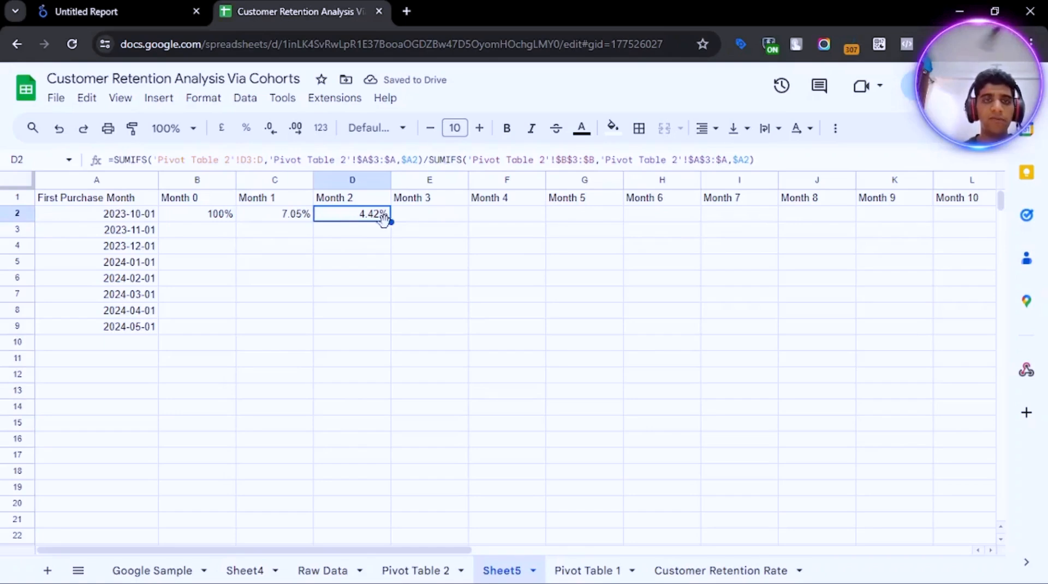
- Cross-check the Month 2 rate by entering =271/6131 in D3 as a percentage, and clear D3
click(145, 8)
drag(276, 236, 293, 240)
click(289, 11)
text(=)
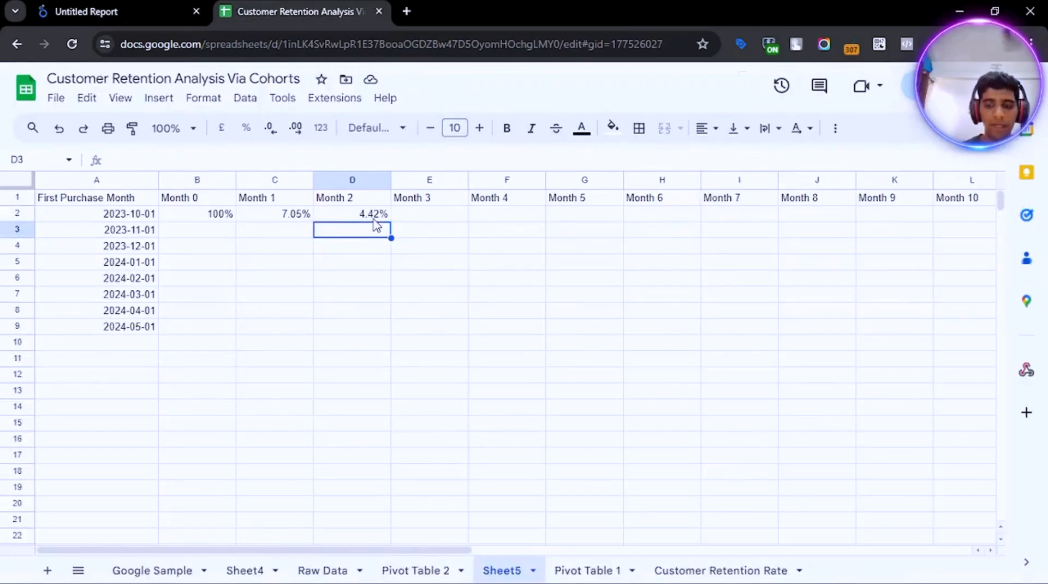
text(27)
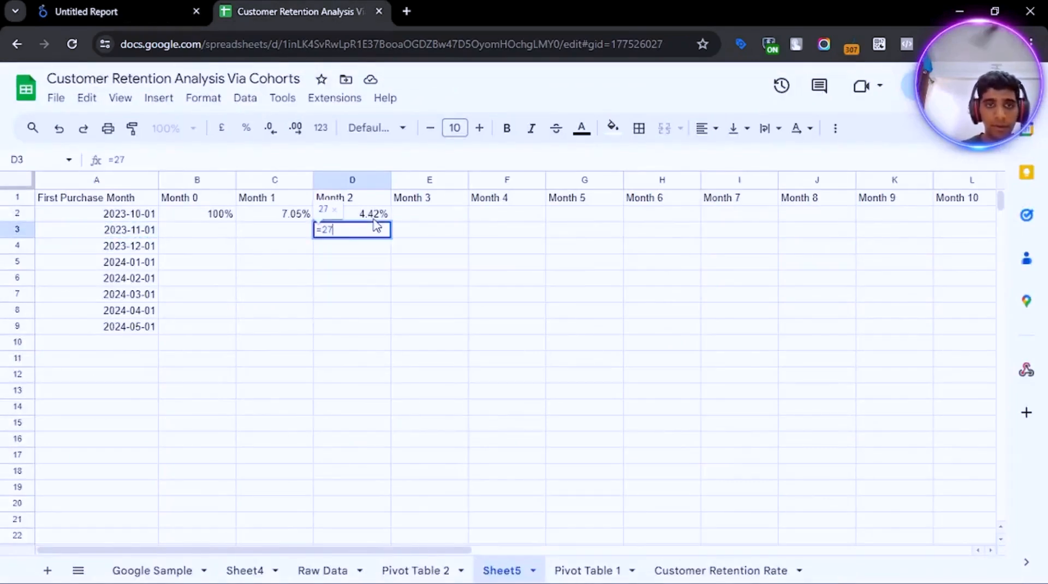
text(1/6131)
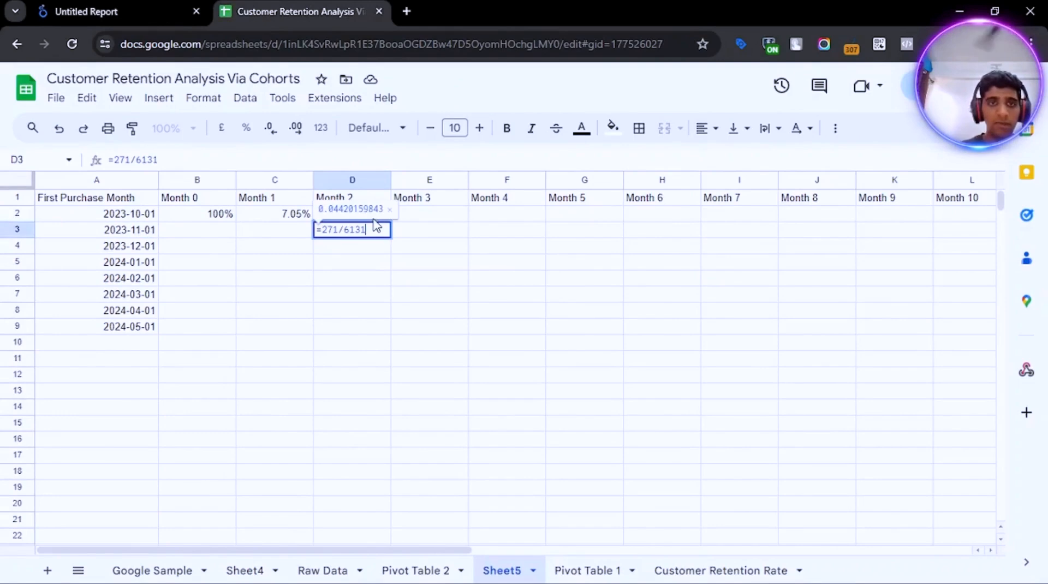
key(Return)
key(Up)
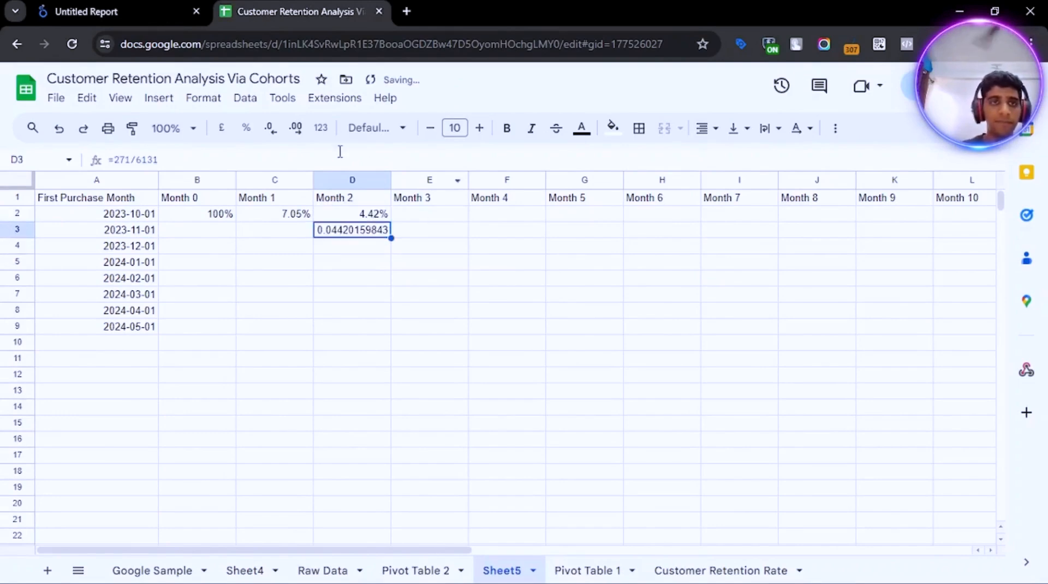
click(247, 129)
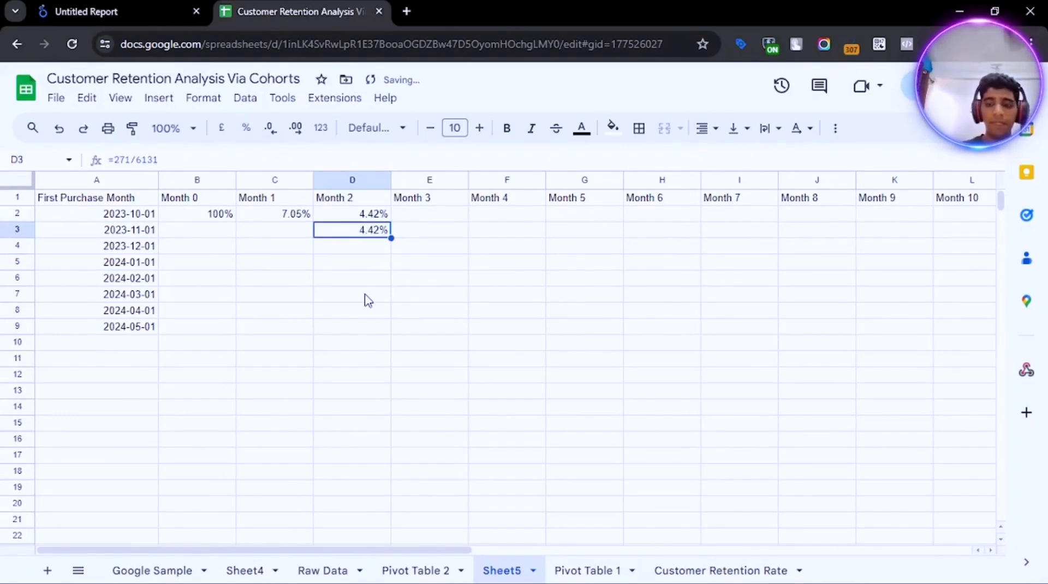
key(Delete)
- Try to fill the B2 formula across row 2 through the Month 17 column, and undo the fill
key(Up)
key(Left)
key(Left)
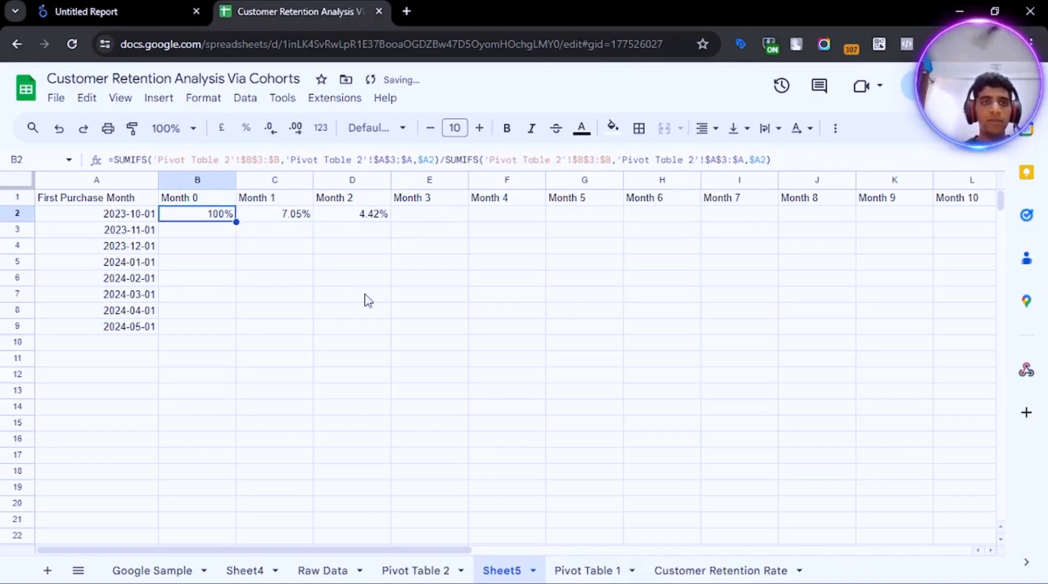
key(shift+Right)
key(shift+Right)
key(shift+Right)
key(shift+Right)
key(shift+Right)
key(shift+Right)
key(shift+Right)
key(shift+Right)
key(shift+Right)
key(shift+Right)
key(shift+Right)
key(shift+Right)
key(shift+Right)
key(shift+Right)
key(shift+Right)
key(shift+Right)
key(shift+Right)
key(shift+Right)
key(shift+Right)
key(shift+Right)
key(shift+Right)
key(shift+Right)
key(shift+Right)
key(shift+Right)
key(shift+Left)
key(shift+Left)
key(shift+Left)
key(shift+Left)
key(shift+Left)
key(shift+Left)
key(shift+Left)
key(shift+Left)
key(shift+Right)
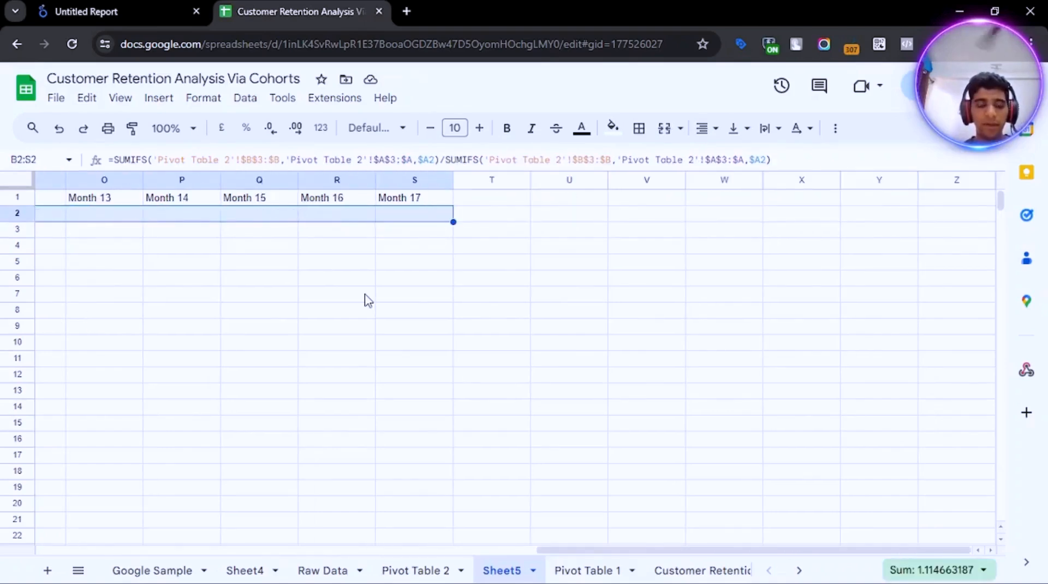
key(ctrl+r)
key(Left)
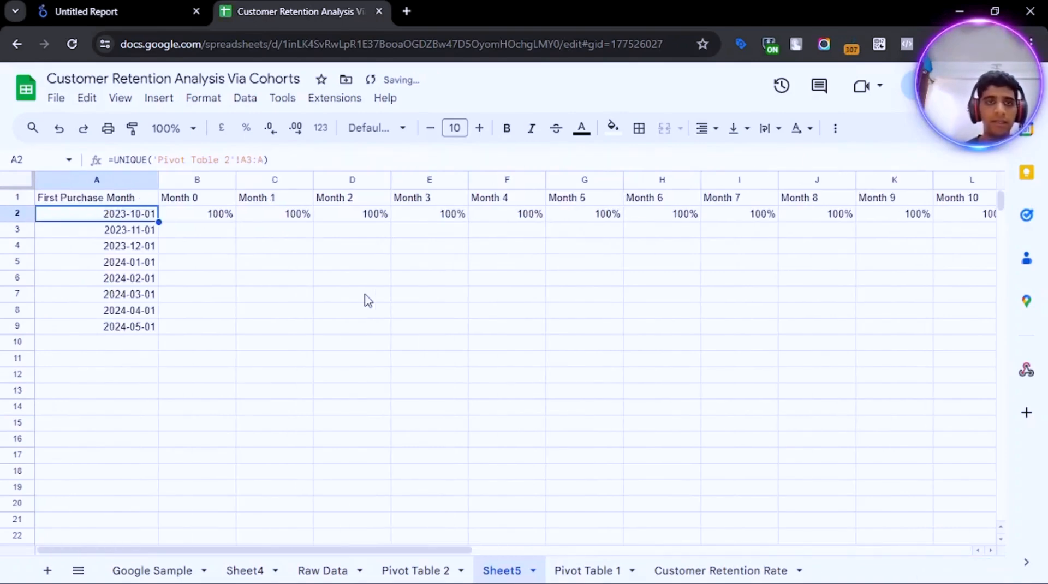
key(Right)
key(Right)
key(ctrl+z)
- Copy the C2 retention formula into B2 so its first sum range becomes the unanchored B3:B
key(Right)
key(Left)
key(Right)
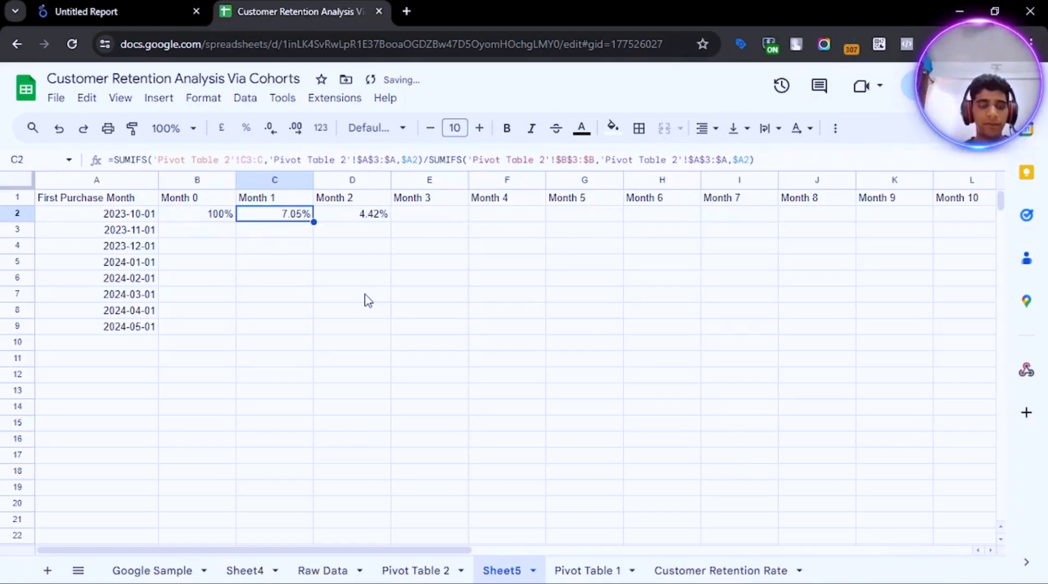
key(ctrl+c)
key(Left)
key(ctrl+v)
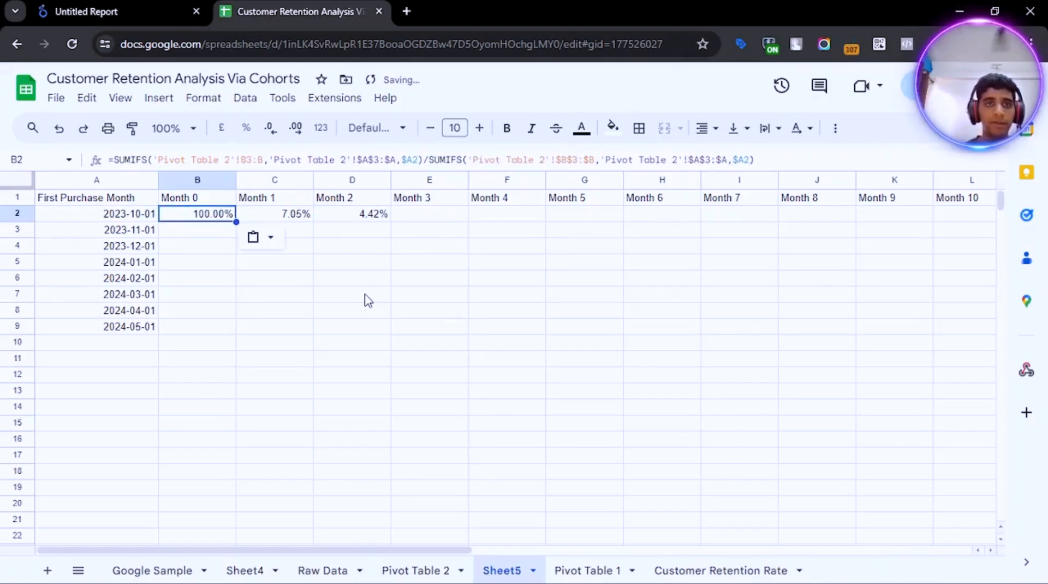
- Paste the retention formula across row 2 from Month 0 in B2 to Month 17 in S2
key(shift+Right)
key(shift+Right)
key(shift+Right)
key(shift+Right)
key(shift+Right)
key(shift+Right)
key(shift+Right)
key(shift+Right)
key(shift+Right)
key(shift+Right)
key(shift+Right)
key(shift+Right)
key(shift+Right)
key(shift+Right)
key(shift+Right)
key(shift+Right)
key(shift+Right)
key(shift+Right)
key(shift+Right)
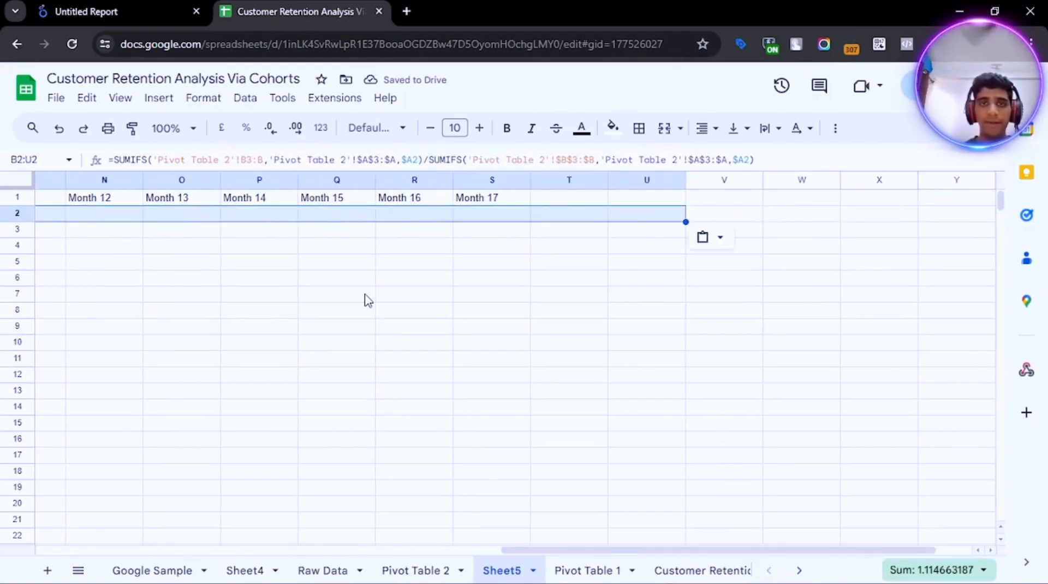
key(ctrl+v)
key(Home)
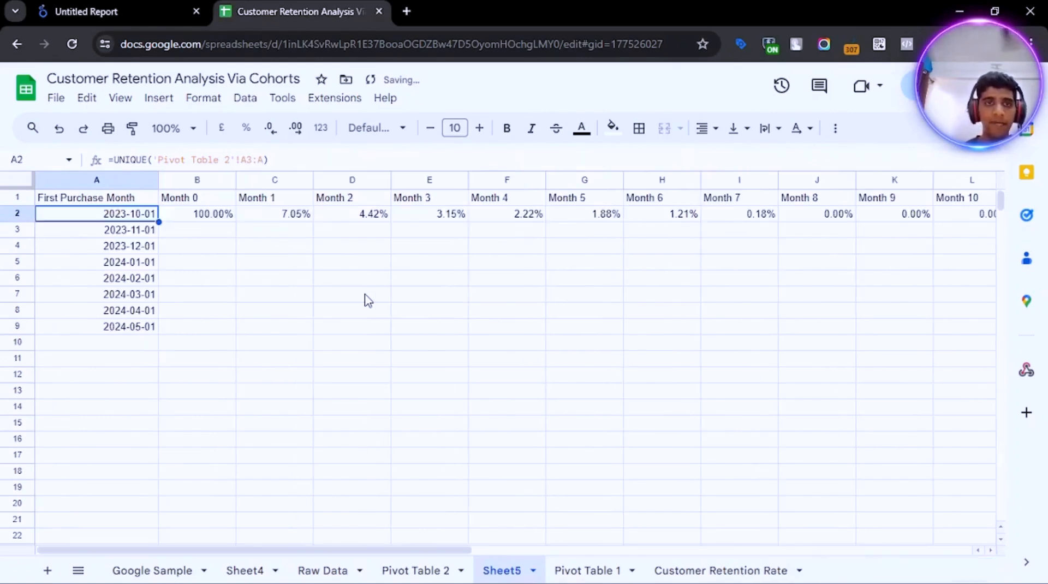
- Fill the row 2 retention formulas in B2:S2 down through row 9
key(Right)
key(Right)
key(Left)
key(shift+Right)
key(shift+Right)
key(shift+Right)
key(ctrl+shift+Right)
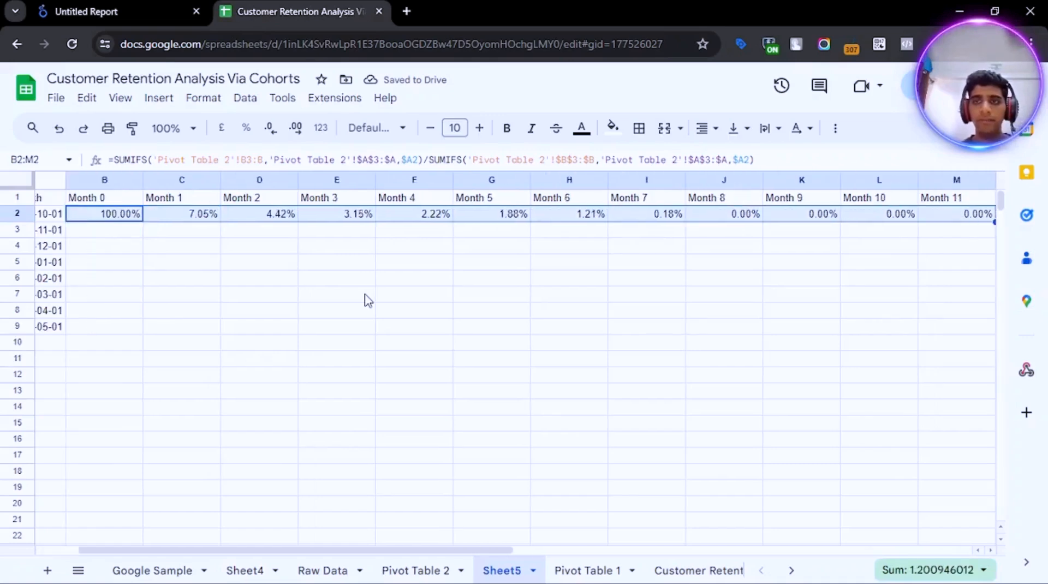
key(shift+Left)
key(shift+Down)
key(shift+Down)
key(shift+Down)
key(shift+Down)
key(shift+Down)
key(shift+Down)
key(shift+Down)
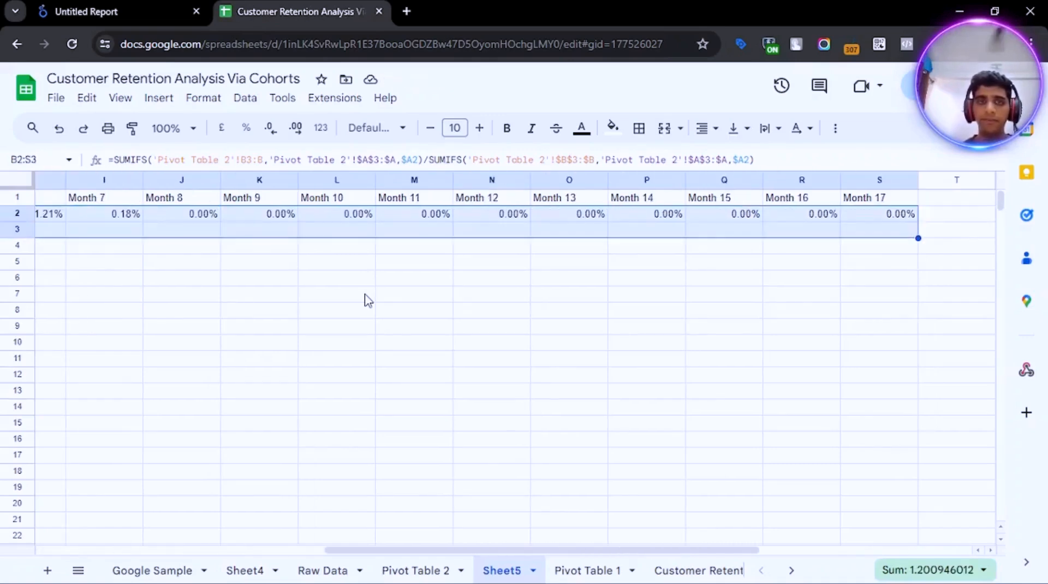
key(ctrl+d)
key(ctrl+Left)
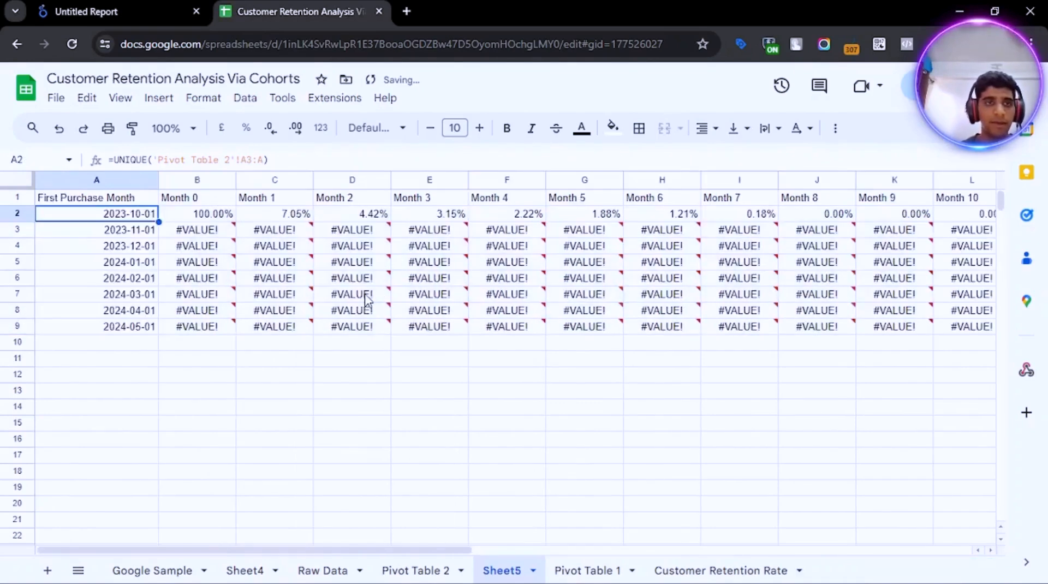
- Compare the B3 formula and its error details with B2, and undo the fill down to row 9
key(Right)
key(Down)
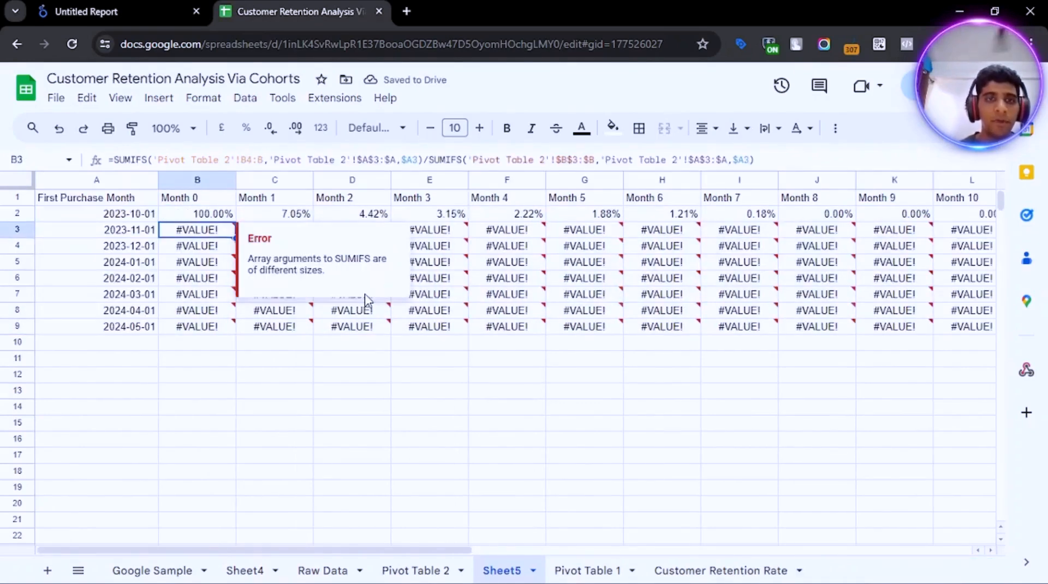
key(Up)
key(Down)
key(Up)
key(Down)
key(Up)
key(Down)
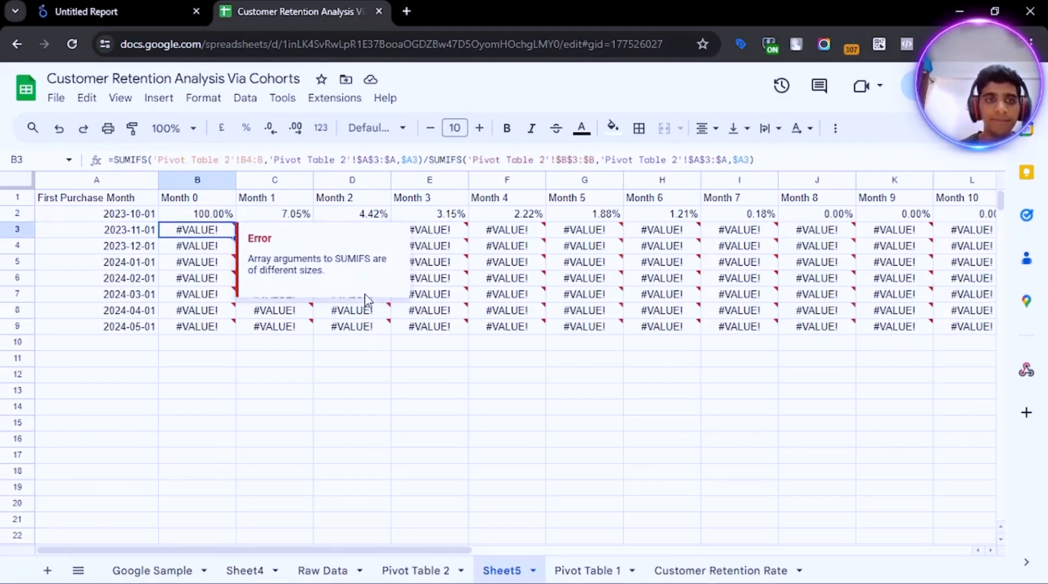
key(Right)
key(Right)
key(Right)
key(Right)
key(Down)
key(Down)
key(ctrl+z)
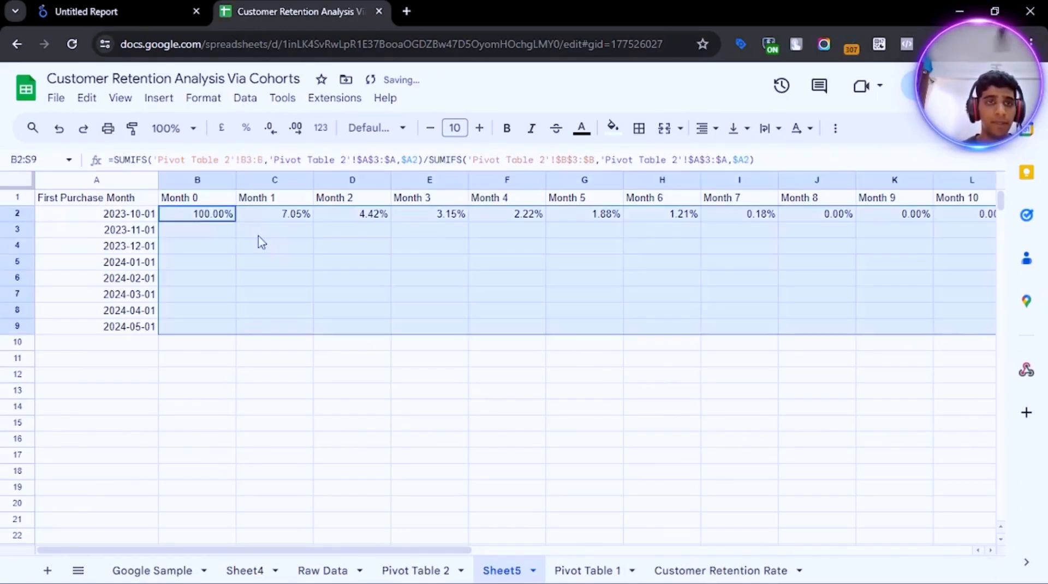
- Fill the retention formula from B2 down to B3 only and select B3
click(228, 234)
click(225, 217)
key(shift+Down)
key(ctrl+d)
key(Down)
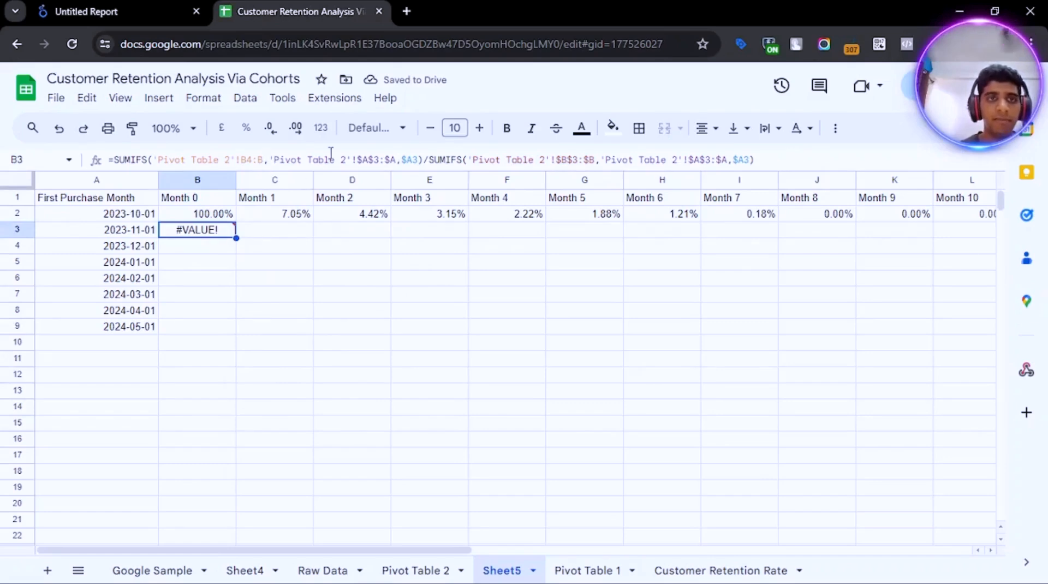
- Change the first SUMIFS sum range in B3 to start at row 3 of Pivot Table 2, as B3:B
click(250, 160)
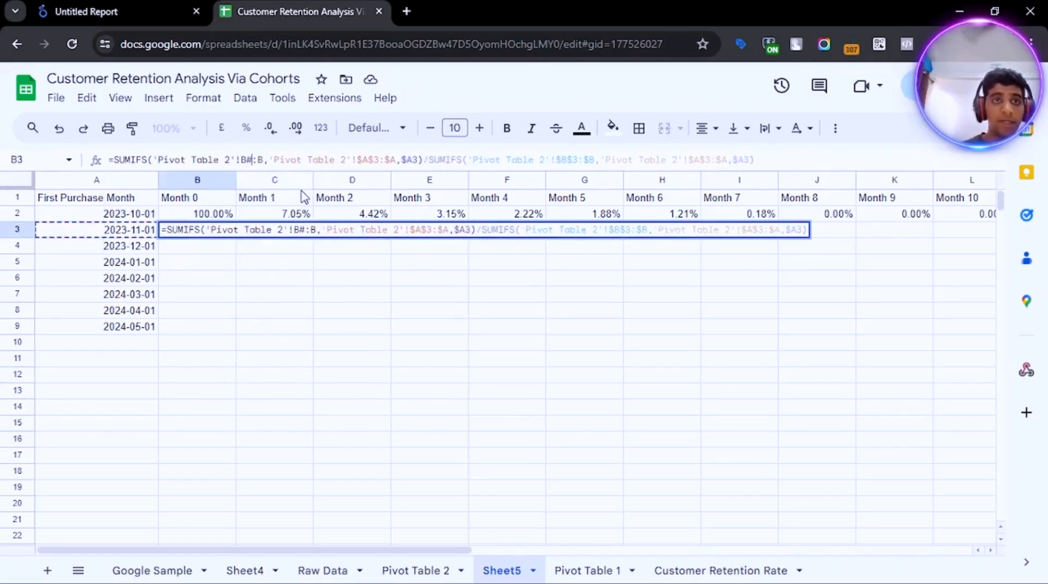
key(BackSpace)
text(3)
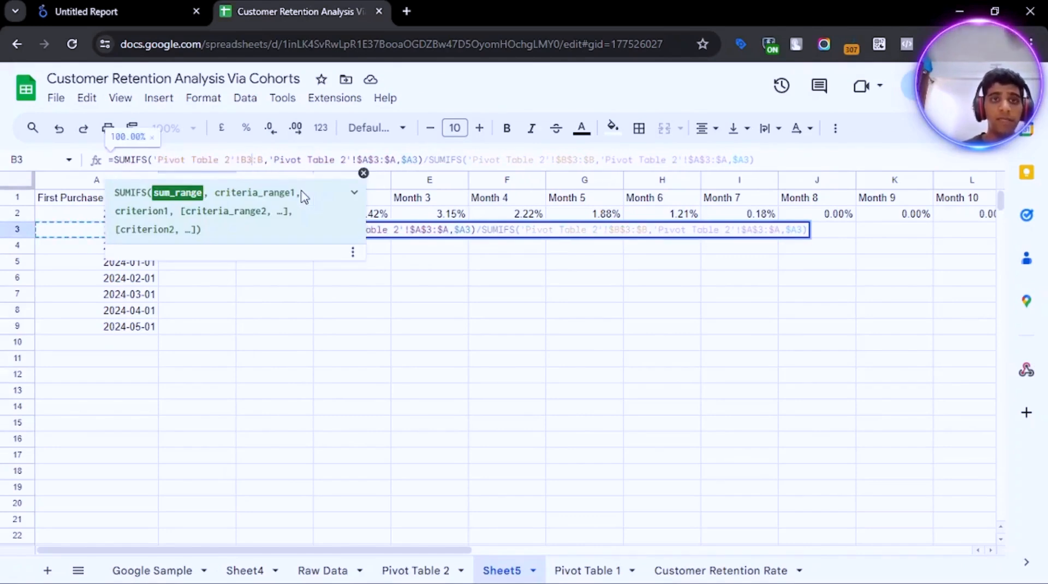
key(Return)
key(Up)
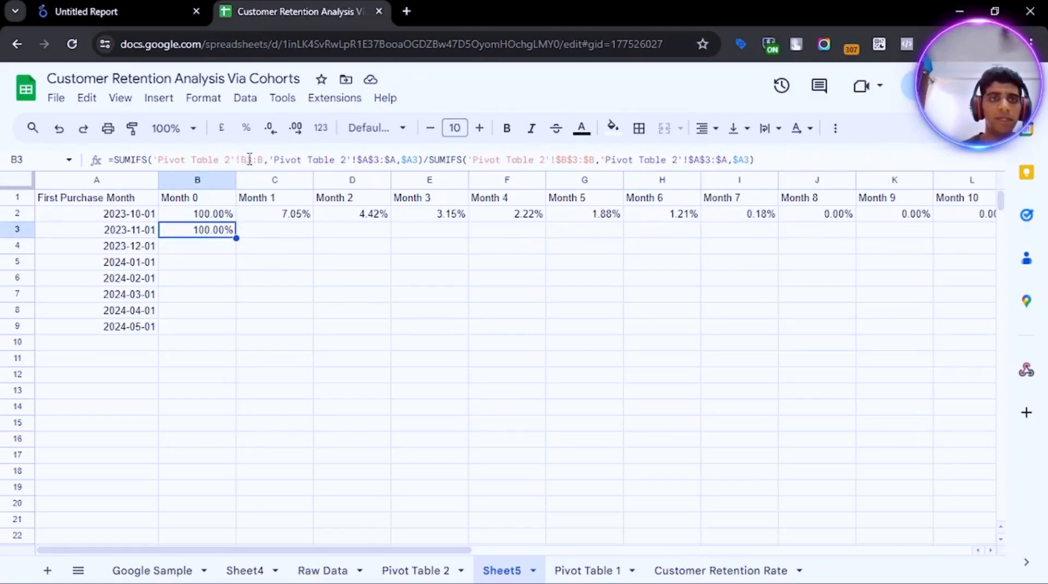
- Anchor the first sum range in B2 as B$3:B, and fill the formula down to B3 and across to C3
click(228, 213)
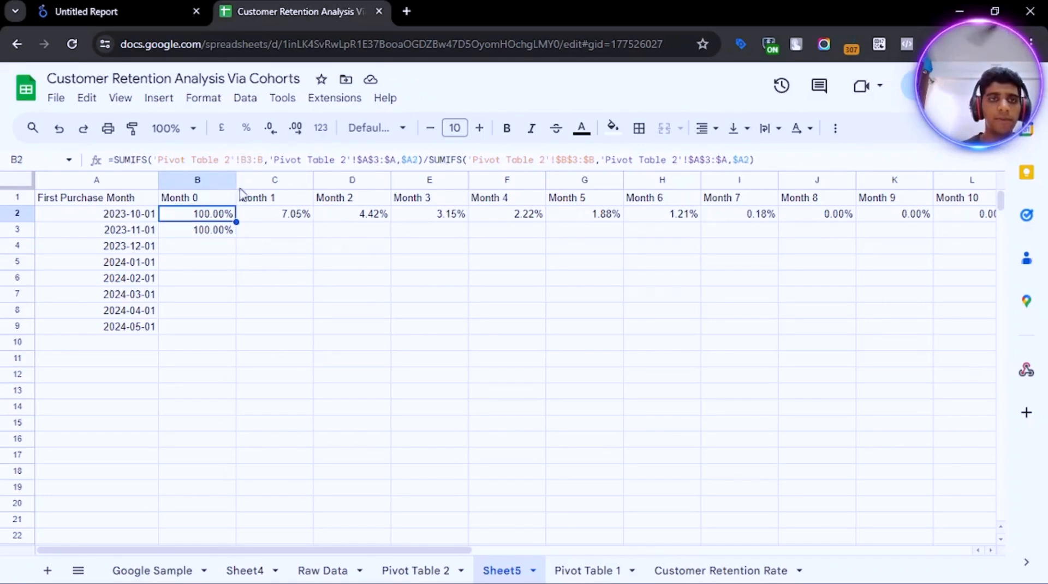
click(247, 159)
text($)
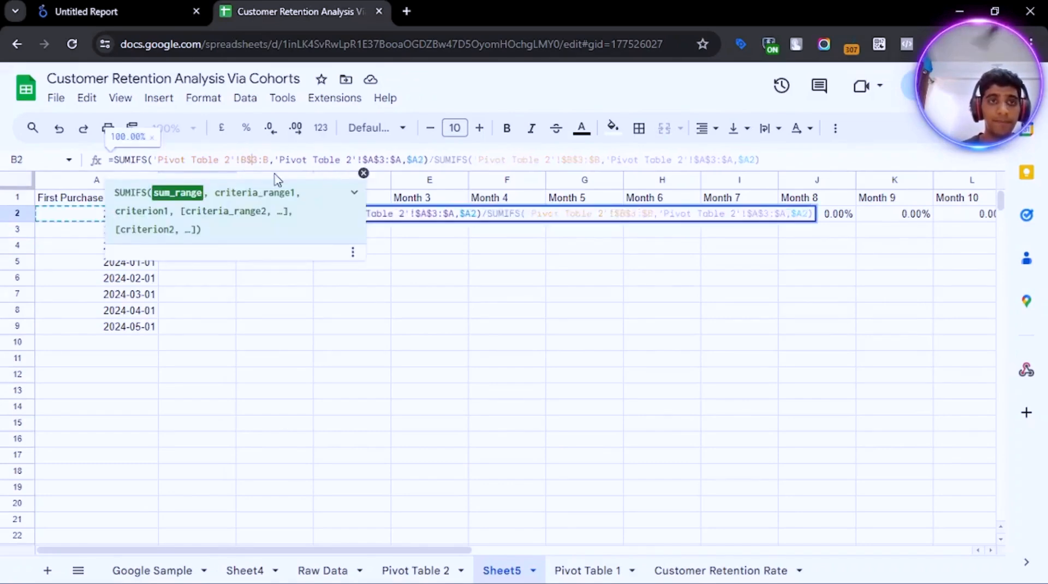
key(Return)
key(Up)
key(shift+Down)
key(ctrl+d)
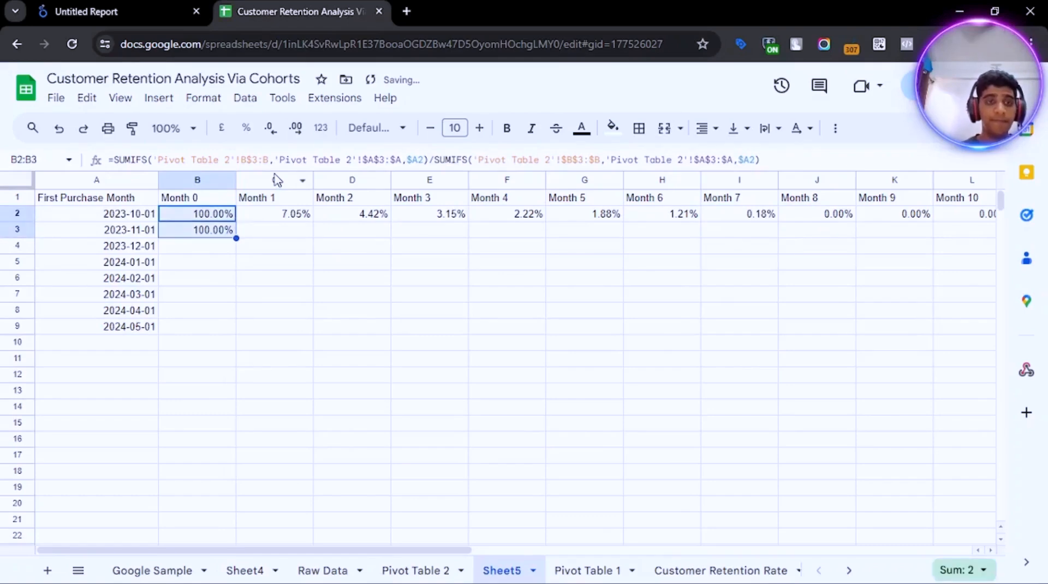
key(Down)
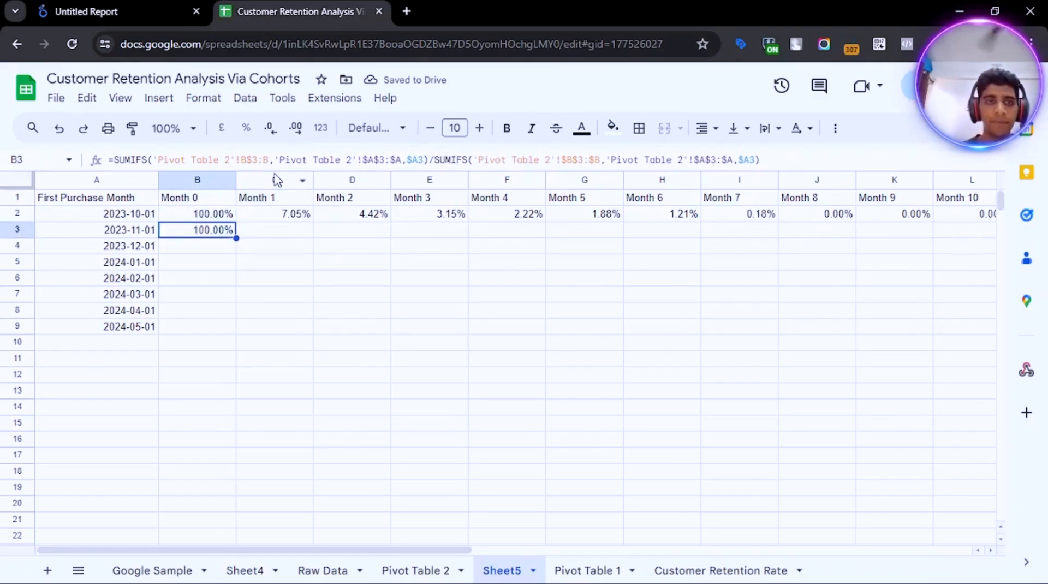
key(shift+Right)
key(ctrl+r)
key(Right)
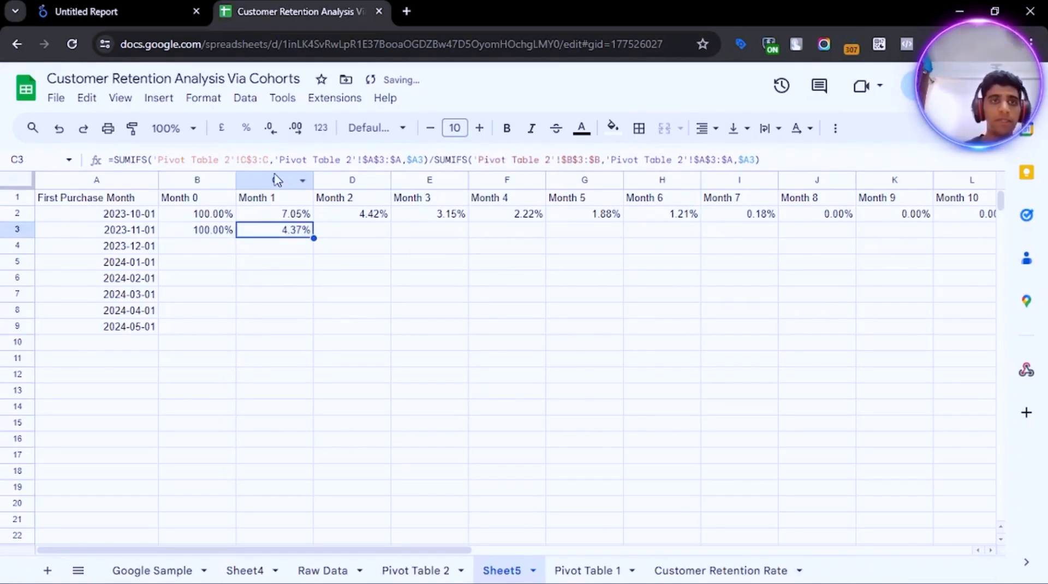
- Check C3 against the Looker Studio customer counts with a temporary =524/11978 percentage in C4, and clear it
click(180, 10)
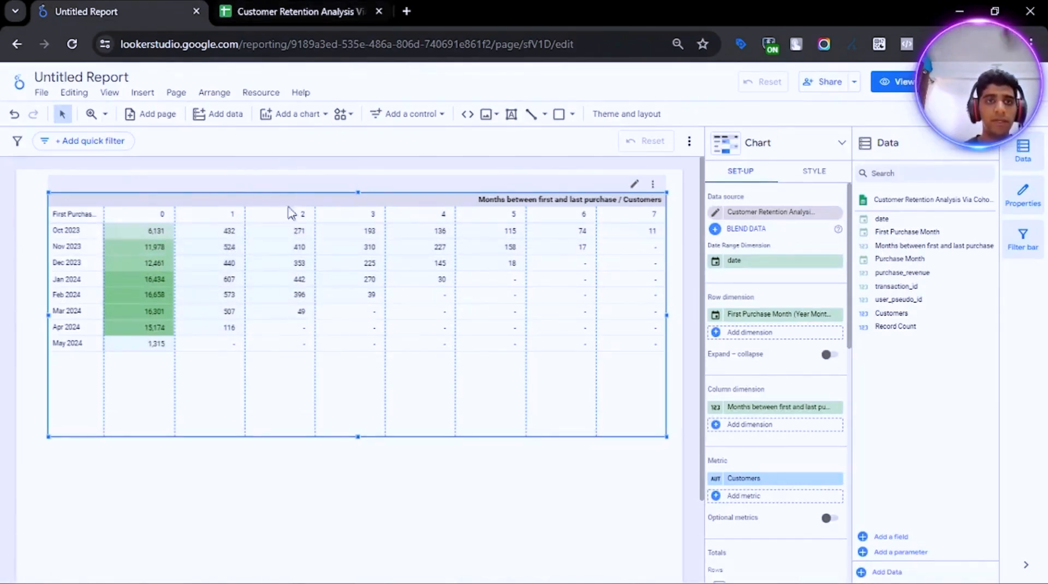
click(289, 11)
click(285, 250)
text(=524/)
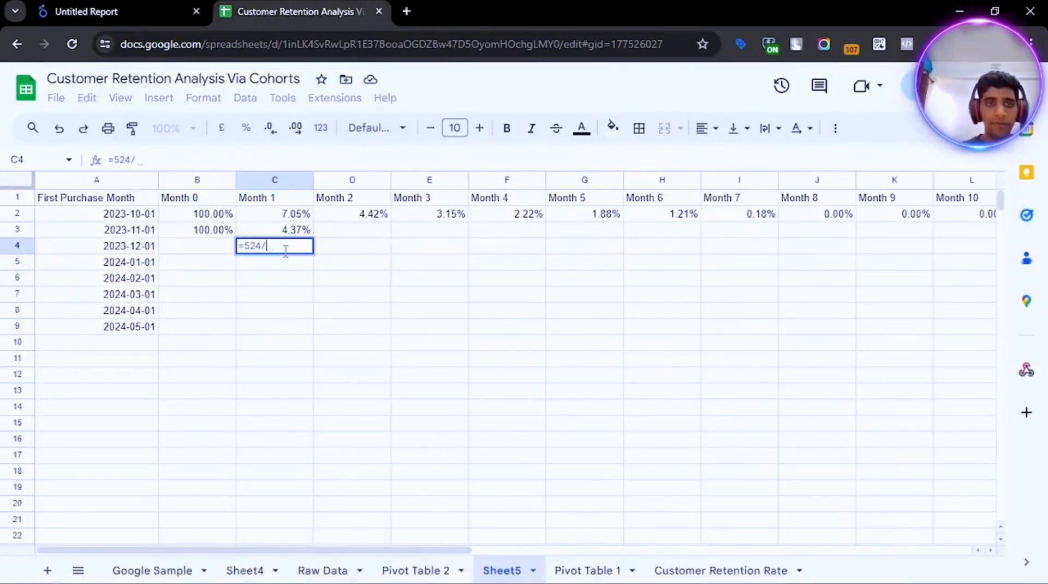
click(89, 8)
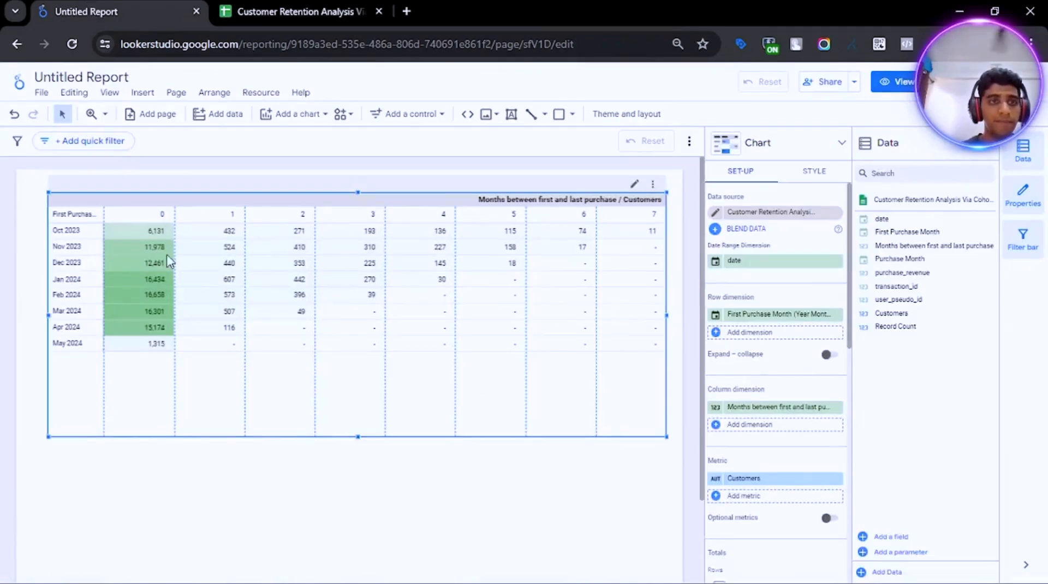
click(284, 10)
text(11978)
key(Return)
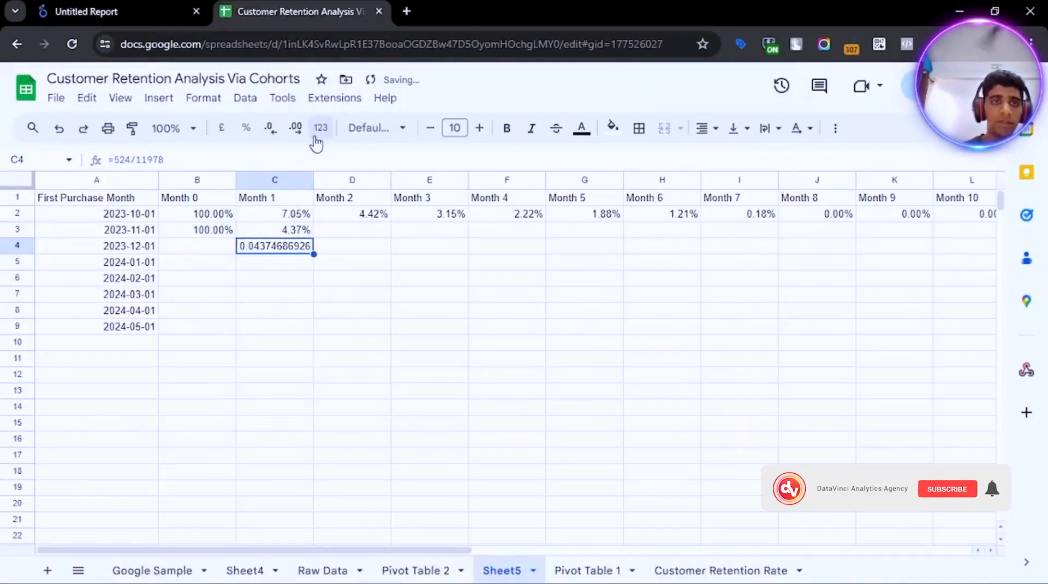
click(245, 128)
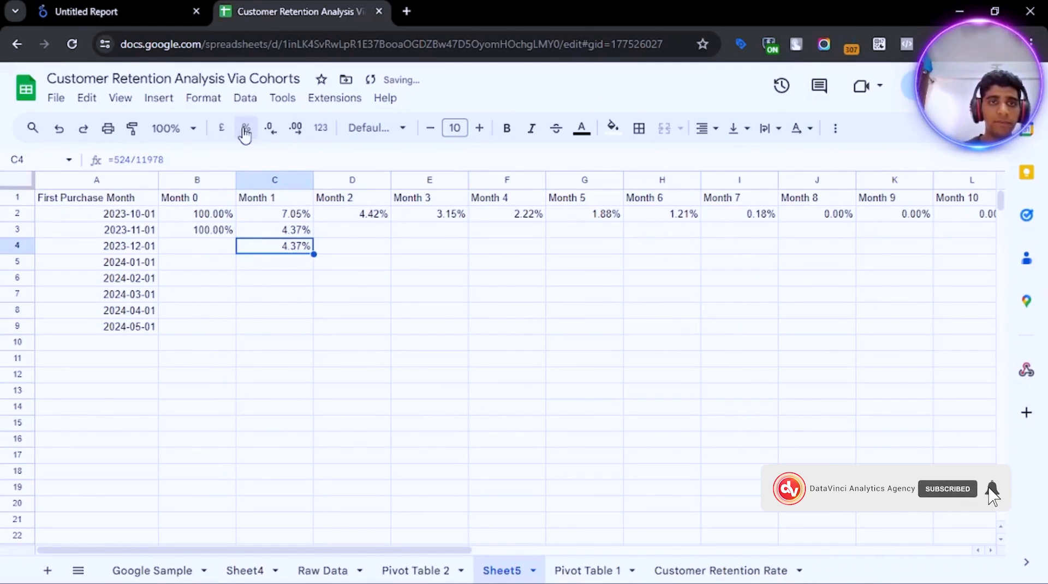
key(Delete)
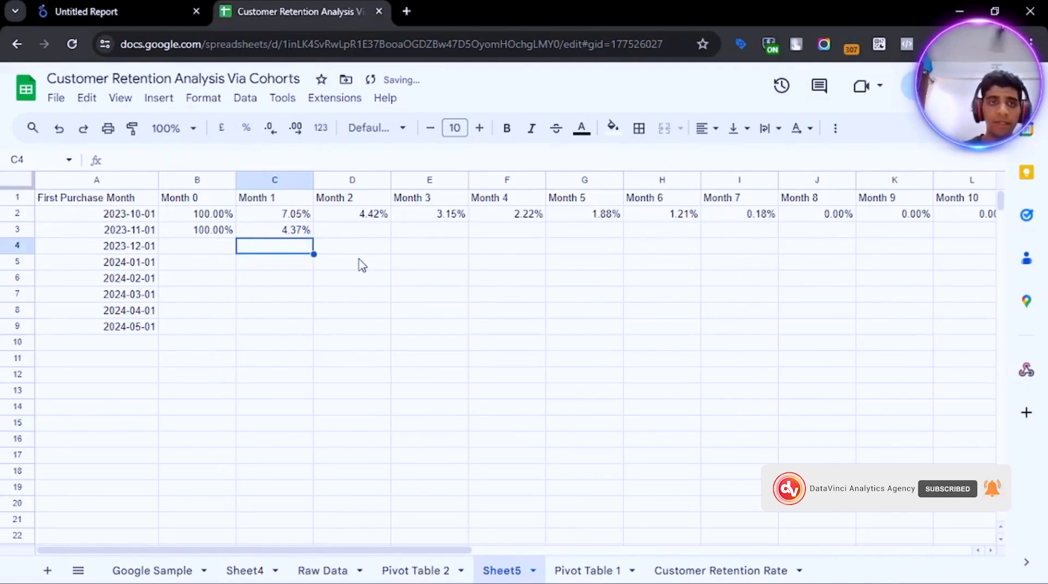
- Fill the row-anchored retention formula across rows 2 and 3 from Month 0 through Month 17 in column S
key(Up)
key(Left)
key(Right)
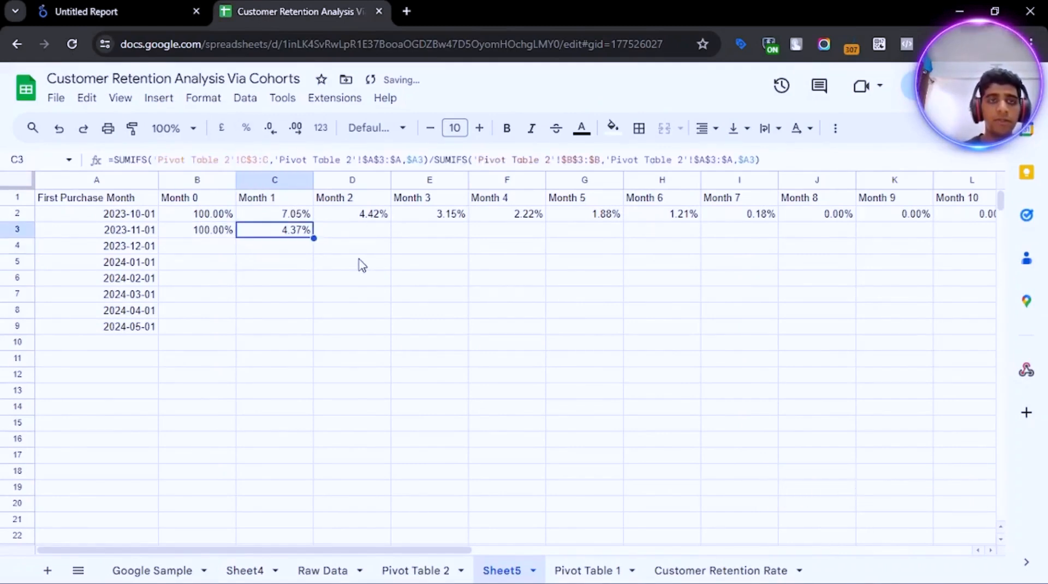
key(Up)
key(Left)
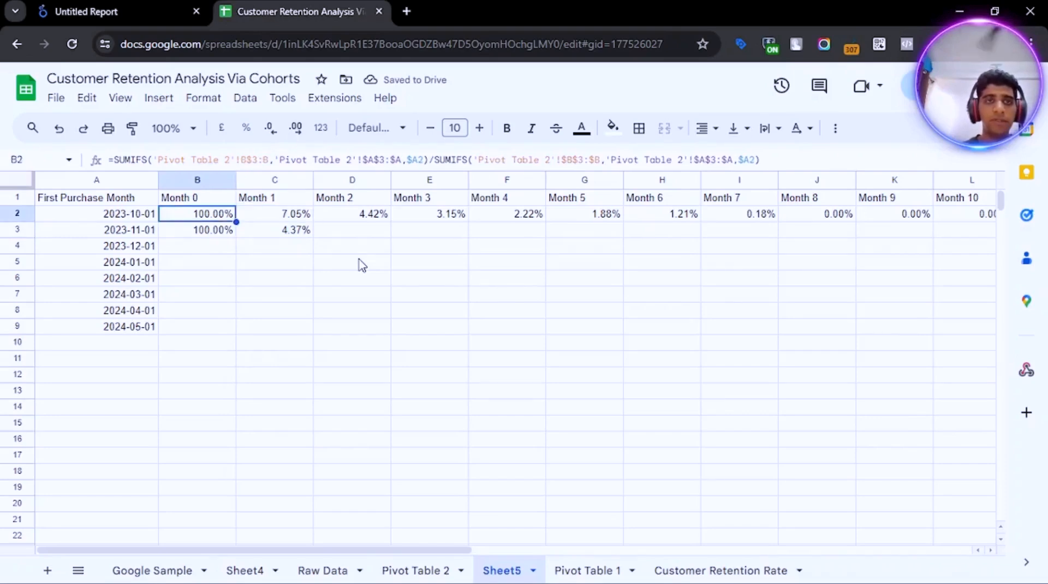
key(shift+Right)
key(shift+Right)
key(shift+Right)
key(shift+Right)
key(shift+Right)
key(shift+Right)
key(shift+Right)
key(shift+Right)
key(shift+Right)
key(shift+Right)
key(shift+Right)
key(shift+Right)
key(shift+Right)
key(shift+Right)
key(shift+Right)
key(shift+Right)
key(shift+Right)
key(shift+Right)
key(shift+Right)
key(shift+Right)
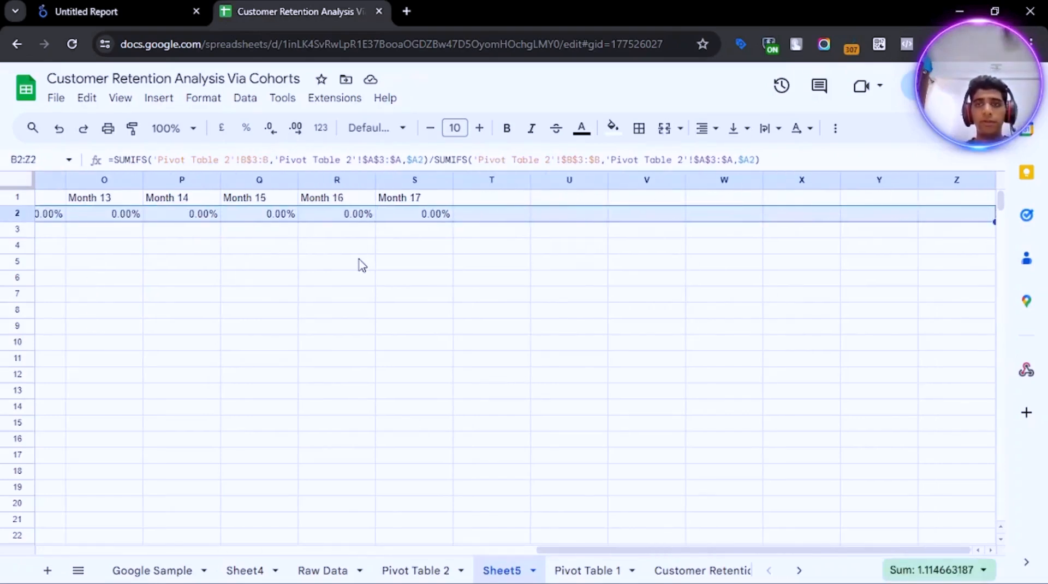
key(shift+Left)
key(shift+Left)
key(shift+Left)
key(shift+Left)
key(shift+Left)
key(shift+Left)
key(shift+Left)
key(shift+Right)
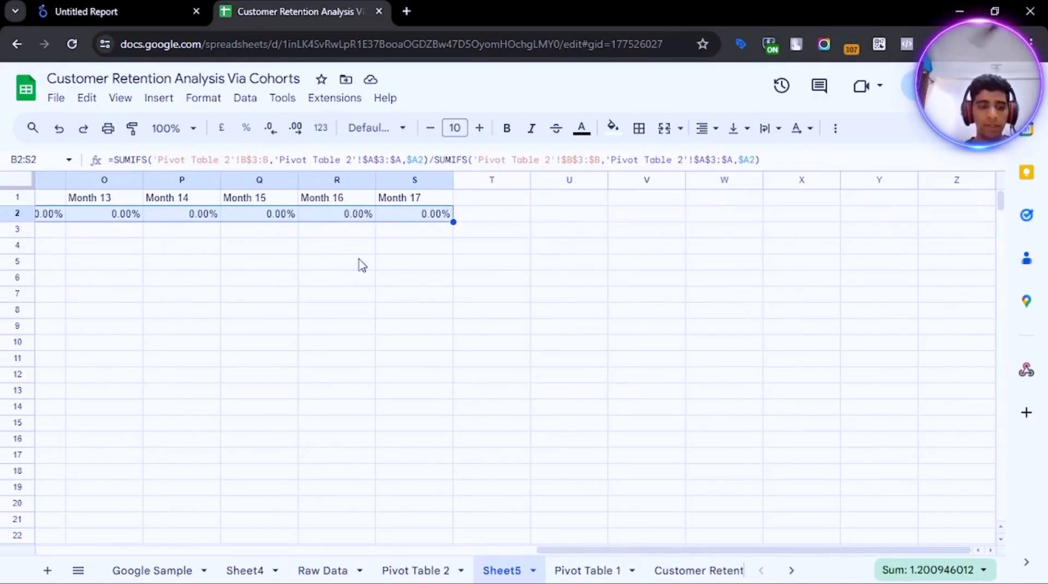
key(Left)
key(Down)
key(Right)
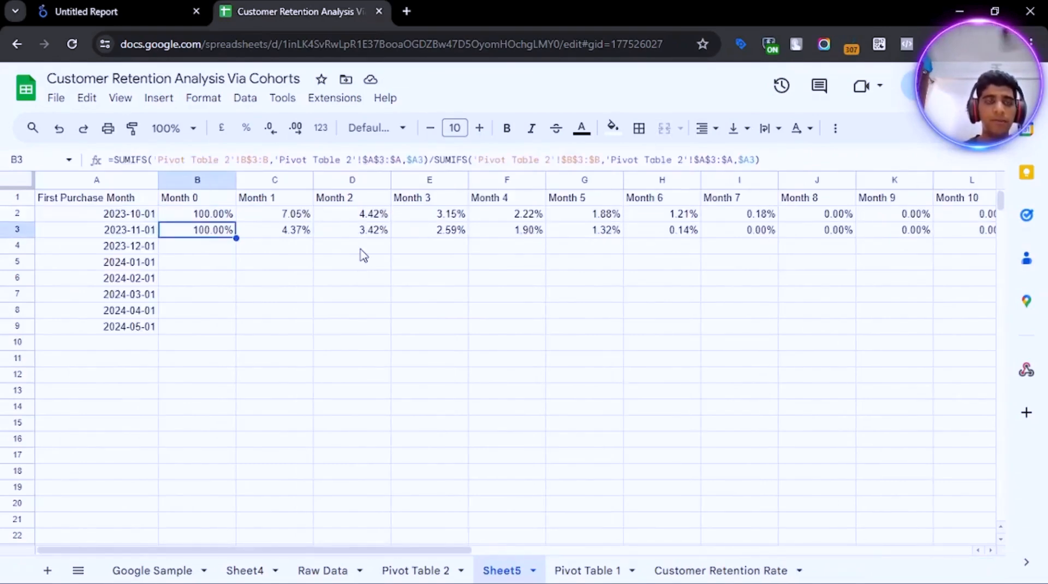
- Wrap the retention formula in B2 in IFERROR with 0 as the value if error
key(Up)
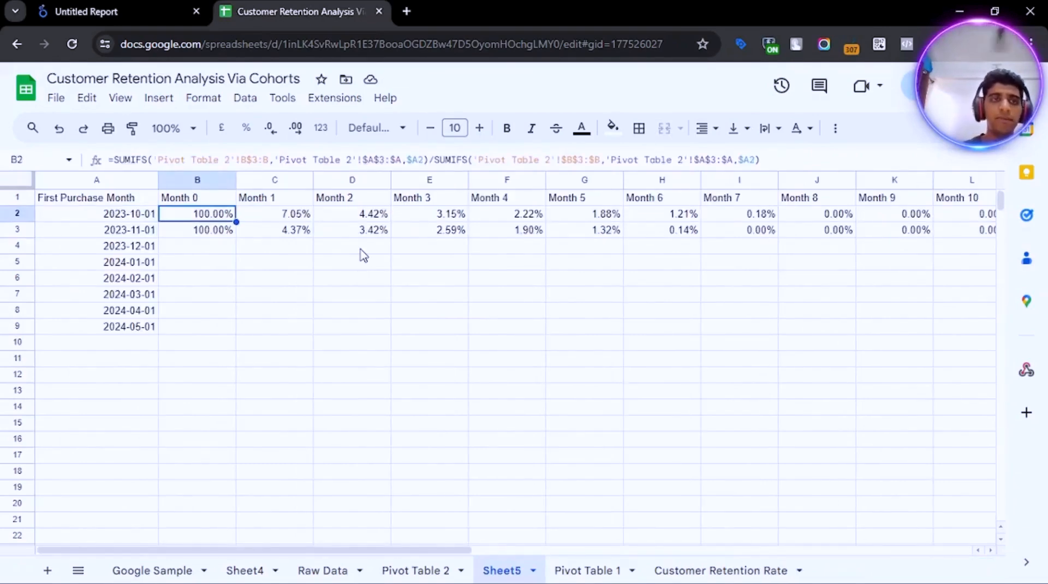
click(113, 159)
text(IFERROR)
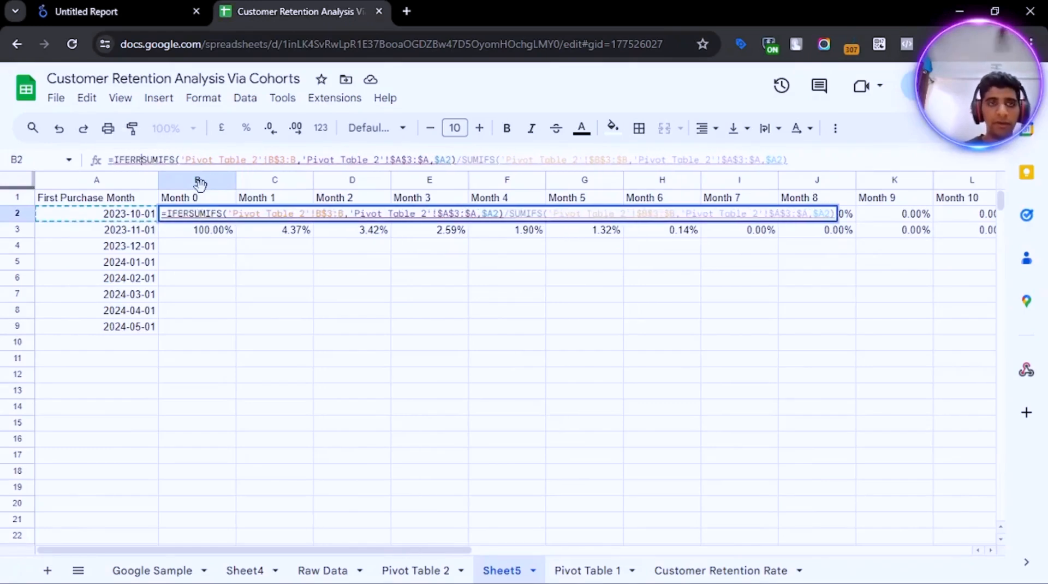
text(()
key(End)
text())
text(,0)
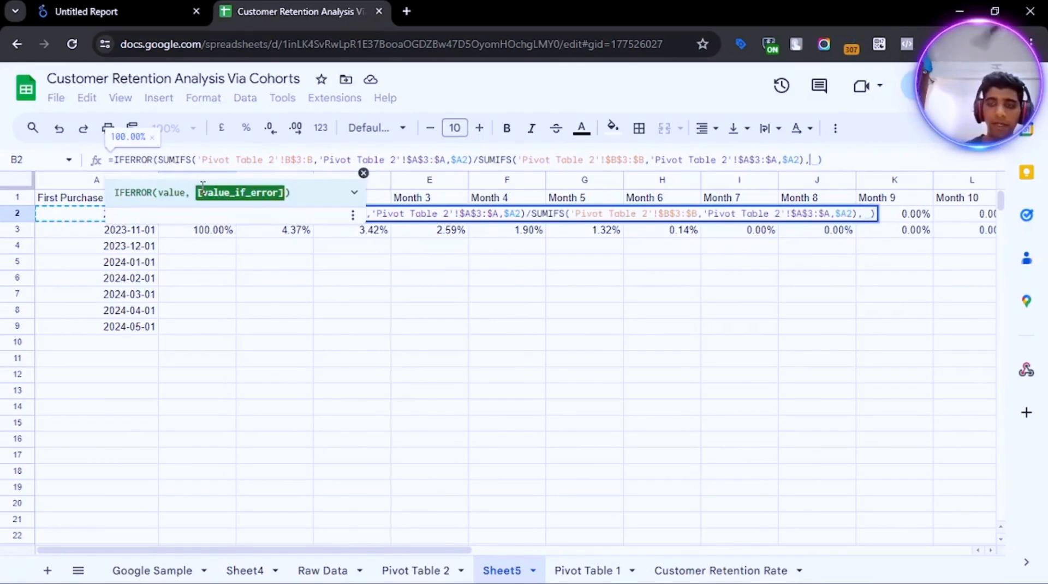
key(Return)
- Fill the IFERROR retention formula from B2 across to S2 and down through row 12, and inspect B4
key(Up)
key(shift+Right)
key(shift+Right)
key(shift+Right)
key(ctrl+shift+Right)
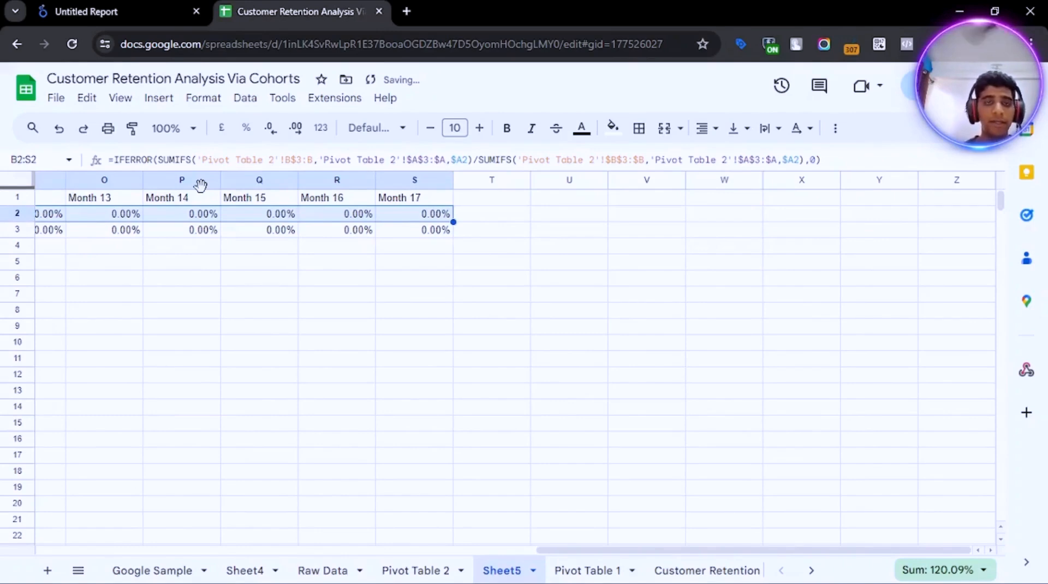
key(shift+Down)
key(shift+Down)
key(shift+Down)
key(shift+Down)
key(shift+Down)
key(shift+Down)
key(shift+Down)
key(shift+Down)
key(shift+Down)
key(shift+Down)
key(ctrl+d)
key(ctrl+Left)
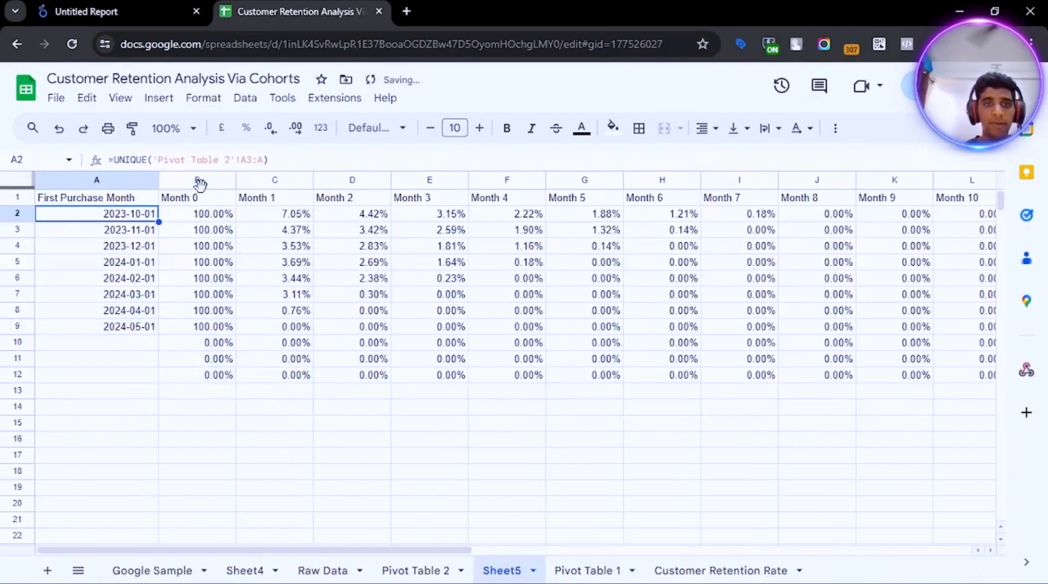
key(Right)
key(Down)
key(Down)
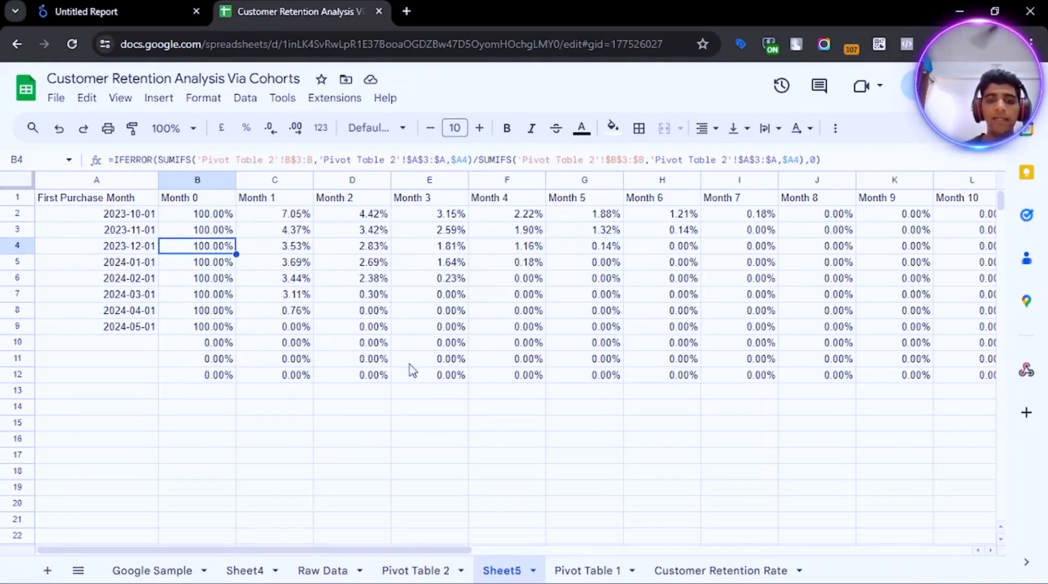
- Switch to the Looker Studio report, add a blank second page and return to page 1
click(157, 6)
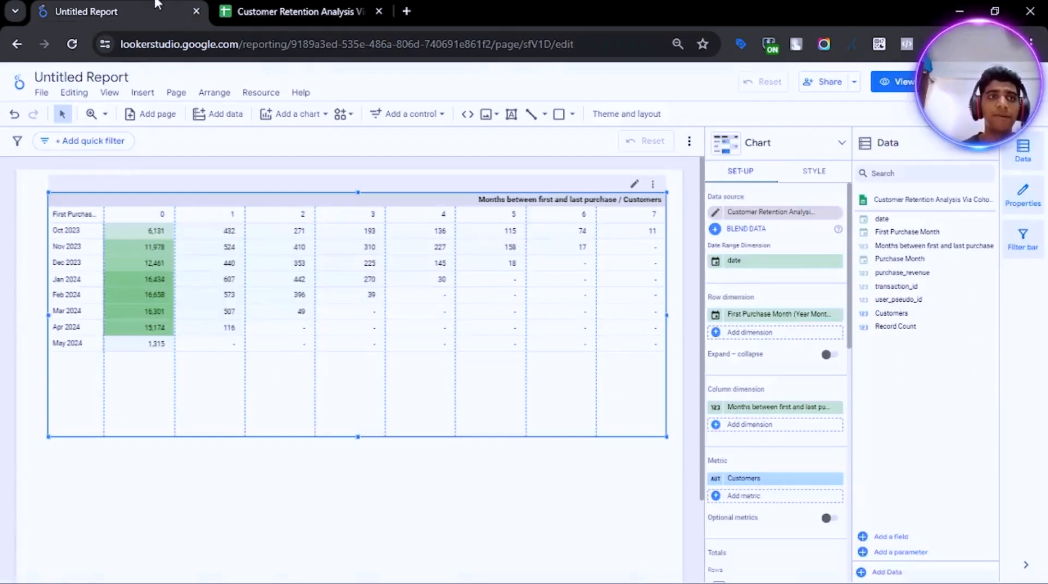
click(520, 491)
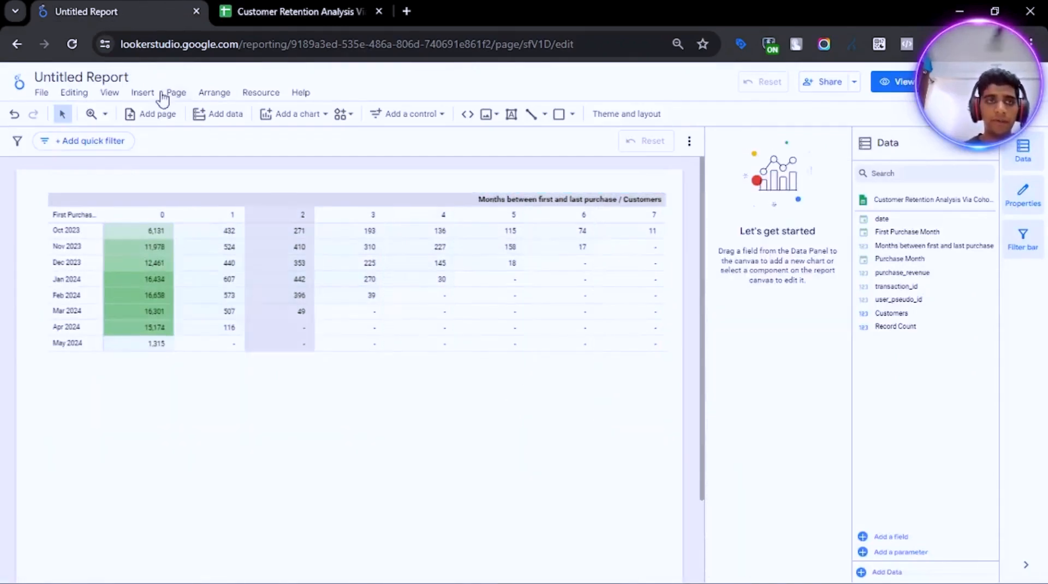
click(157, 114)
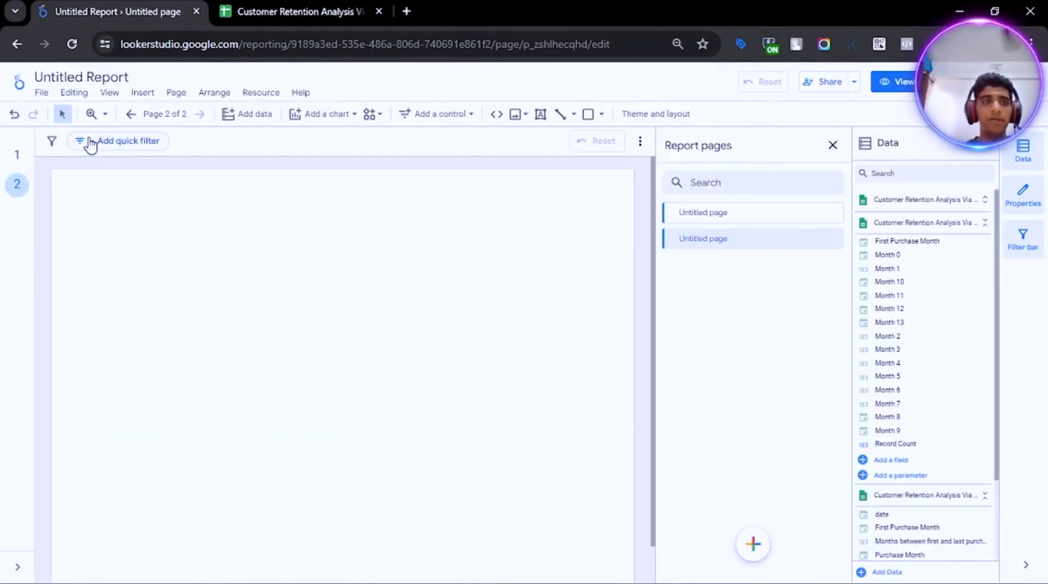
click(15, 155)
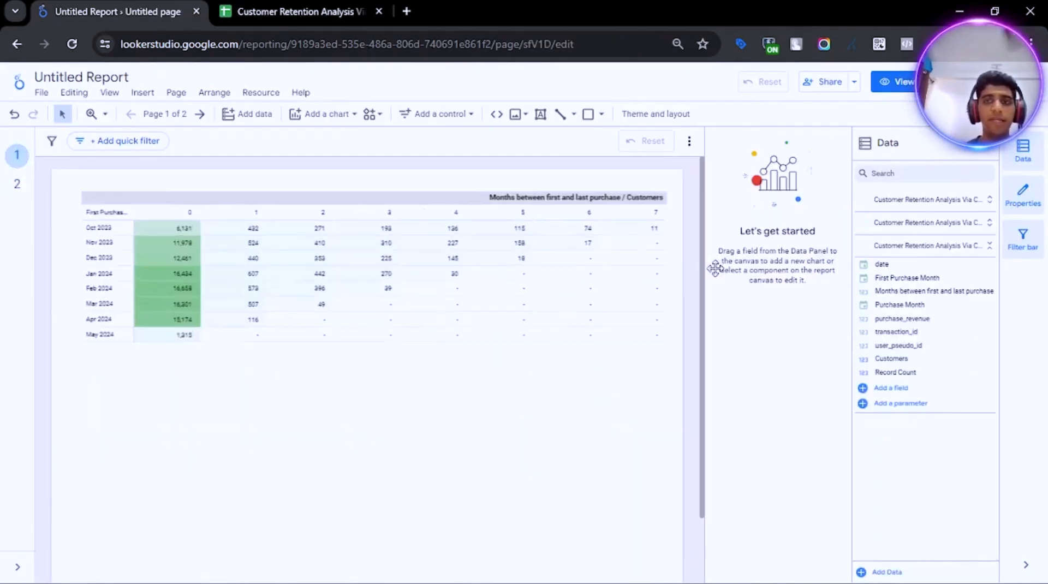
- Open the data source containing the Month 0 to Month 13 fields for editing and enlarge its field editor
click(989, 223)
click(865, 223)
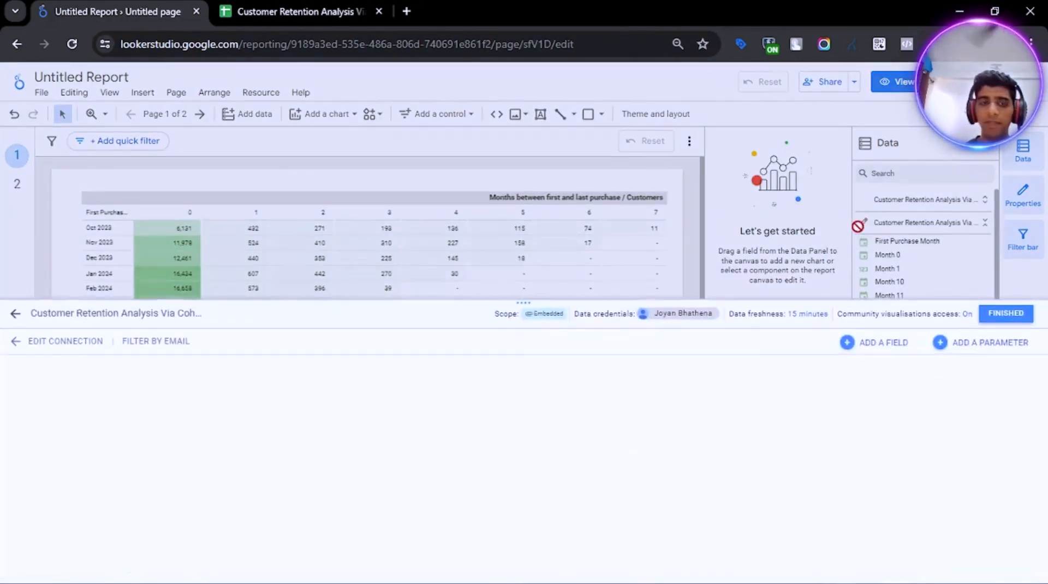
drag(497, 301, 507, 164)
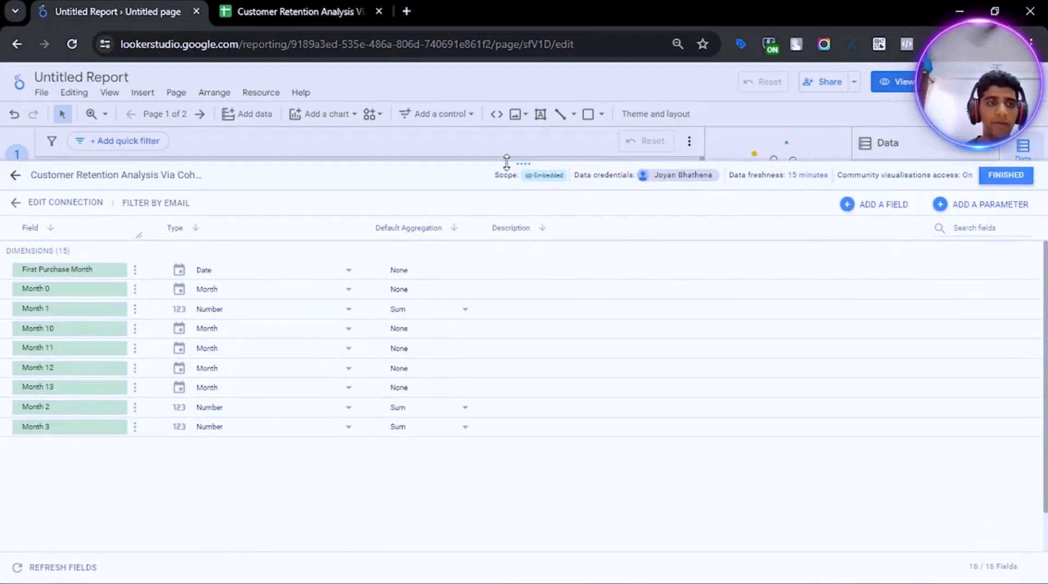
- Review the list of Month fields in the data source, examining their types and default aggregations
scroll(103, 374, down, 2)
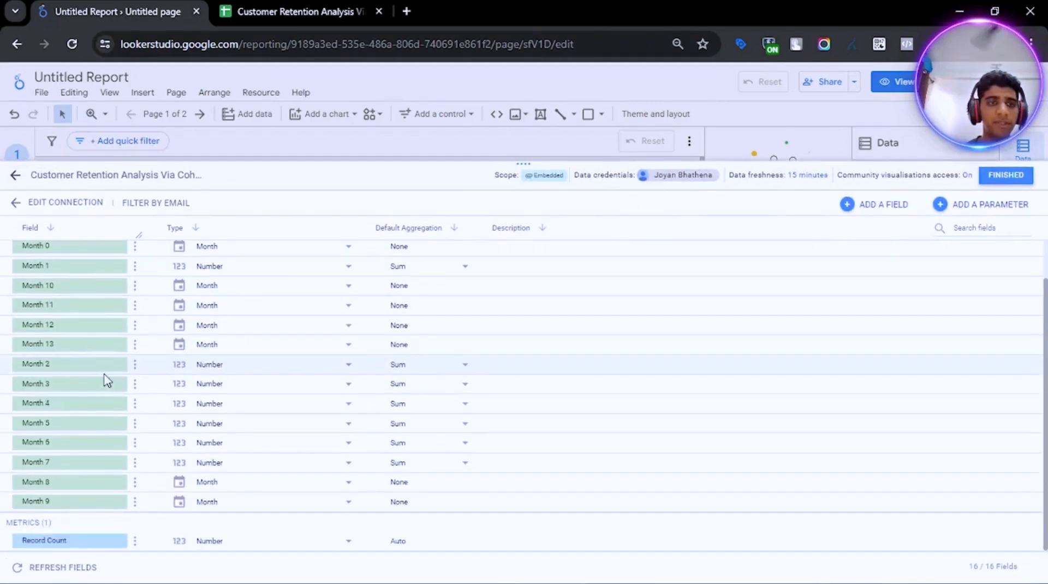
scroll(104, 372, up, 2)
scroll(109, 366, down, 2)
scroll(115, 382, up, 2)
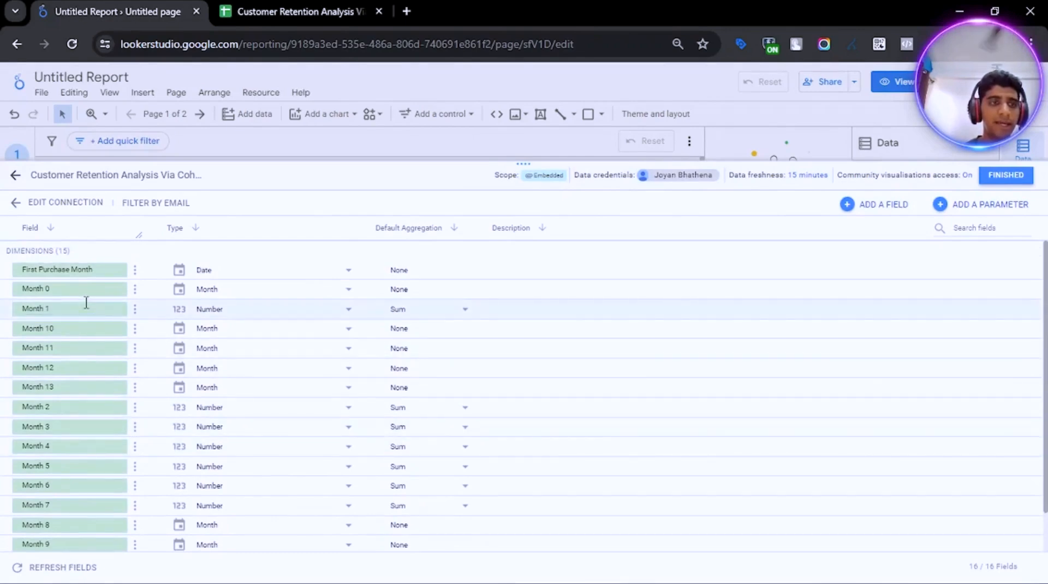
scroll(95, 297, down, 1)
scroll(95, 305, down, 2)
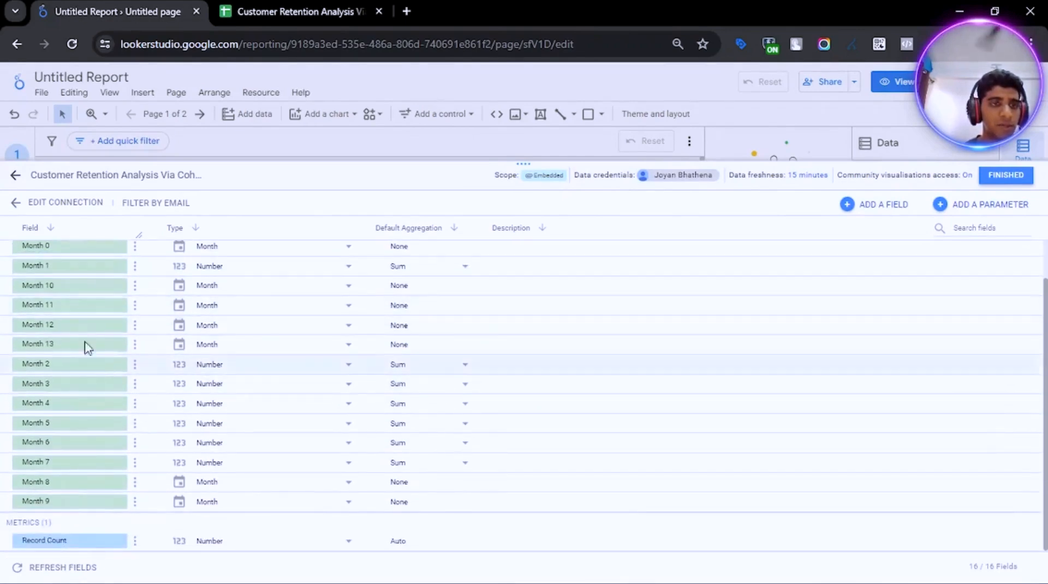
scroll(85, 382, up, 2)
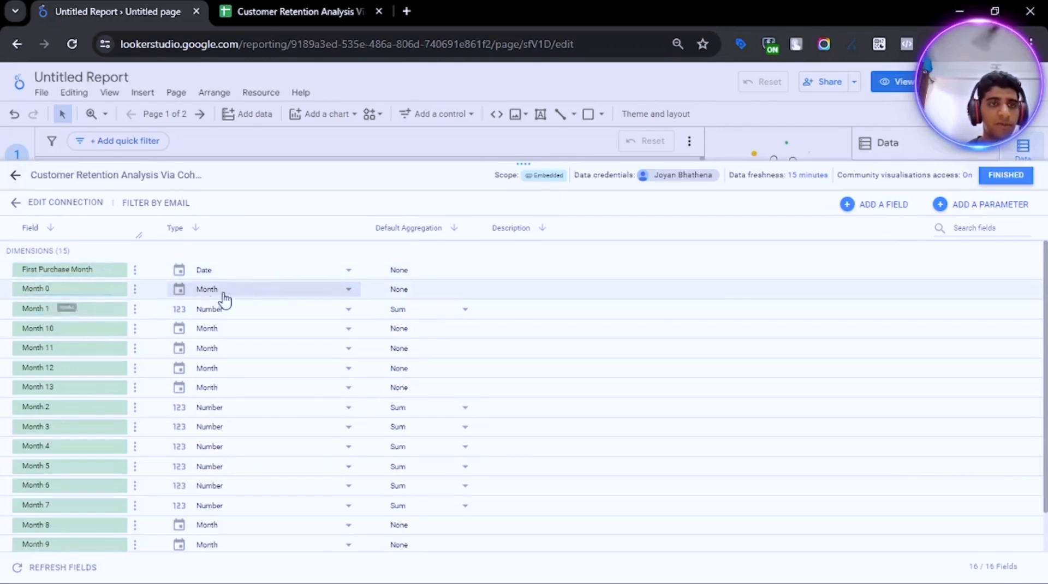
- Change the data type of the Month 0, Month 1 and Month 2 fields to Percent in the data source
click(263, 295)
mouse_move(288, 320)
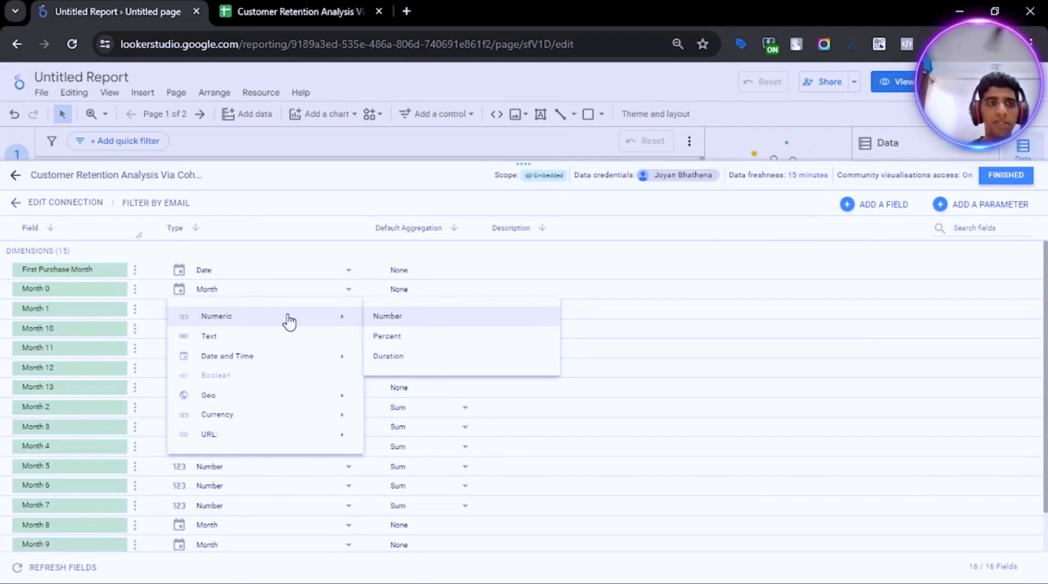
click(388, 338)
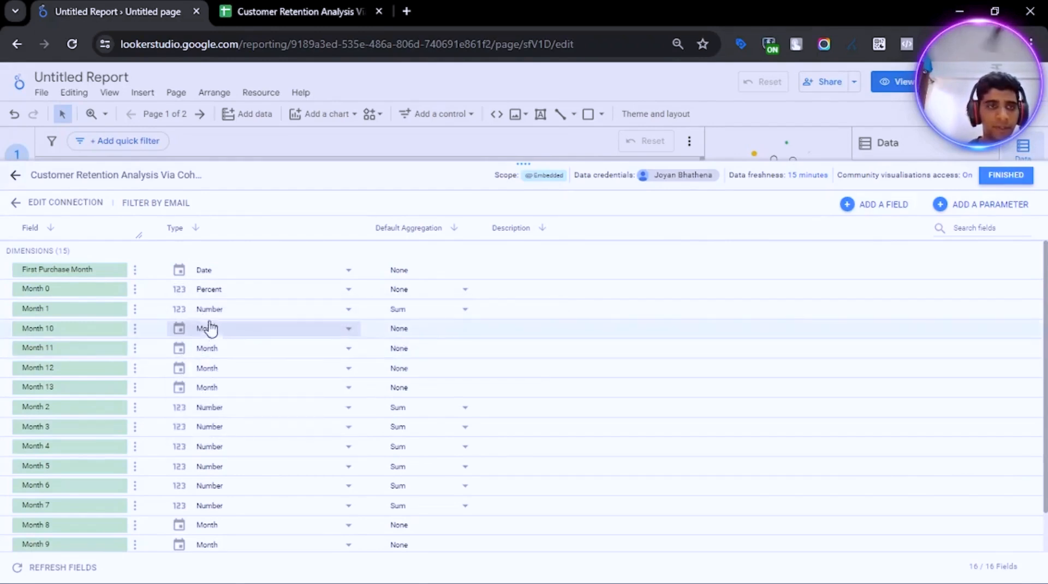
click(217, 312)
mouse_move(334, 344)
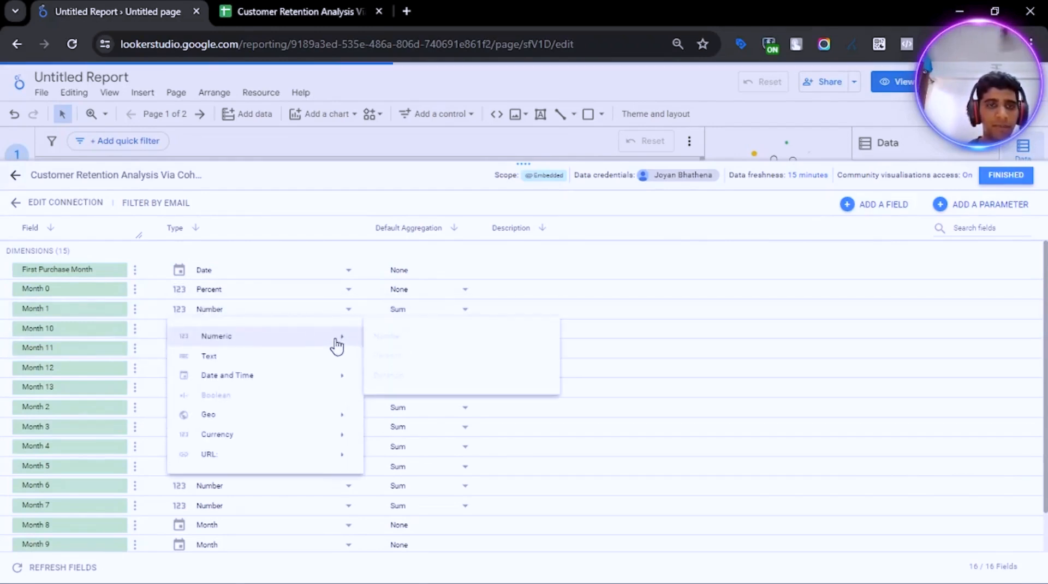
click(413, 364)
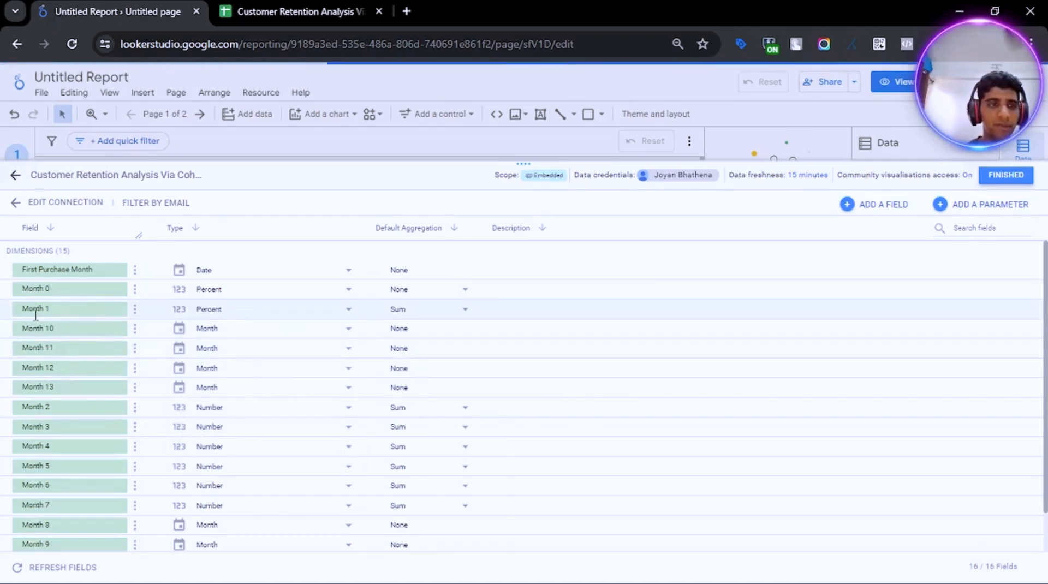
click(234, 409)
mouse_move(341, 437)
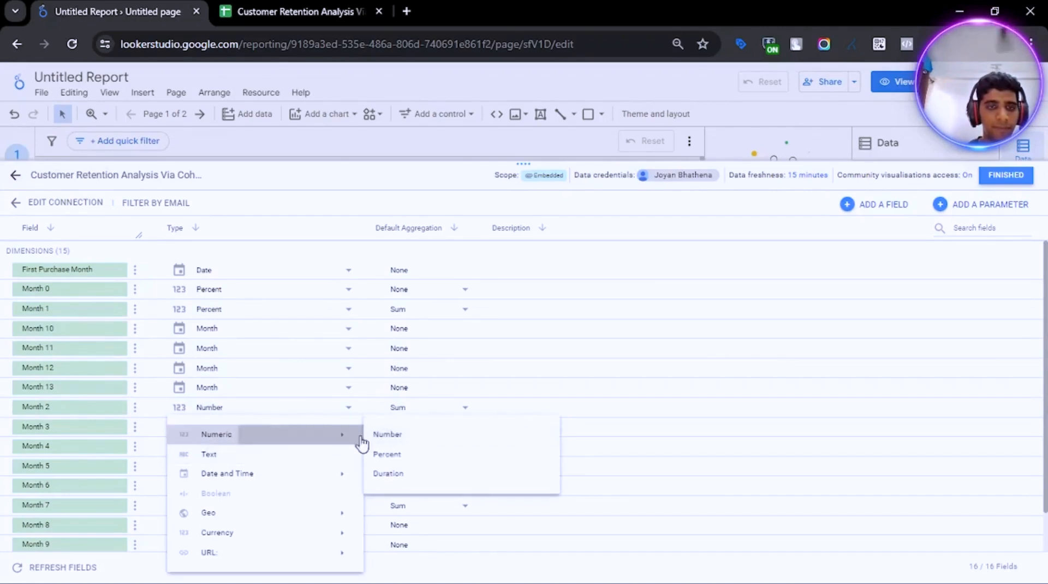
click(397, 456)
scroll(349, 453, down, 1)
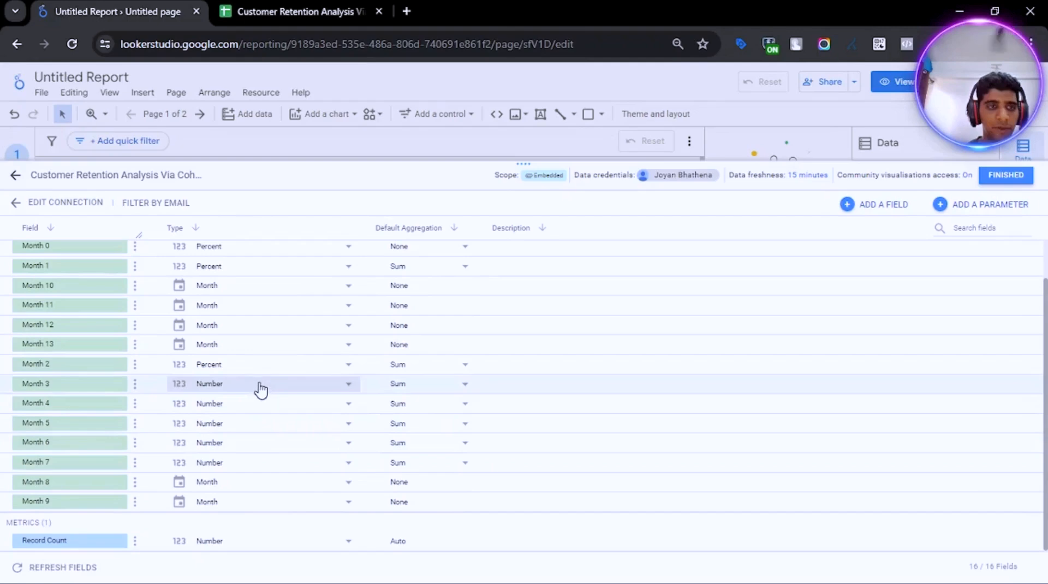
- Change the data type of the Month 3, Month 4, Month 5 and Month 6 fields to Percent and finish editing the data source
click(267, 385)
mouse_move(325, 422)
click(382, 431)
click(269, 410)
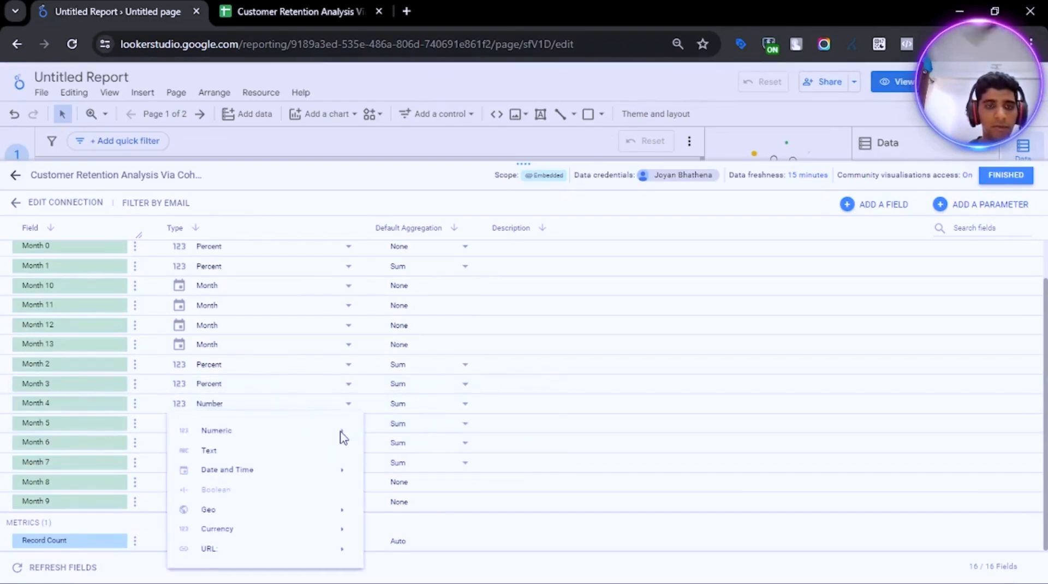
mouse_move(341, 437)
click(398, 450)
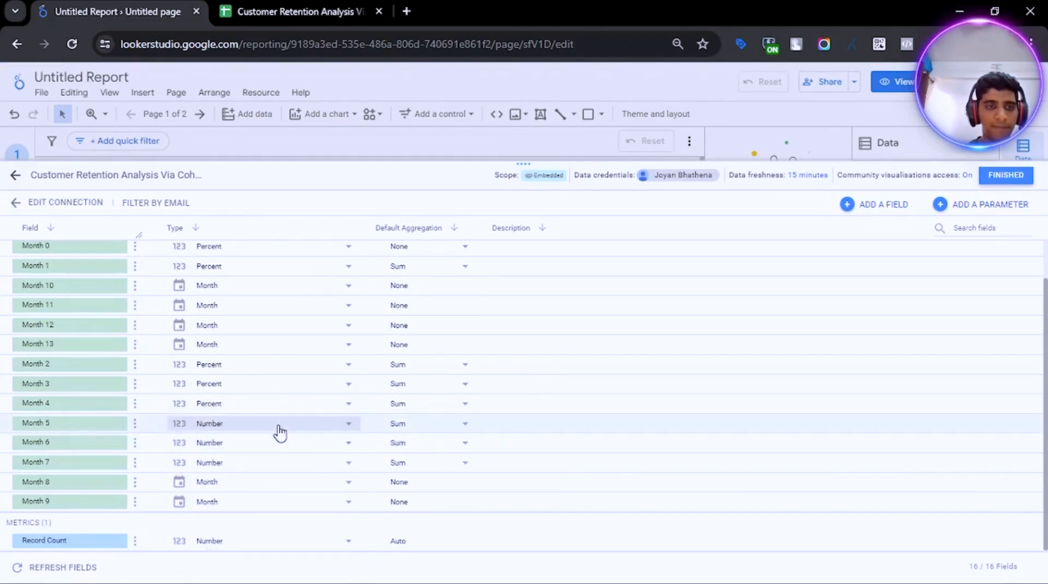
click(281, 430)
mouse_move(341, 442)
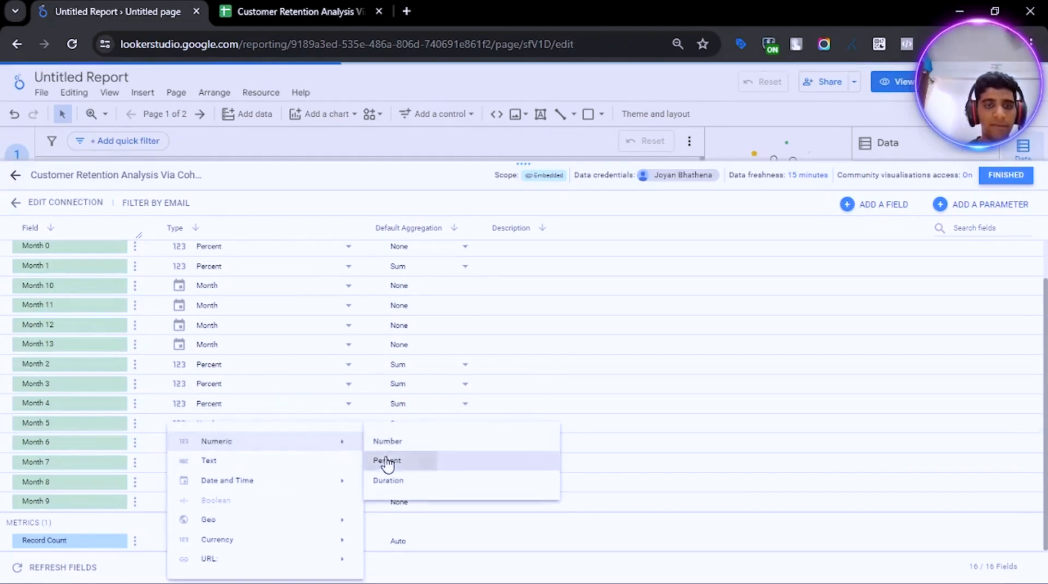
click(384, 461)
click(291, 446)
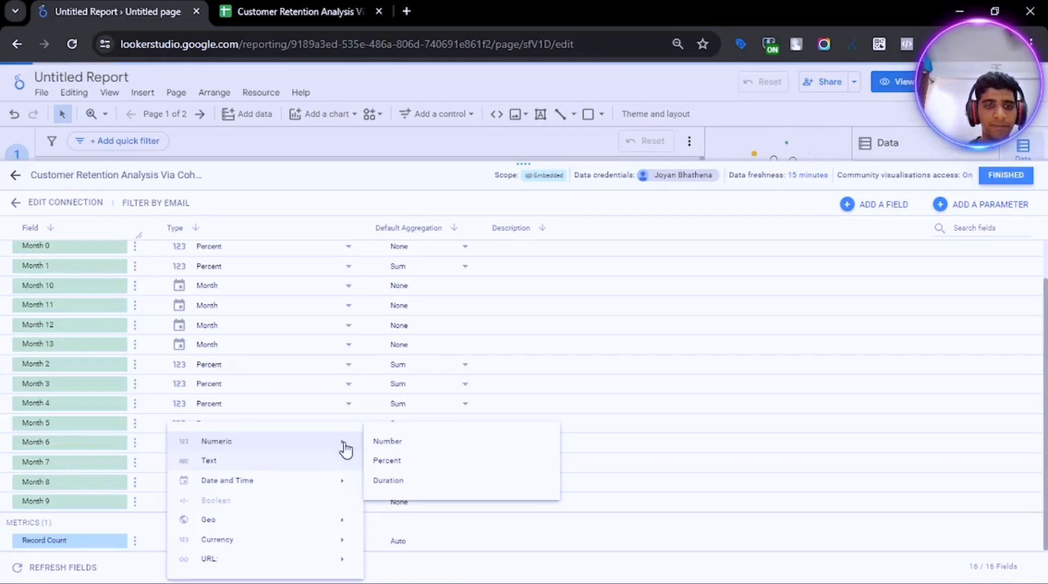
click(393, 462)
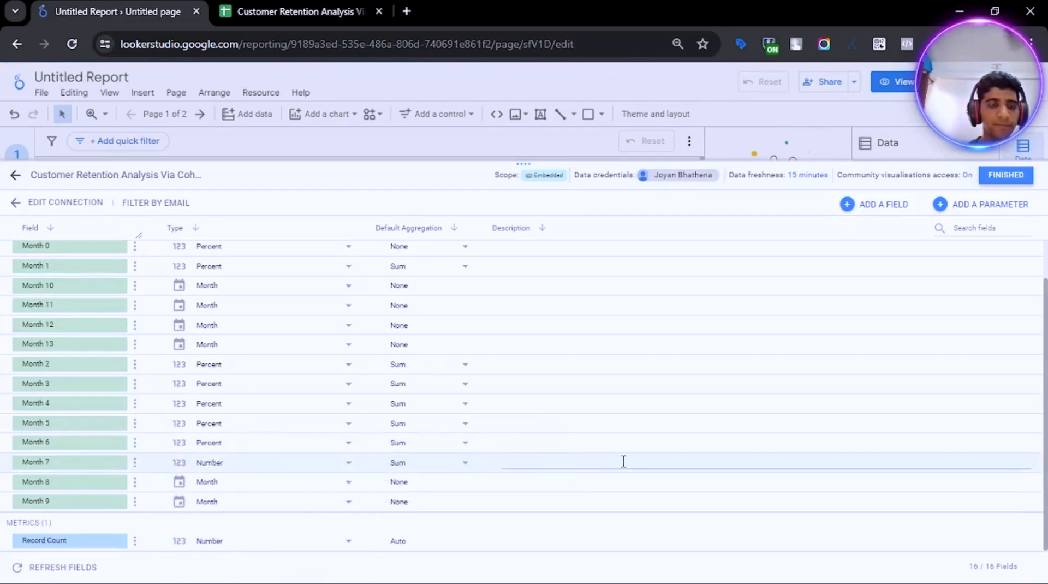
scroll(501, 453, up, 1)
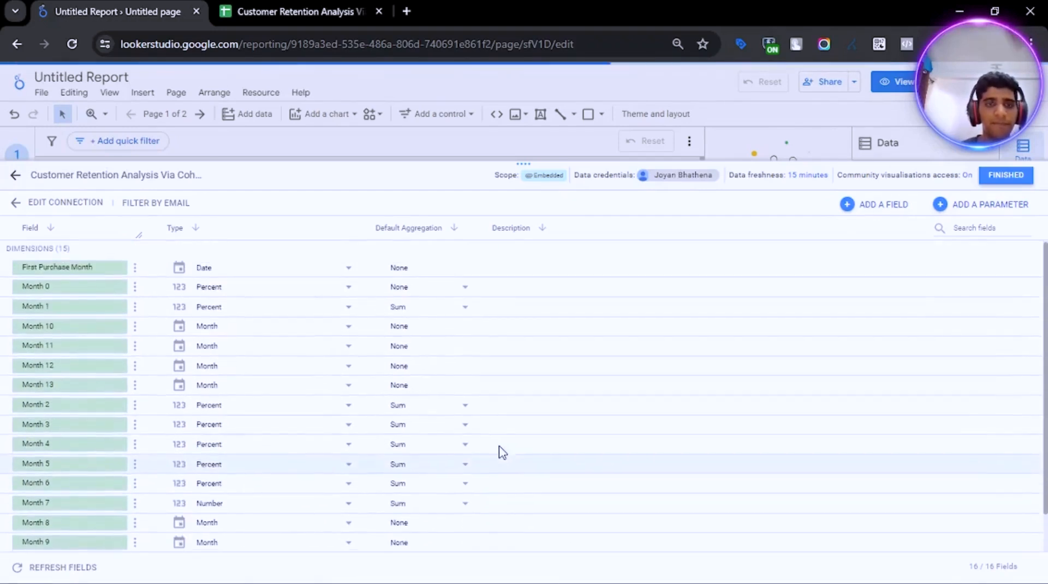
click(1025, 176)
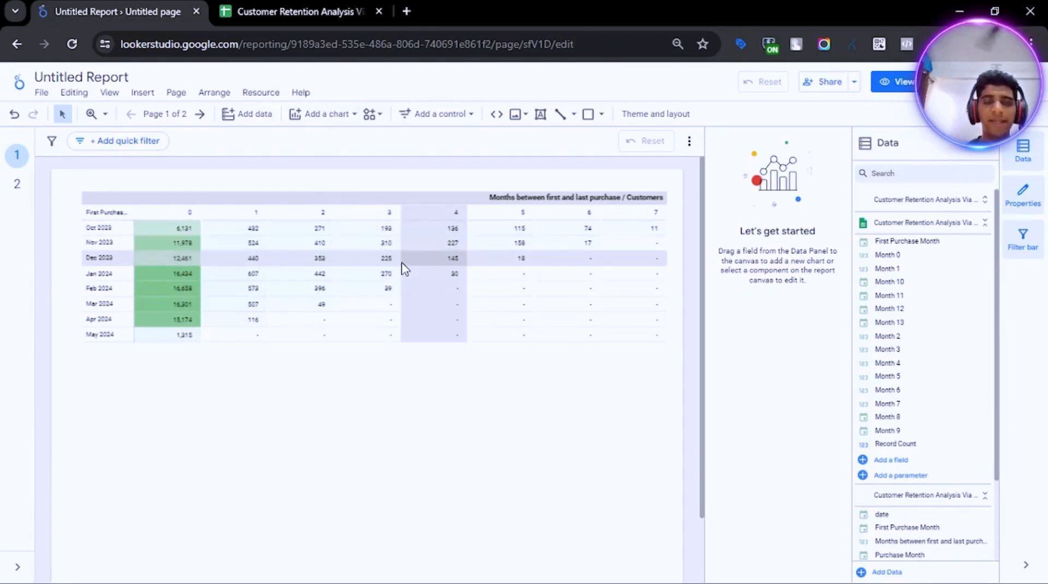
- Add a table chart below the cohort pivot table on page 1 and widen it to nearly the pivot table's width
click(319, 114)
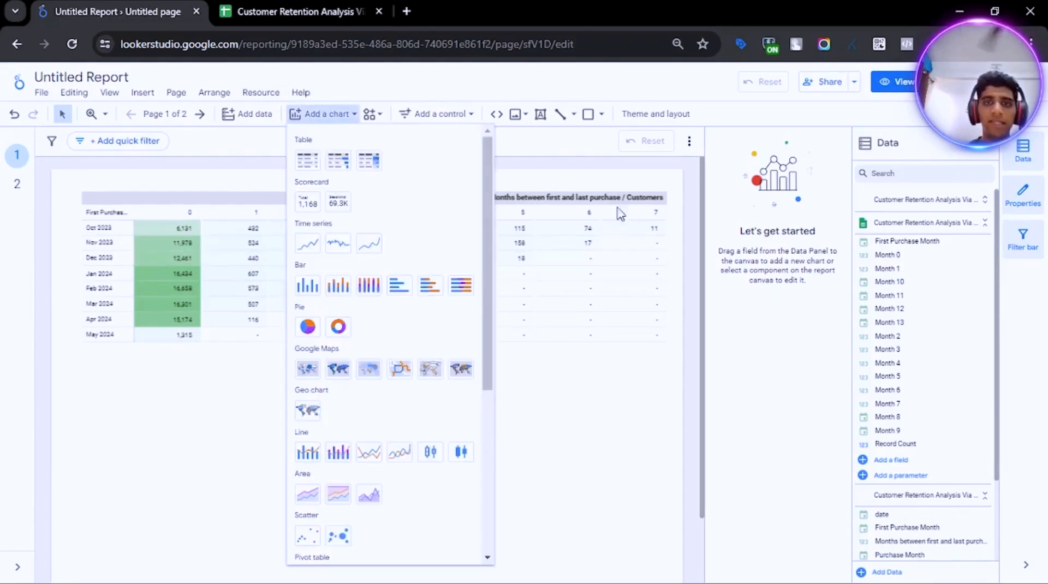
click(306, 160)
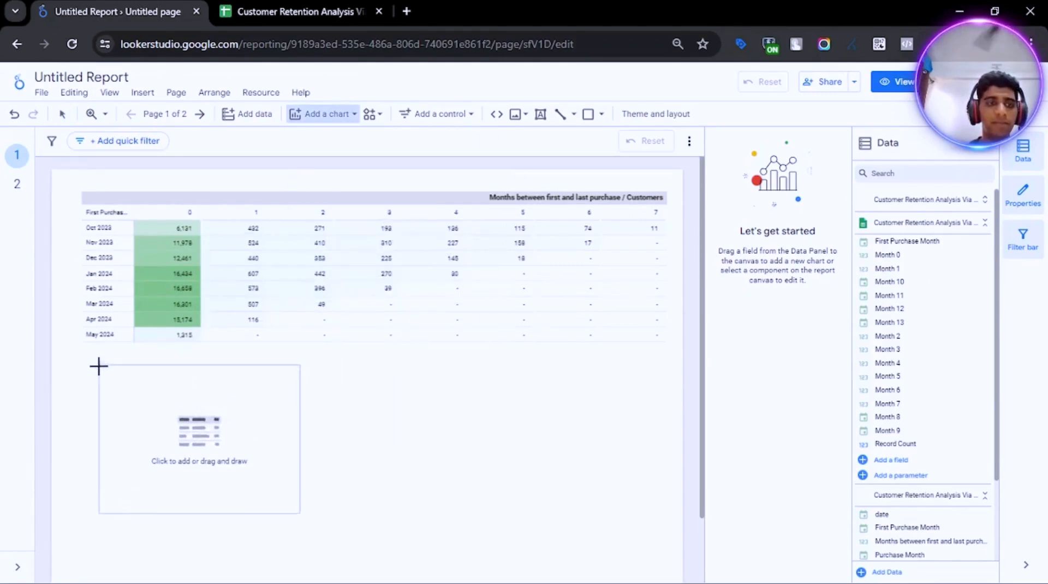
click(71, 443)
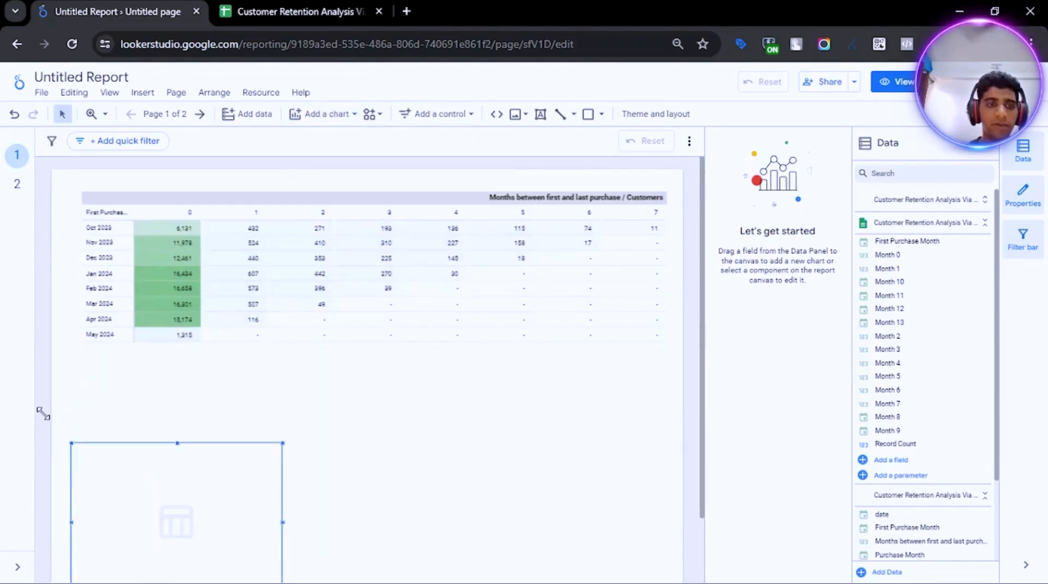
scroll(620, 484, down, 2)
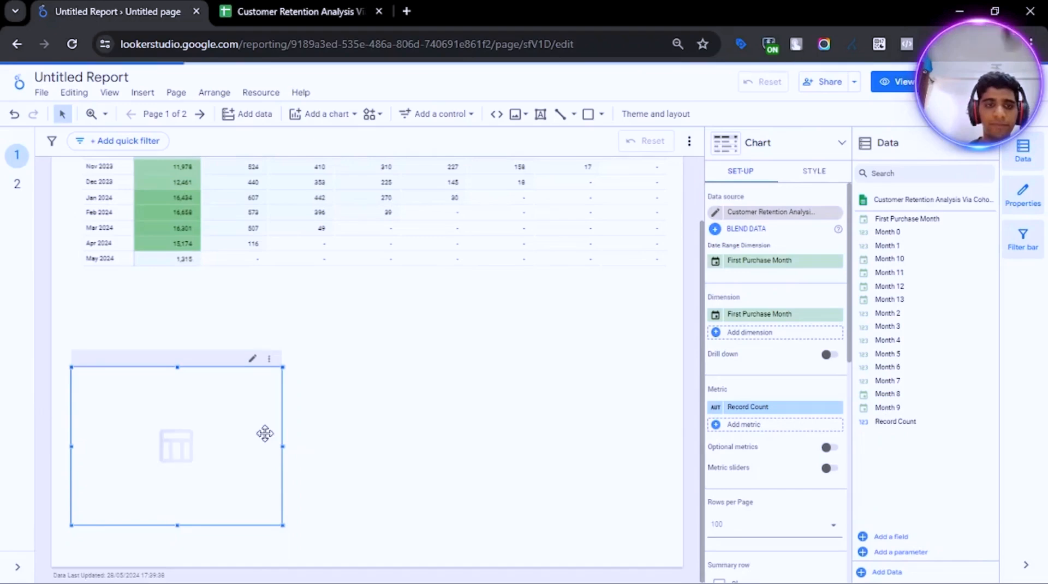
drag(282, 445, 641, 435)
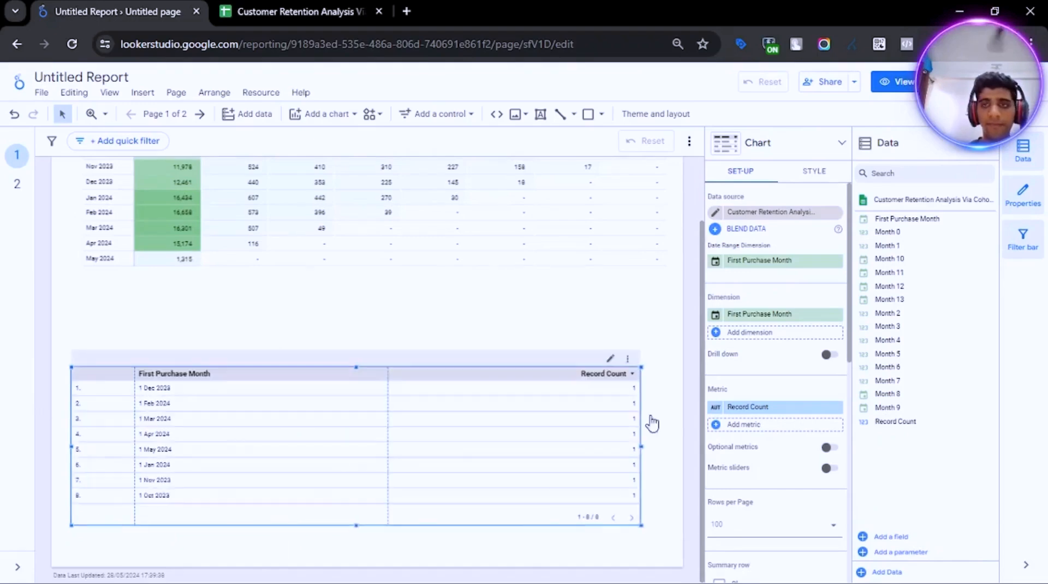
- Check the data sources available for the new table, keep the current one, and fit the table's columns to the data
click(770, 214)
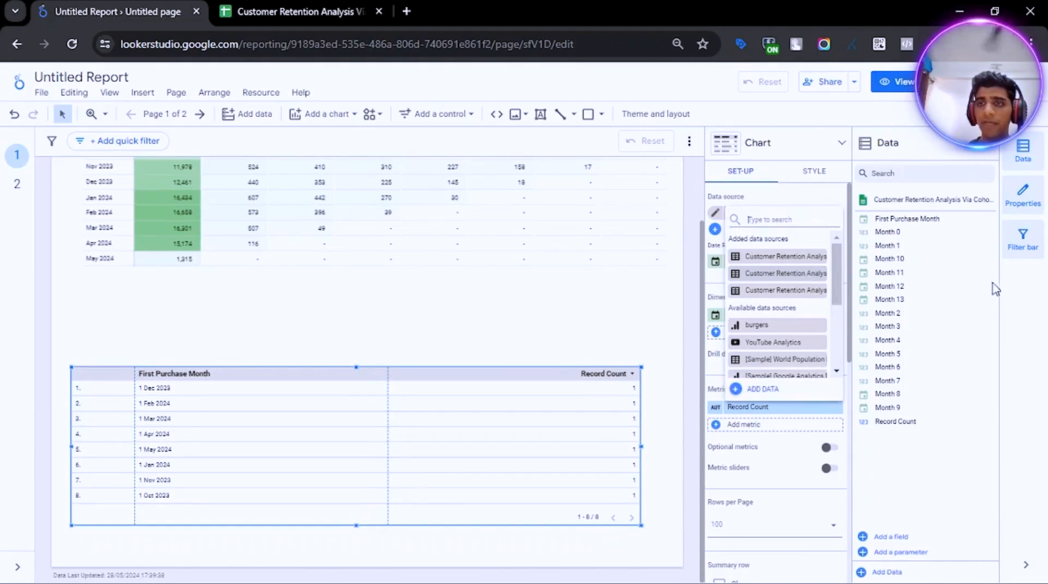
click(1011, 291)
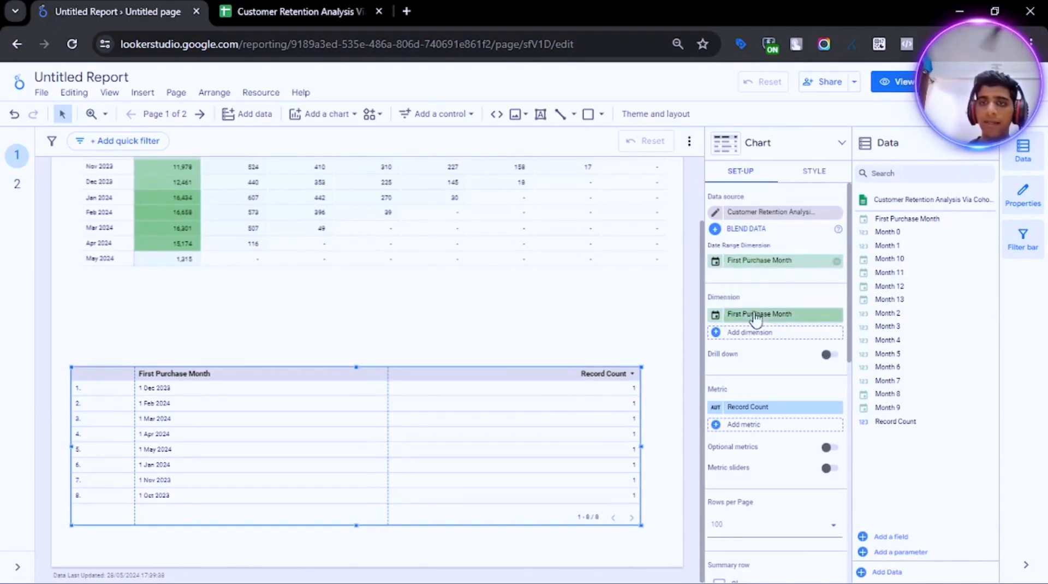
right_click(245, 432)
mouse_move(334, 360)
click(414, 365)
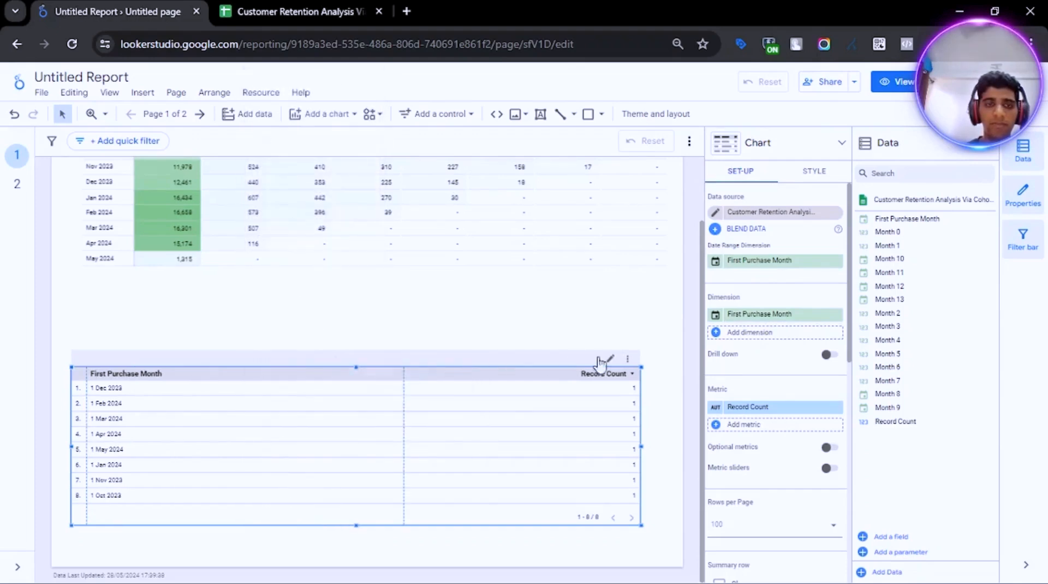
- Set the data type of the new table's First Purchase Month dimension to Year Month
click(720, 315)
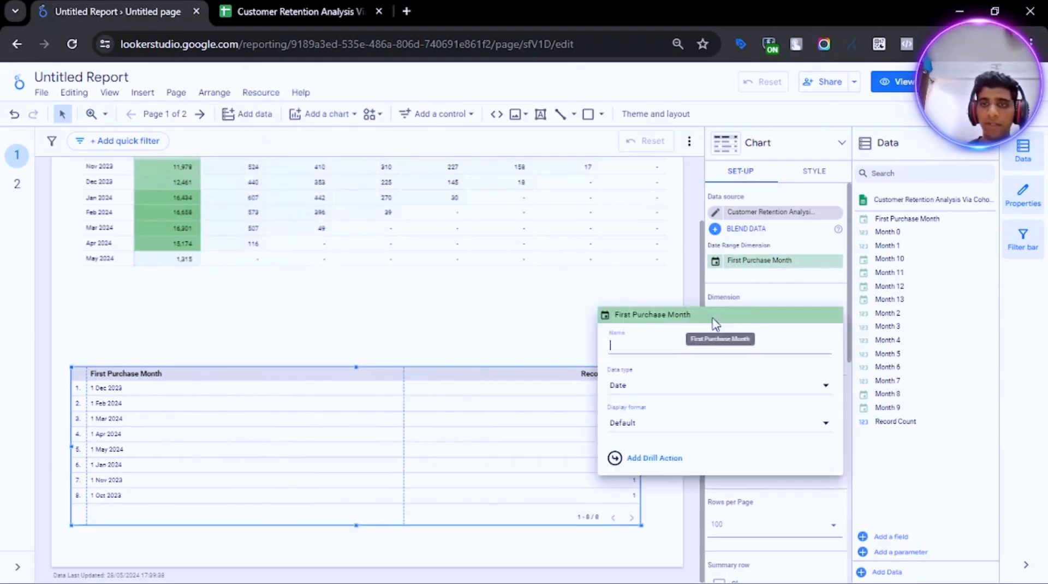
click(683, 393)
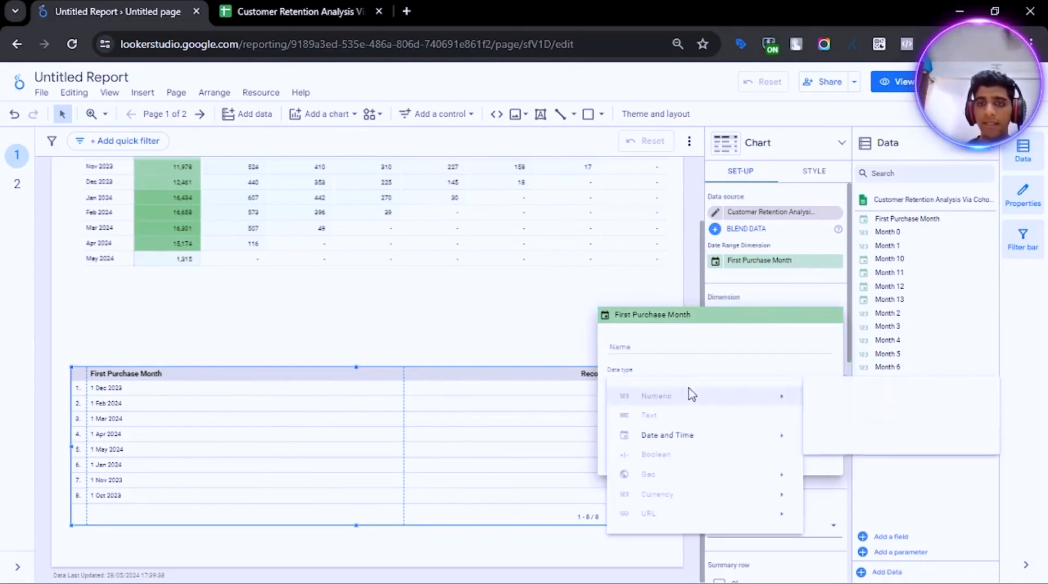
mouse_move(740, 434)
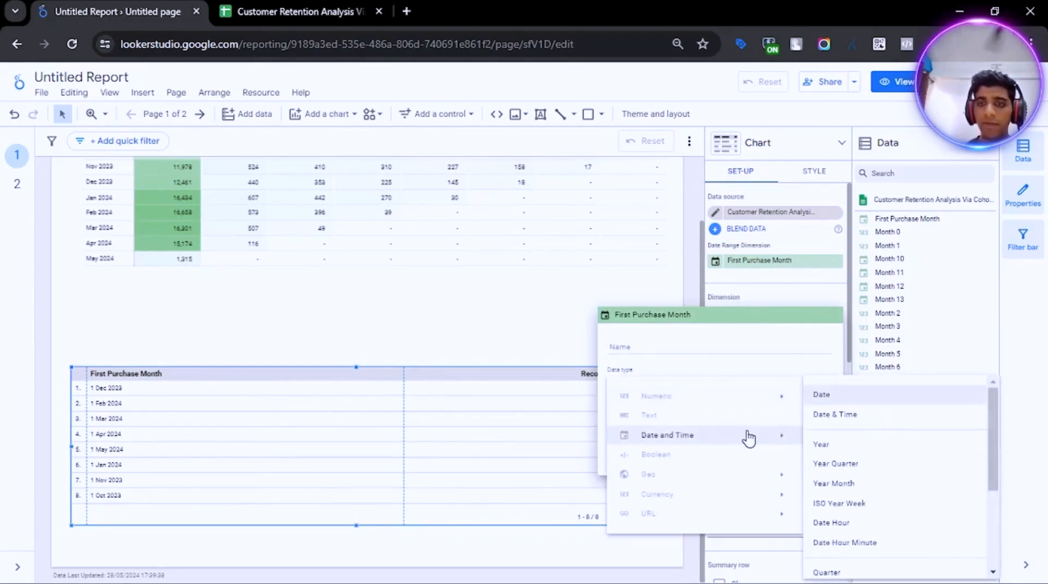
click(878, 483)
click(1030, 376)
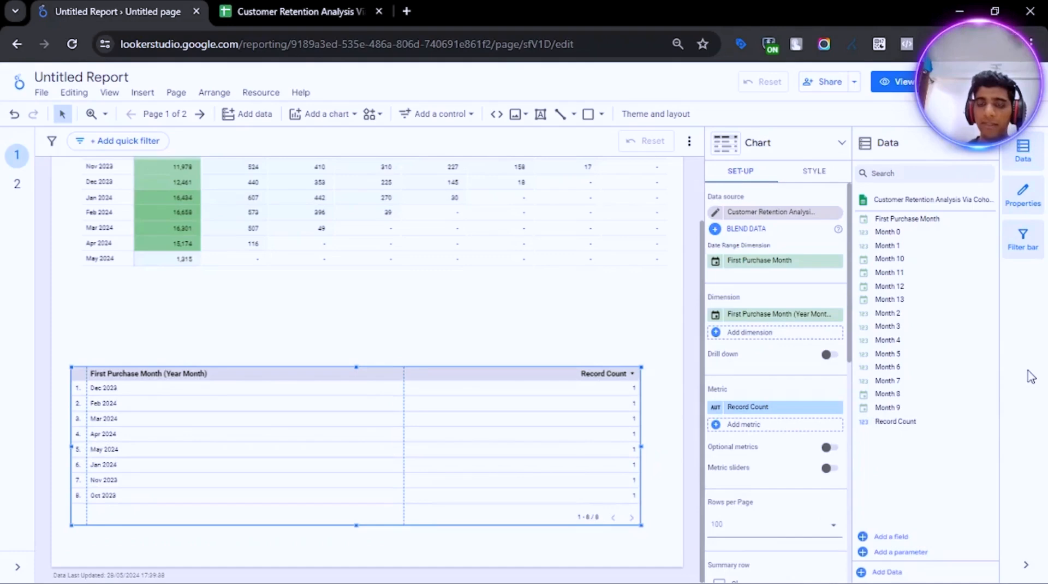
- Replace the table's Record Count metric with Month 0 and add Month 1 as the second metric
click(761, 411)
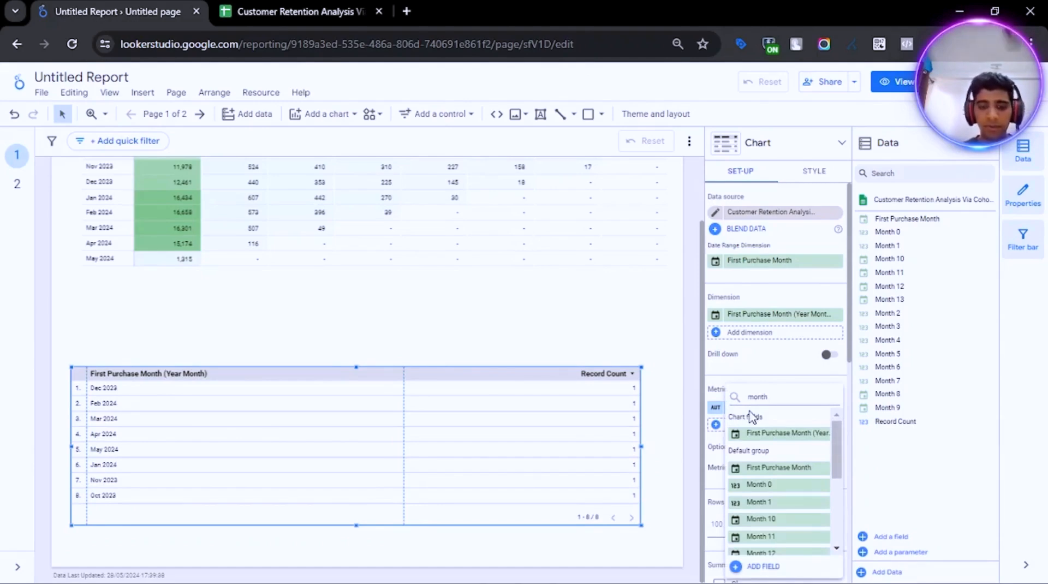
text(0)
click(766, 434)
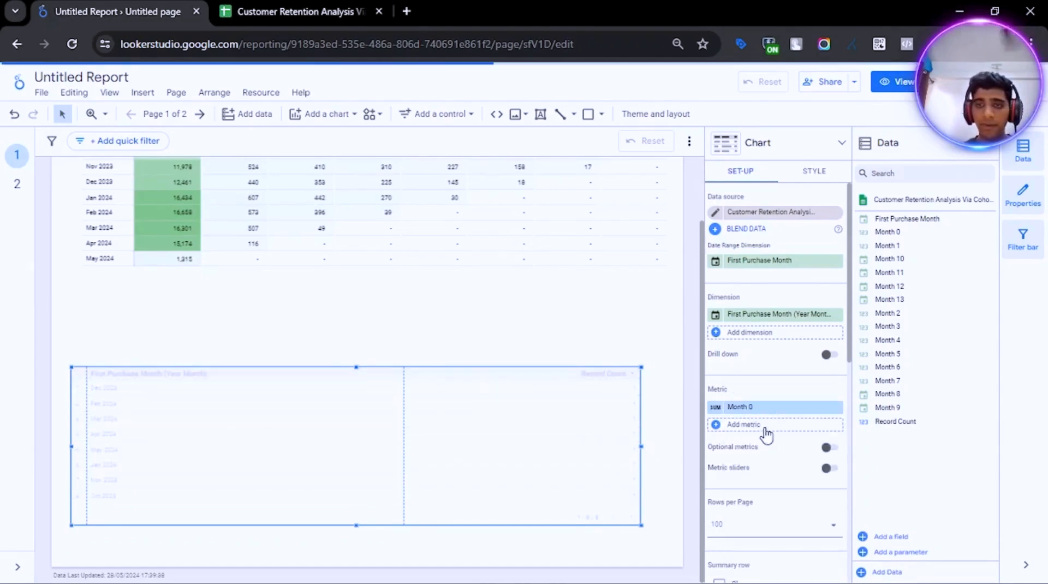
click(767, 434)
text(month)
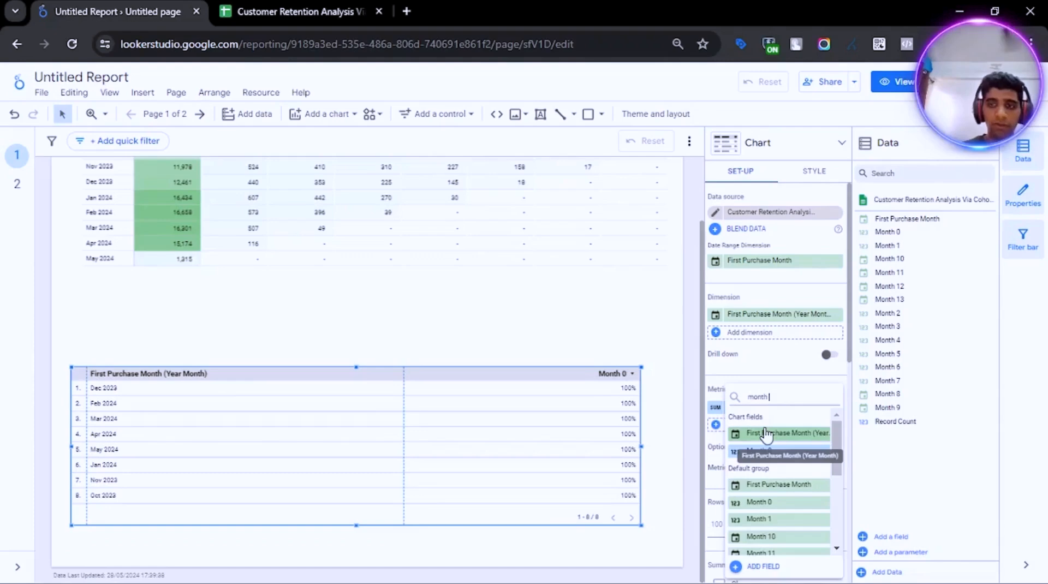
text( 1)
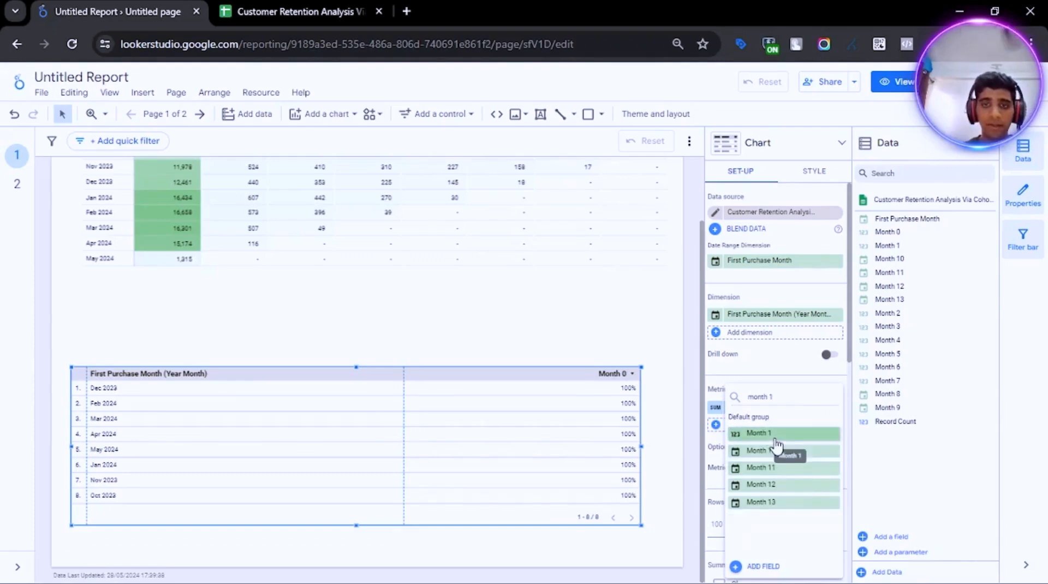
click(777, 435)
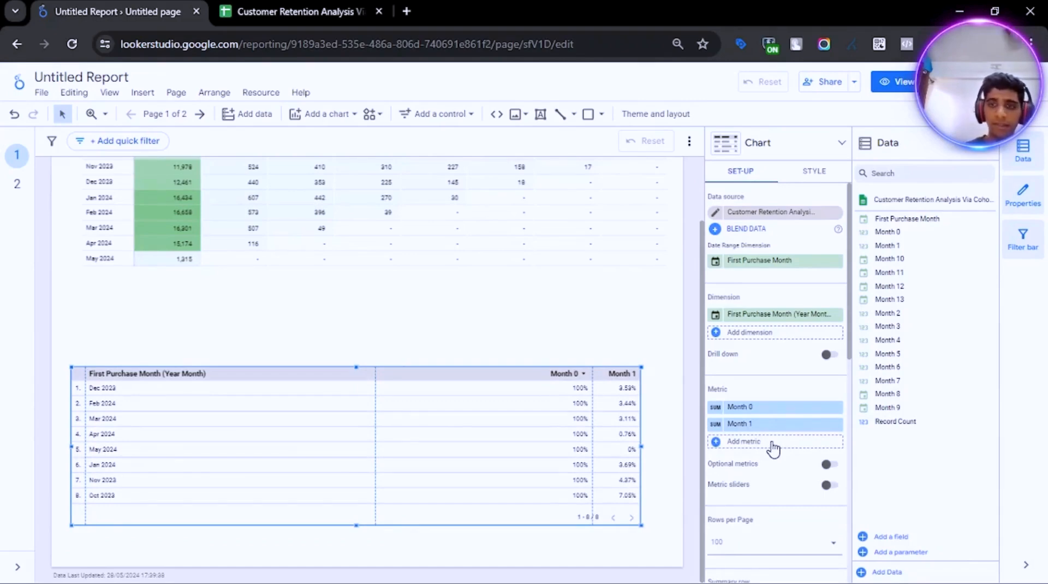
- Add Month 2 as the table's third metric and fit the table's columns to the data
click(770, 444)
text(month 2)
click(759, 434)
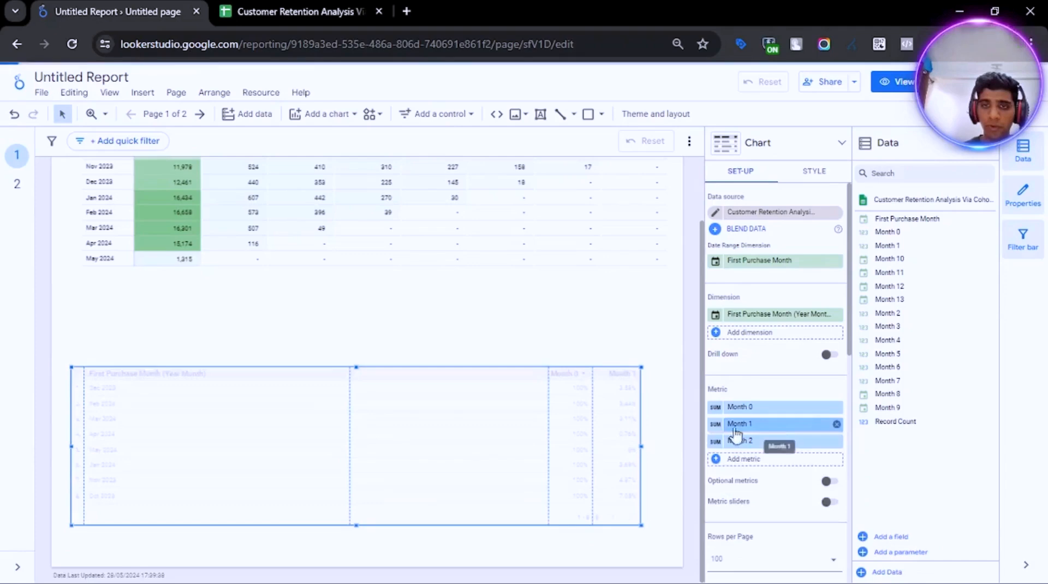
right_click(453, 436)
mouse_move(504, 385)
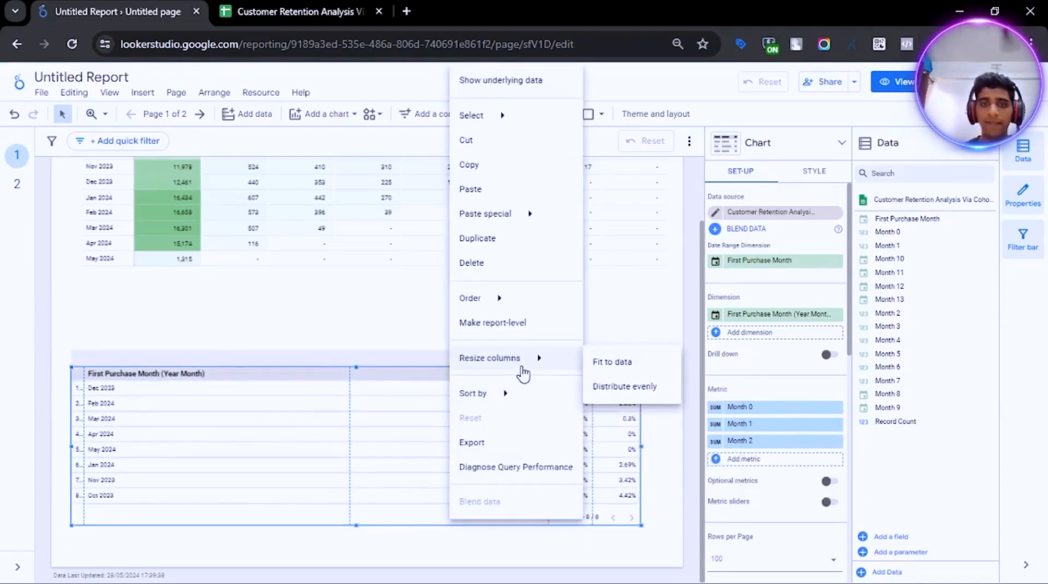
click(611, 362)
- Sort the retention rate table by First Purchase Month in ascending order
scroll(797, 426, down, 7)
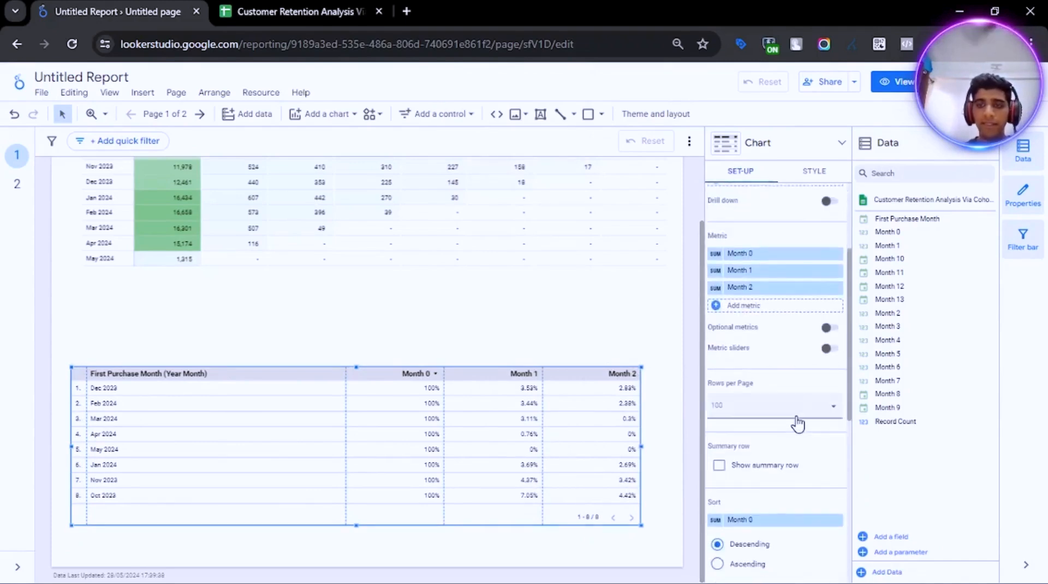
scroll(813, 433, down, 1)
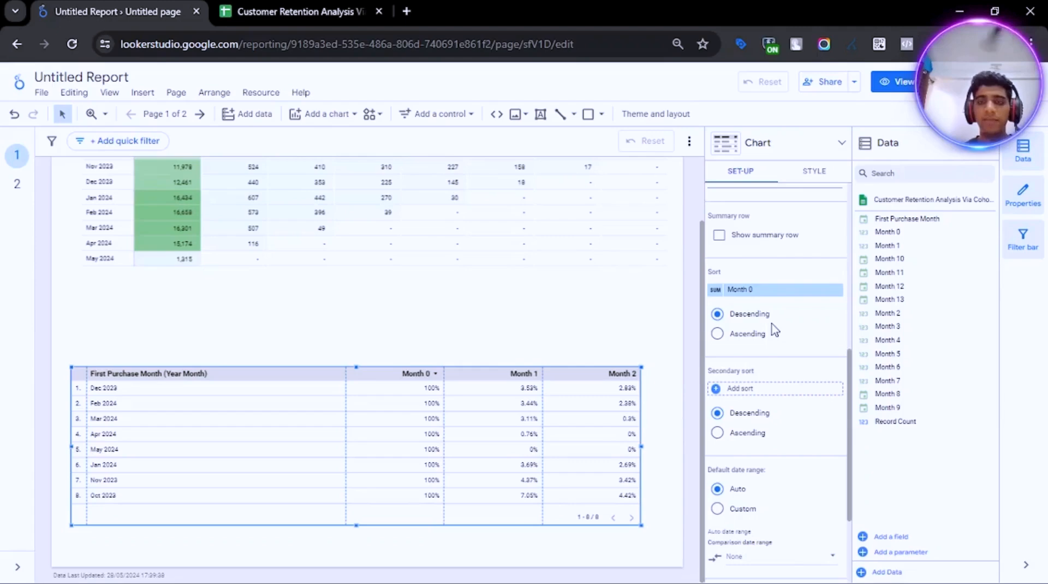
click(775, 290)
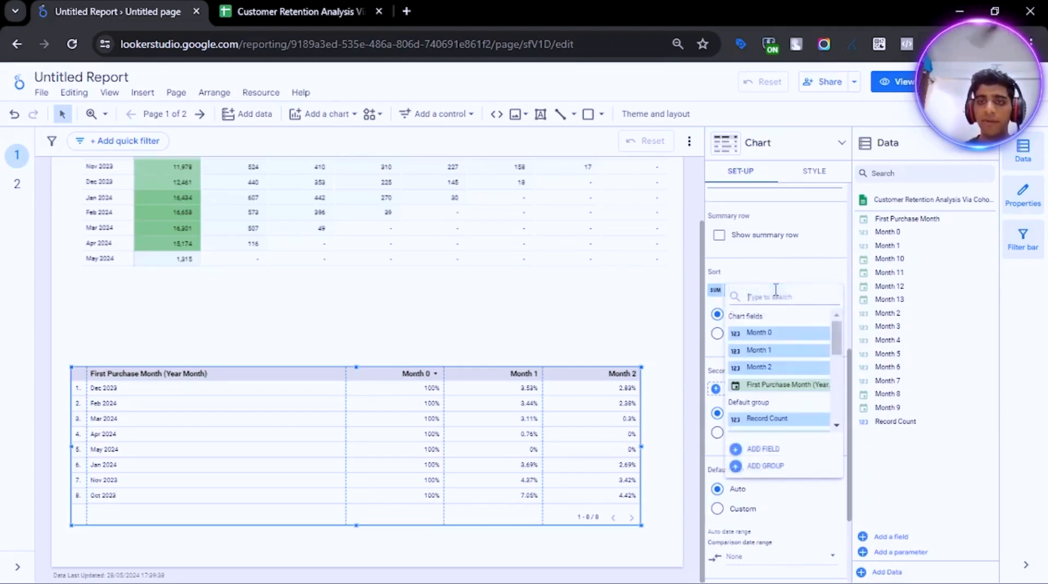
click(786, 384)
click(755, 332)
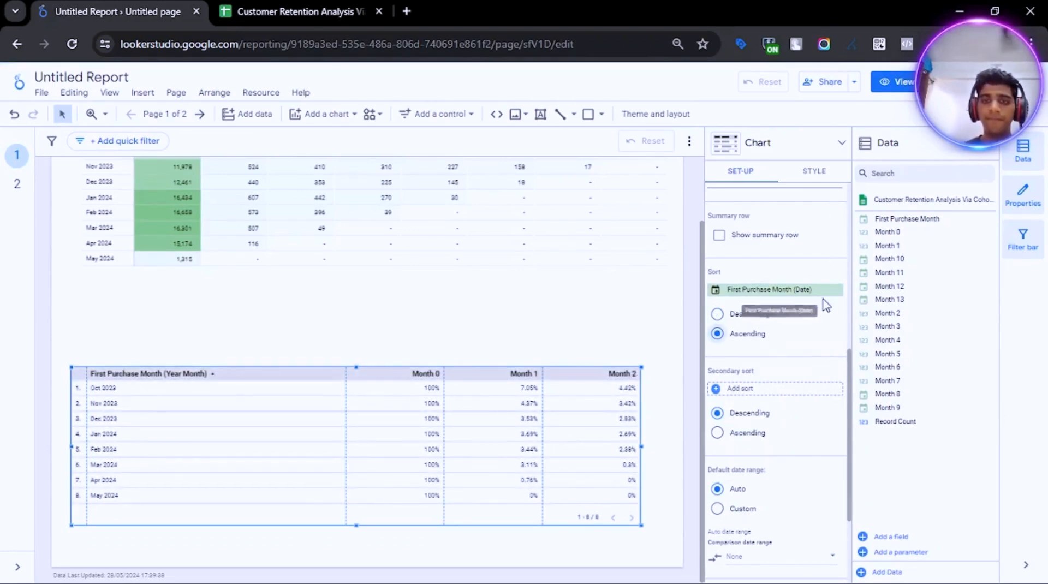
- Show the retention rate table's Month 0 metric as a heat map in green
click(827, 173)
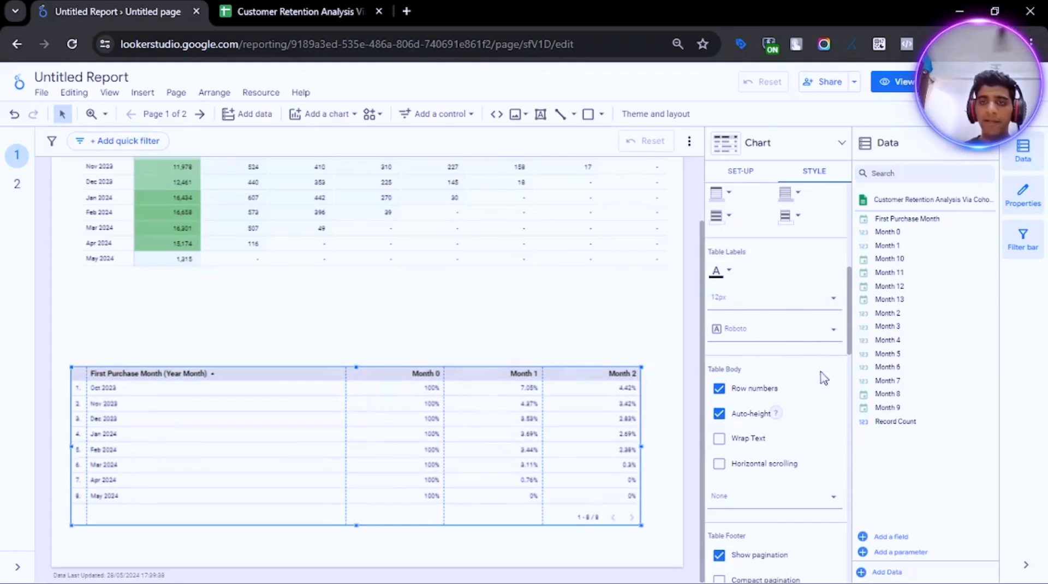
scroll(818, 371, down, 7)
scroll(834, 391, down, 3)
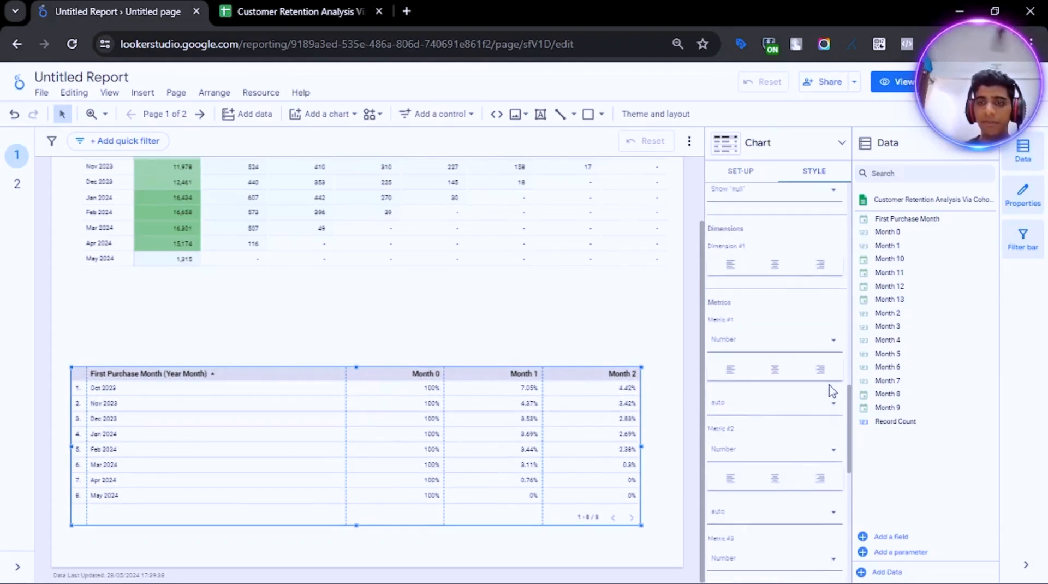
click(778, 347)
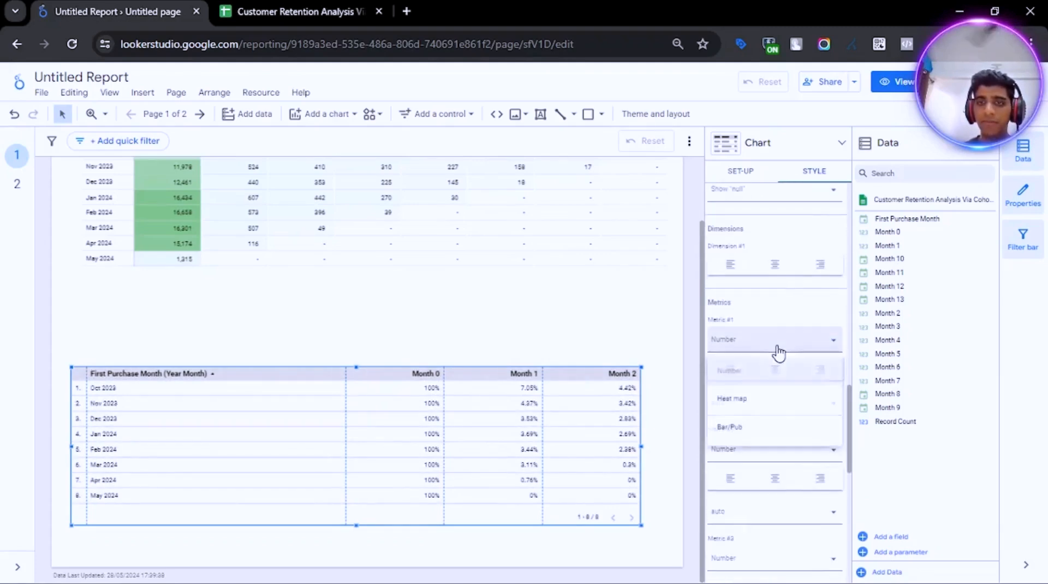
click(764, 398)
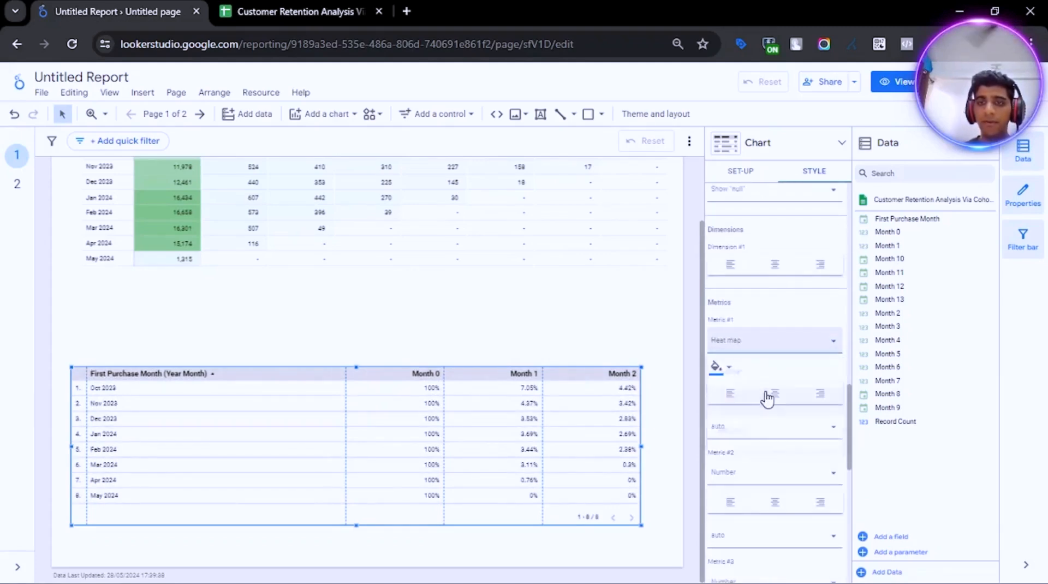
click(714, 368)
click(824, 467)
- Show the Month 1 metric as a heat map in the same green
scroll(816, 437, down, 2)
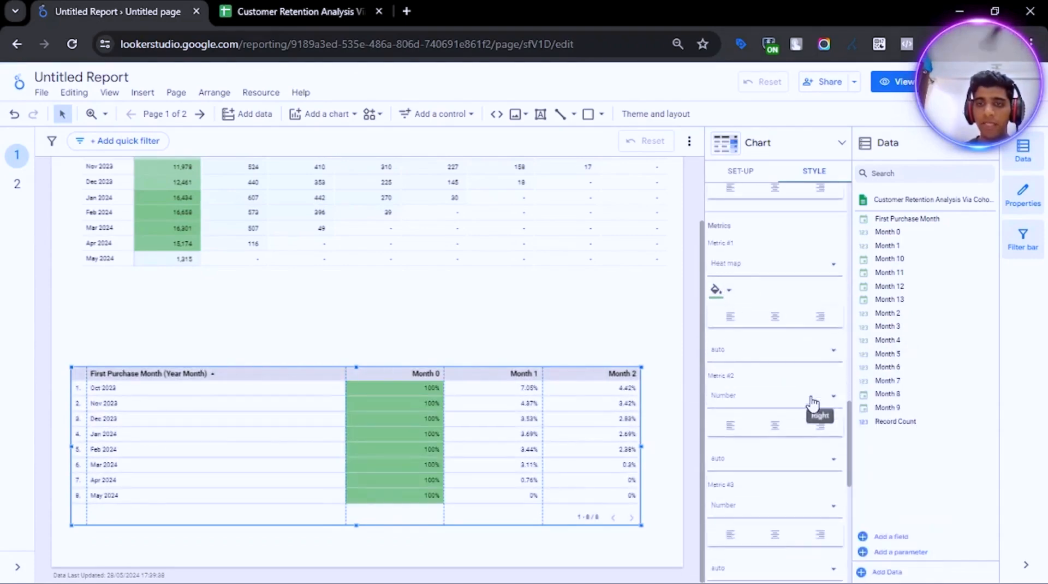
click(754, 402)
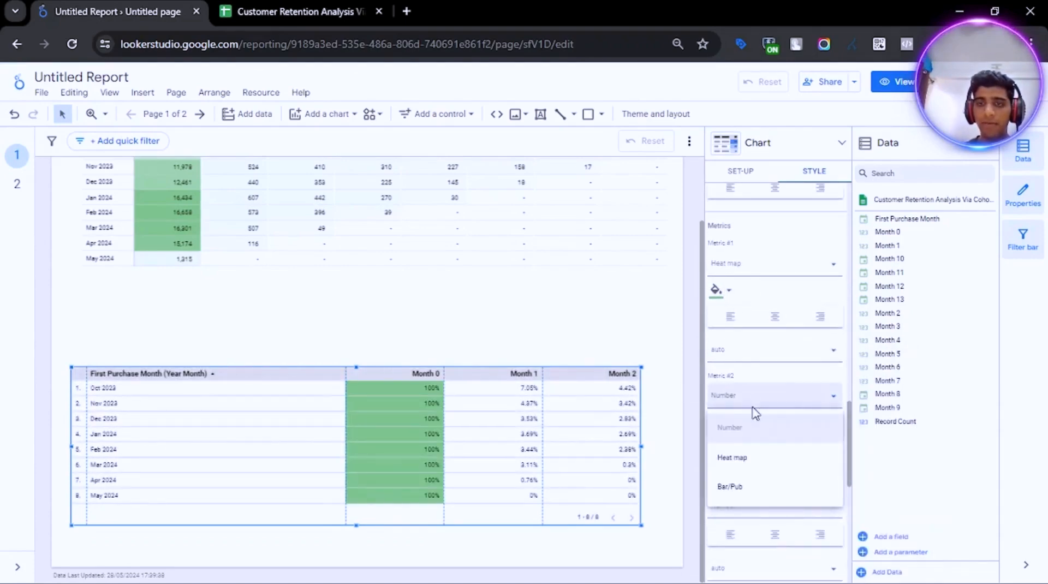
click(764, 467)
click(726, 433)
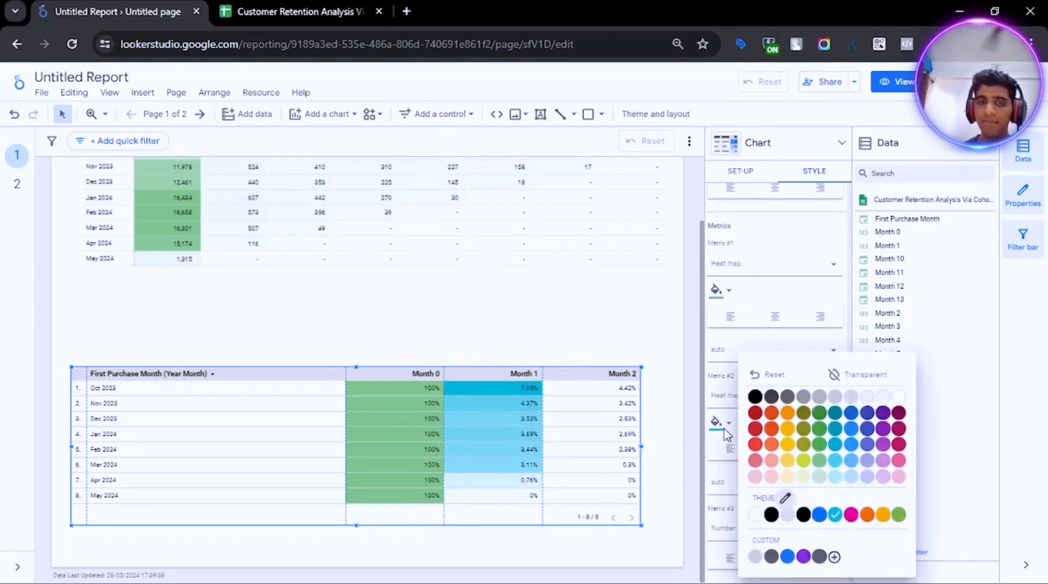
click(819, 463)
- Show the Month 2 metric as a heat map in the matching green
scroll(812, 465, down, 2)
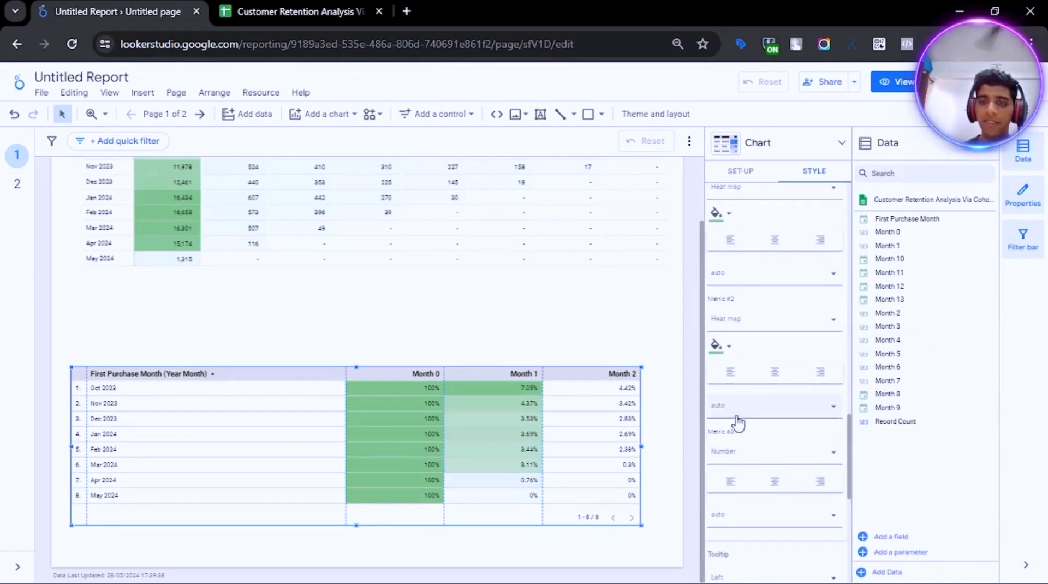
click(781, 457)
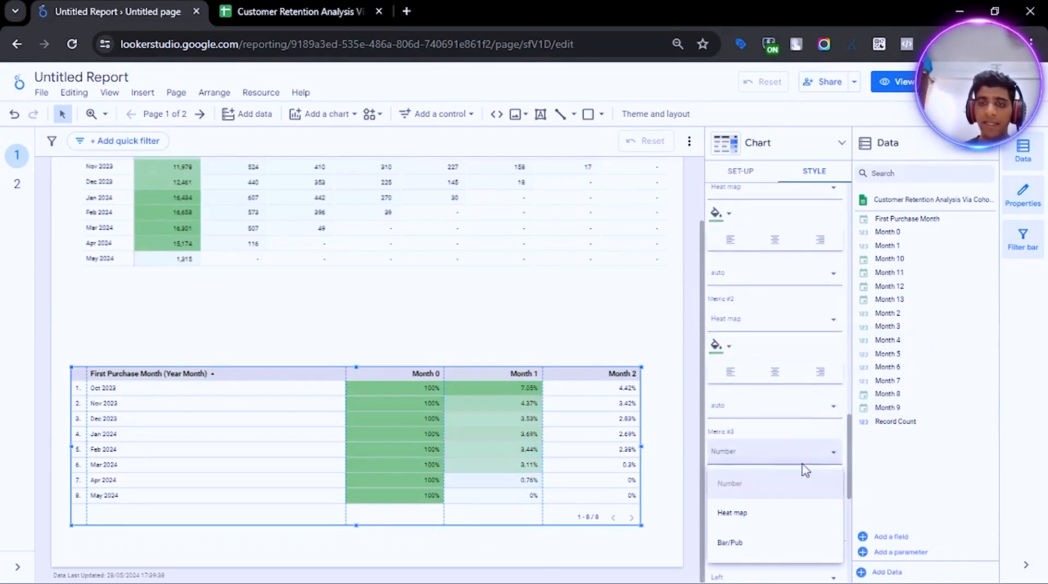
click(753, 513)
click(719, 483)
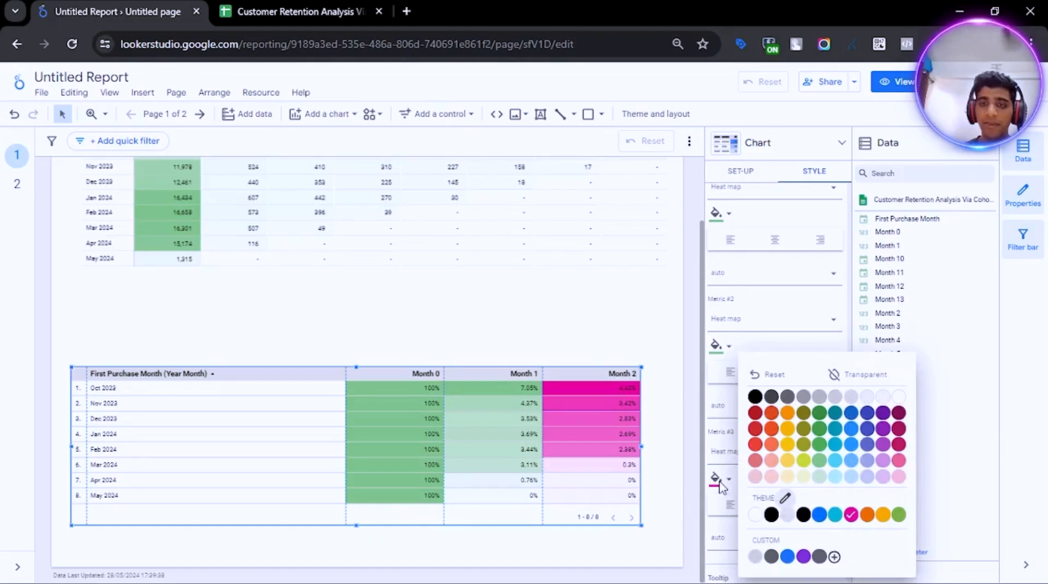
click(827, 479)
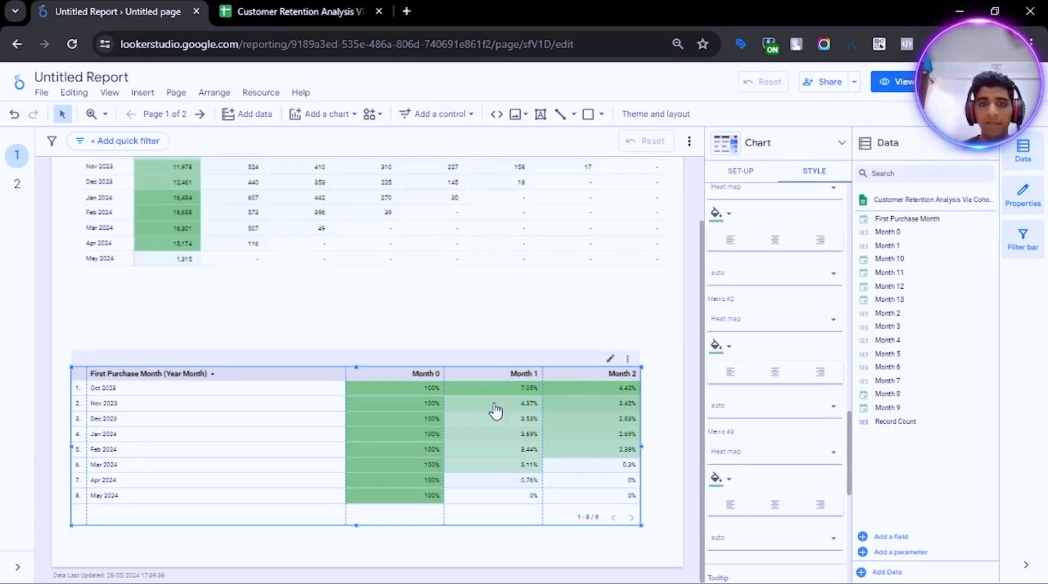
- Fit the retention rate table's columns to the data and widen the table slightly to the right
right_click(320, 413)
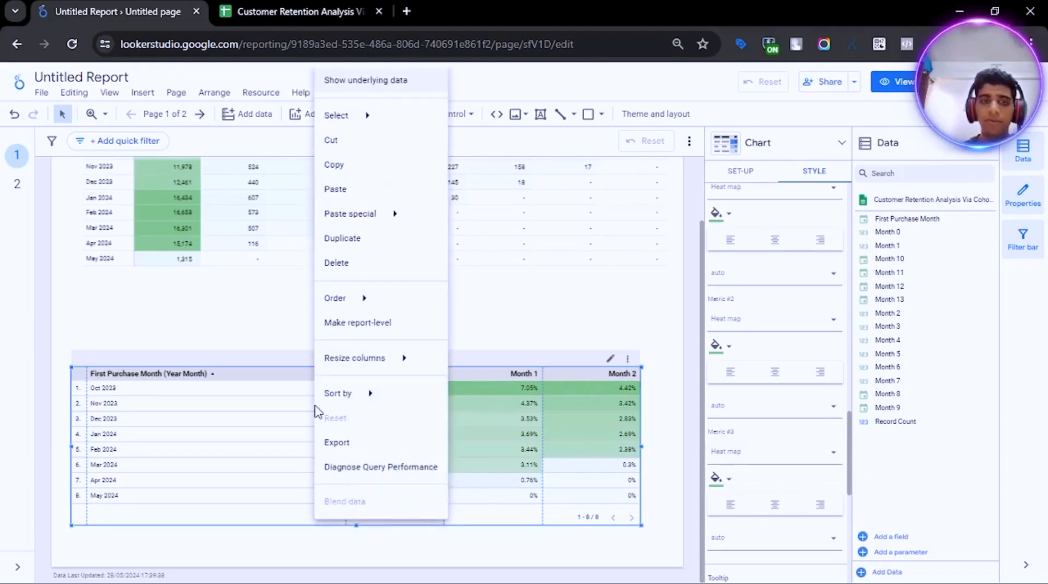
mouse_move(402, 360)
click(494, 373)
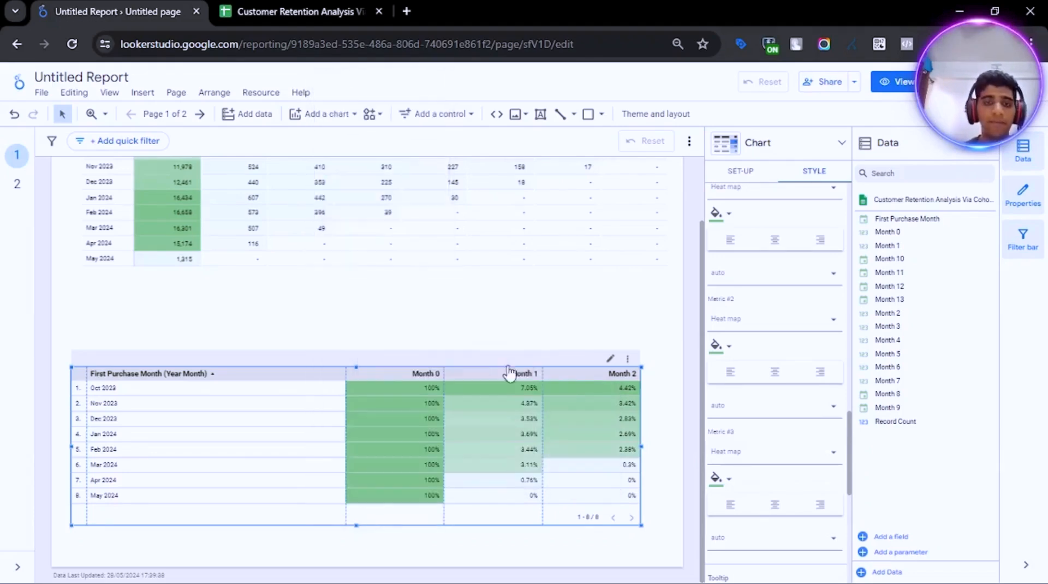
scroll(837, 420, down, 3)
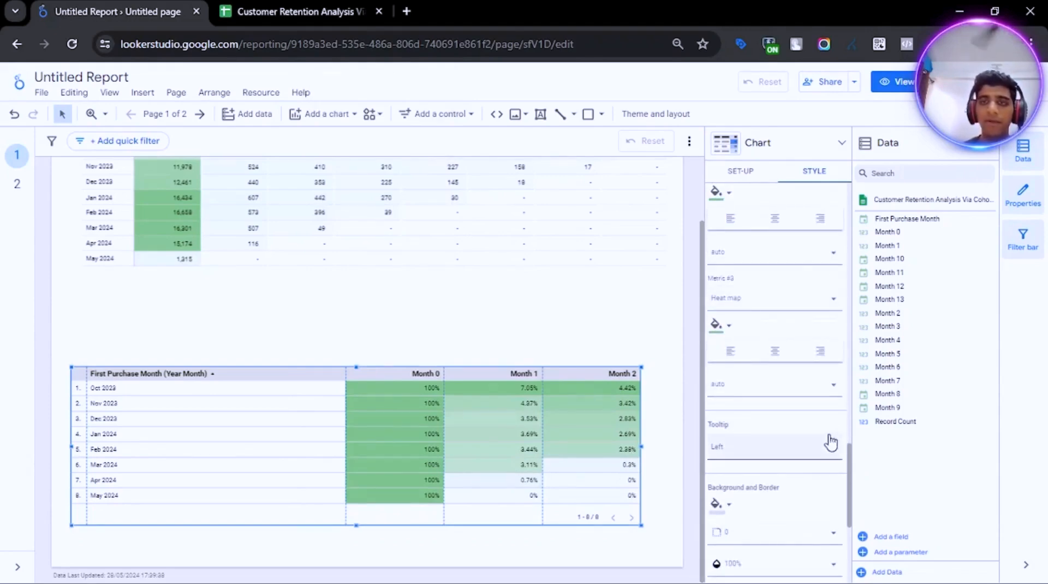
click(747, 170)
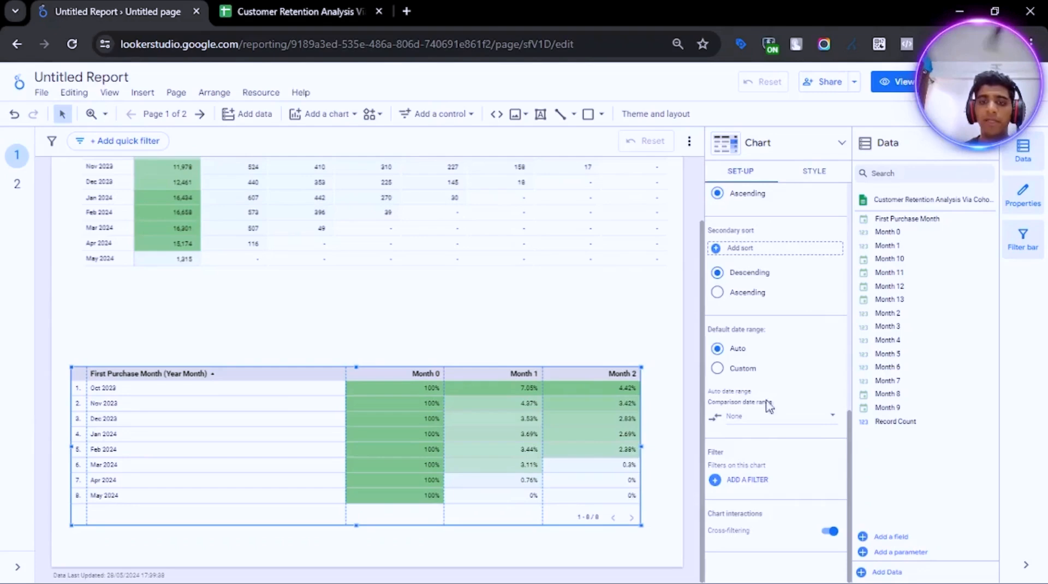
drag(642, 447, 663, 446)
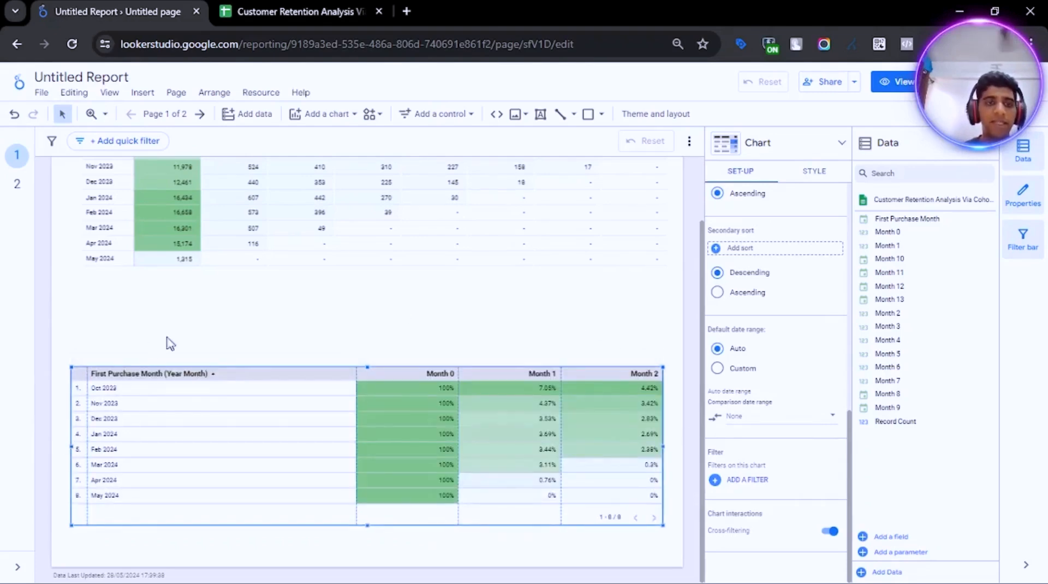
- Shorten the customer count pivot table from its lower edge to free space above the retention rate table
click(275, 319)
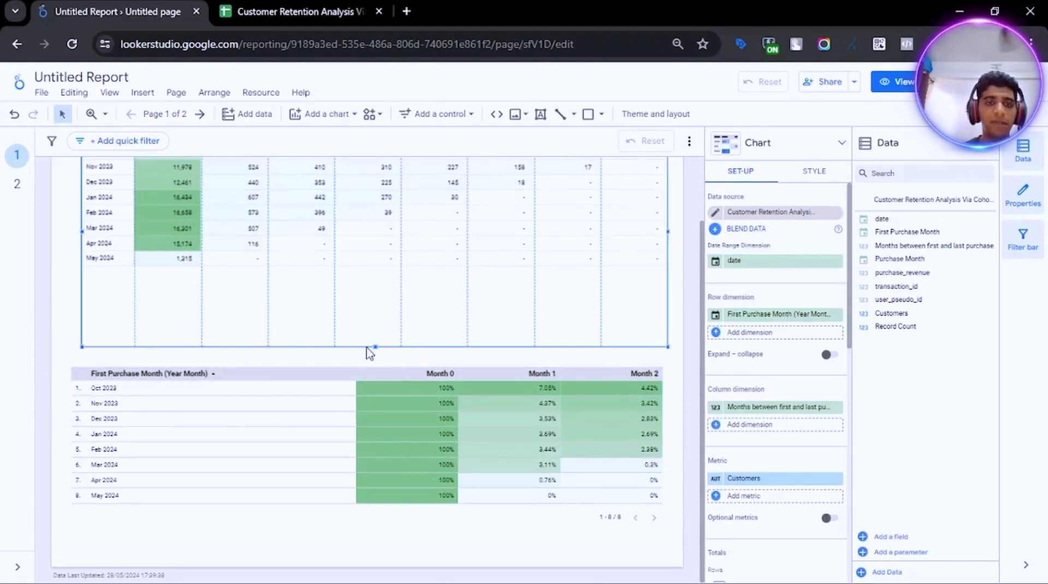
drag(376, 346, 382, 293)
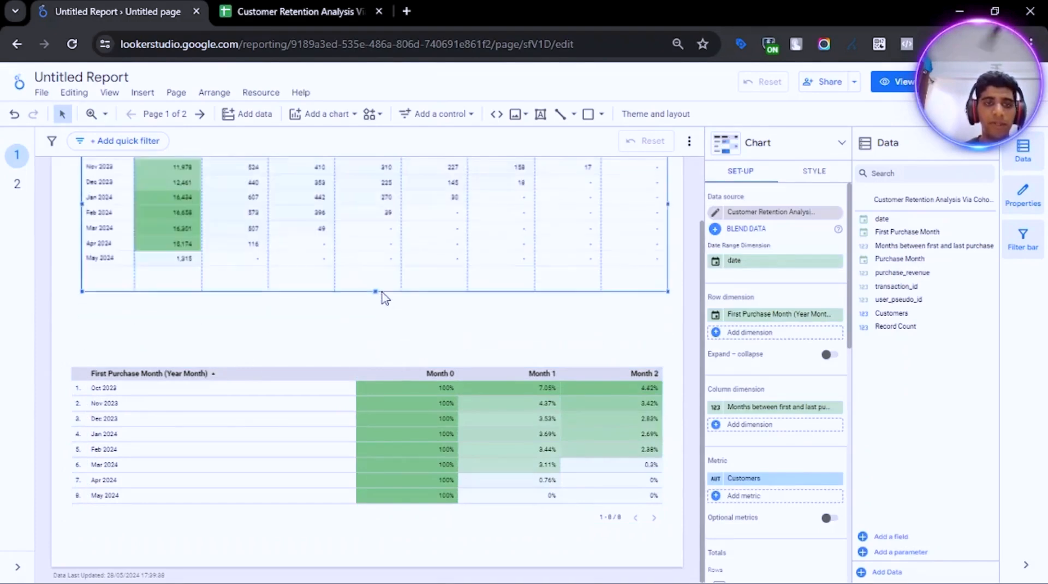
click(377, 326)
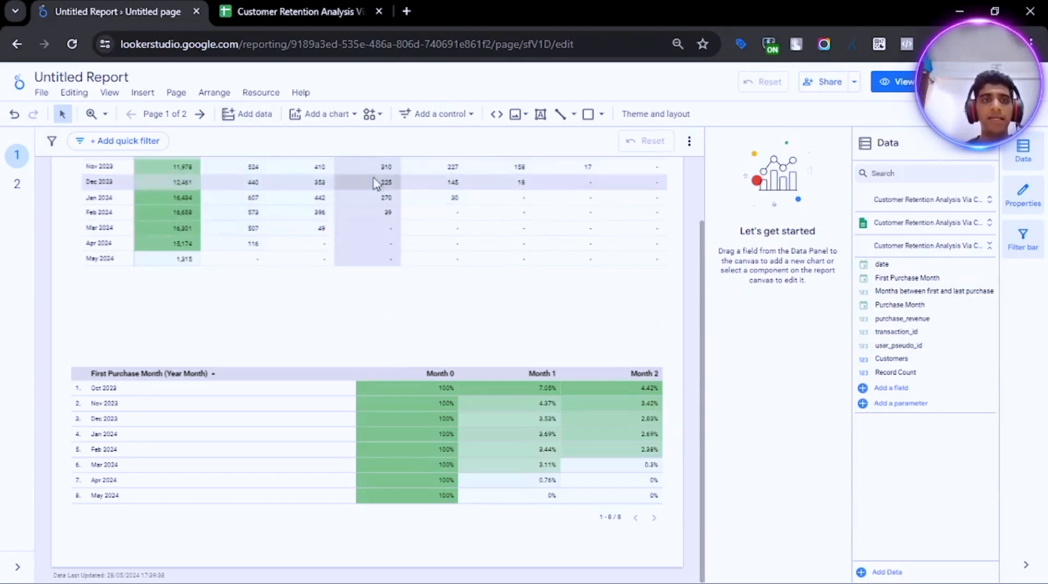
- Insert a scorecard in the gap between the pivot table and the retention rate table, aligned near their left edges
click(324, 116)
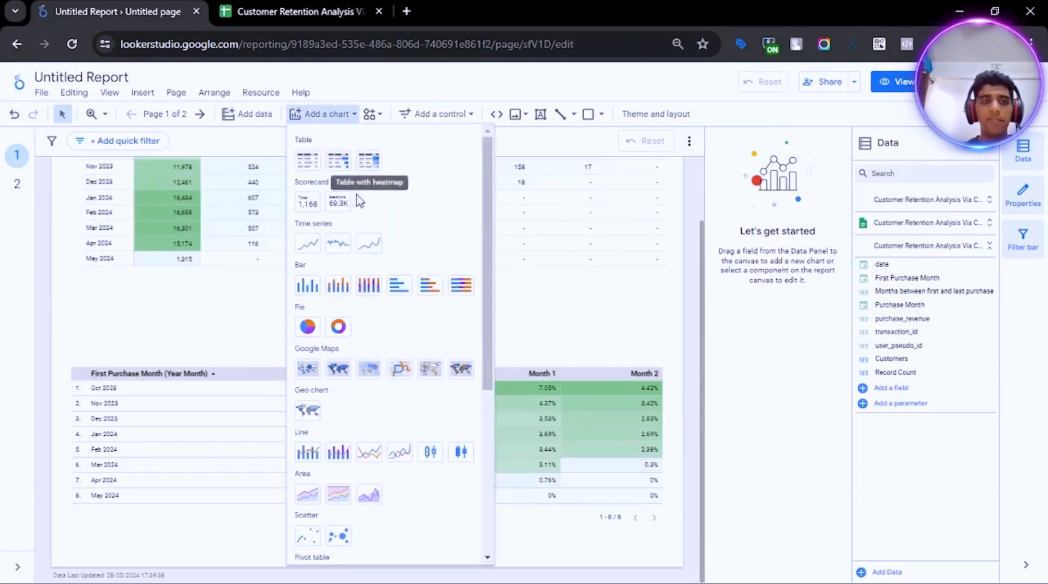
click(307, 202)
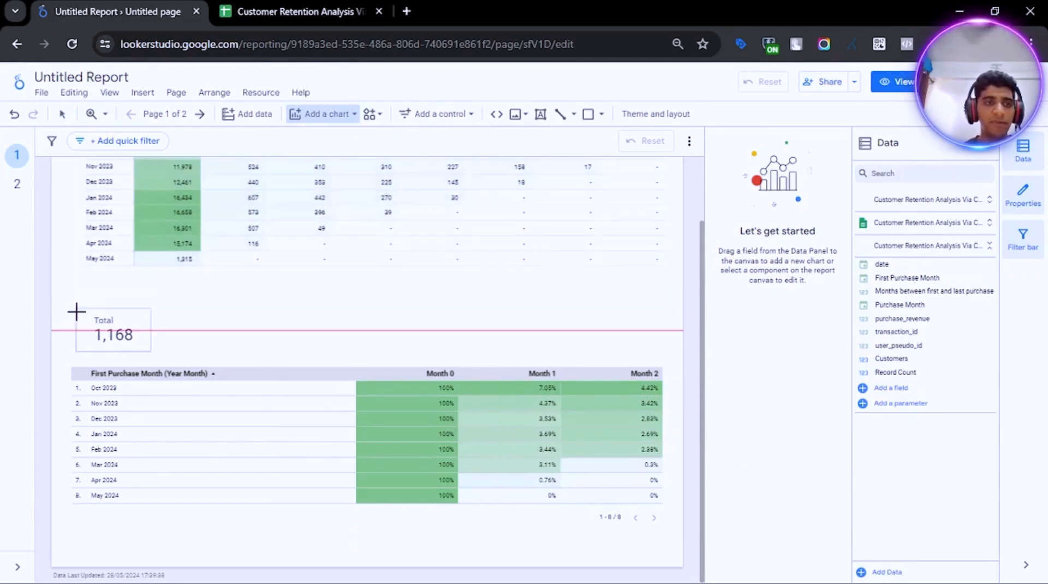
click(76, 311)
drag(134, 333, 133, 325)
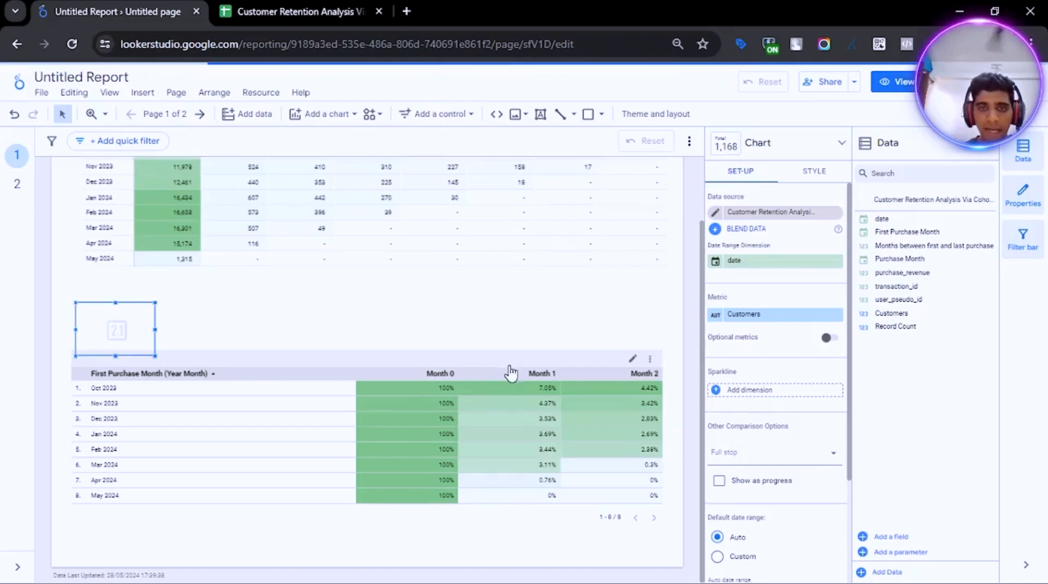
- Switch the scorecard's data source to the Google Sheets Customer Retention Analysis source used by the retention rate table
click(515, 418)
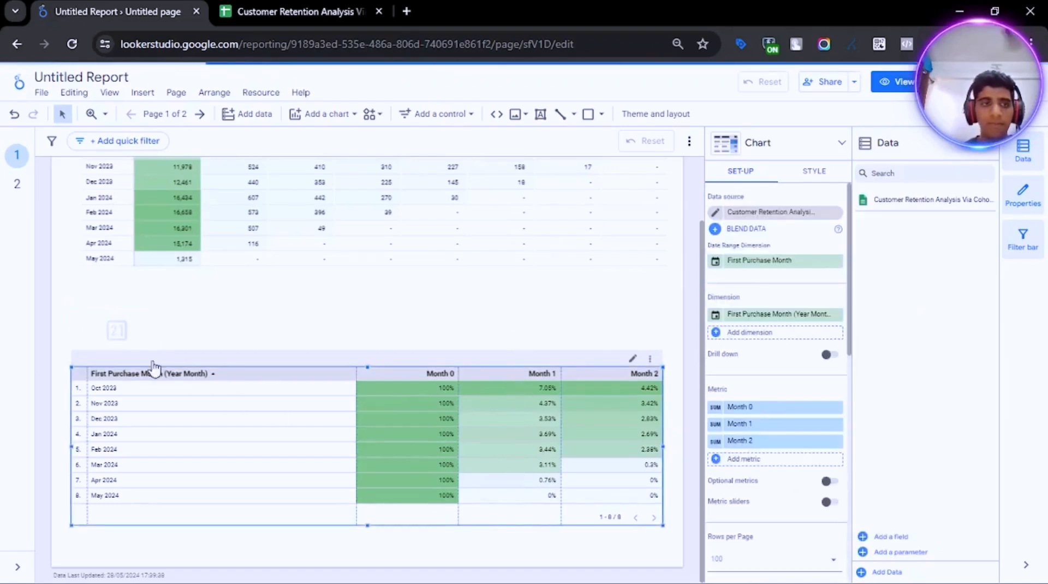
click(107, 334)
click(761, 317)
click(785, 219)
click(785, 214)
text(customer)
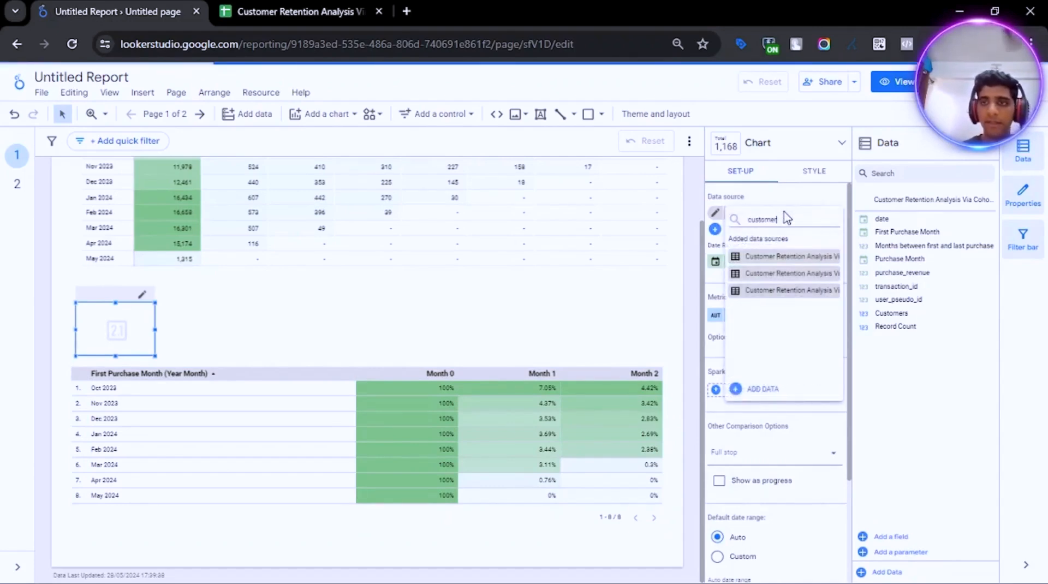
click(810, 275)
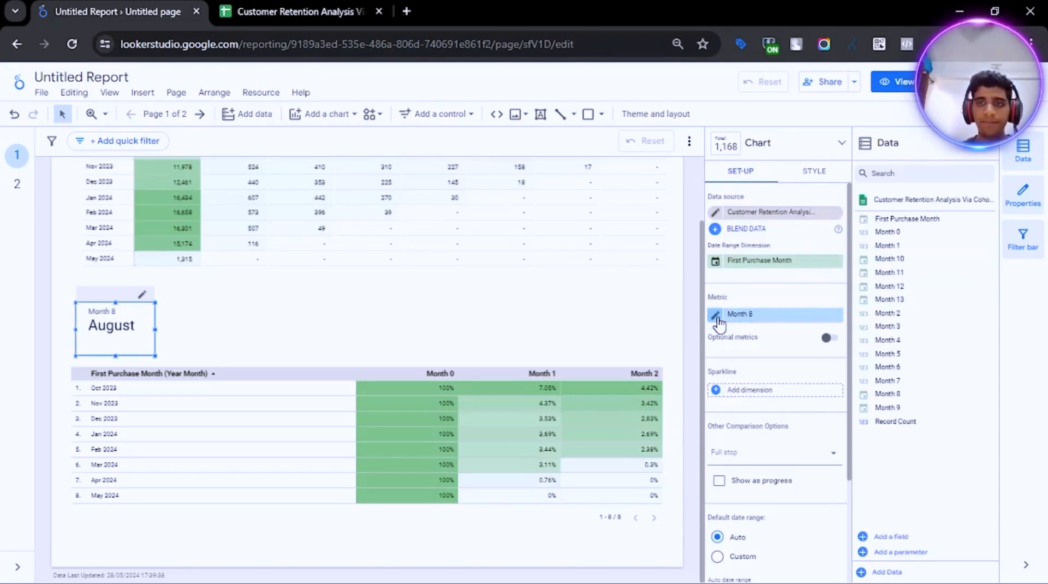
- Replace the scorecard's metric with Month 0
click(738, 315)
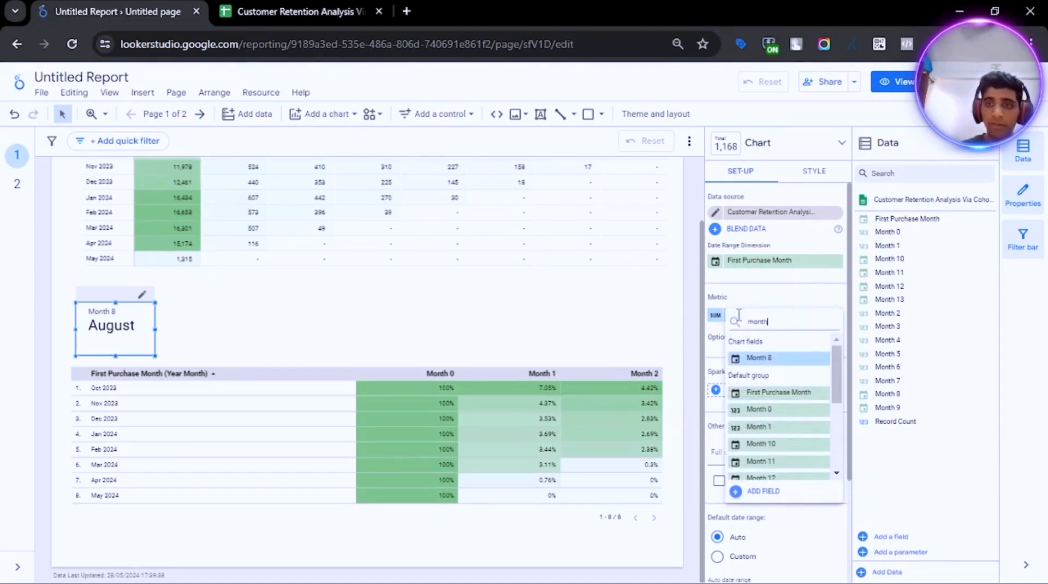
text(month)
click(775, 409)
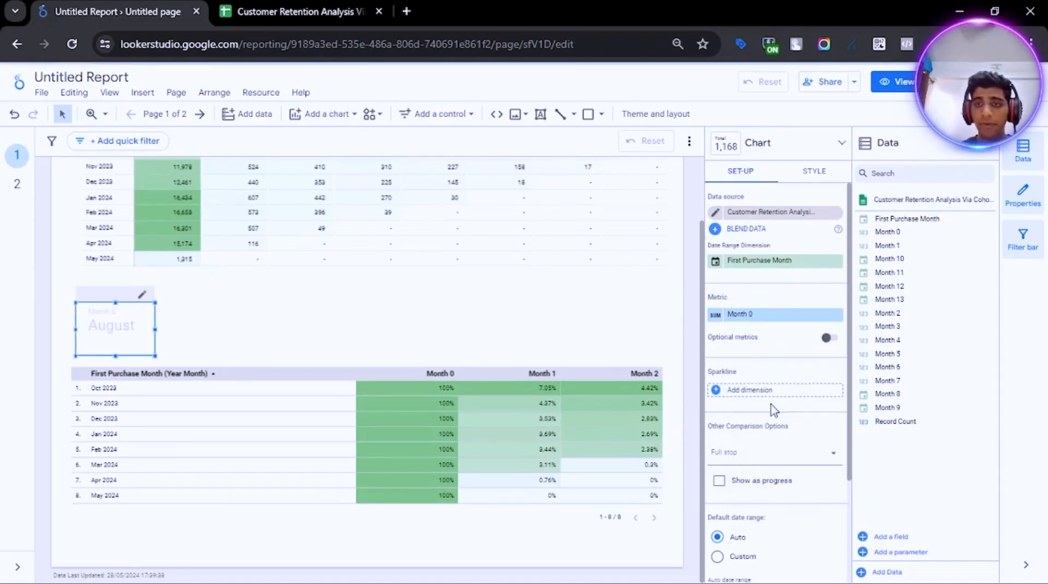
- Set the scorecard metric's aggregation to Average and name it "Avg Customer Retention Rate for Month 1"
click(715, 316)
click(640, 382)
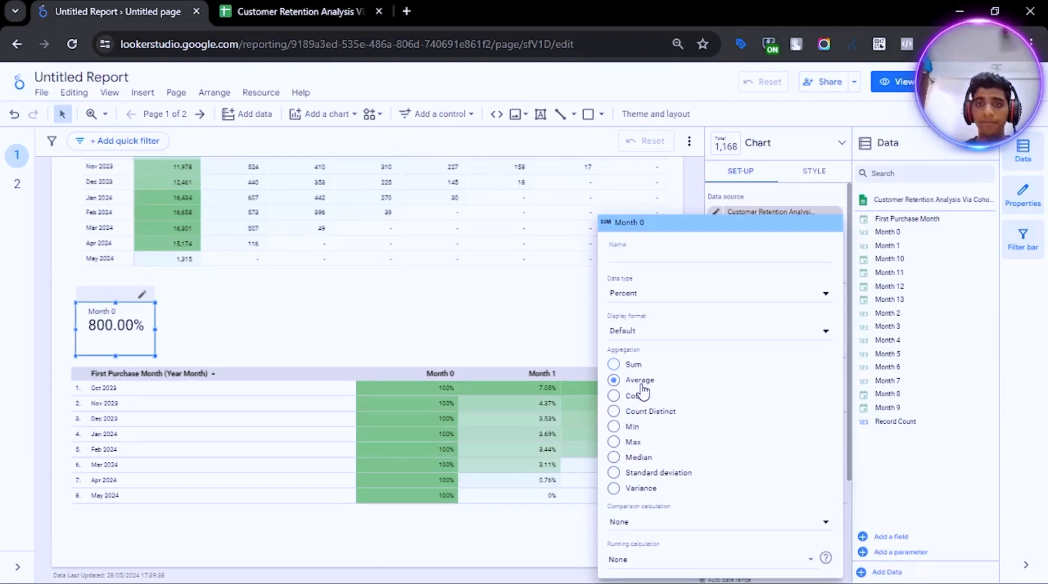
click(656, 258)
text(Avg)
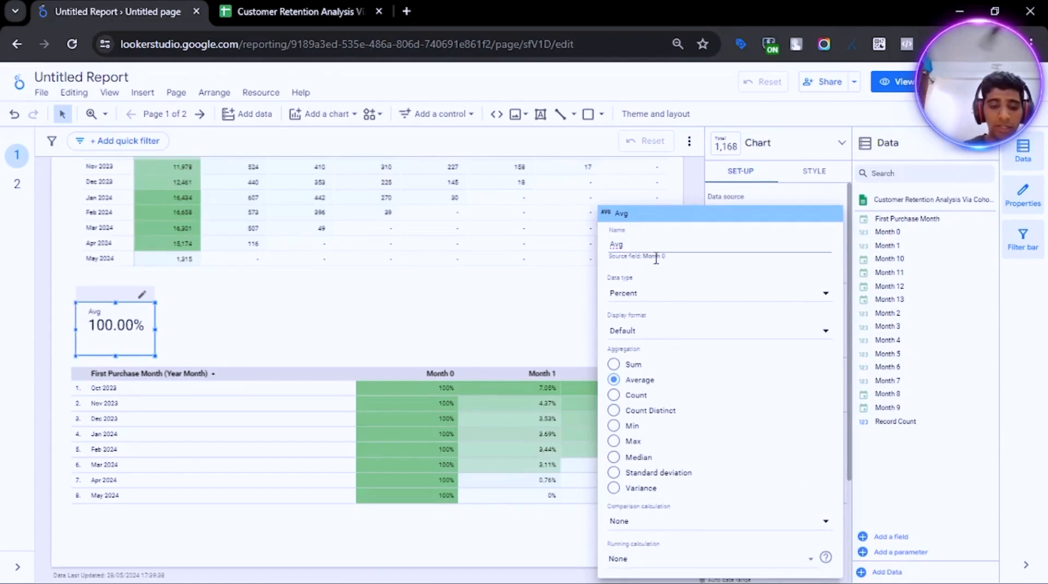
text( Customer Rer)
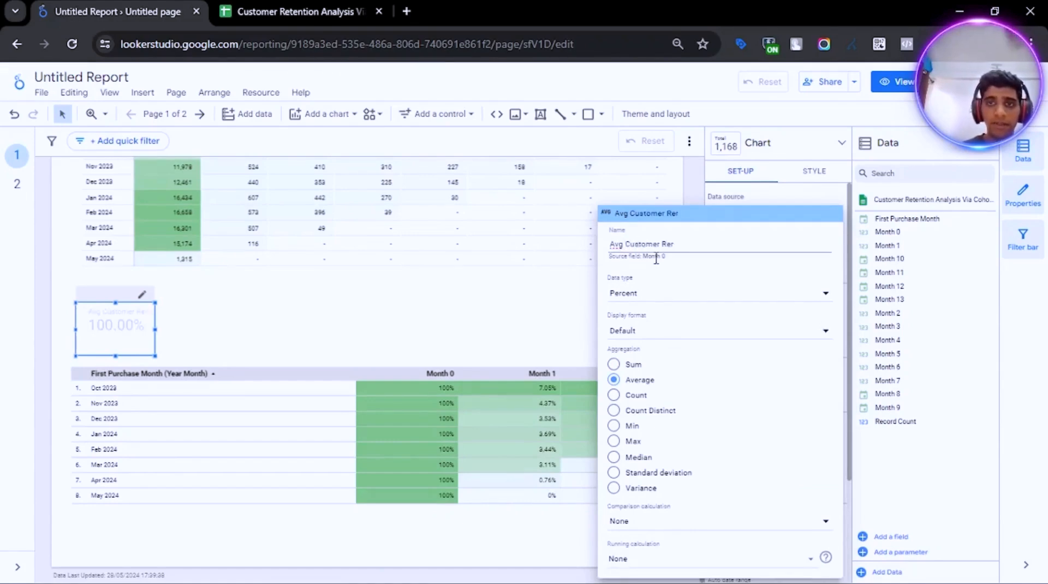
key(BackSpace)
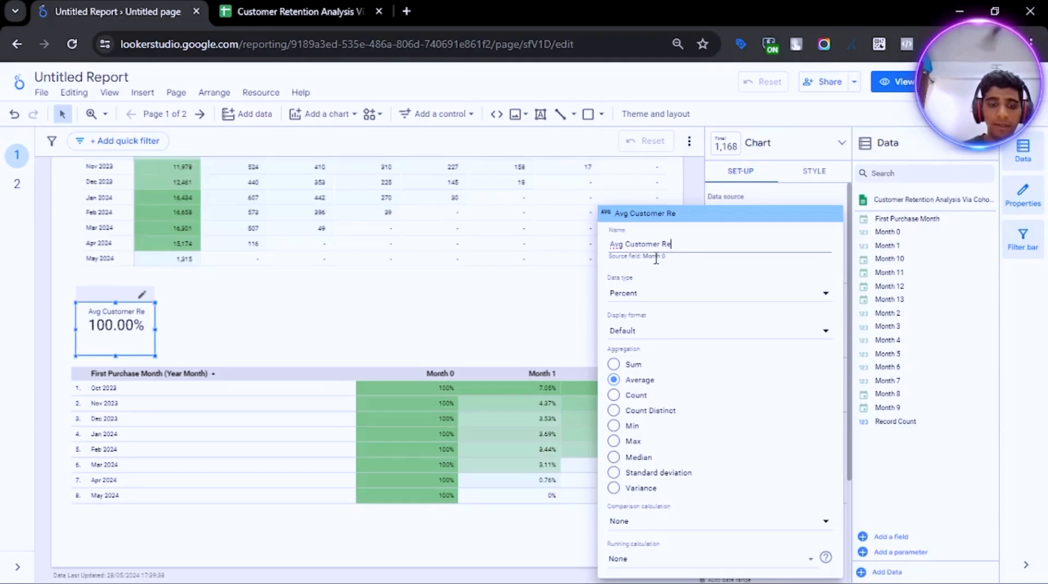
text(tention Rate for)
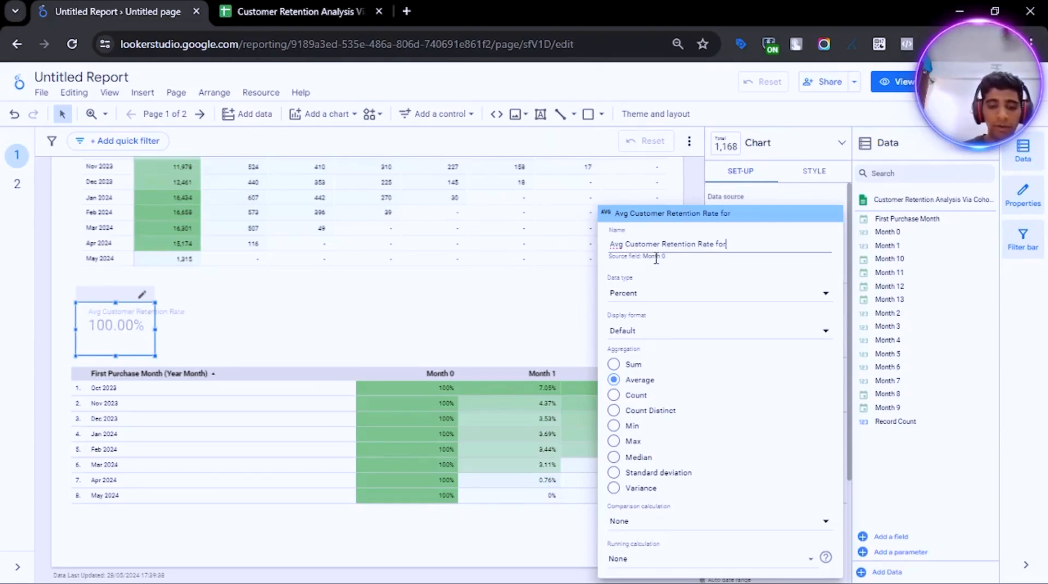
text( Month 1)
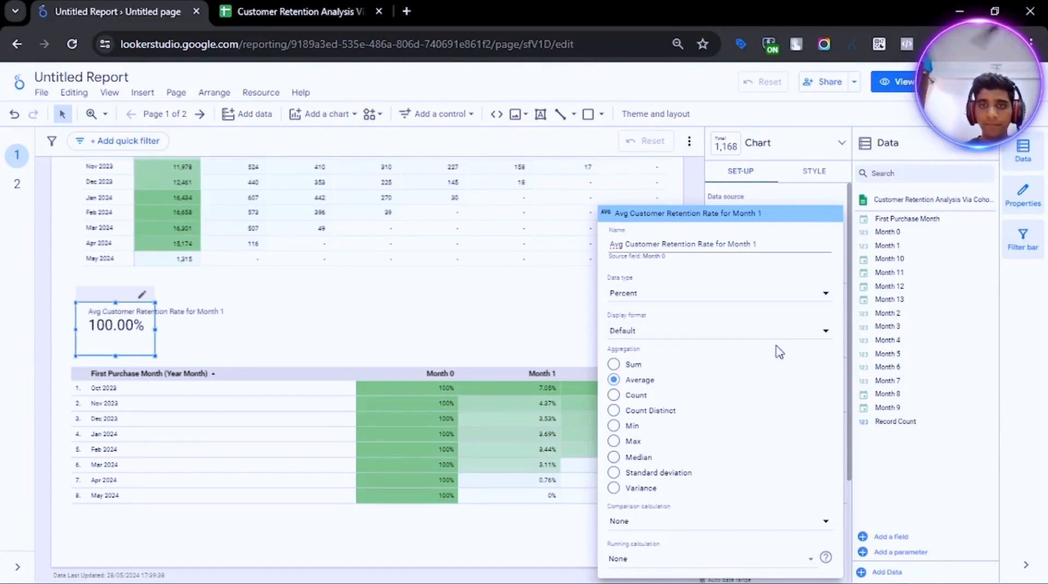
click(1035, 328)
- Copy the scorecard metric's custom name for reuse and replace the metric with Month 1
click(712, 320)
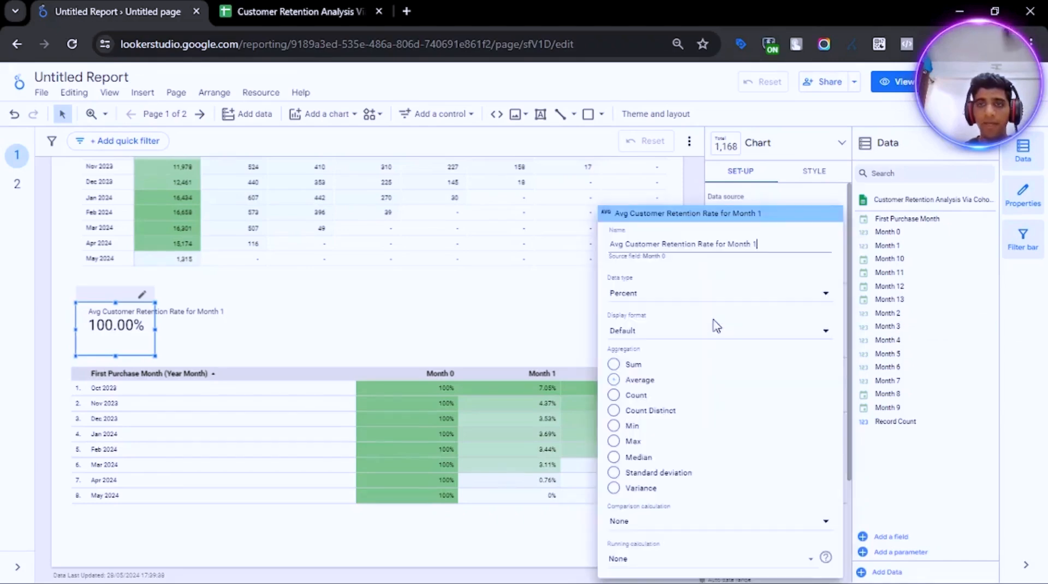
key(ctrl+a)
key(ctrl+c)
click(1044, 270)
click(777, 321)
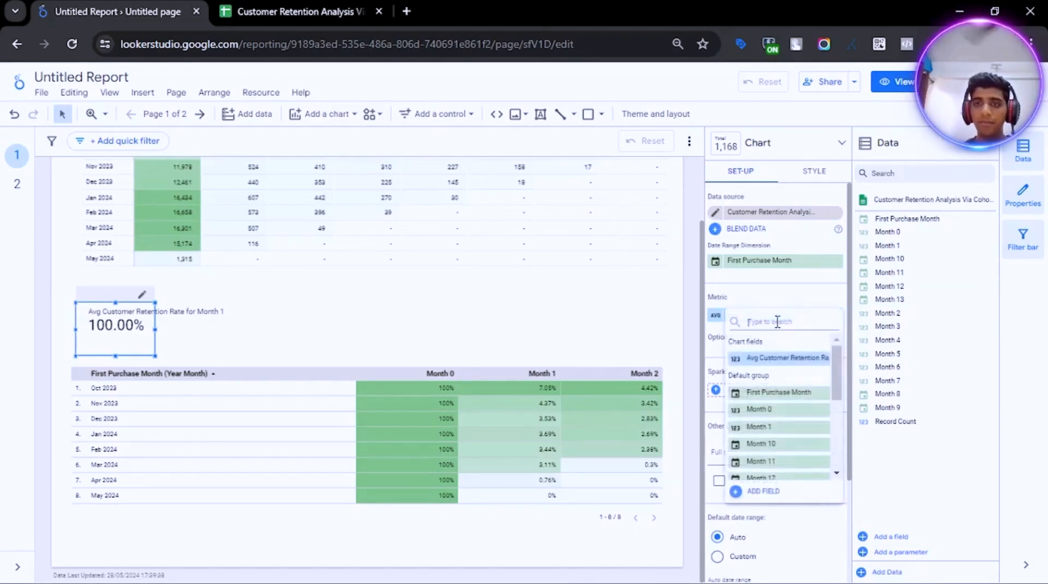
text(month 1)
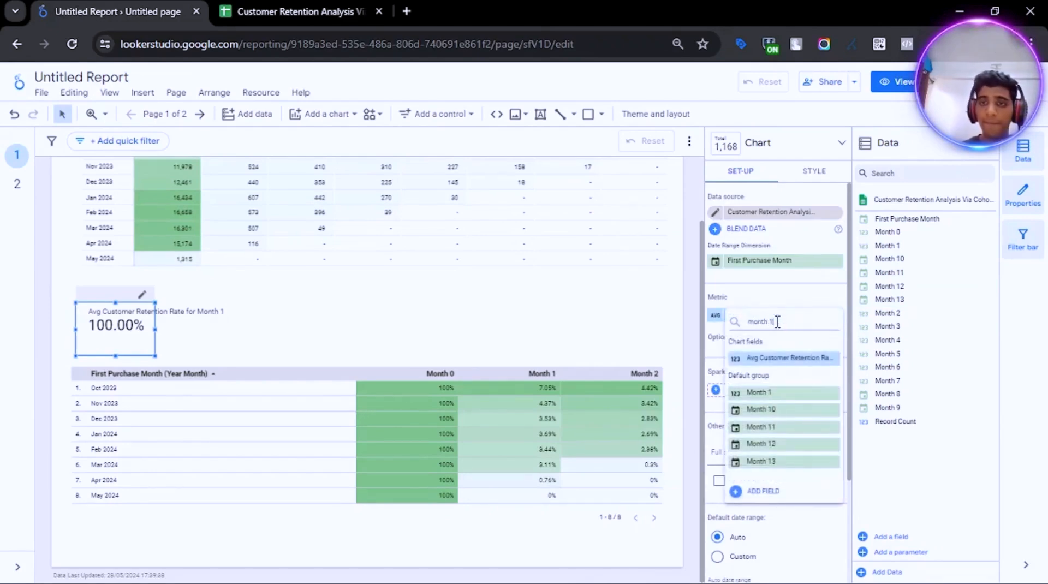
click(770, 393)
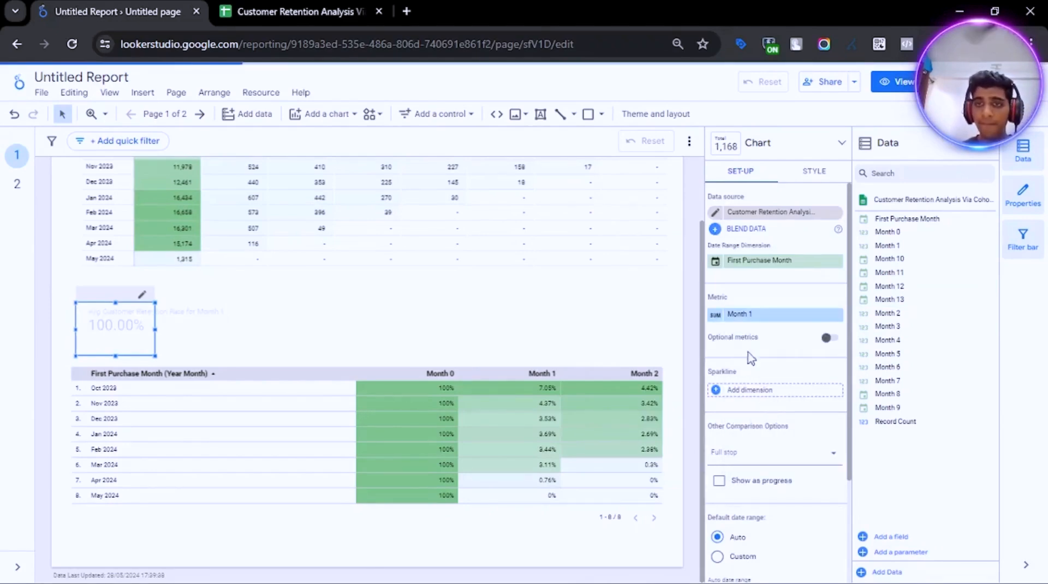
- Average the scorecard's Month 1 metric and give it the copied name "Avg Customer Retention Rate for Month 1"
click(716, 319)
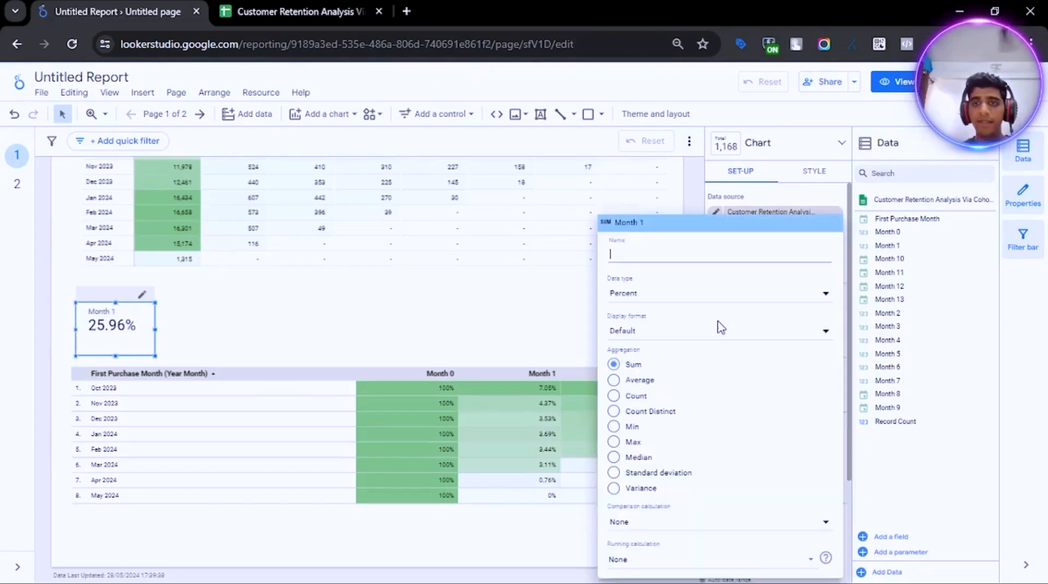
click(613, 380)
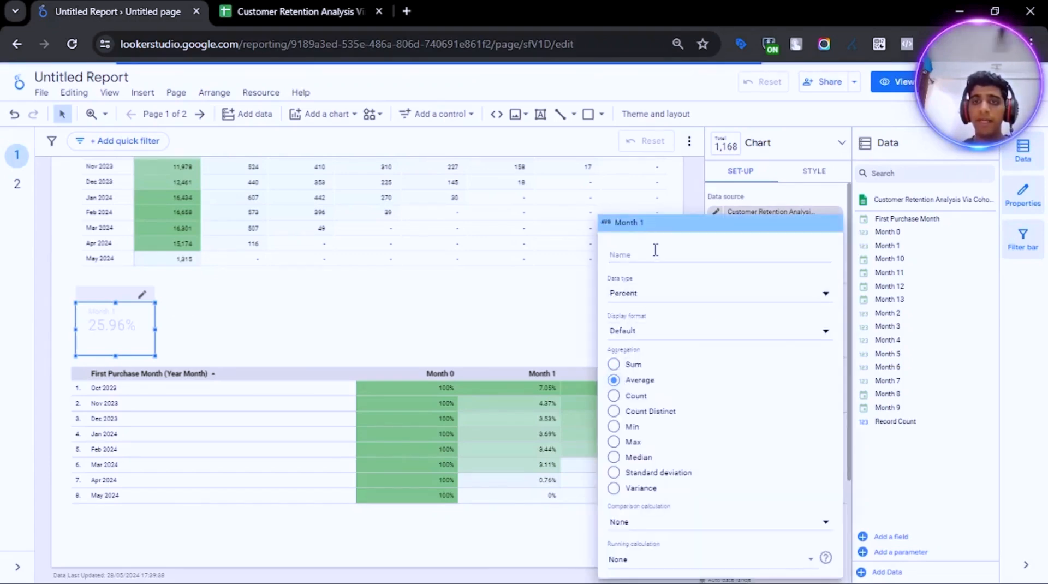
key(ctrl+v)
click(1040, 305)
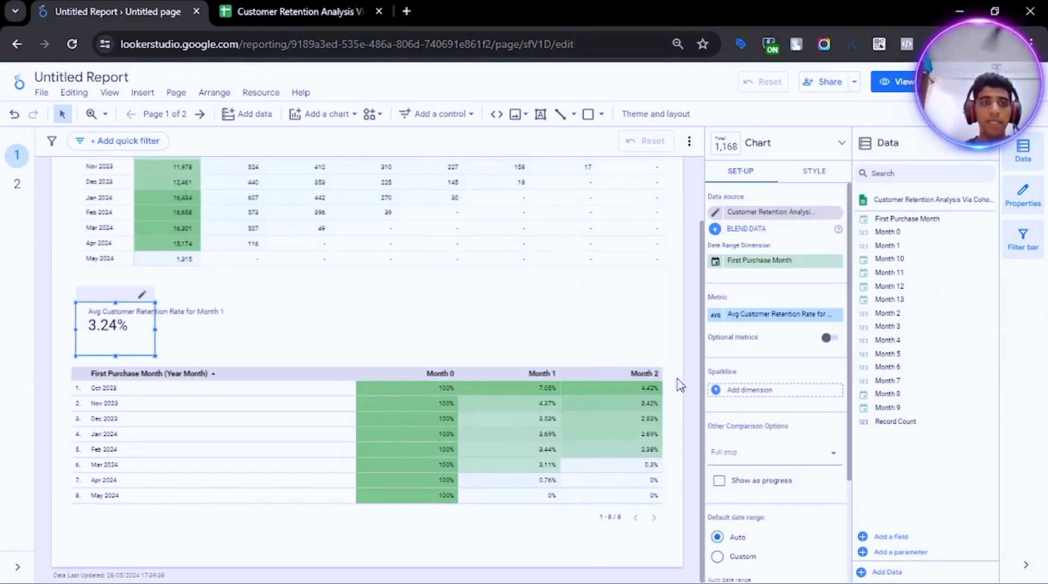
- Widen the scorecard to fit its full title and centre-align its metric name, metric value and comparison
drag(153, 331, 246, 332)
click(355, 339)
click(137, 327)
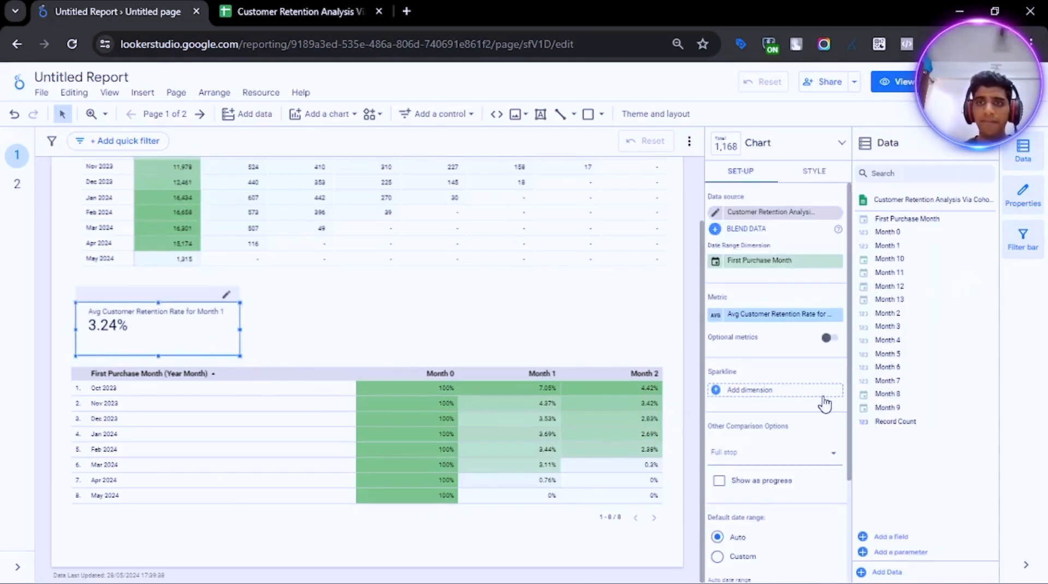
scroll(823, 407, down, 2)
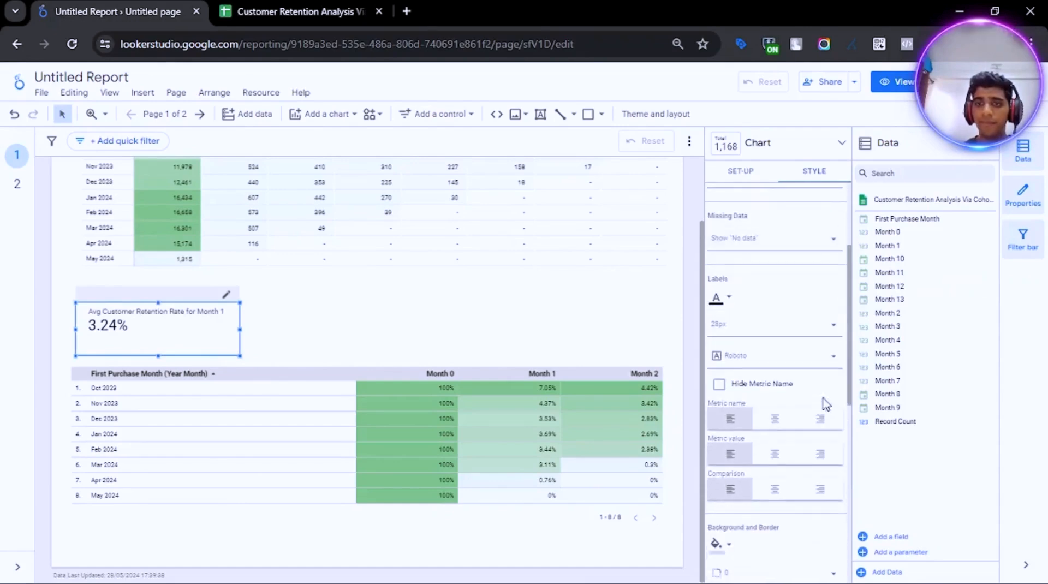
click(774, 422)
click(774, 489)
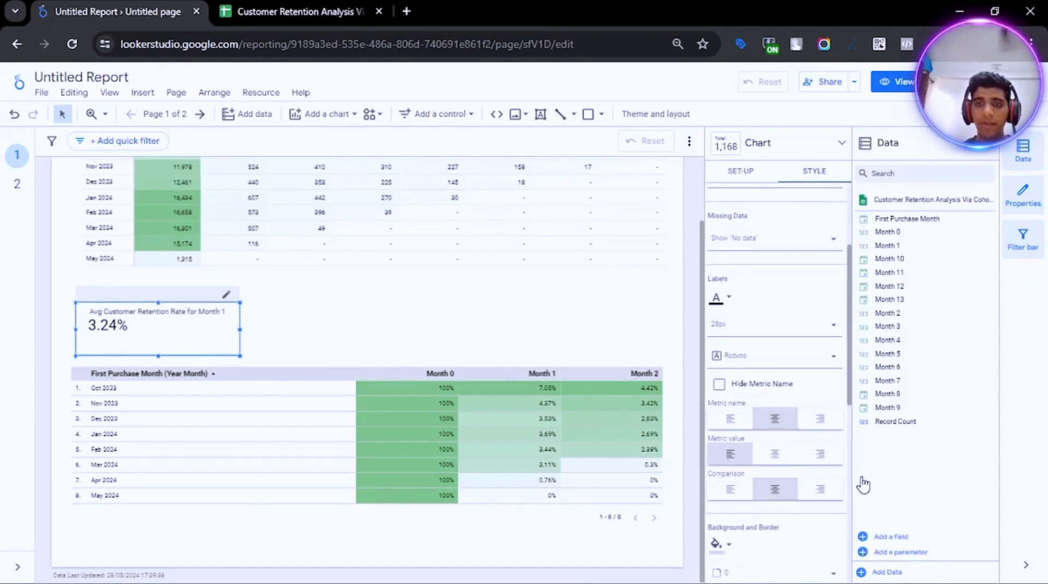
click(775, 453)
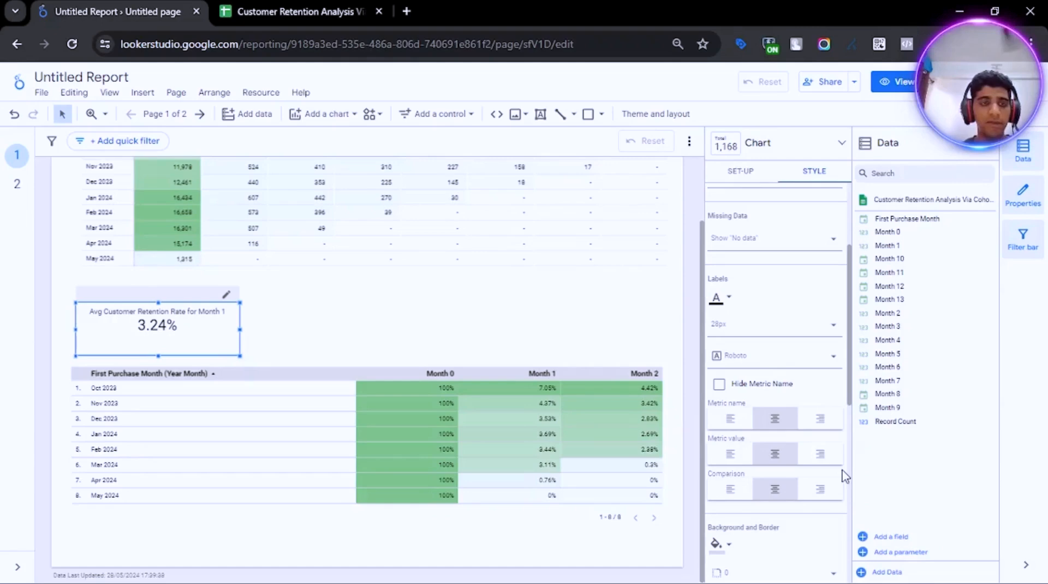
- Duplicate the Month 1 scorecard and place the copy beside it in the same row, above the retention rate table
click(740, 172)
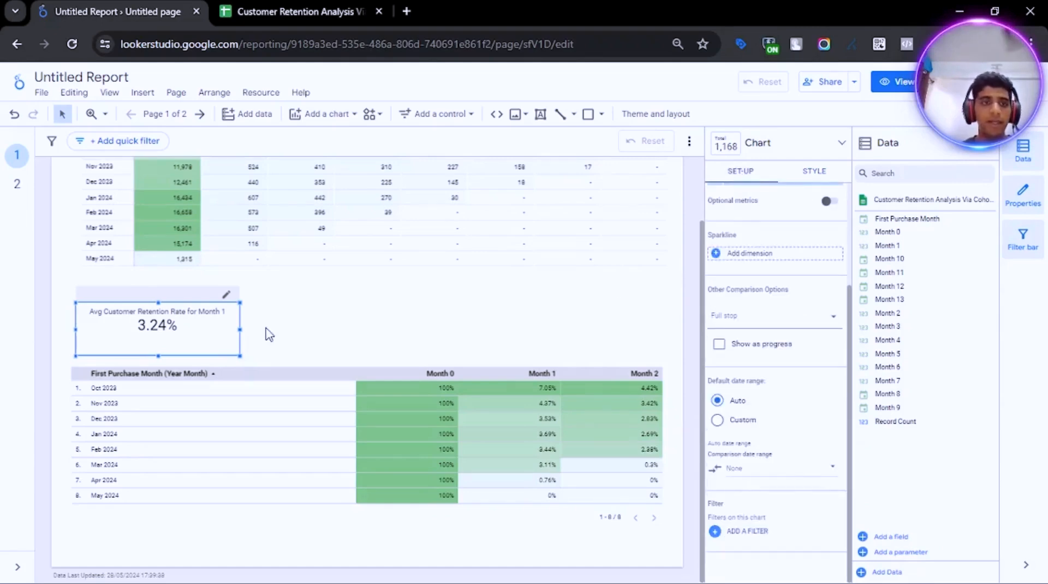
scroll(486, 336, up, 2)
scroll(382, 357, down, 2)
key(ctrl+d)
drag(215, 325, 402, 326)
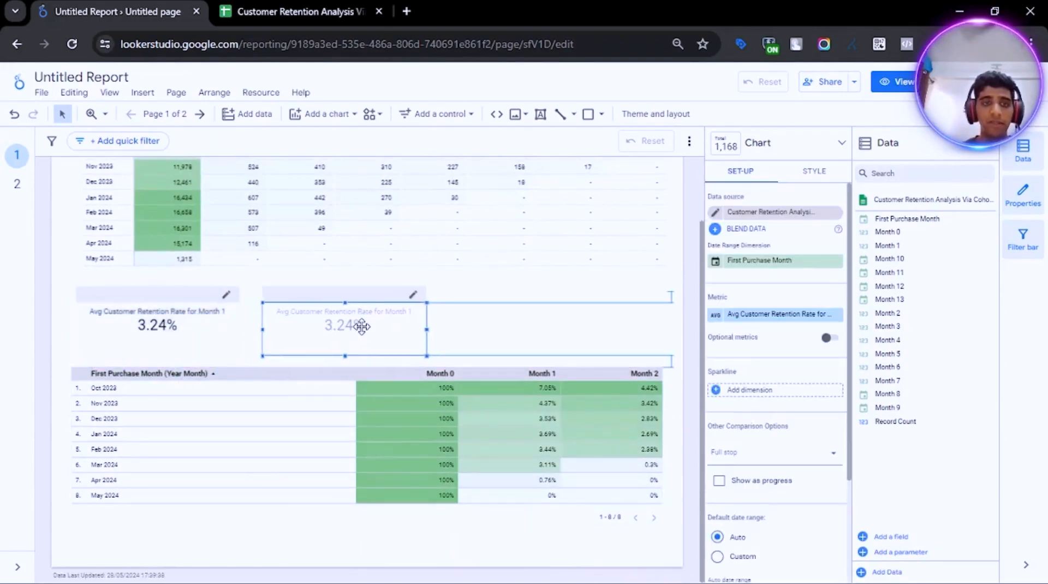
- Replace the duplicated scorecard's metric with Month 2
click(786, 314)
text(month)
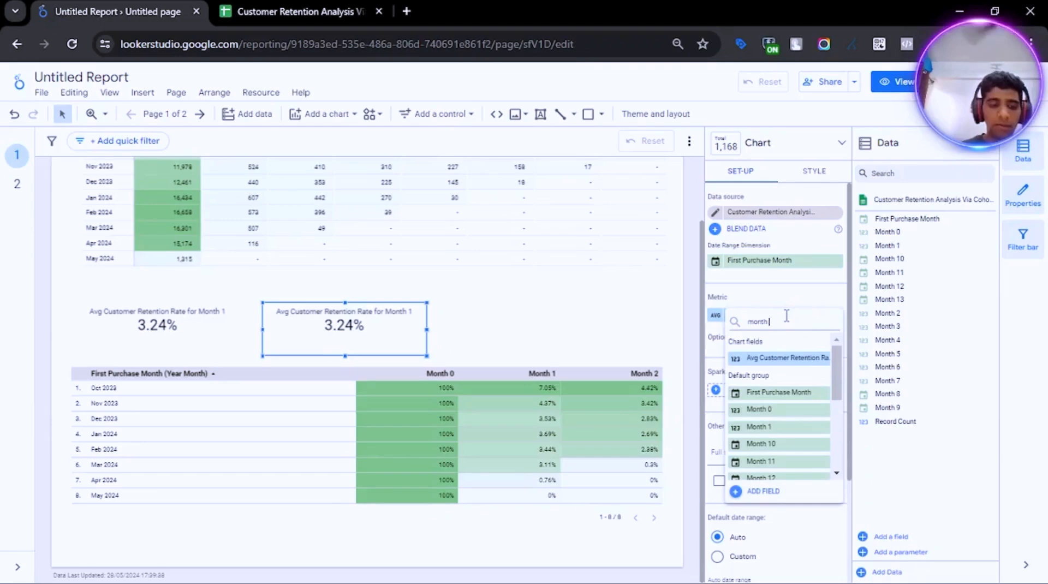
text( 2)
click(781, 358)
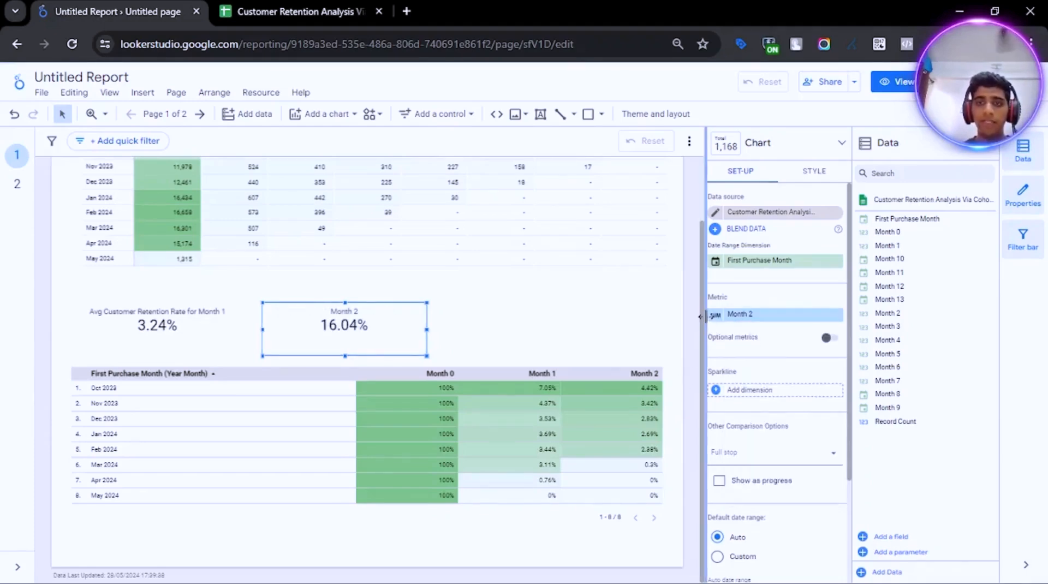
- Set the second scorecard's Month 2 metric to Average and name it "Avg Customer Retention Rate for Month 2"
click(714, 316)
click(614, 380)
click(678, 253)
key(ctrl+v)
key(BackSpace)
text(2)
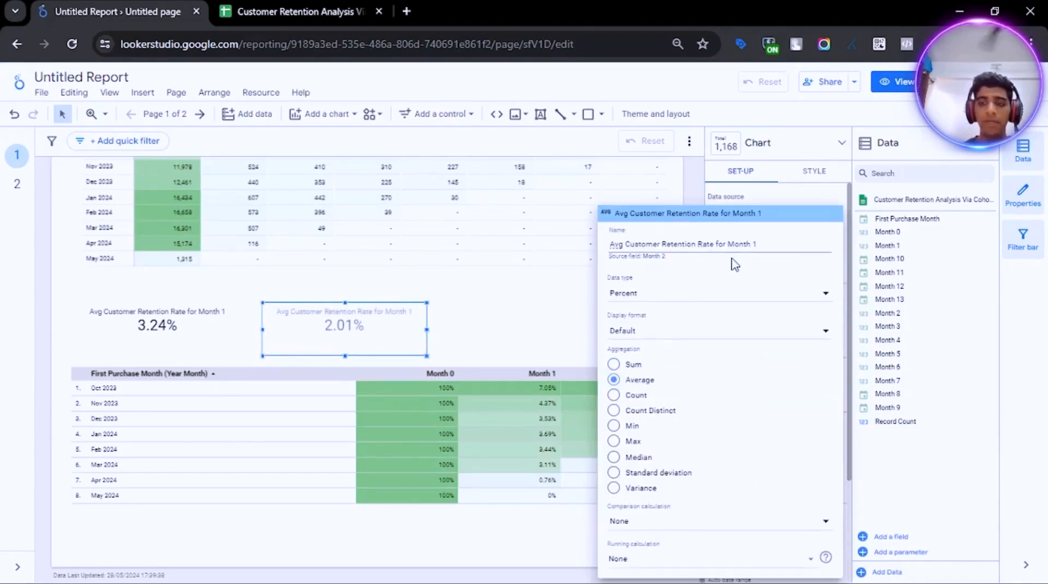
click(1033, 302)
click(633, 334)
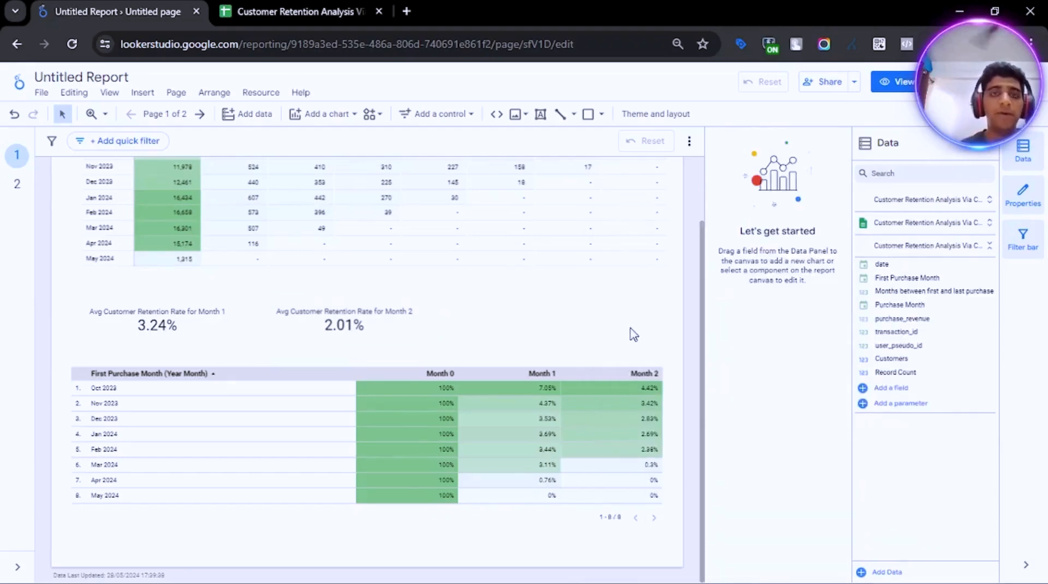
- Review the dashboard, then switch to the Google Sheets cohort spreadsheet and view its Pivot Table 2 and Raw Data sheets
scroll(666, 339, up, 2)
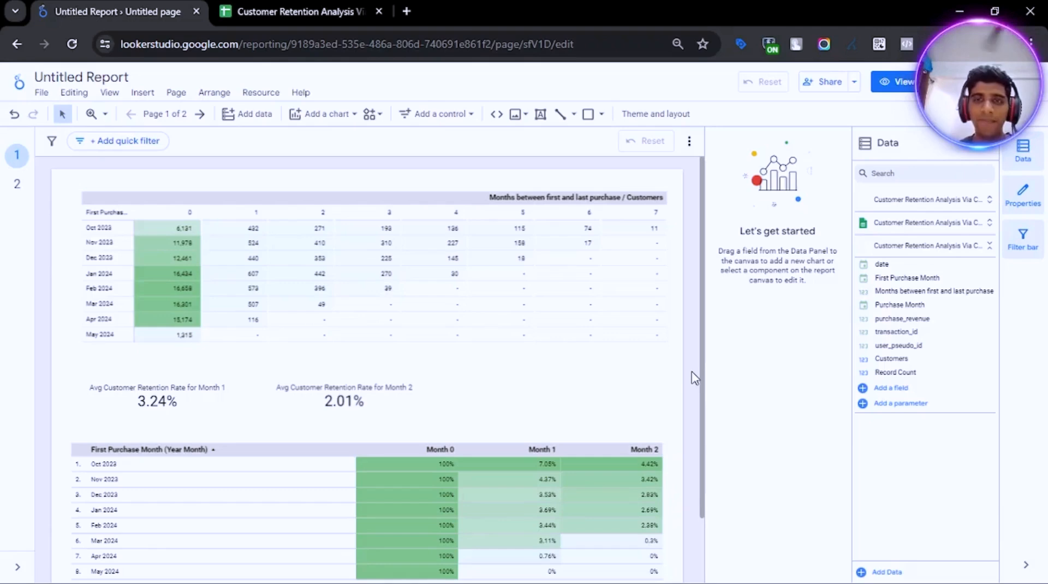
click(306, 11)
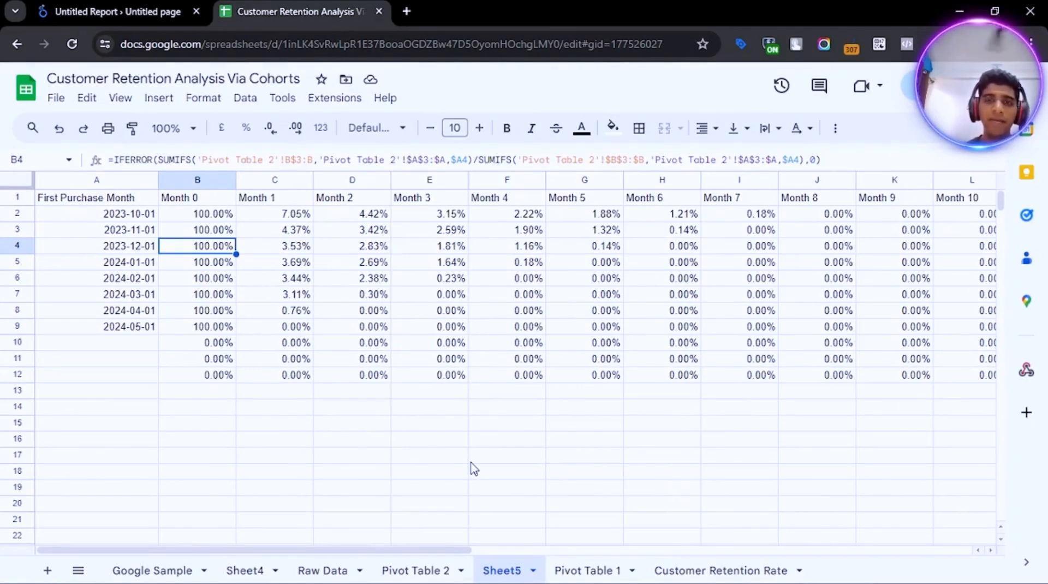
click(406, 568)
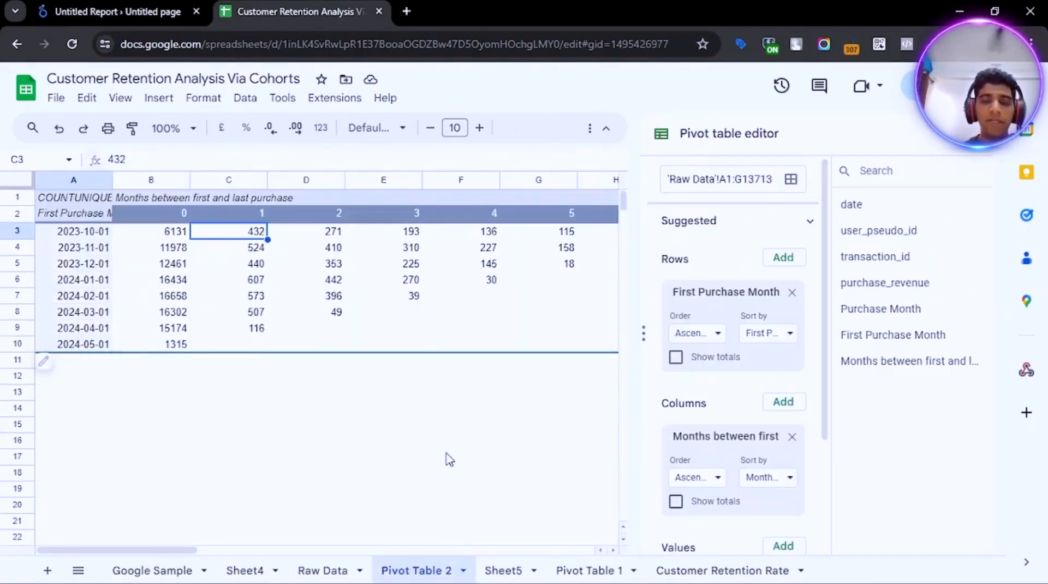
click(341, 570)
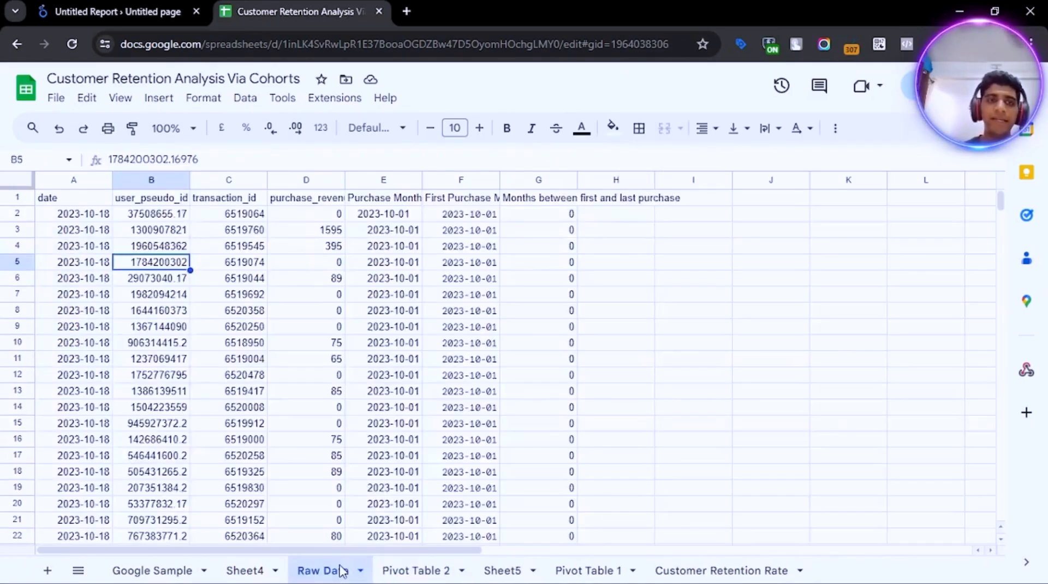